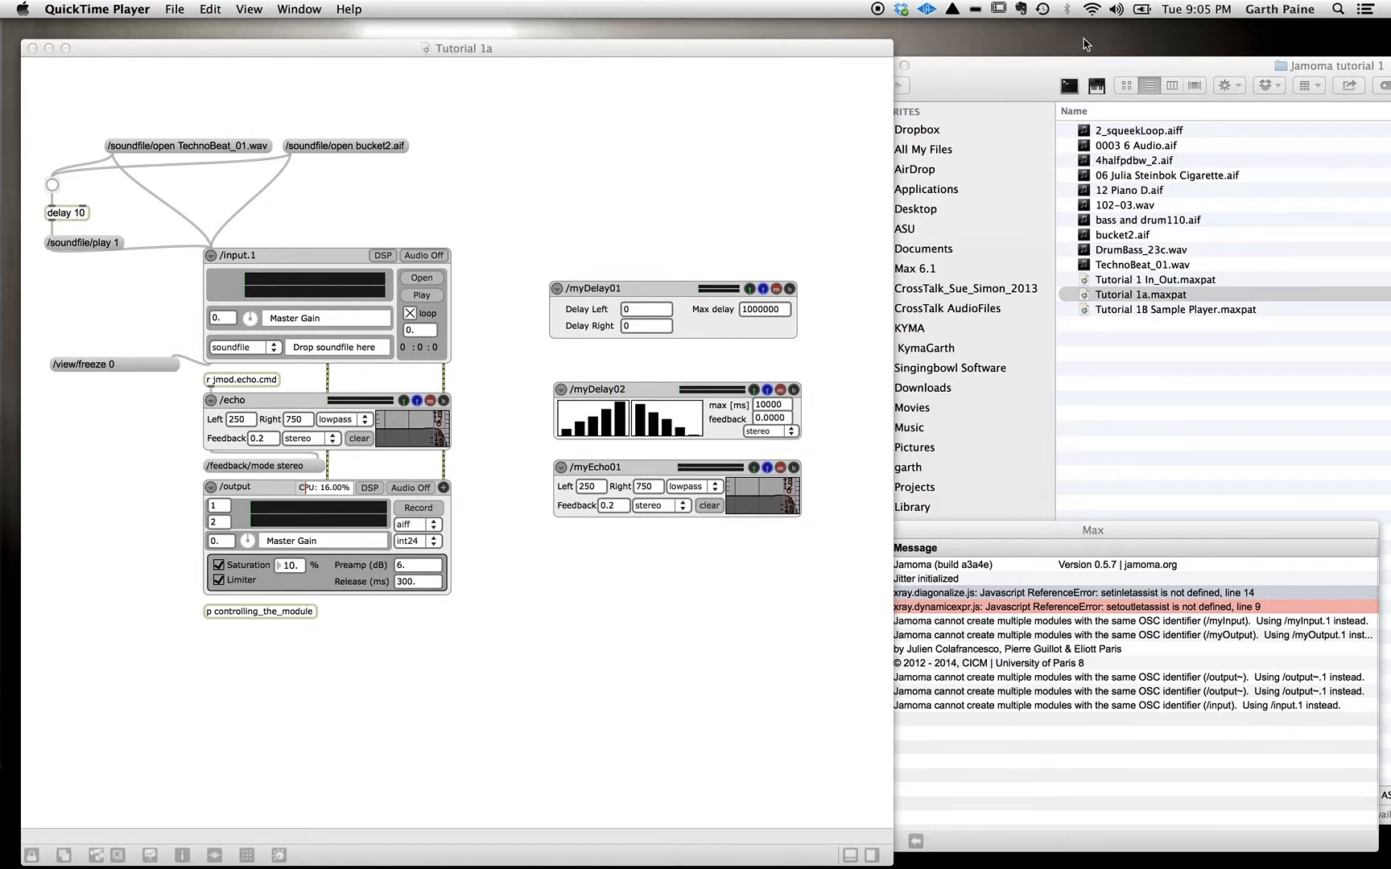
Step: Arrange the Jamoma tutorial 1 folder window and the Tutorial 1a patcher side by side, with the patcher in front
right_click(1018, 68)
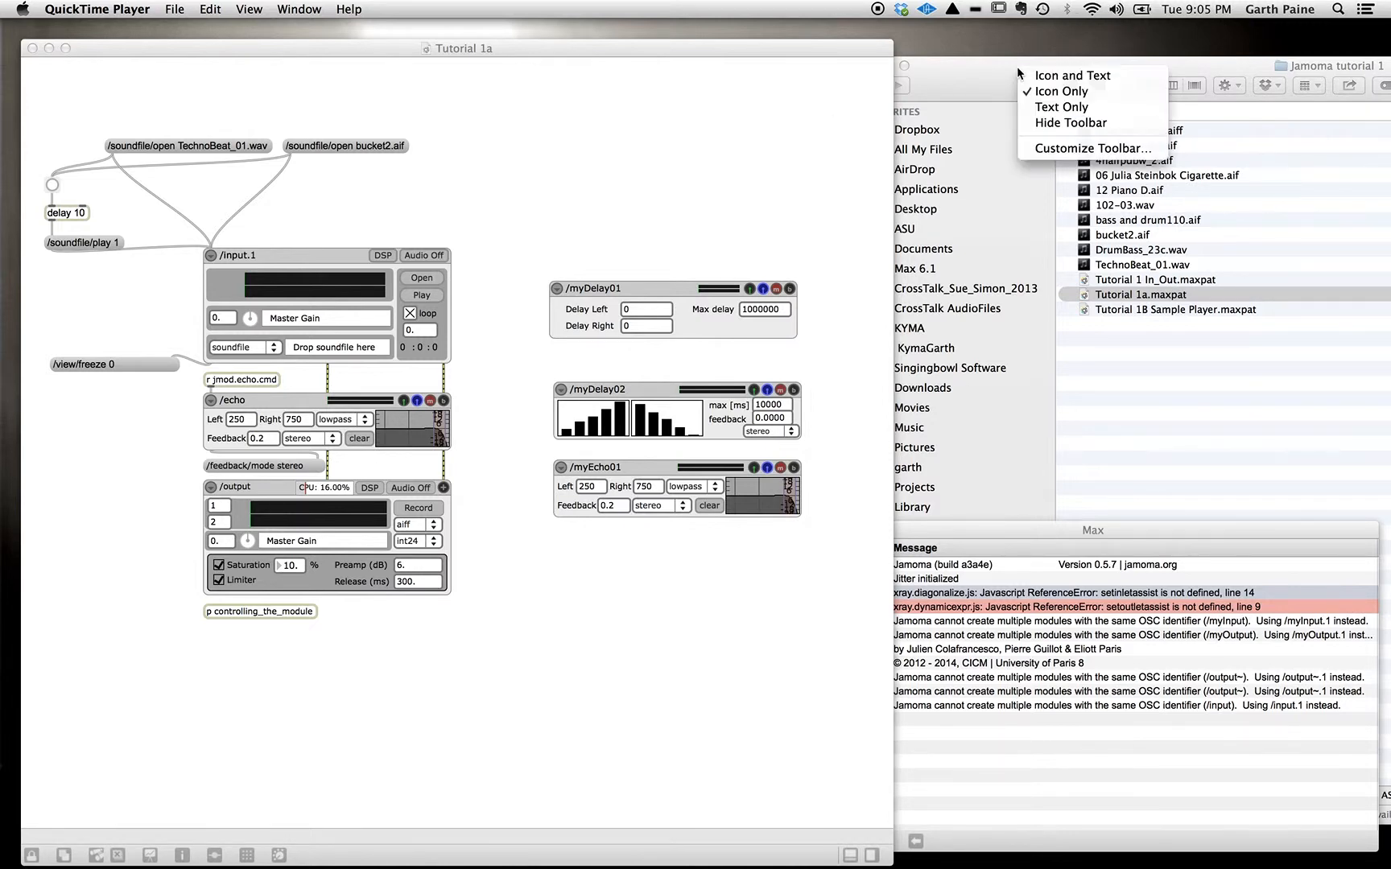
left_click(960, 69)
left_click_drag(961, 69, 863, 46)
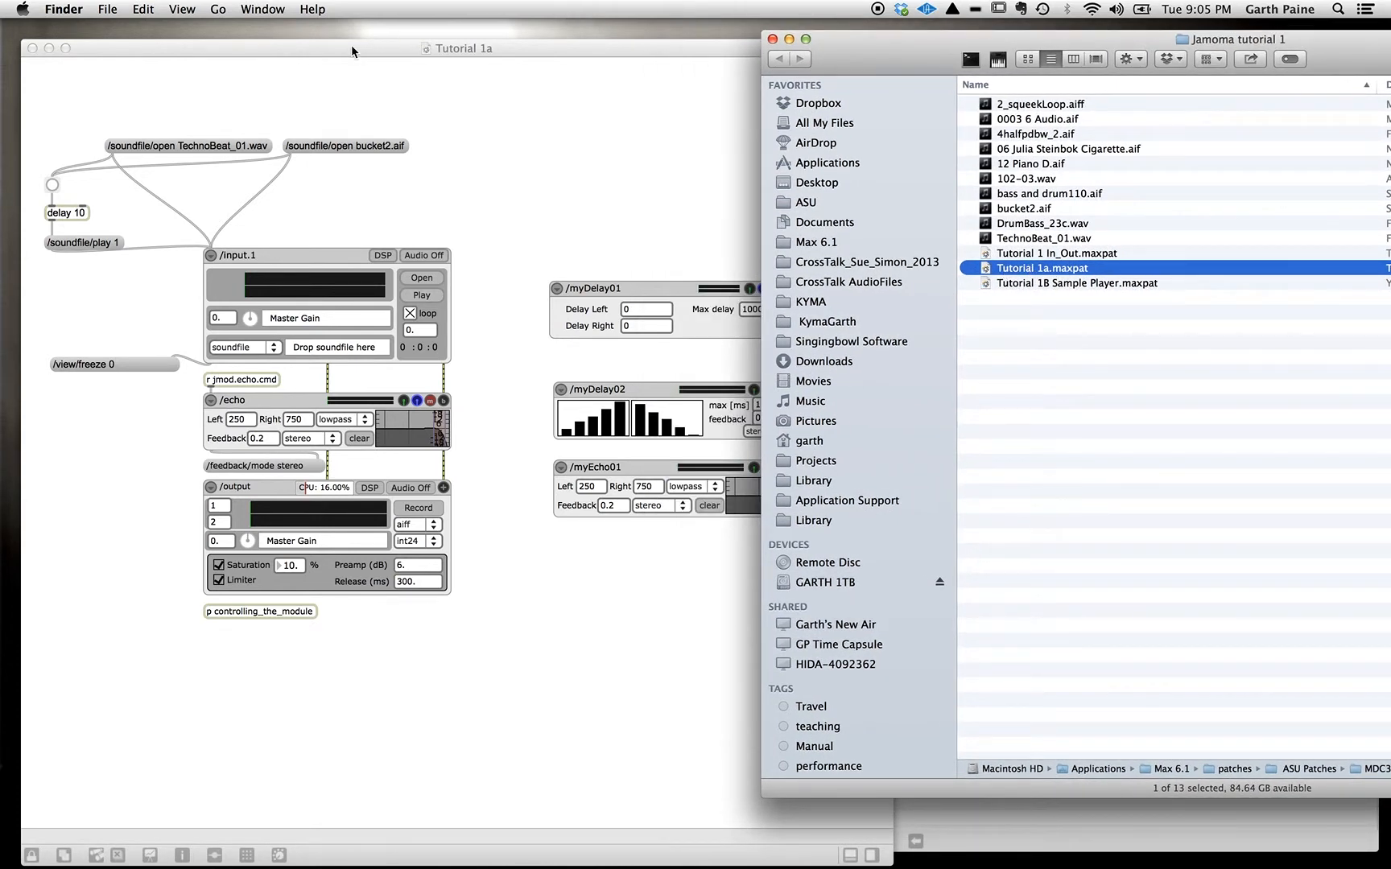
left_click_drag(351, 50, 337, 45)
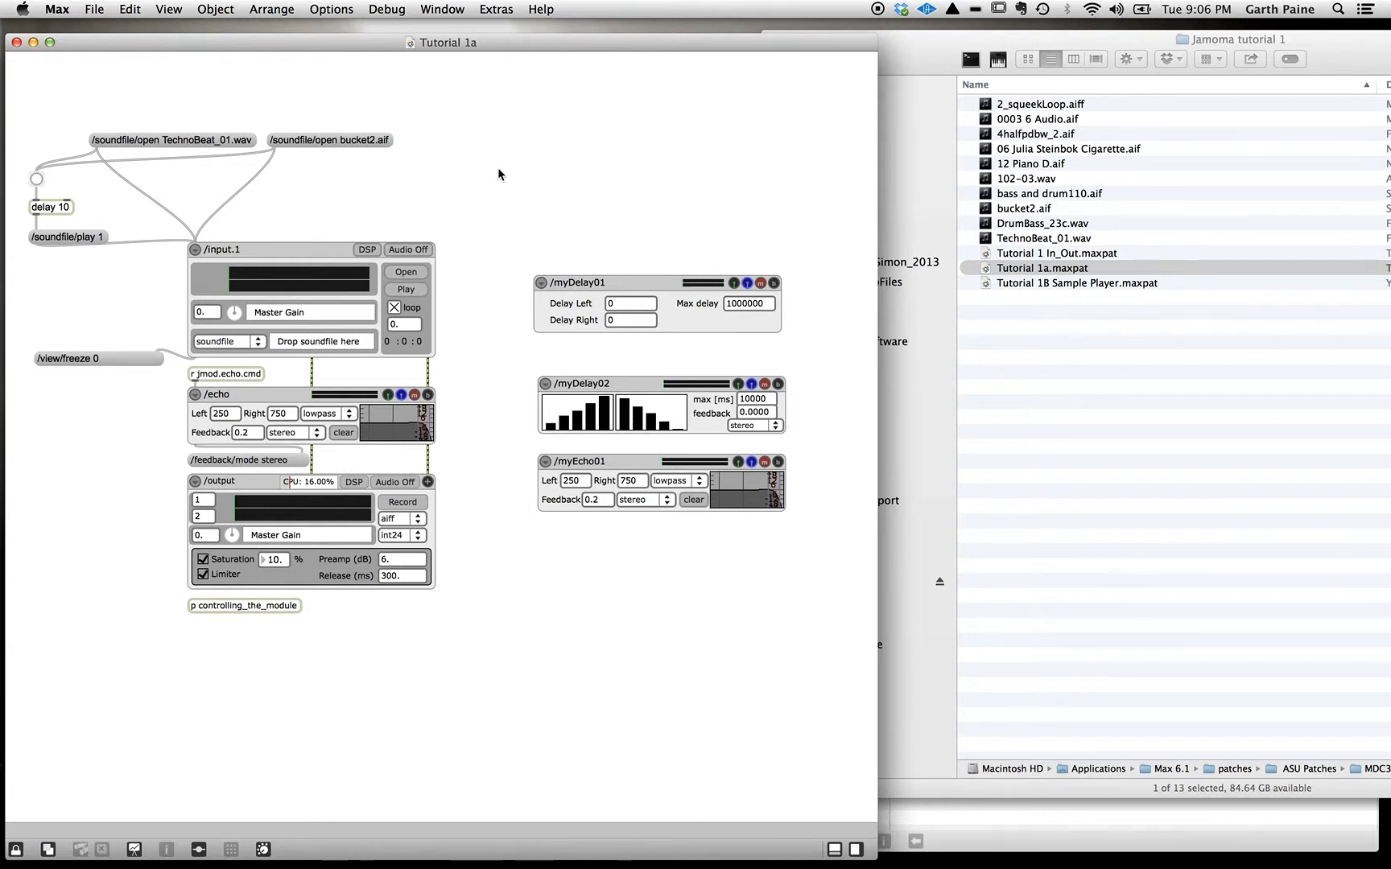
Step: Unlock the patch, insert the Jamoma audio module jmod.clip.echo~ and place it in the empty area above /myDelay01
key("super+e")
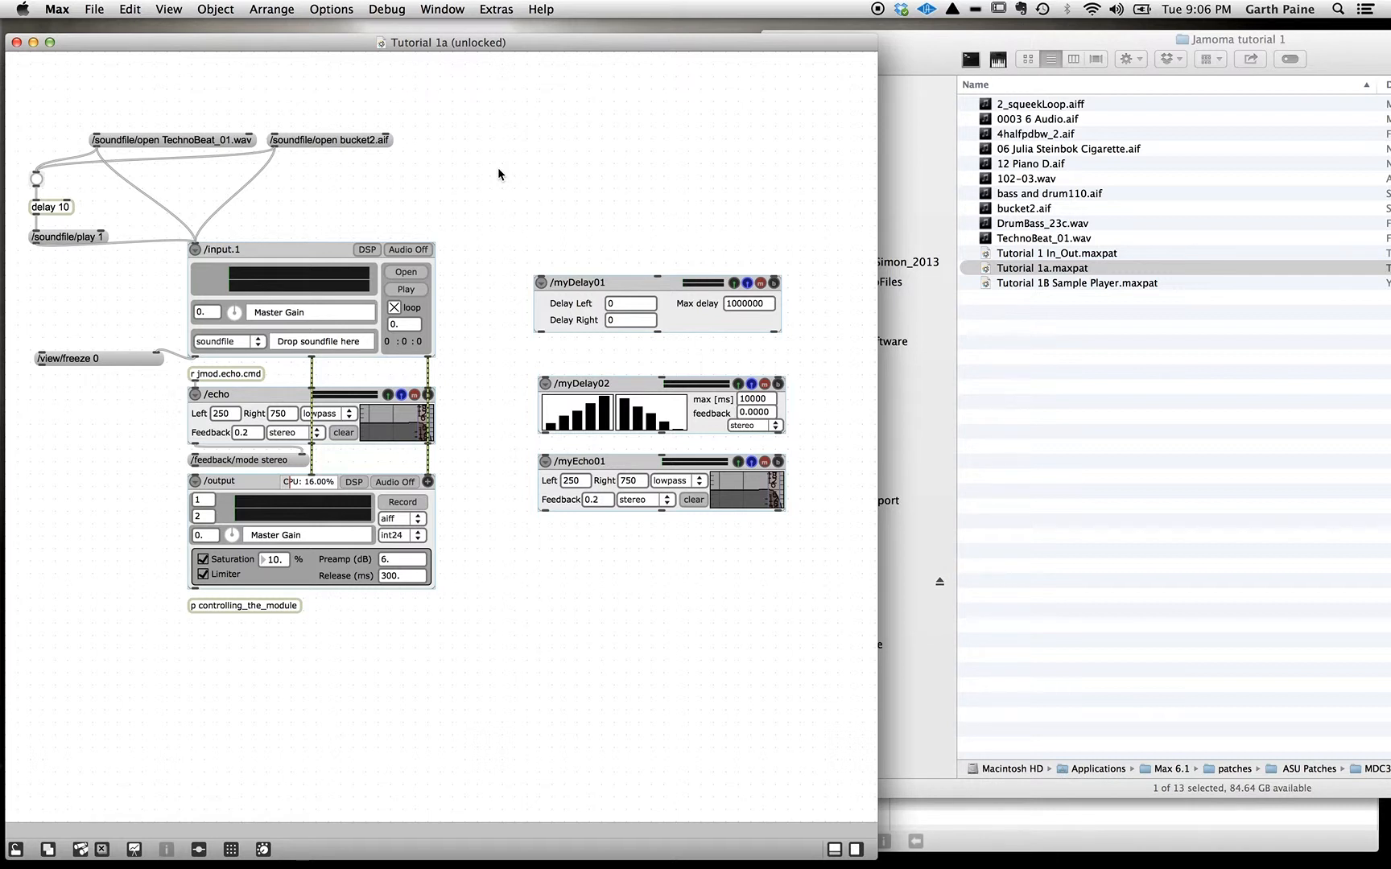
right_click(500, 173)
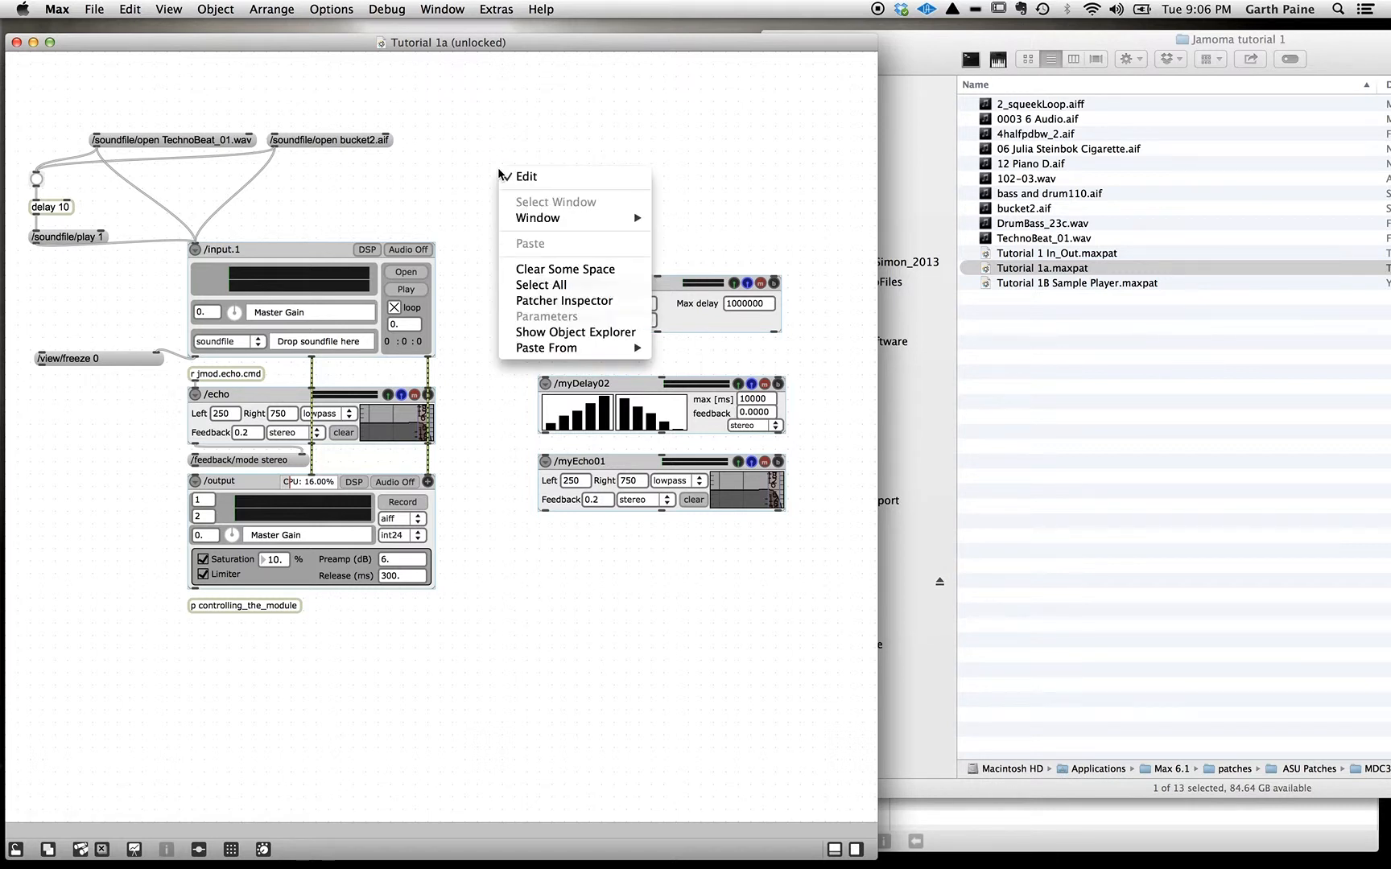
mouse_move(531, 355)
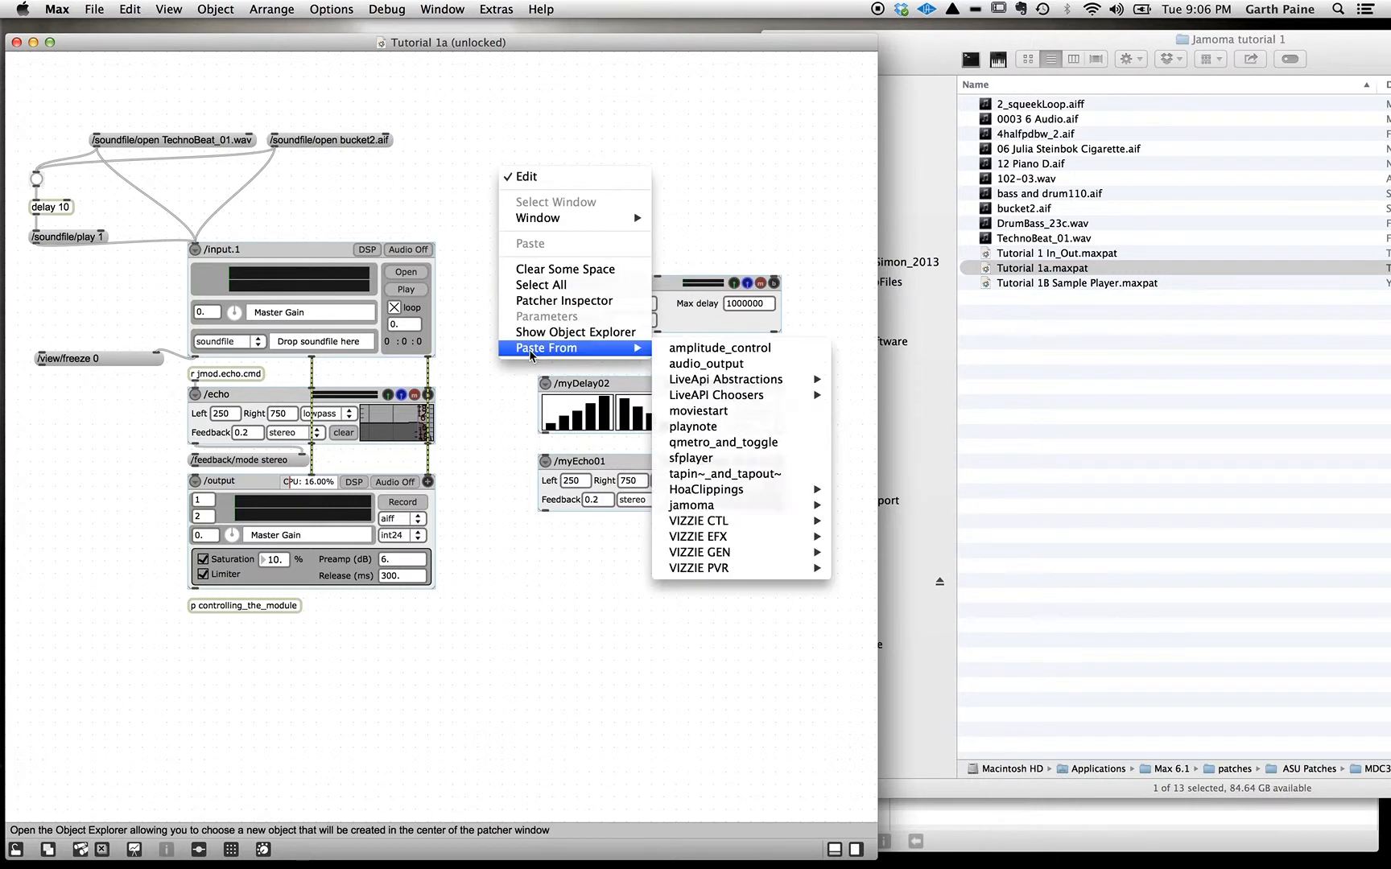
mouse_move(737, 512)
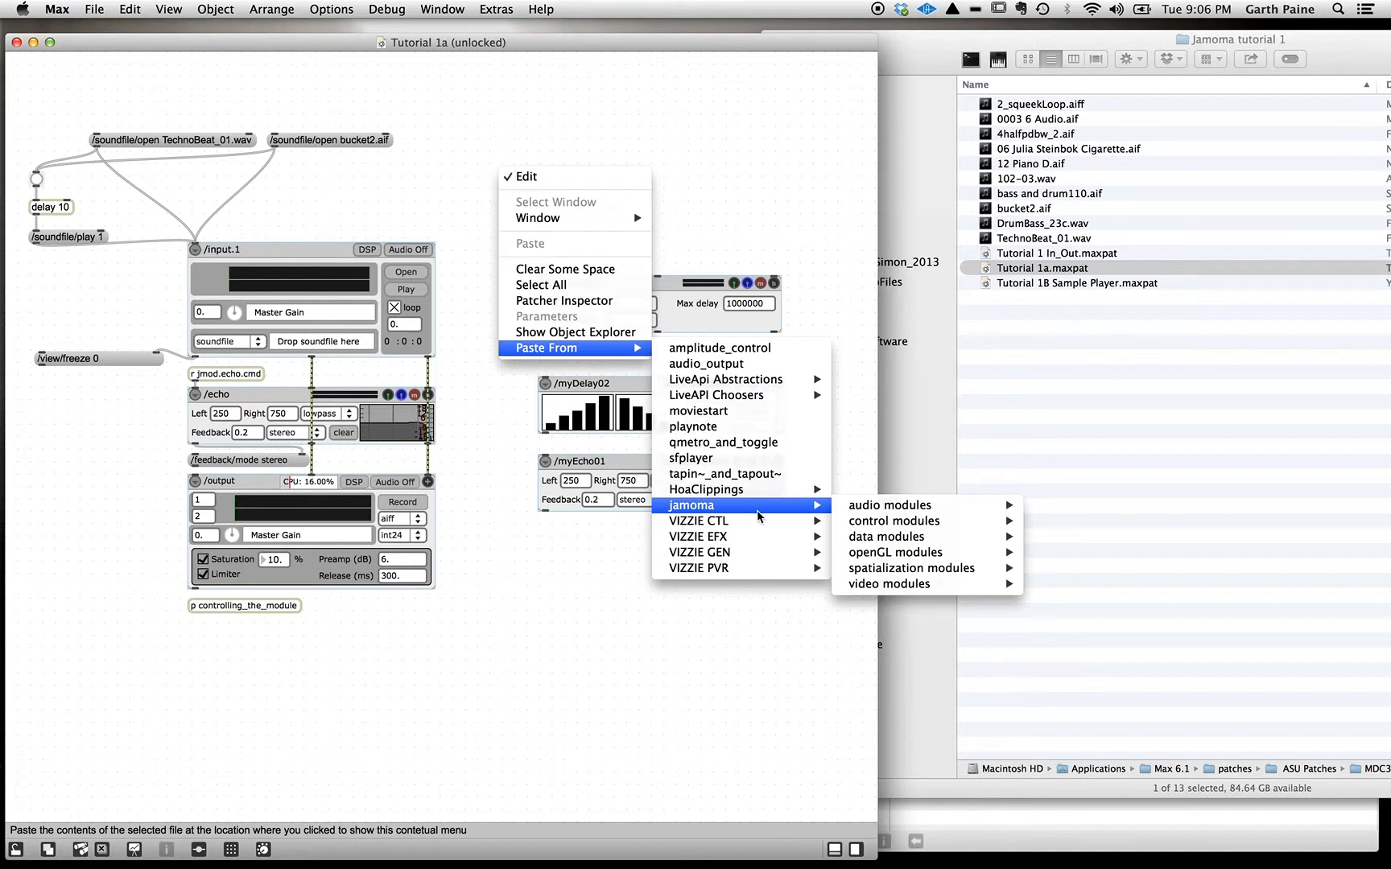
mouse_move(892, 515)
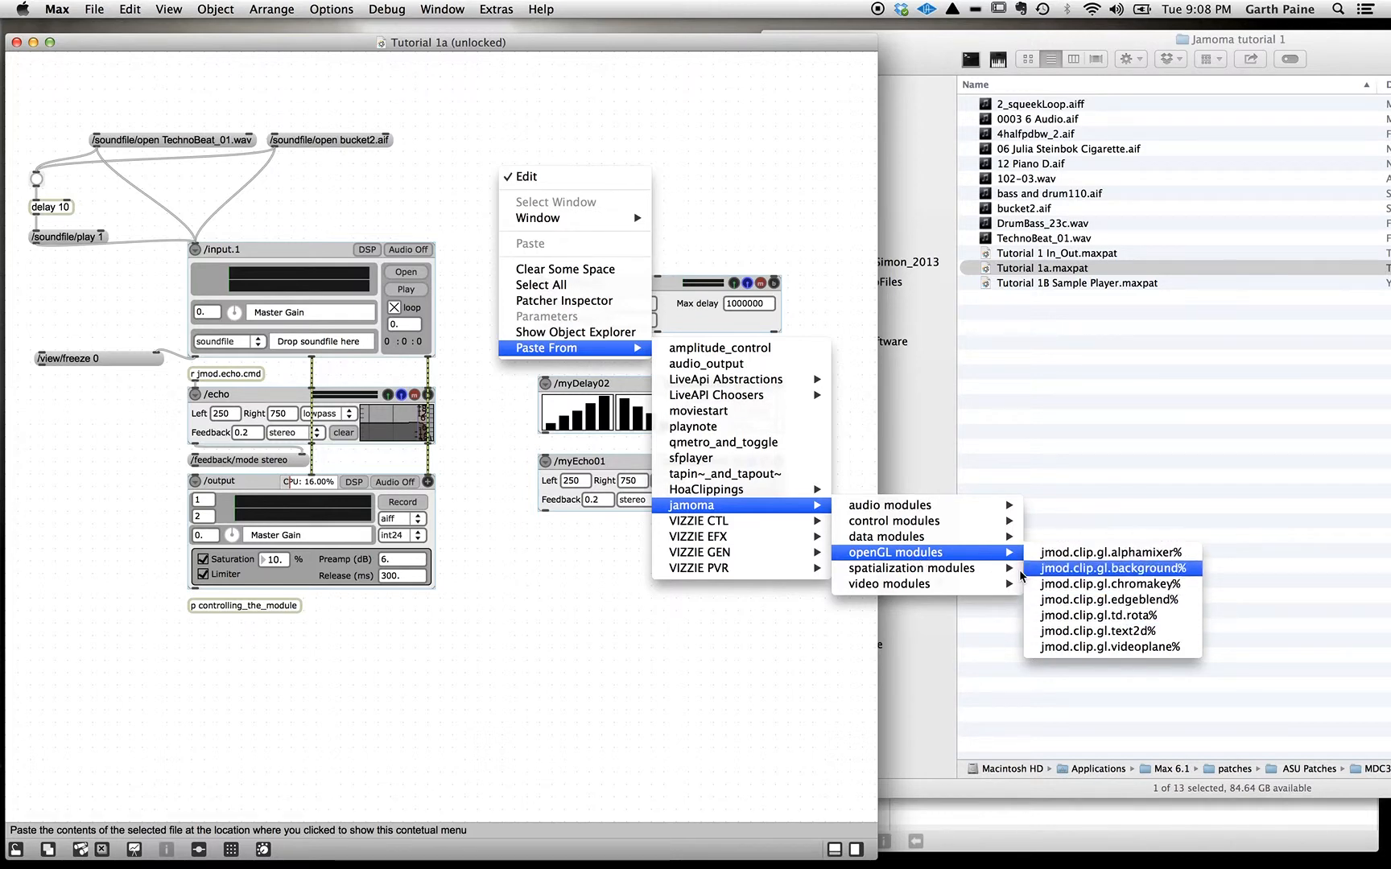
mouse_move(946, 573)
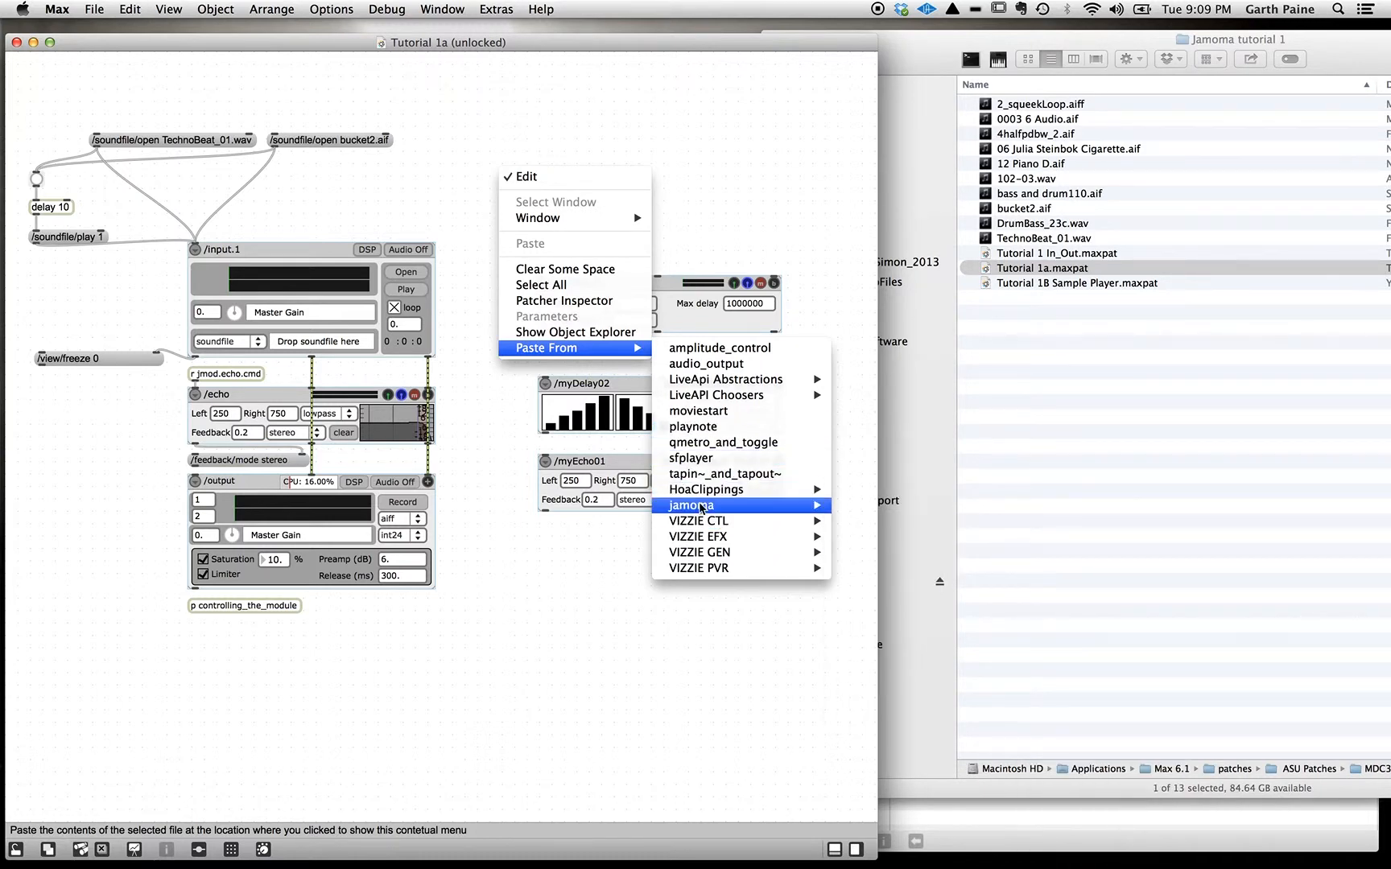
mouse_move(701, 507)
mouse_move(899, 507)
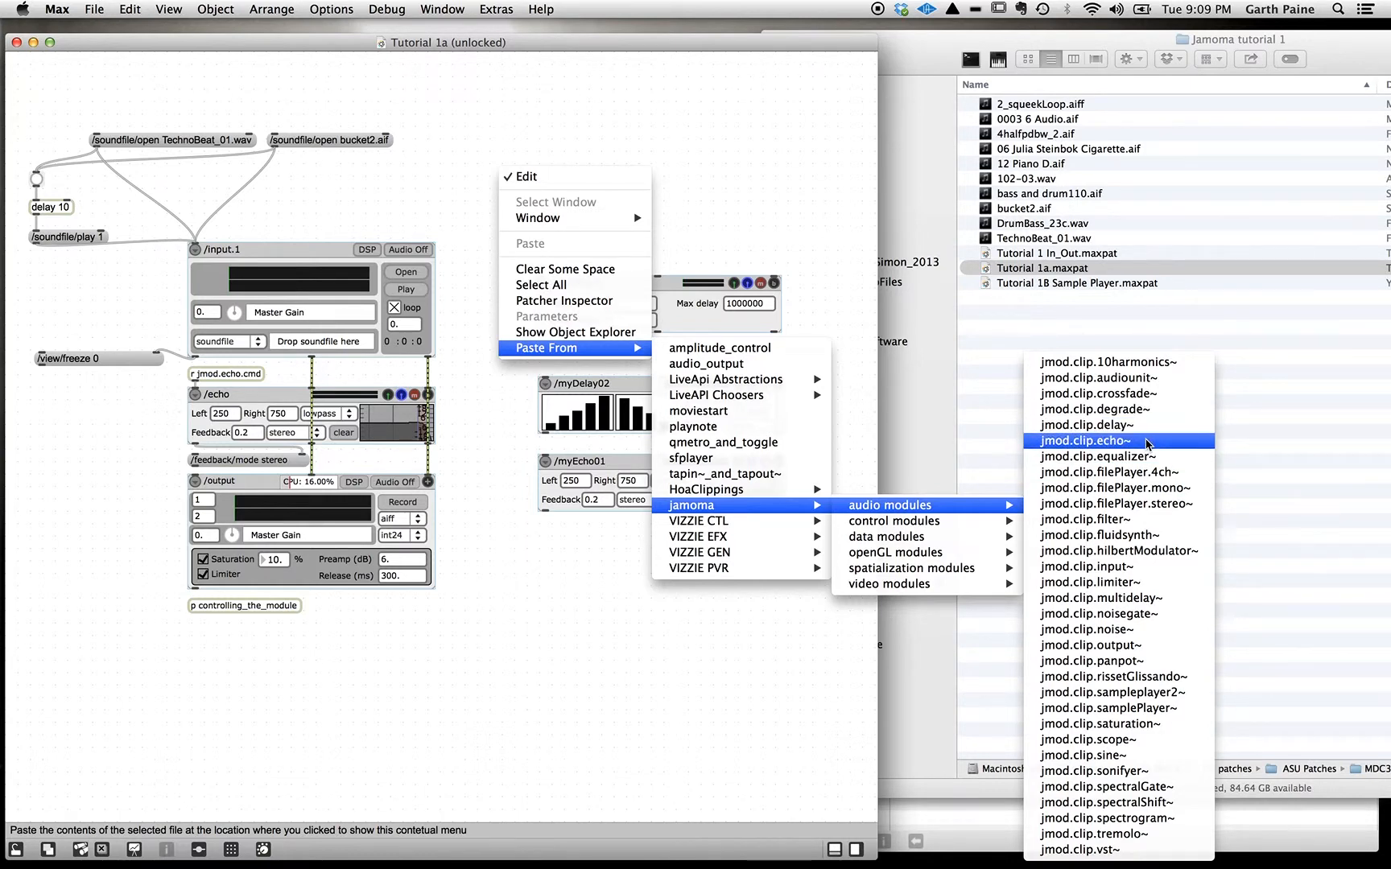
left_click(1149, 443)
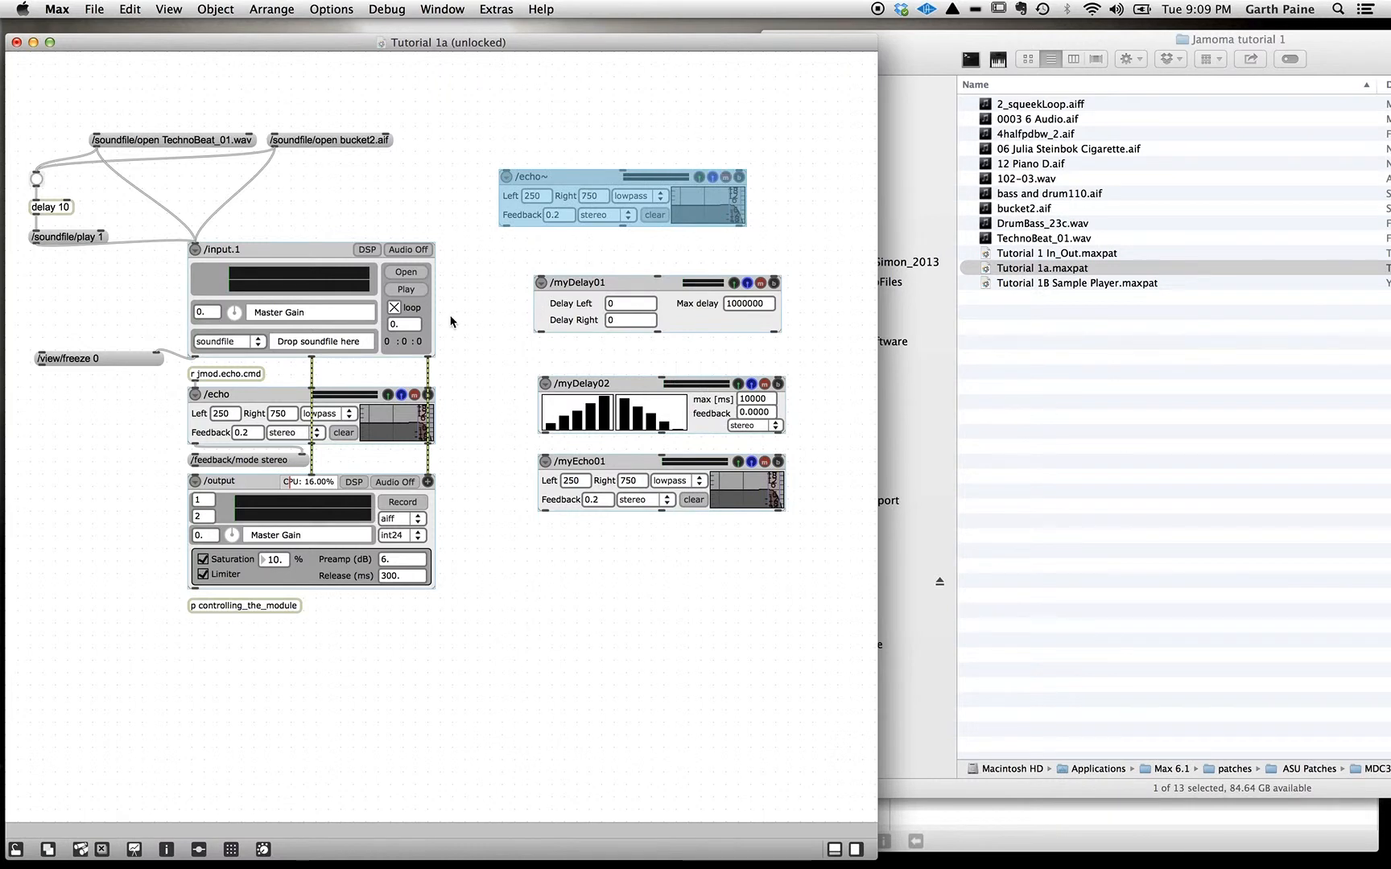
left_click(564, 122)
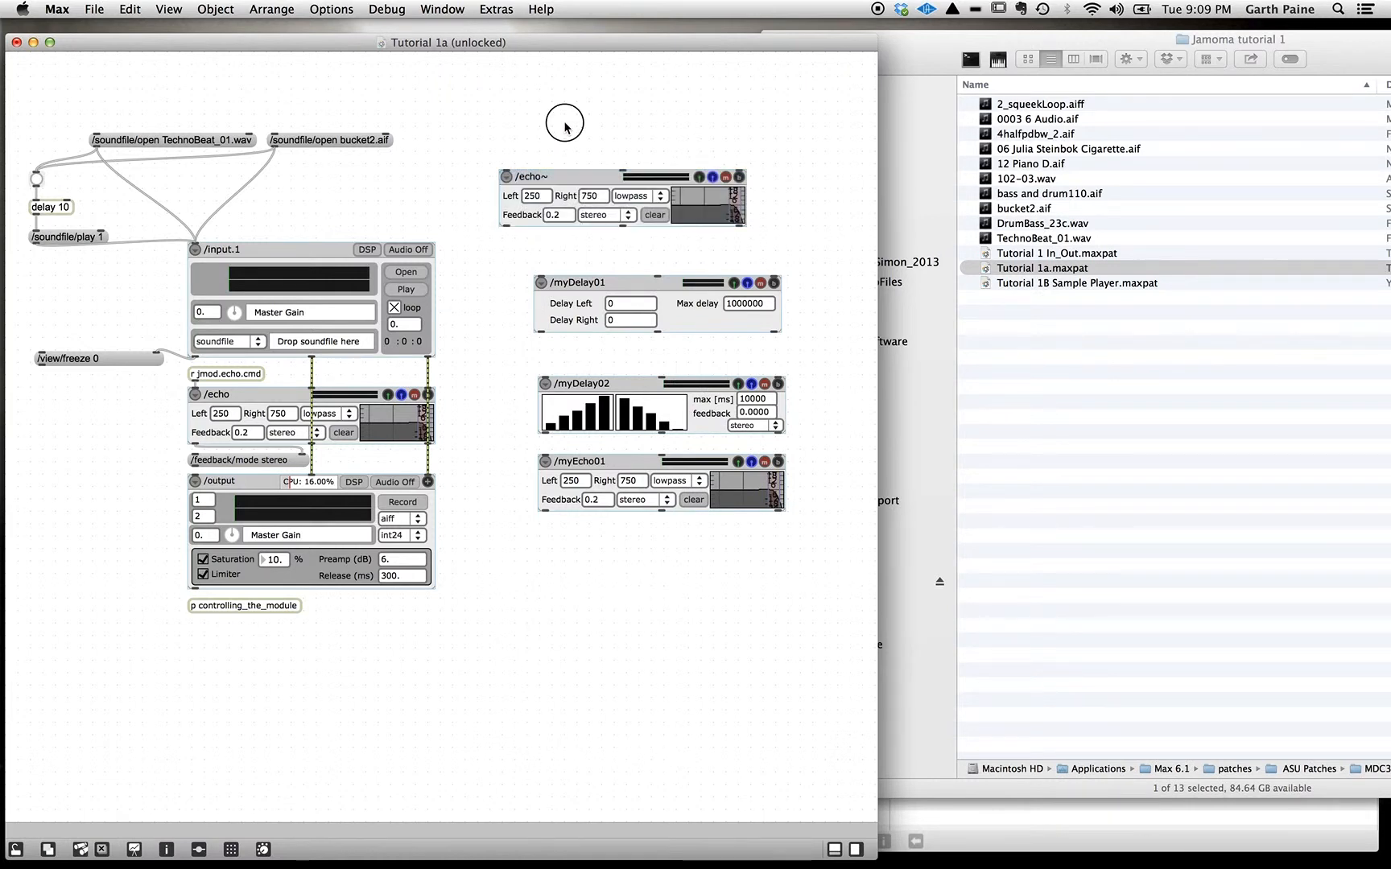
left_click_drag(578, 171, 585, 134)
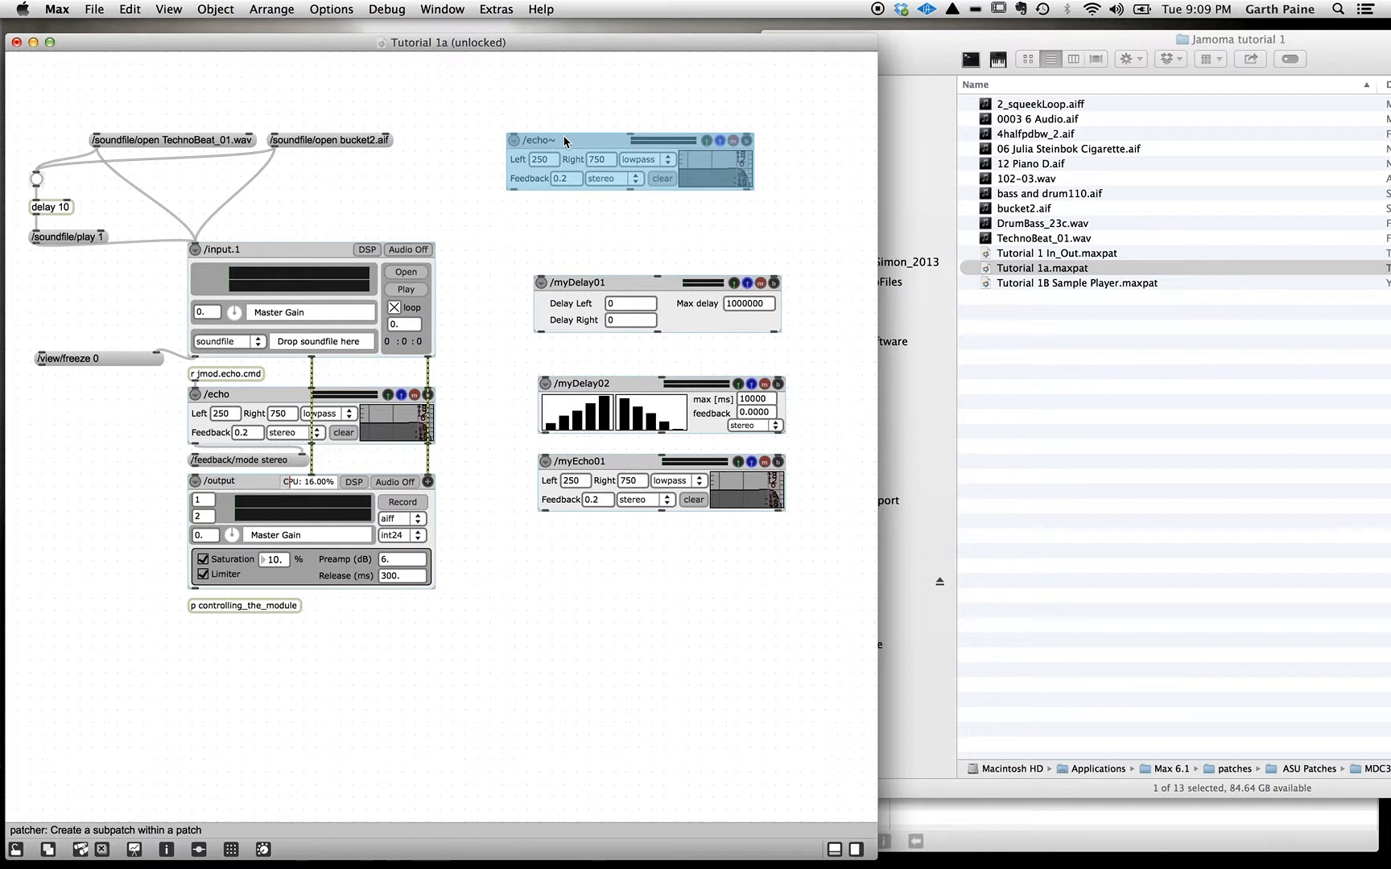
Step: Set the new echo module's patcher argument to /gpDelay02 in its inspector
key("super+i")
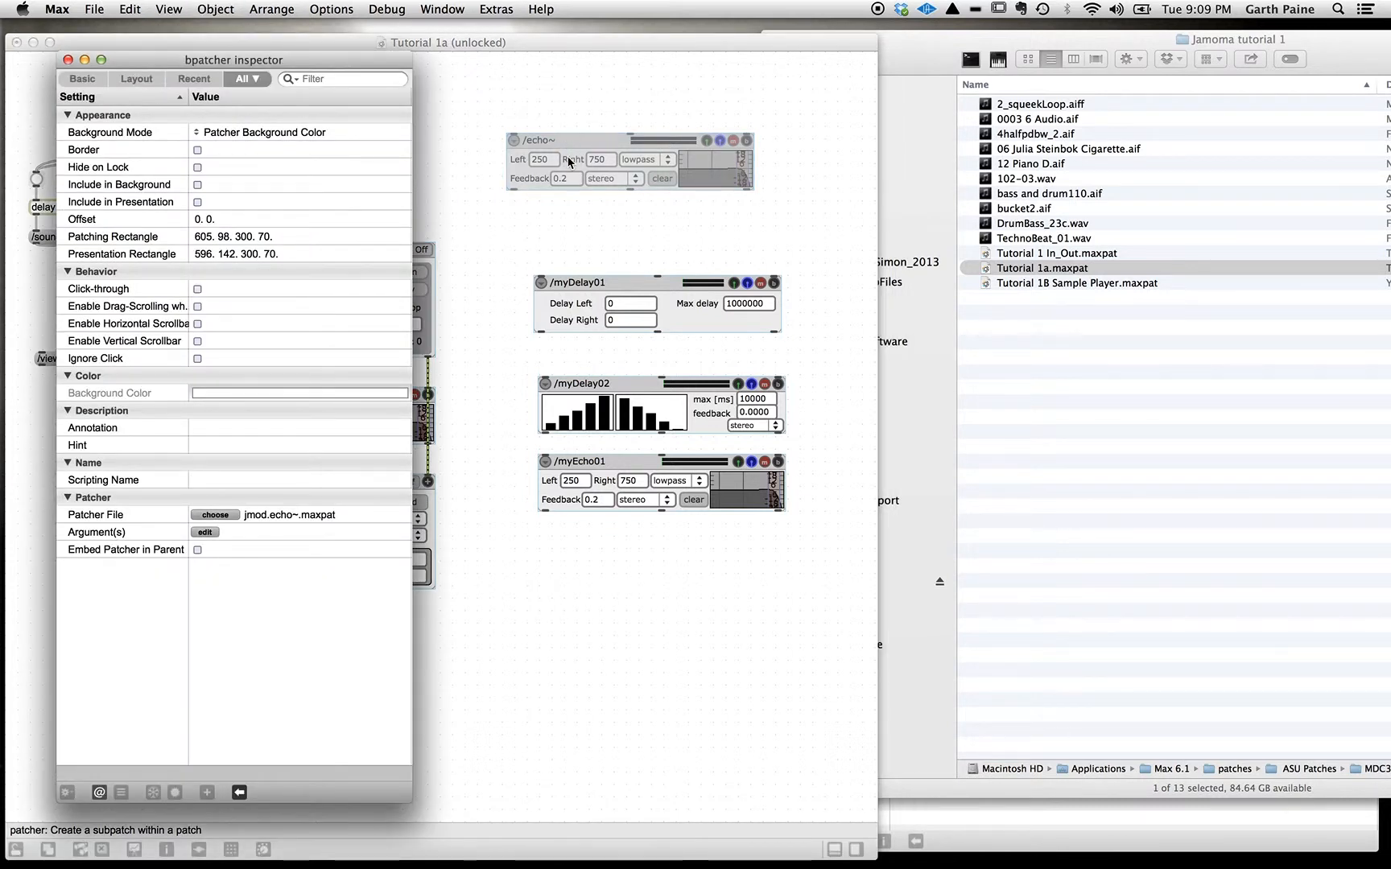
left_click(240, 529)
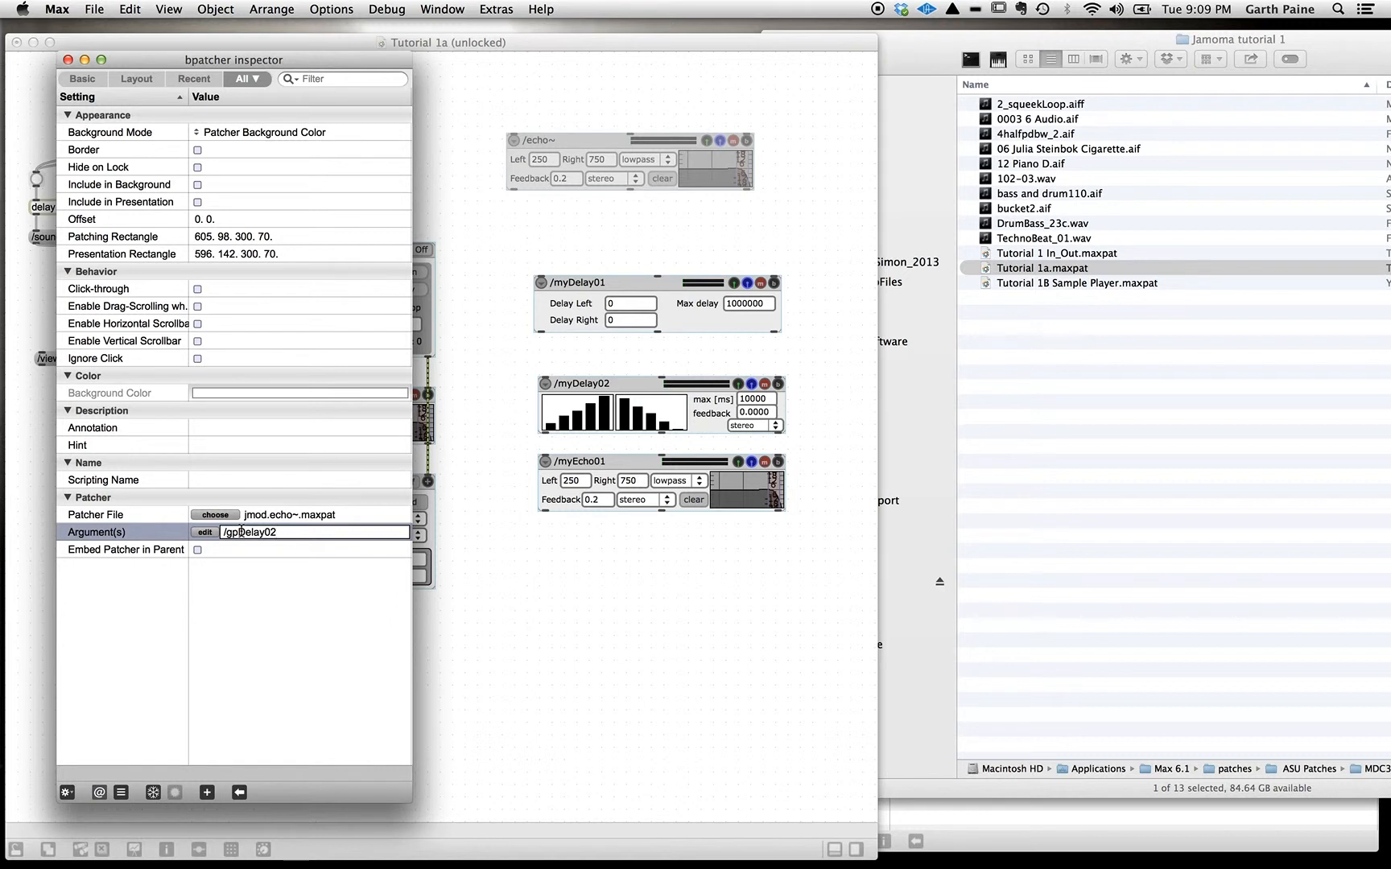
key("Return")
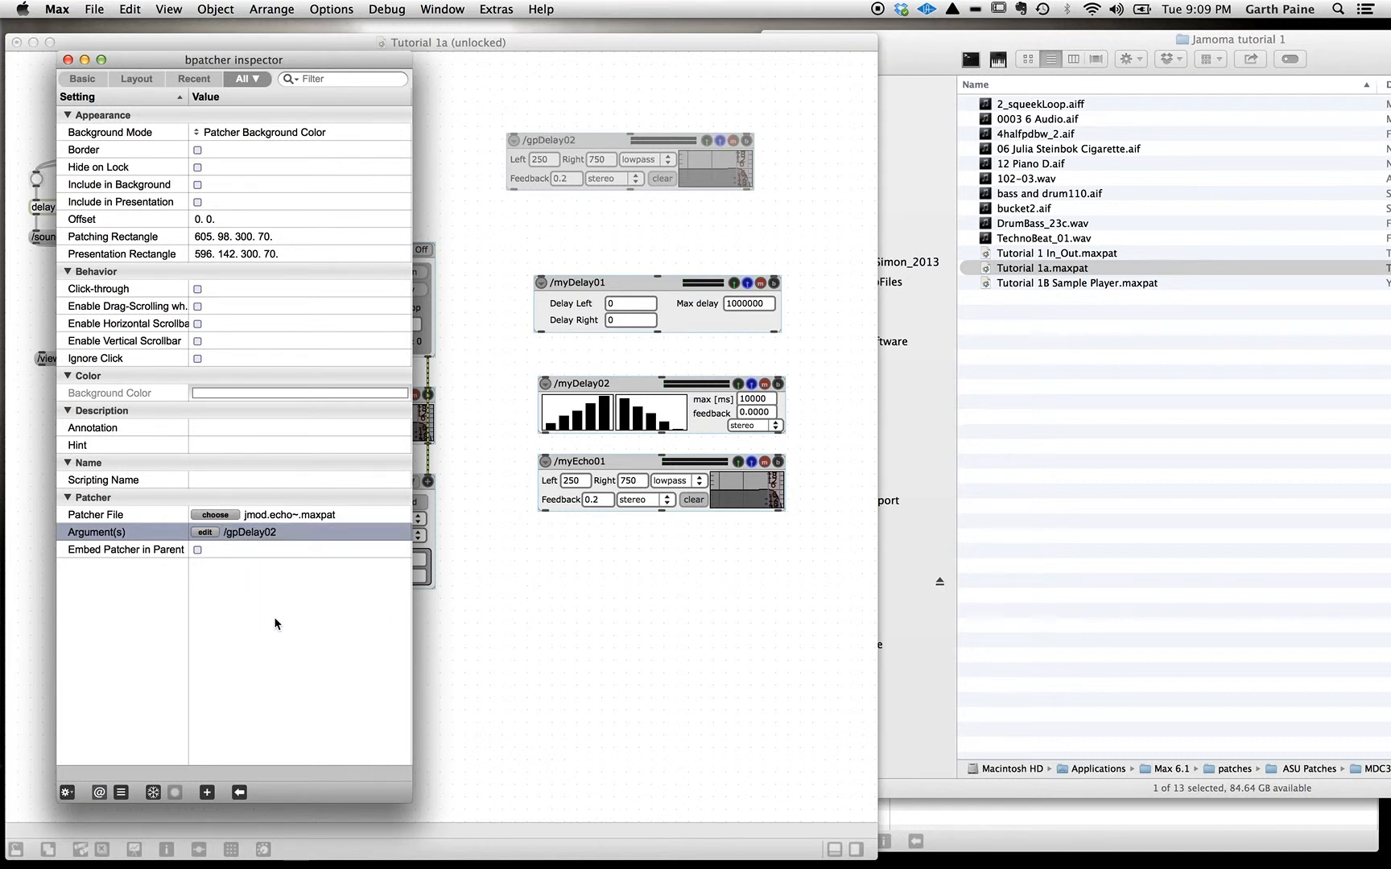
left_click(69, 59)
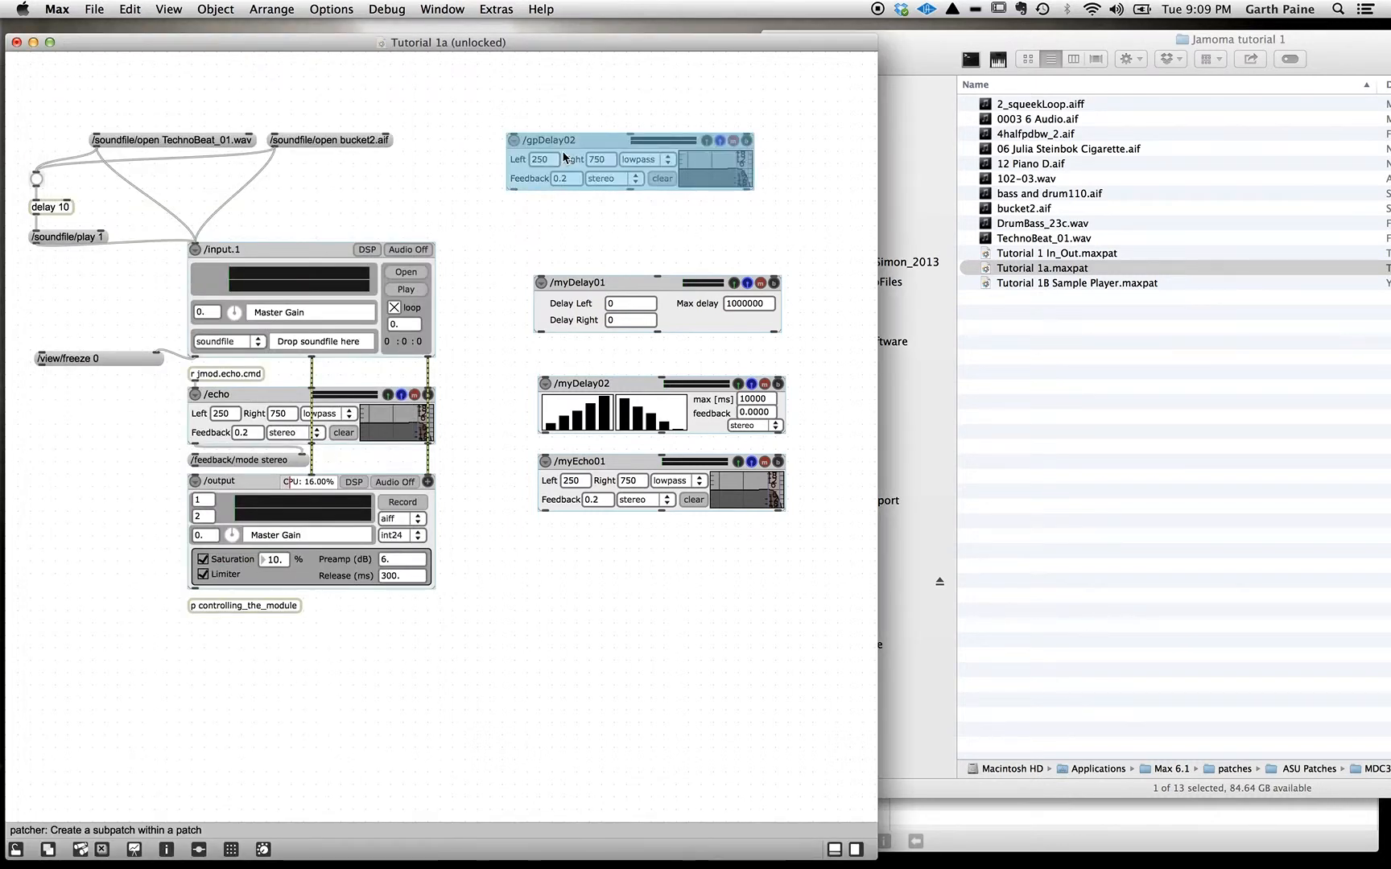
Step: Set the /gpDelay02 module's background color to orange and shift the module slightly to the left in the patch
key("super+i")
left_click(317, 393)
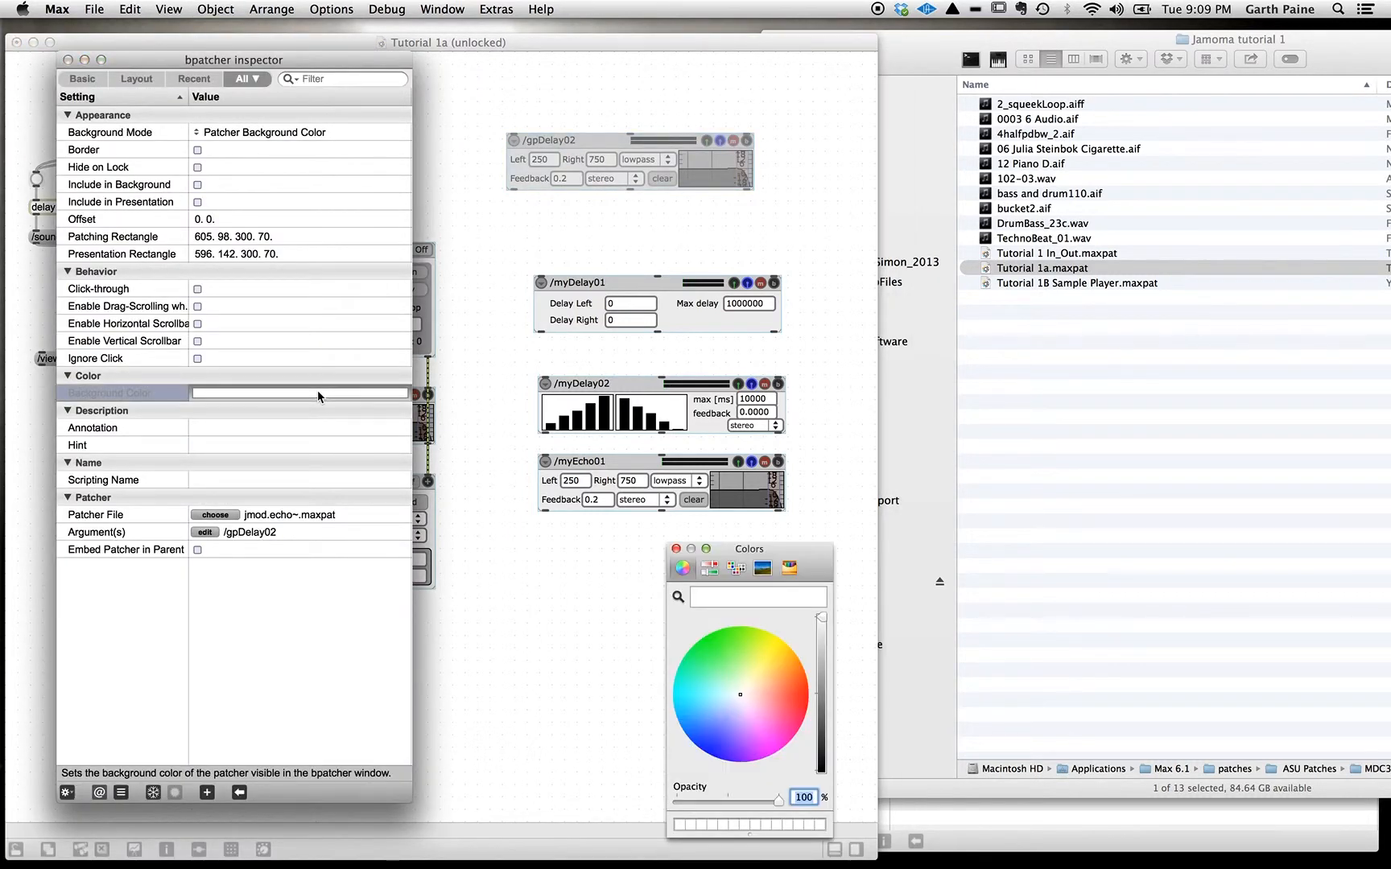
left_click_drag(729, 644, 789, 671)
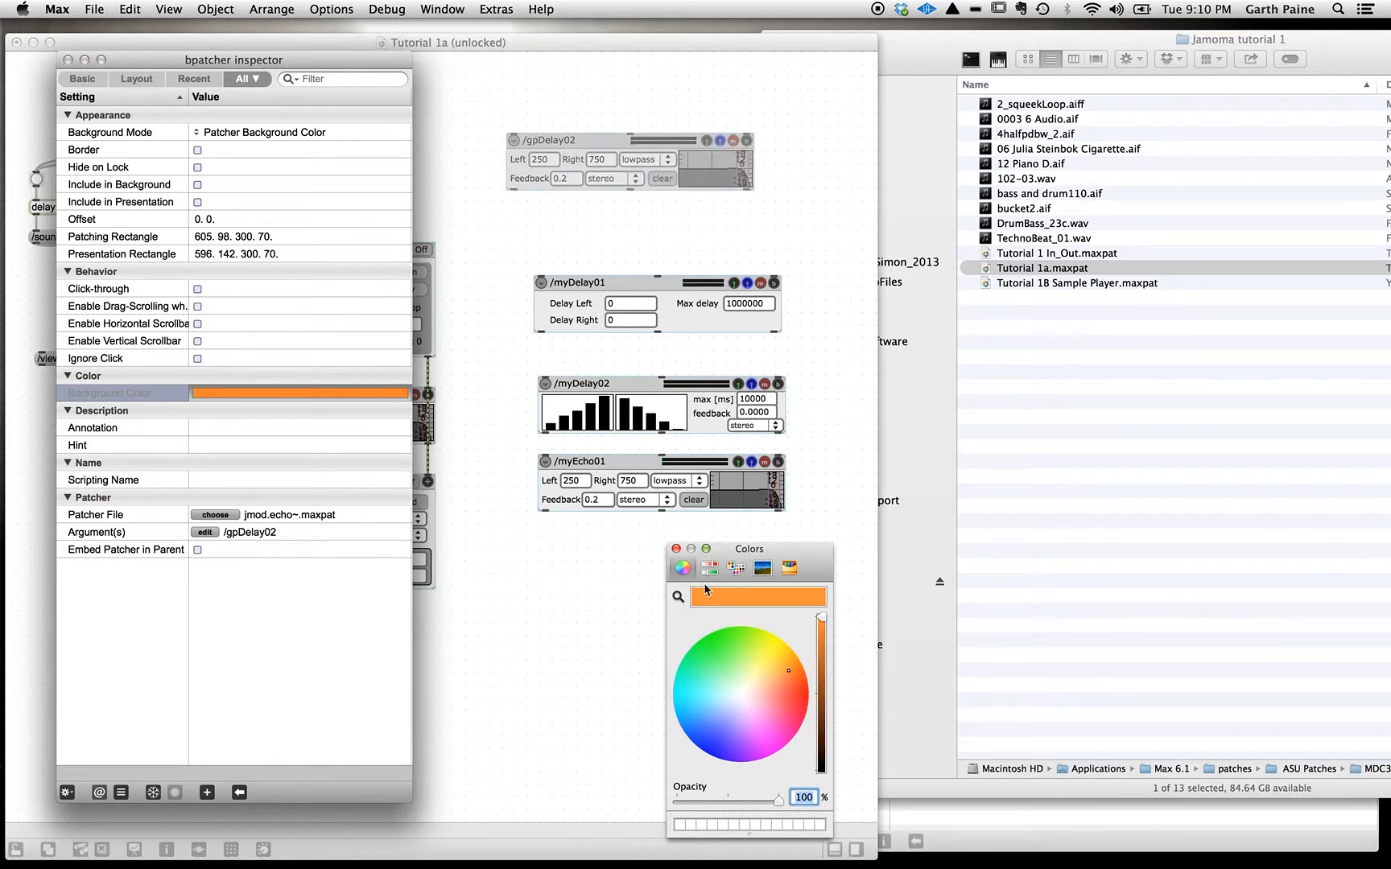
left_click(676, 550)
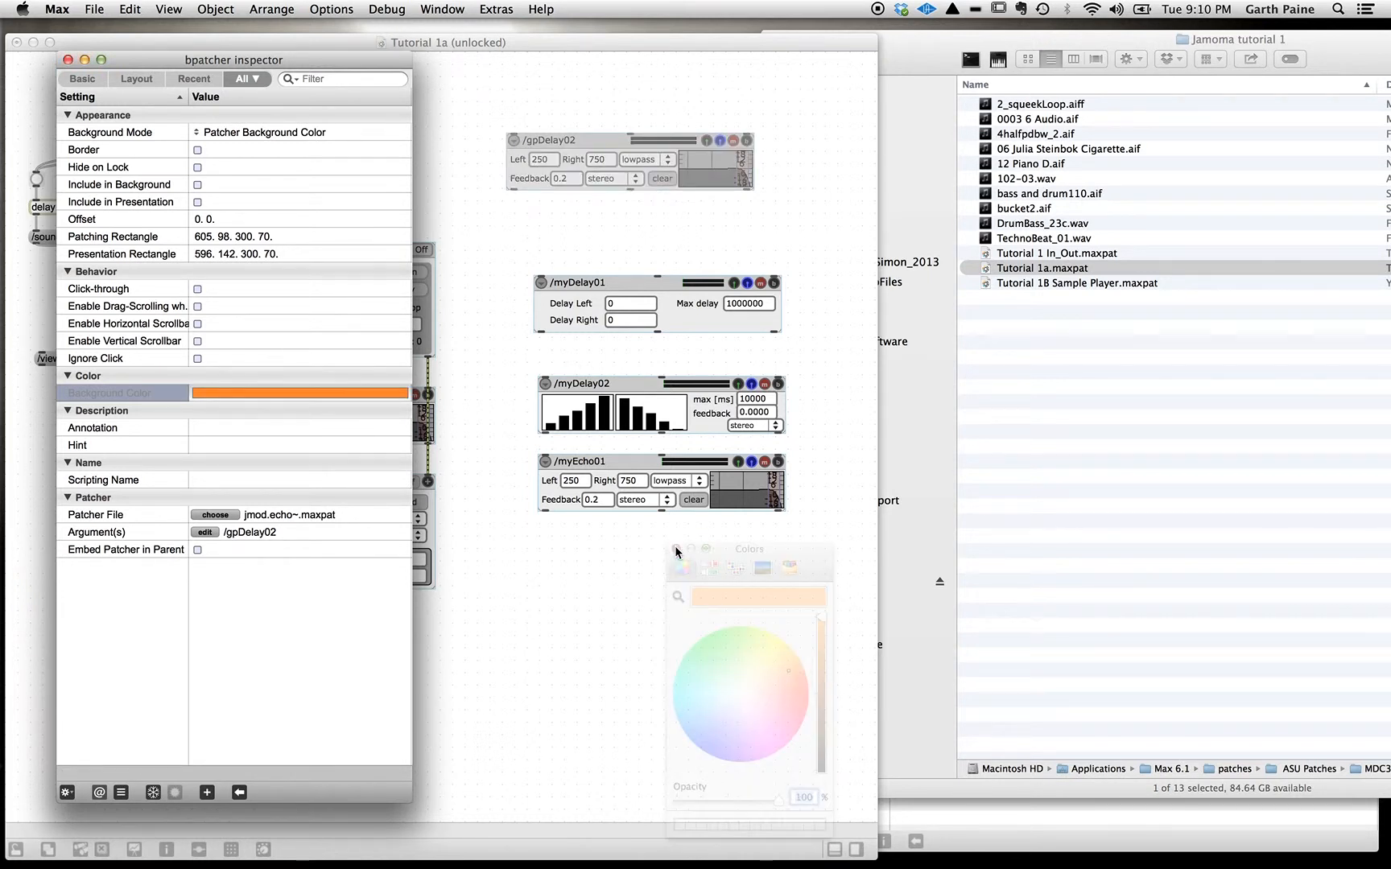
left_click(70, 61)
left_click(474, 187)
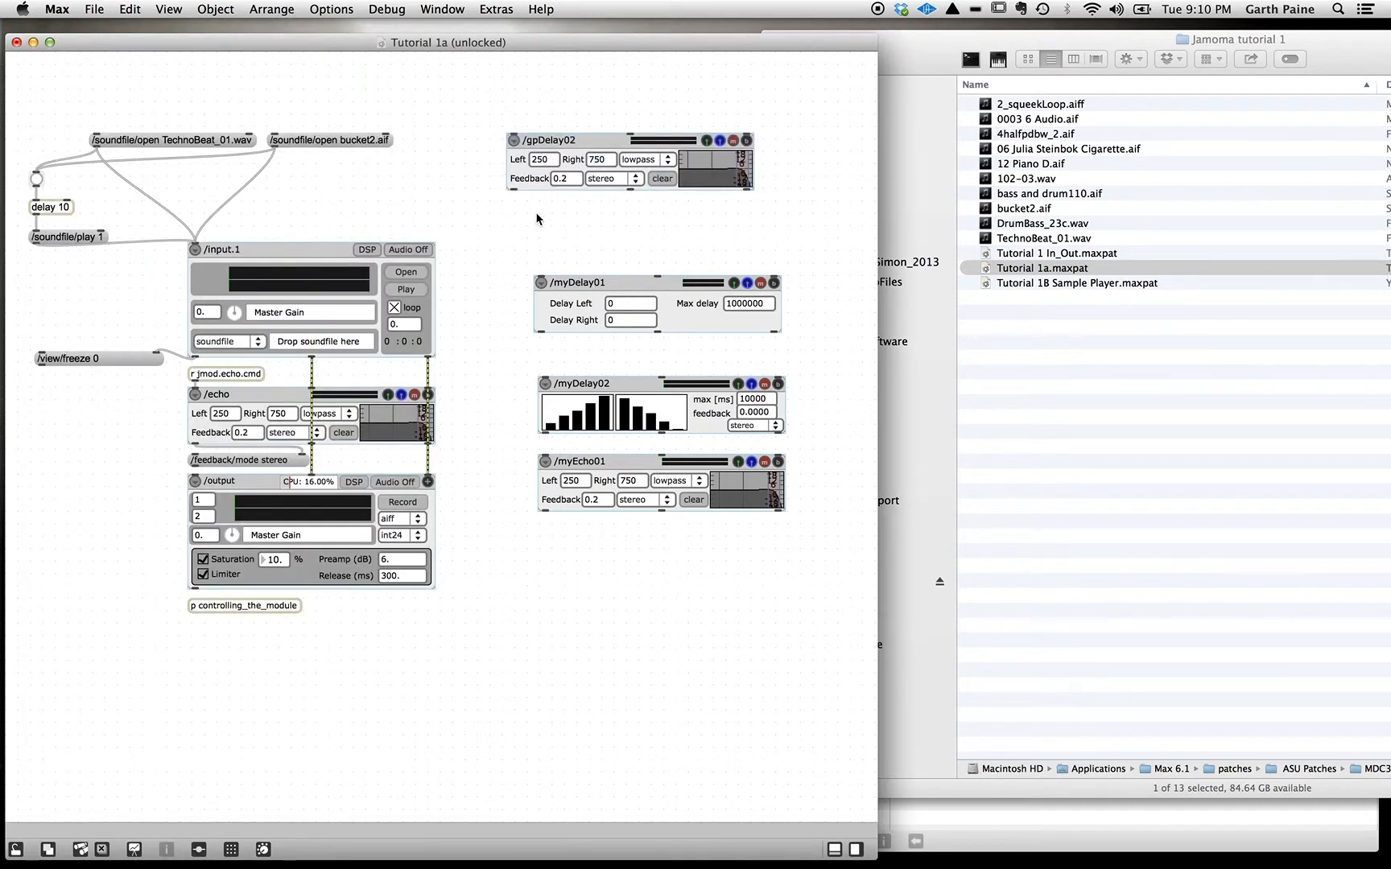
left_click_drag(598, 140, 580, 116)
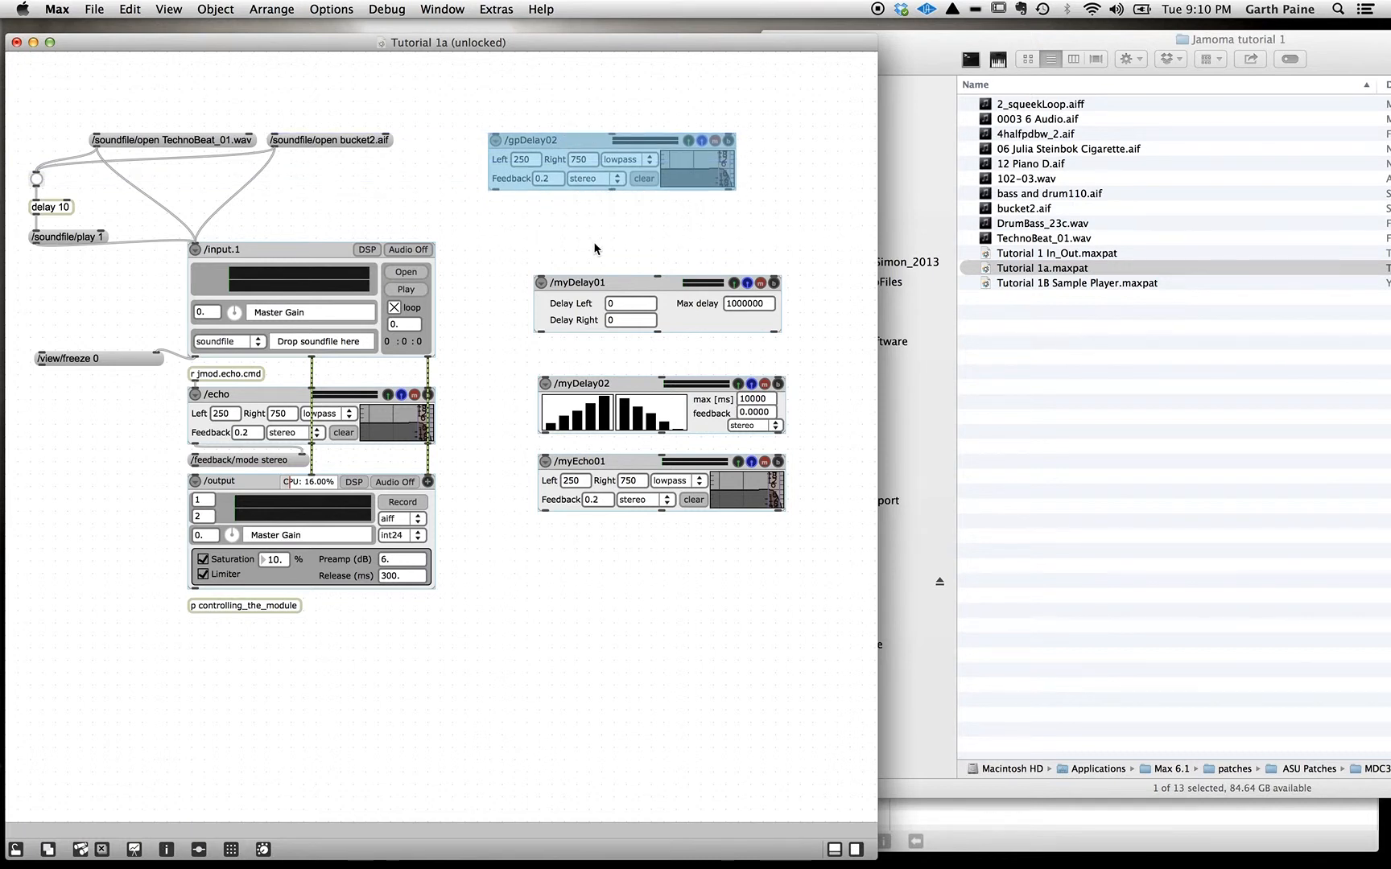
left_click(605, 222)
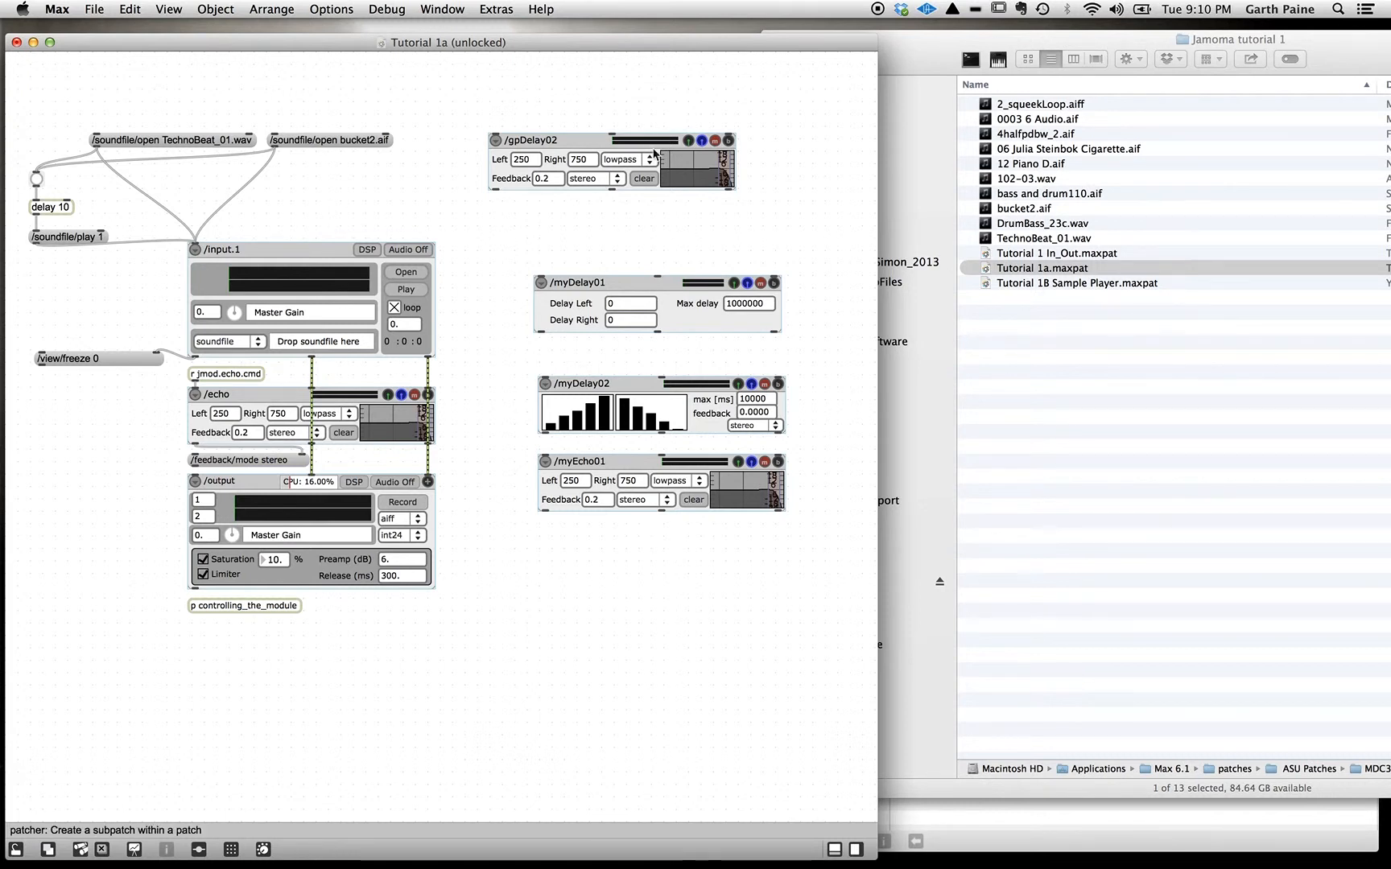
Step: Change the new echo module's patcher argument to /gpEcho02 in its inspector
left_click(574, 143)
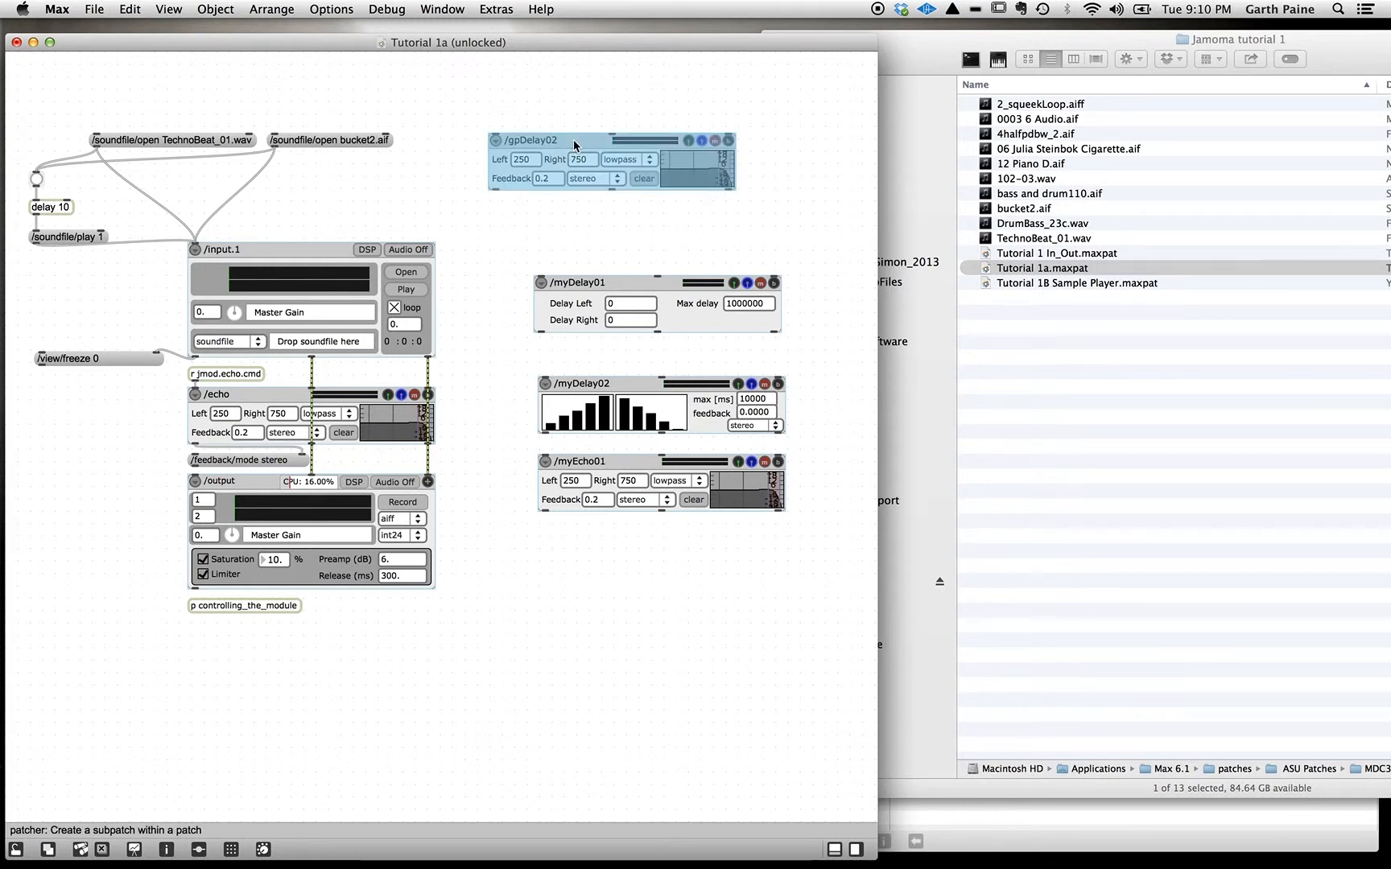
key("super+i")
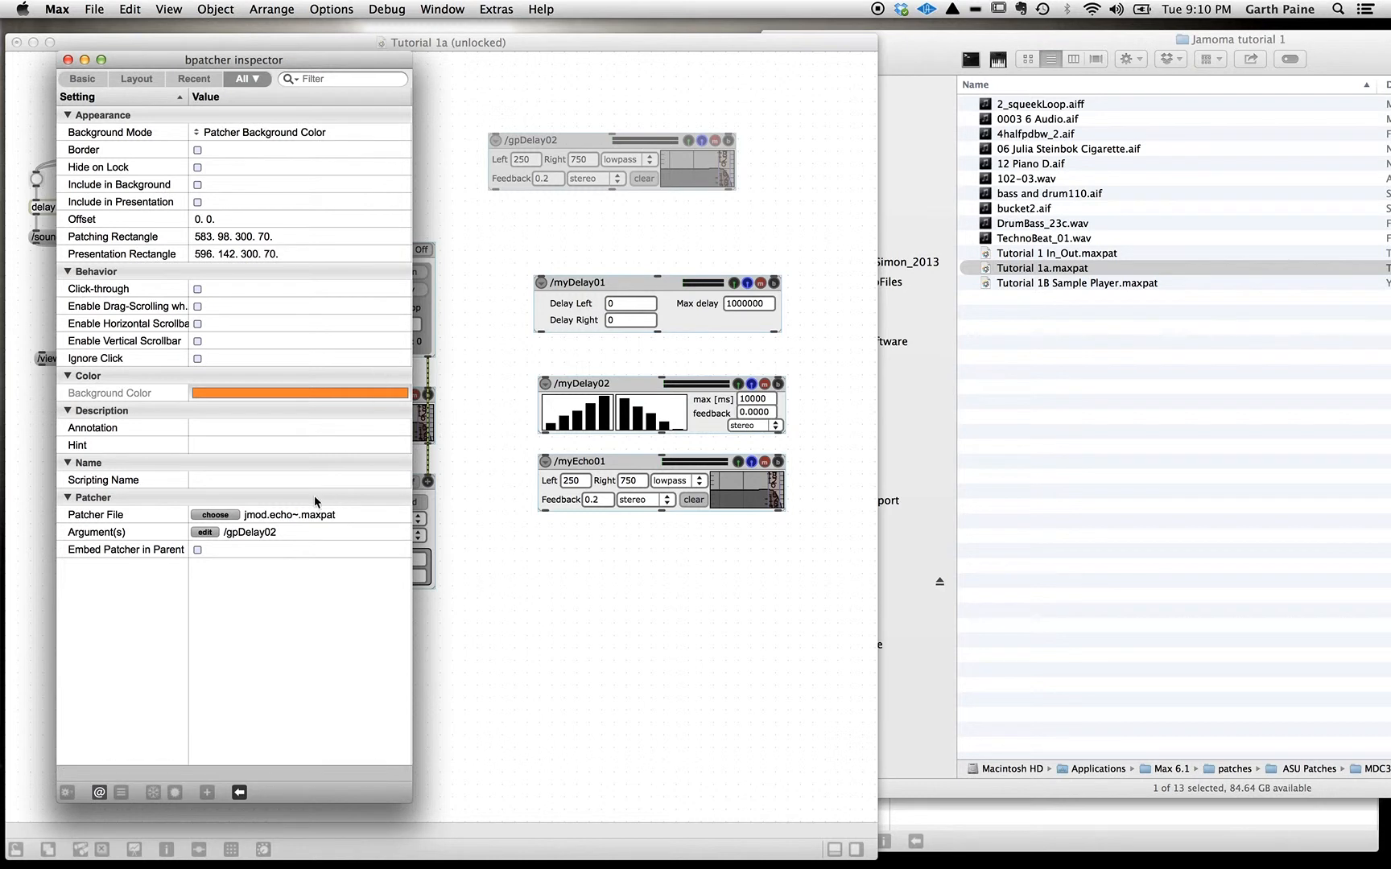
left_click(261, 538)
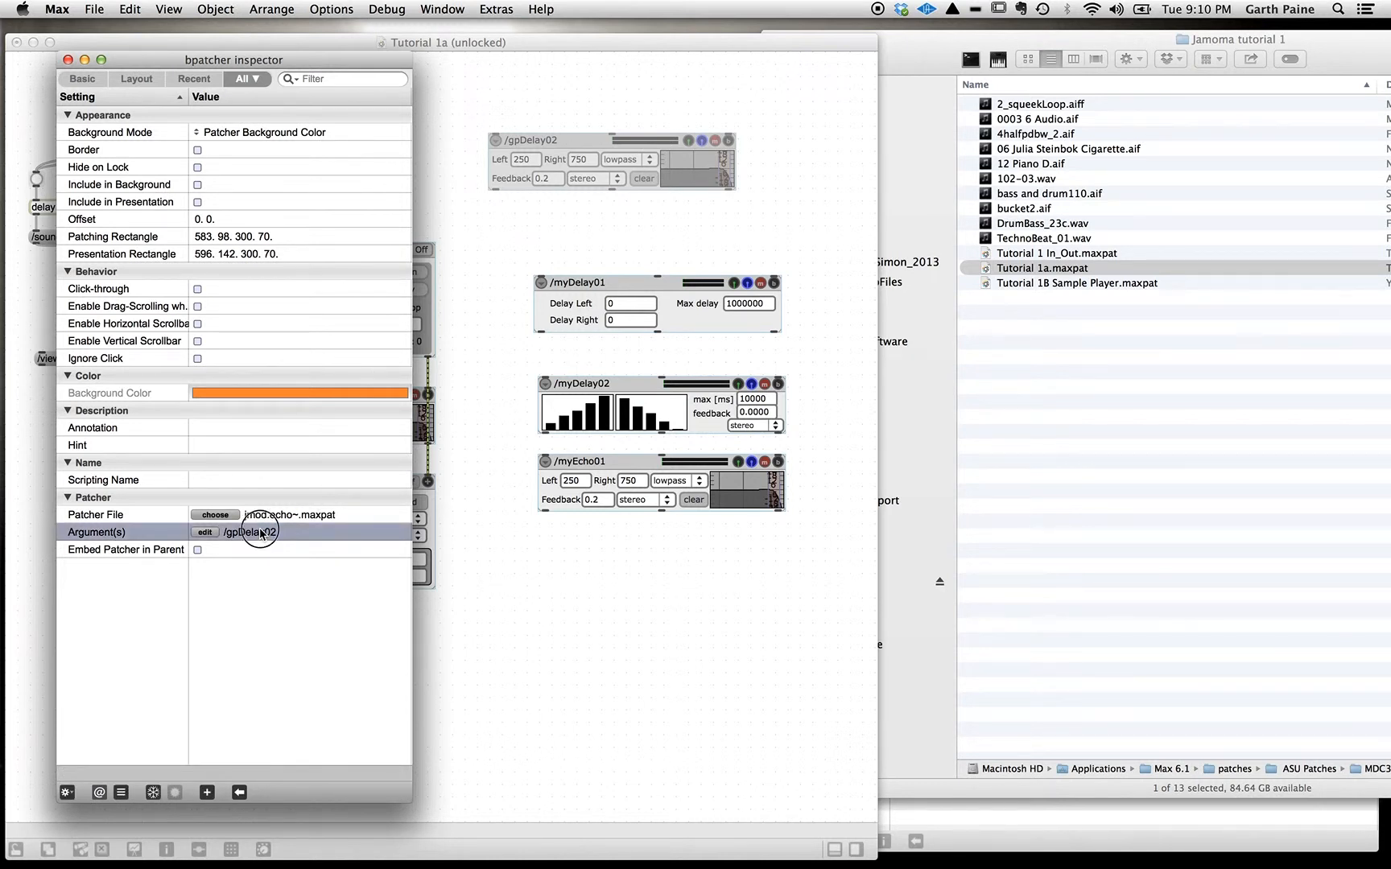
left_click(260, 532)
left_click(260, 532)
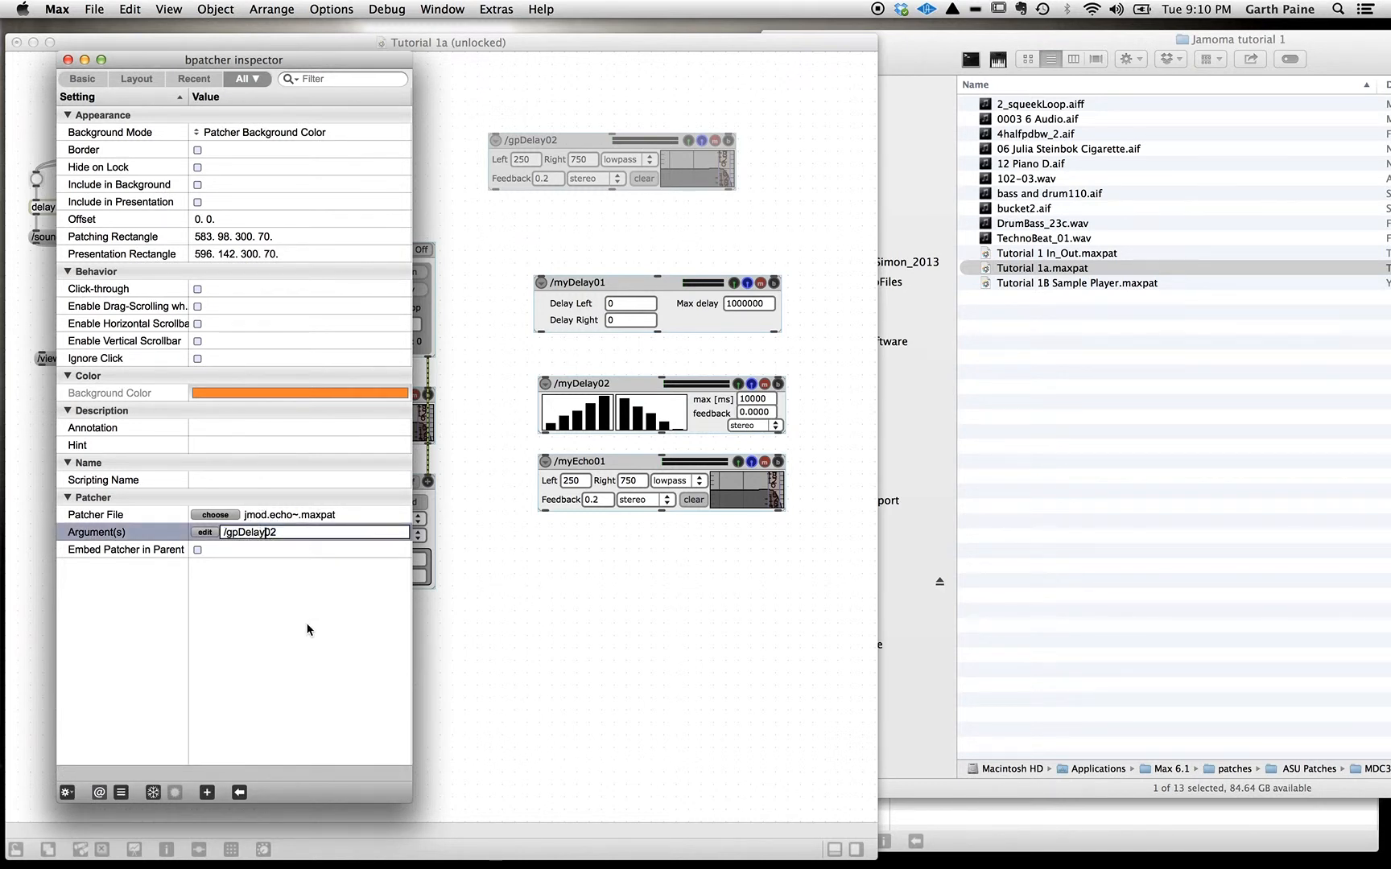
key("BackSpace")
key("BackSpace")
key("BackSpace")
type("Echo")
key("Return")
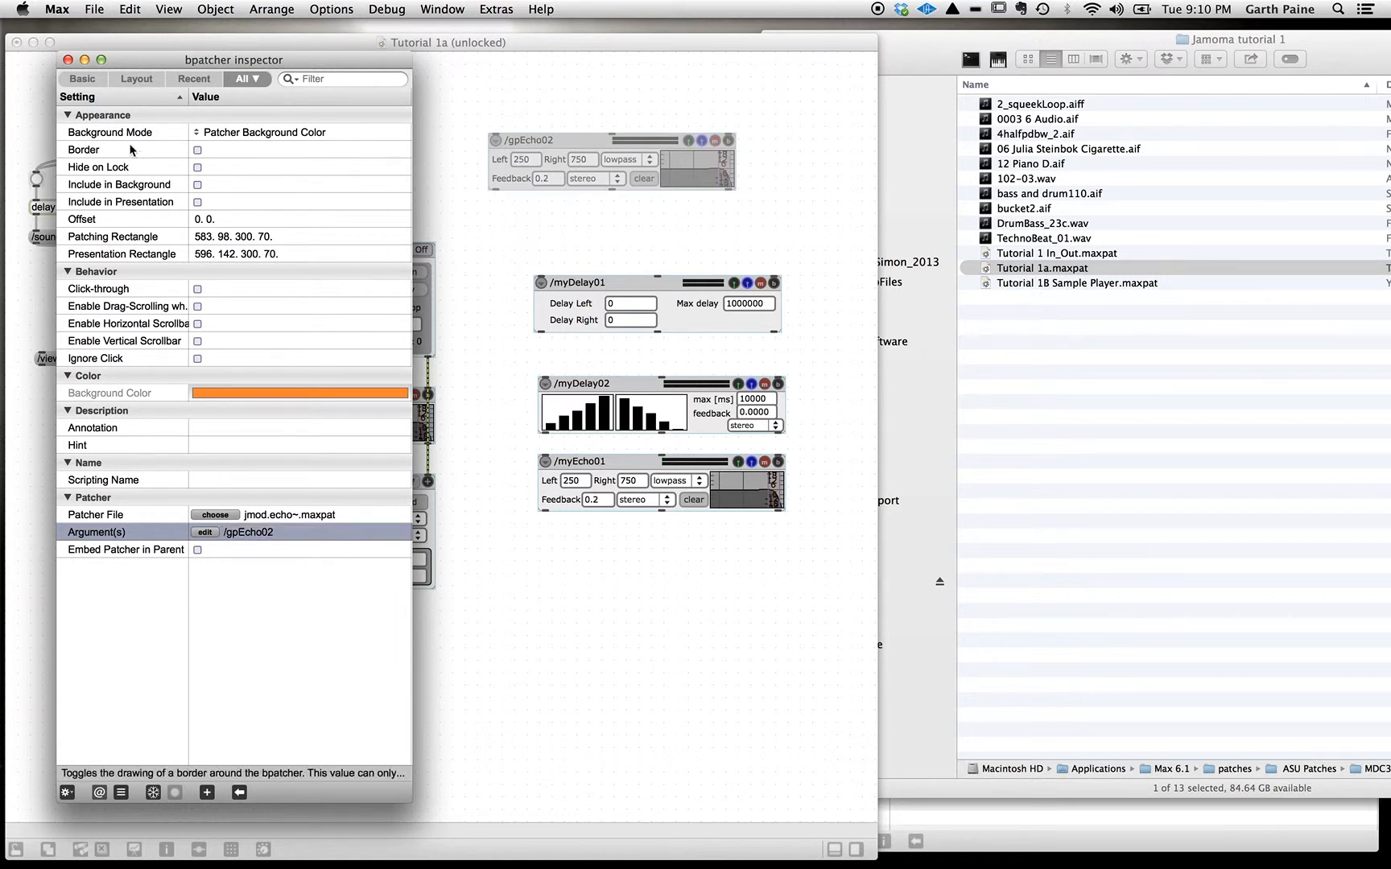
left_click(66, 59)
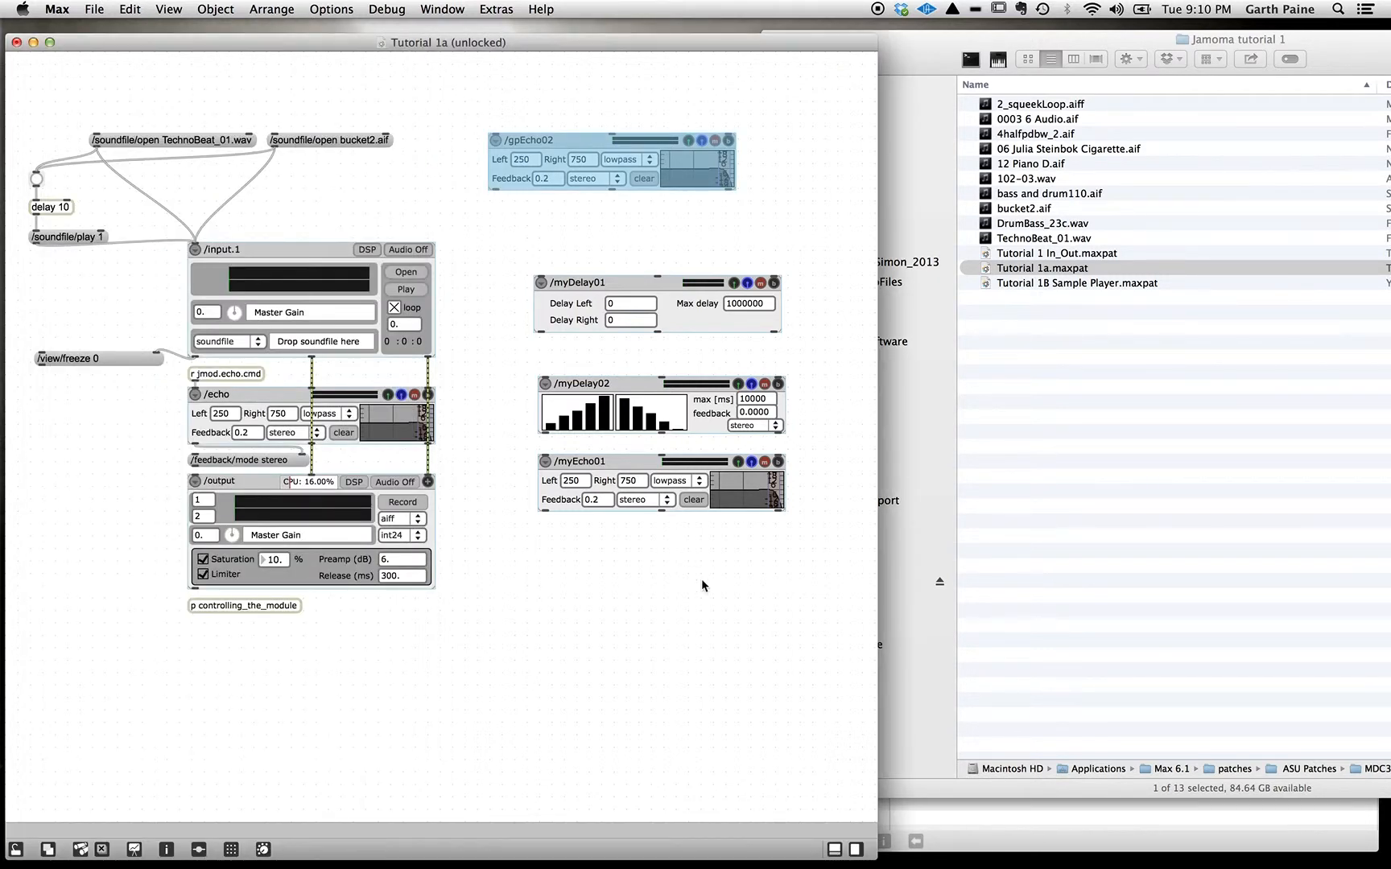
Step: Delete the /myDelay01, /myDelay02 and /myEcho01 modules and move /gpEcho02 down into the freed space, level with /echo
left_click_drag(680, 609, 576, 274)
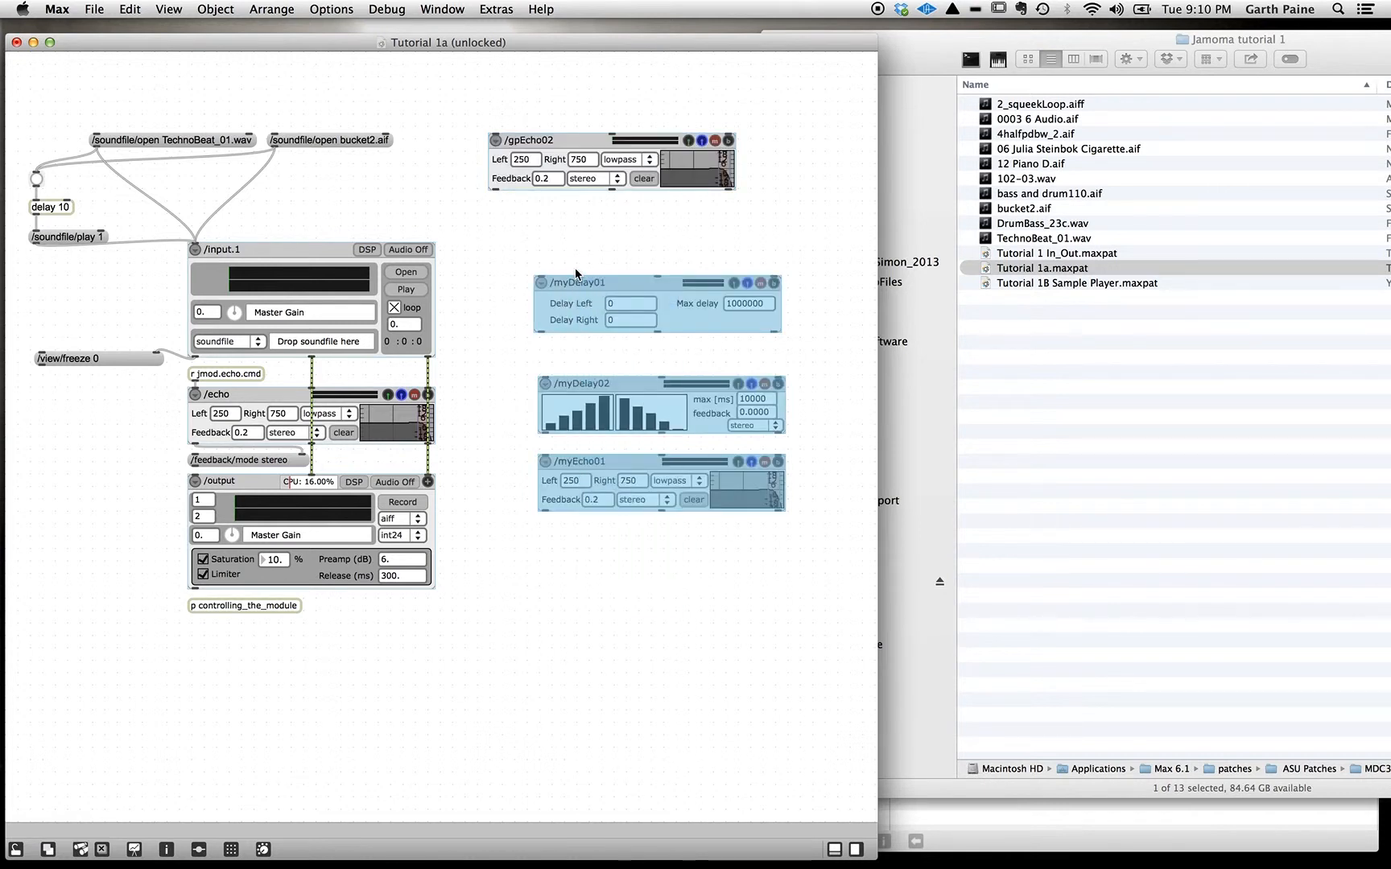
key("BackSpace")
left_click_drag(568, 145, 610, 406)
left_click(574, 256)
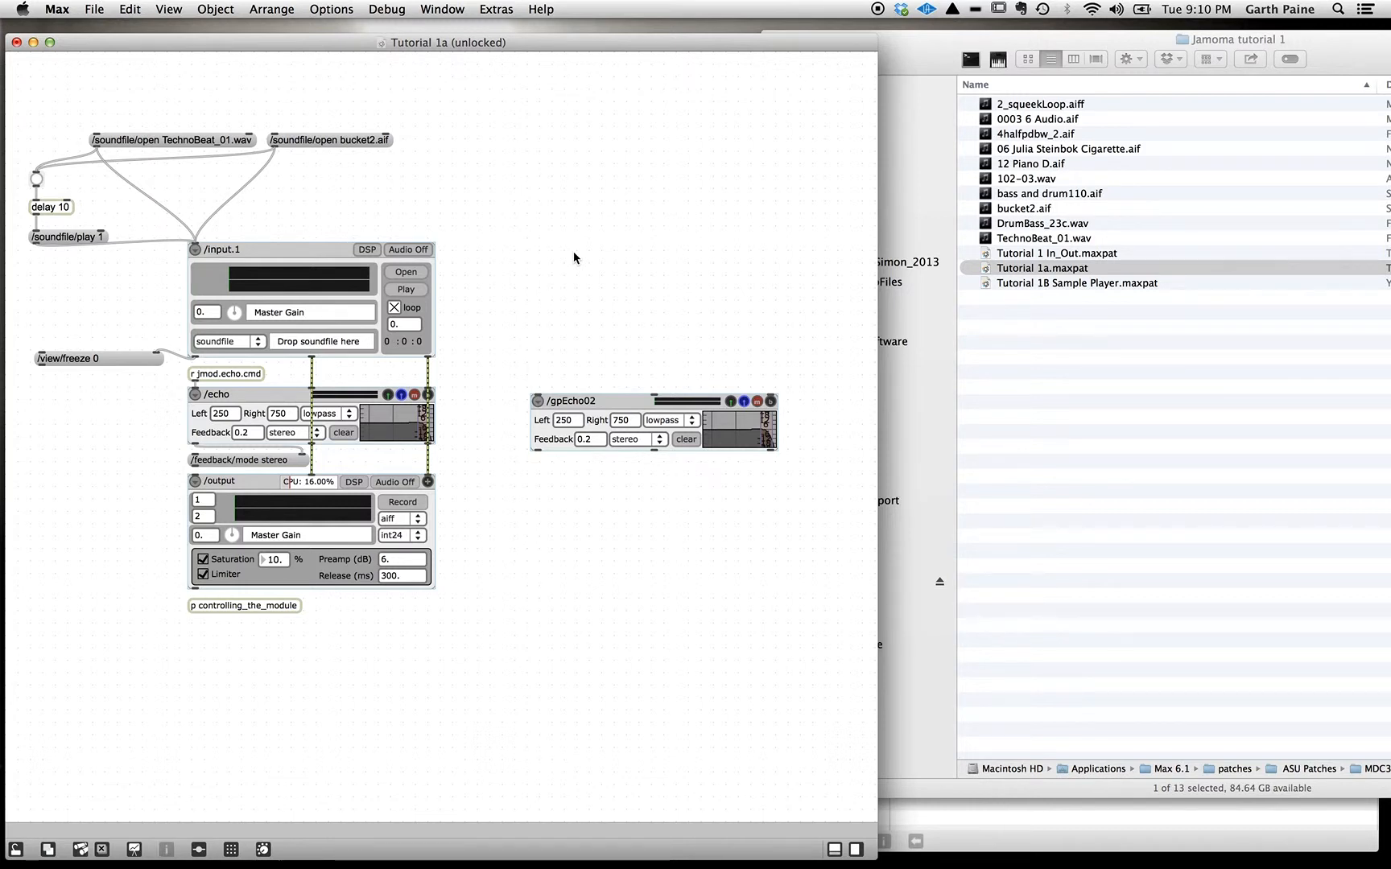
Step: Insert the Jamoma audio module jmod.clip.samplePlayer~ above the /gpEcho02 module
right_click(573, 256)
mouse_move(594, 433)
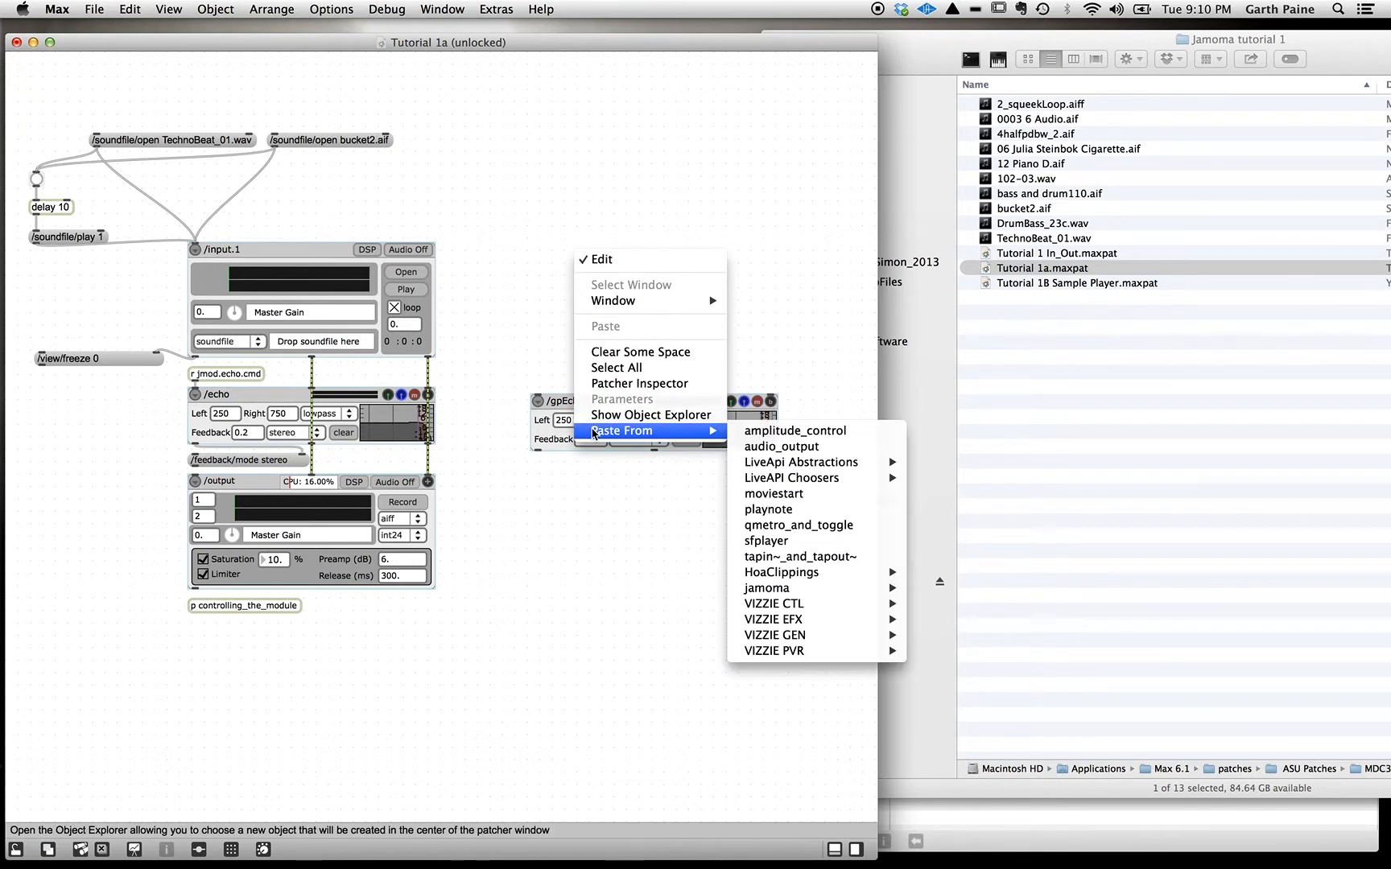
mouse_move(779, 593)
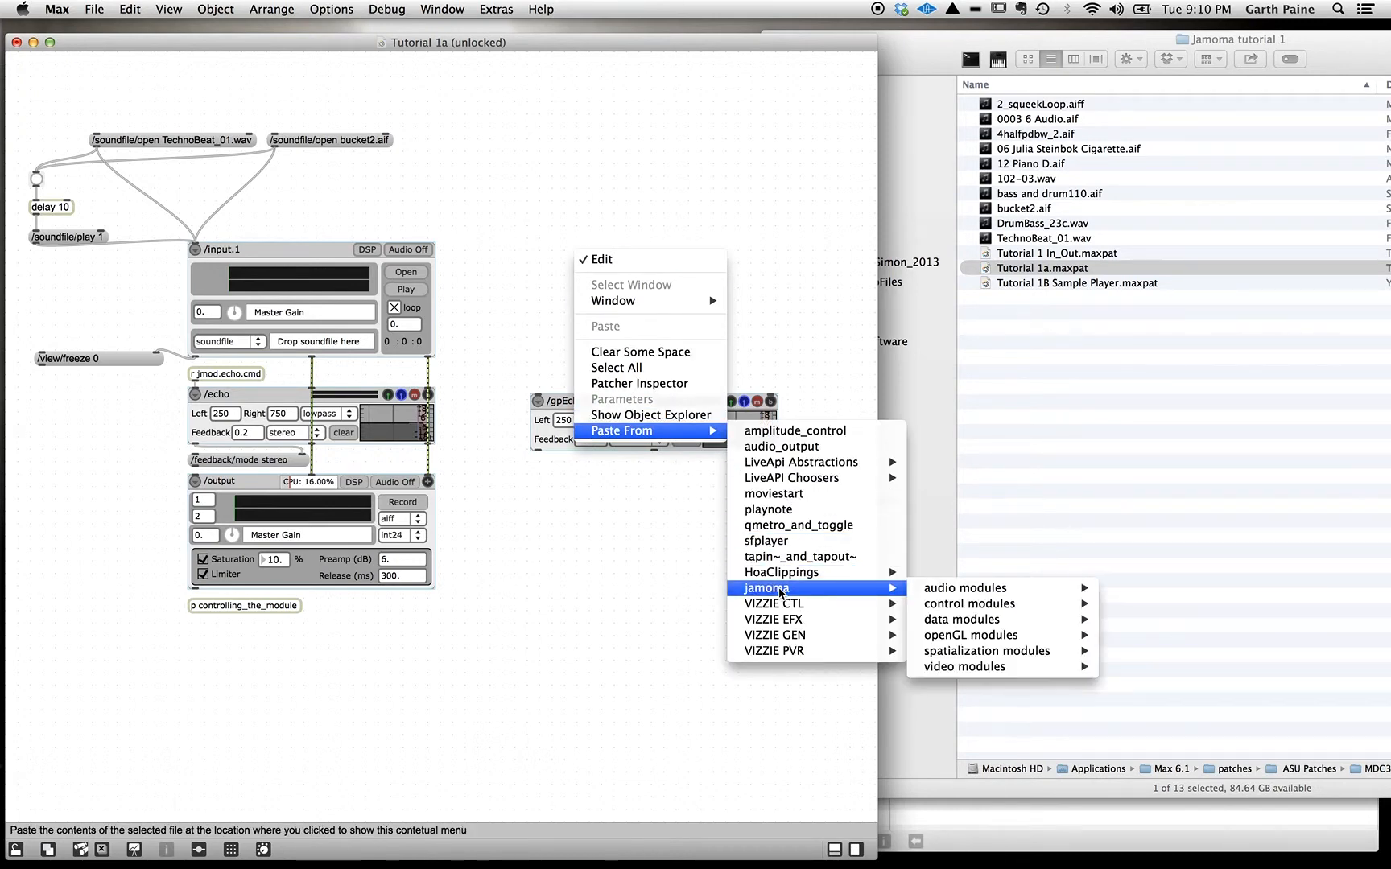
mouse_move(970, 593)
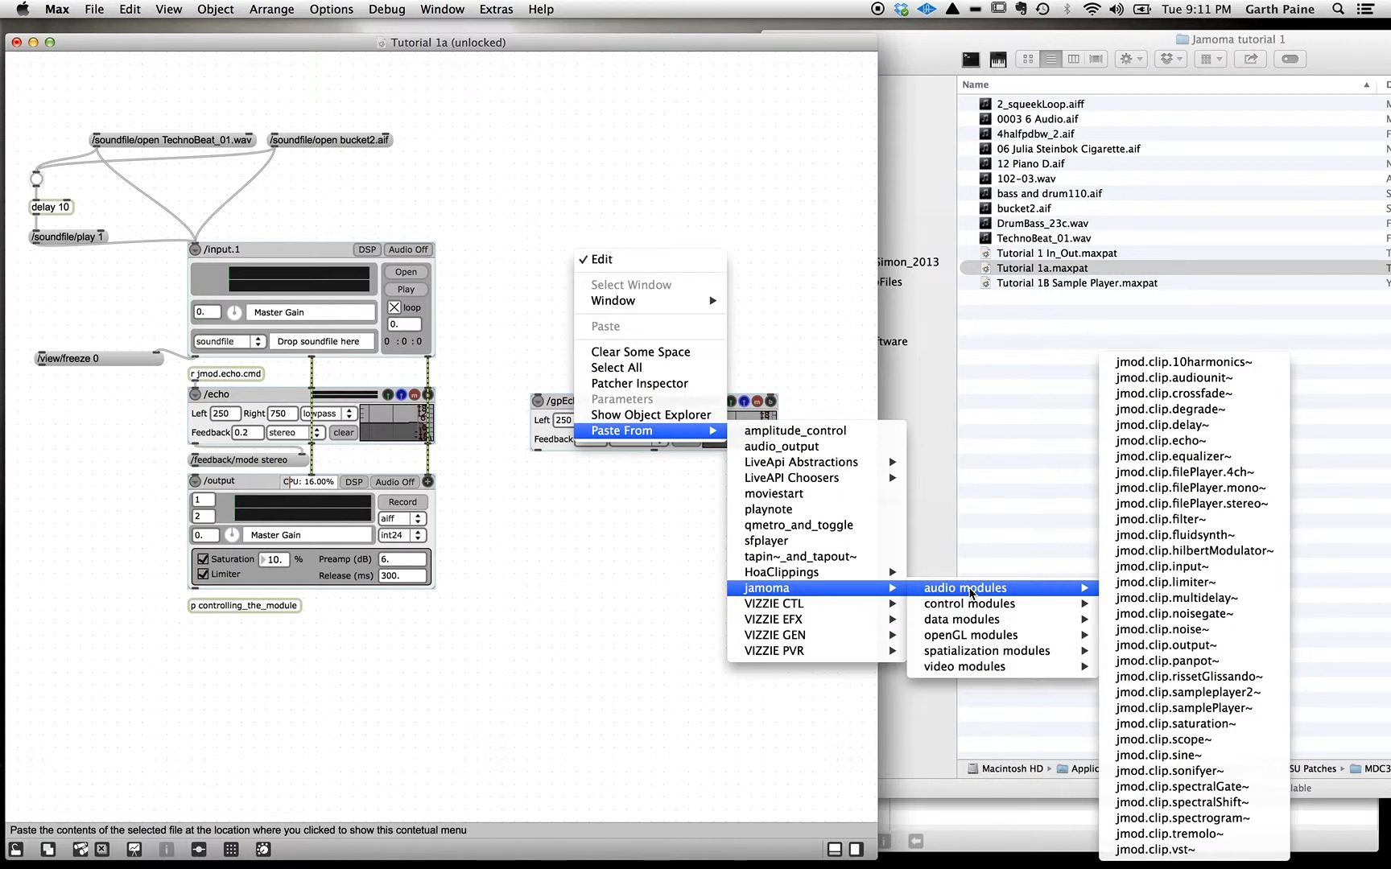
left_click(1199, 710)
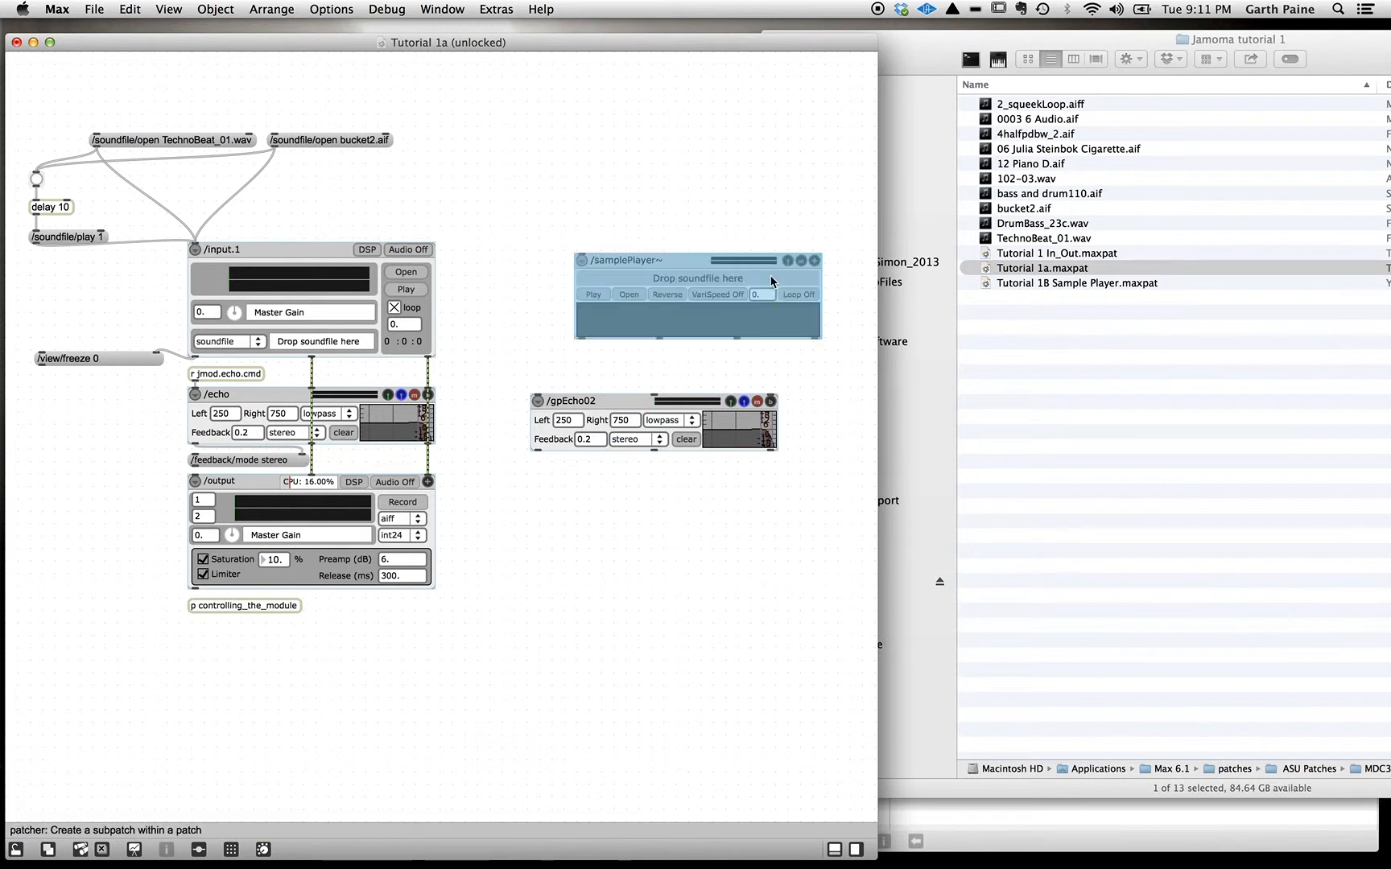
Step: Align the /samplePlayer~ module directly above /gpEcho02 and set its patcher argument to /gpSampler01
left_click_drag(668, 263, 623, 251)
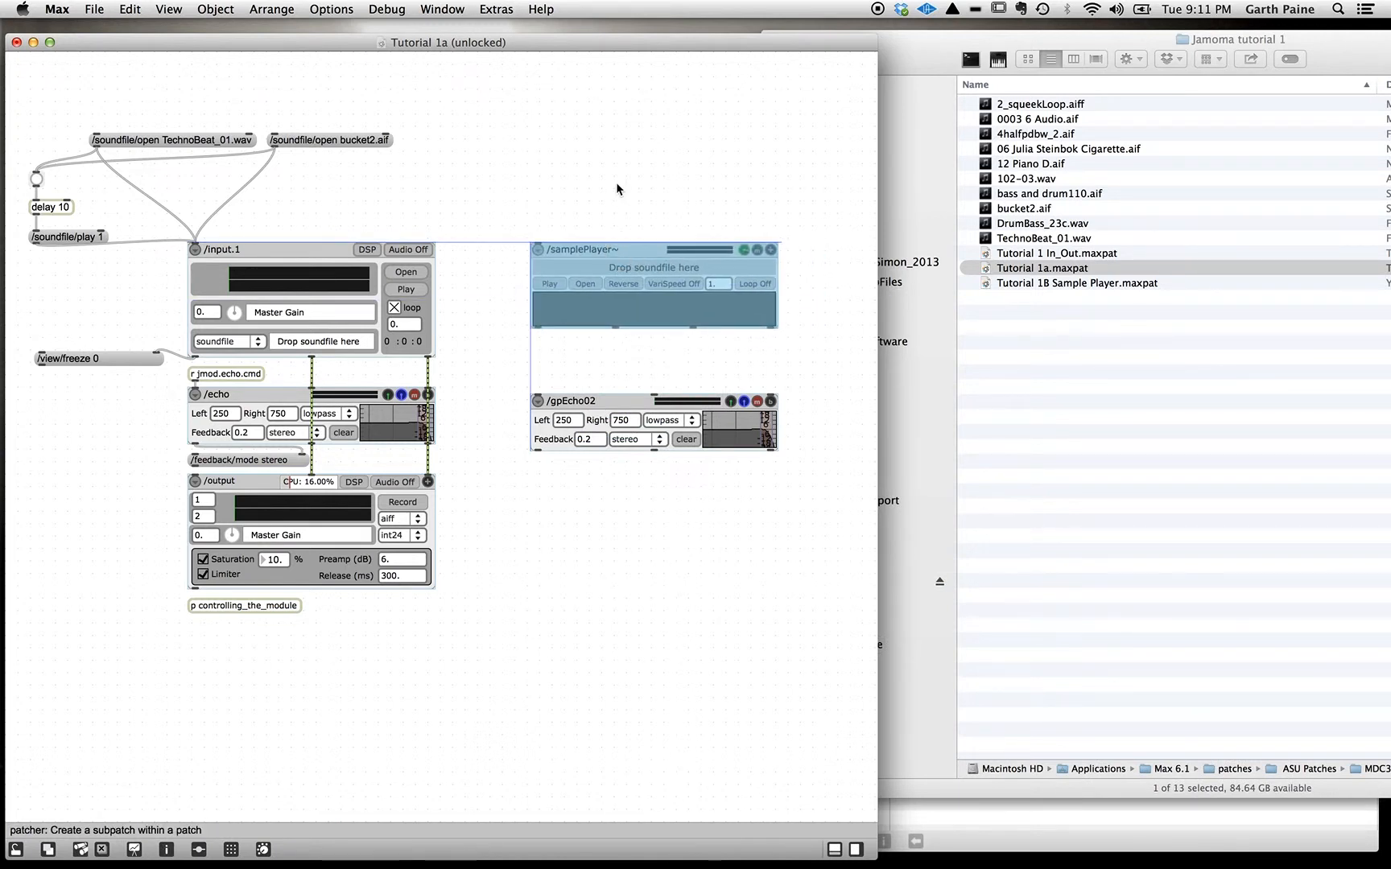
left_click(616, 250)
key("super+i")
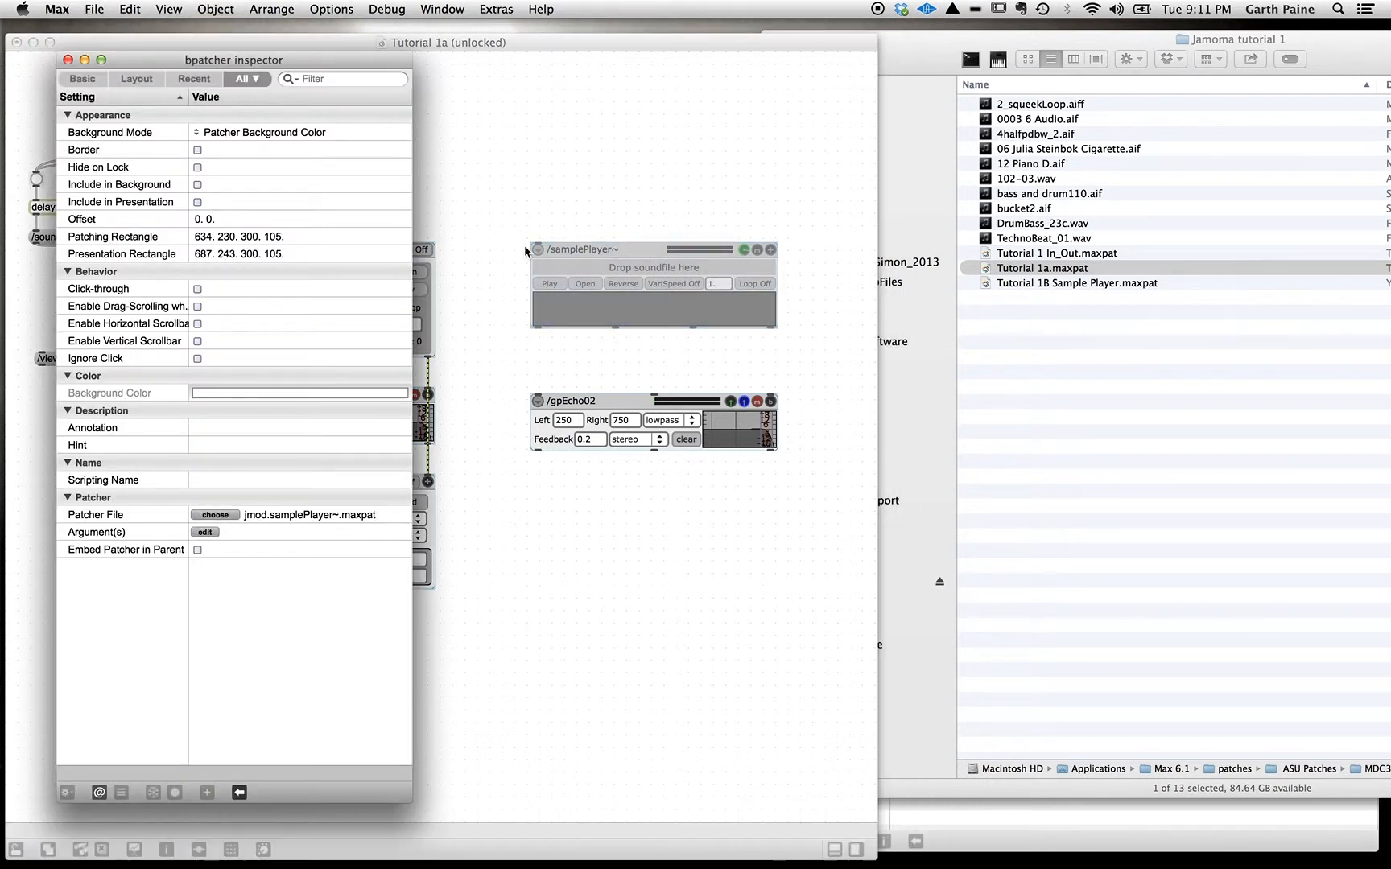
left_click(240, 533)
left_click(239, 535)
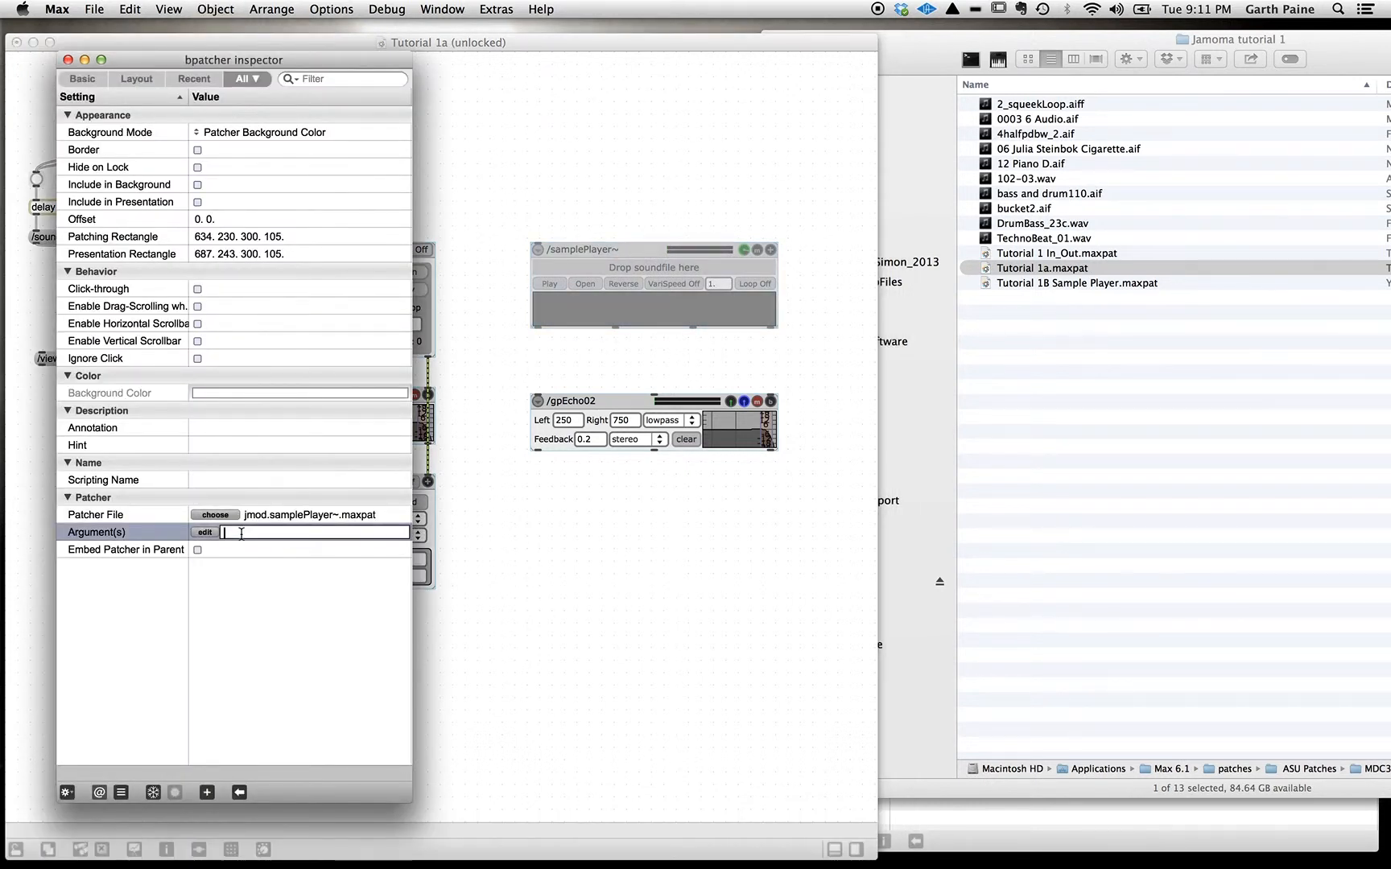
type("/gpSampler01")
key("Return")
left_click(68, 60)
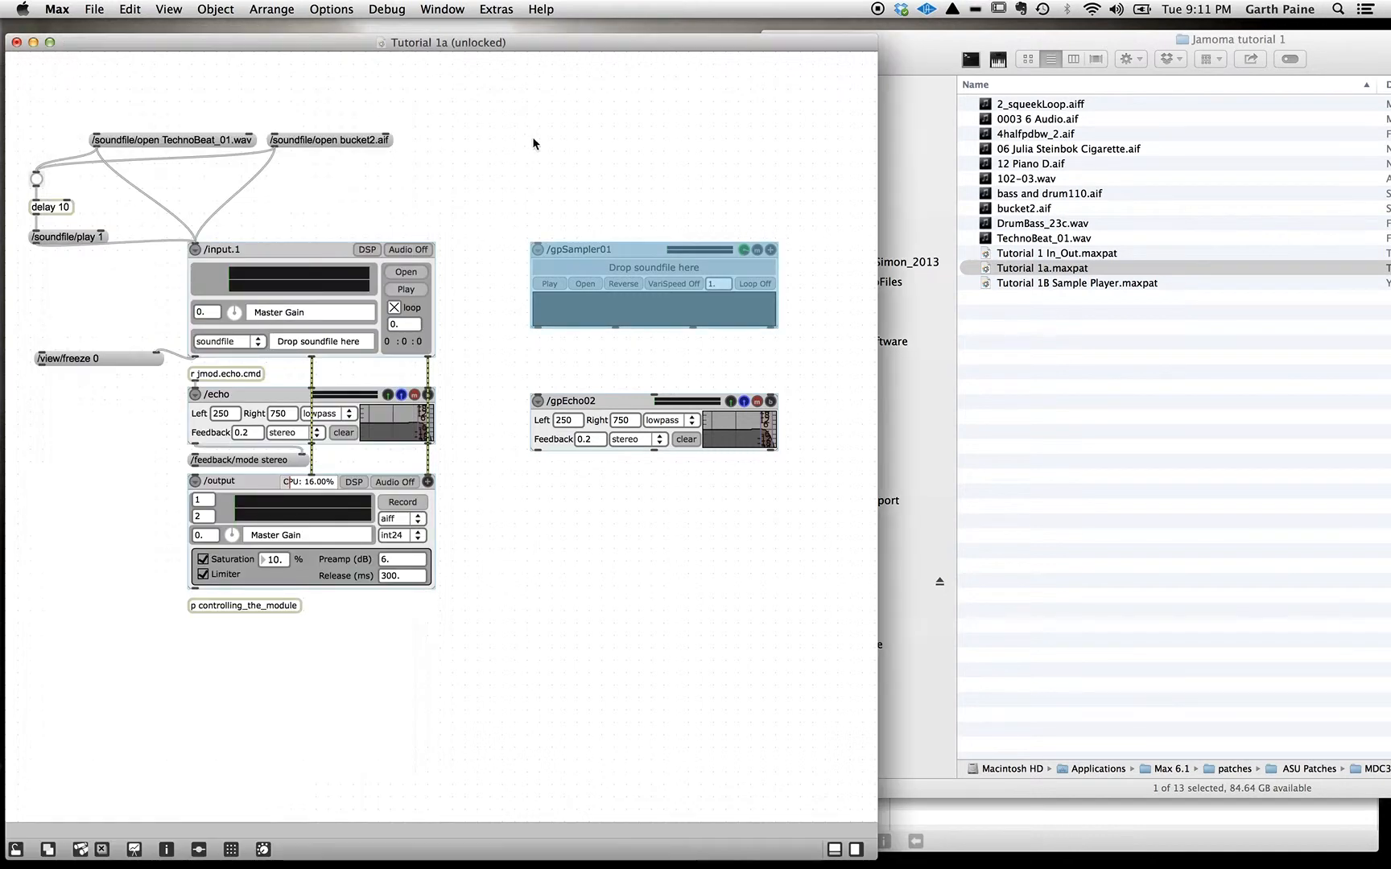
left_click(583, 174)
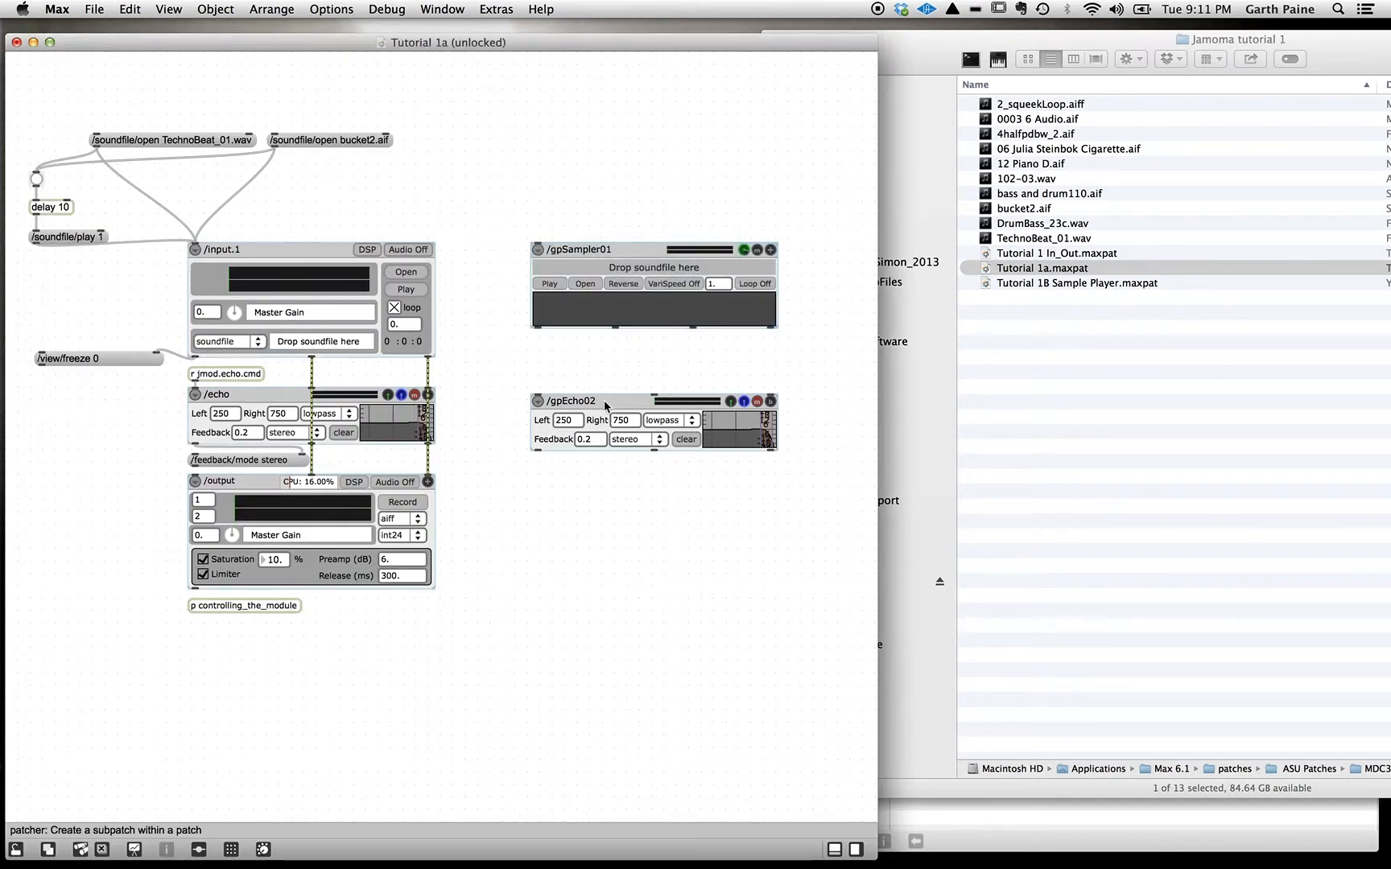
Step: Insert the Jamoma audio module jmod.clip.output~ and align it directly below /gpEcho02
right_click(586, 512)
mouse_move(632, 697)
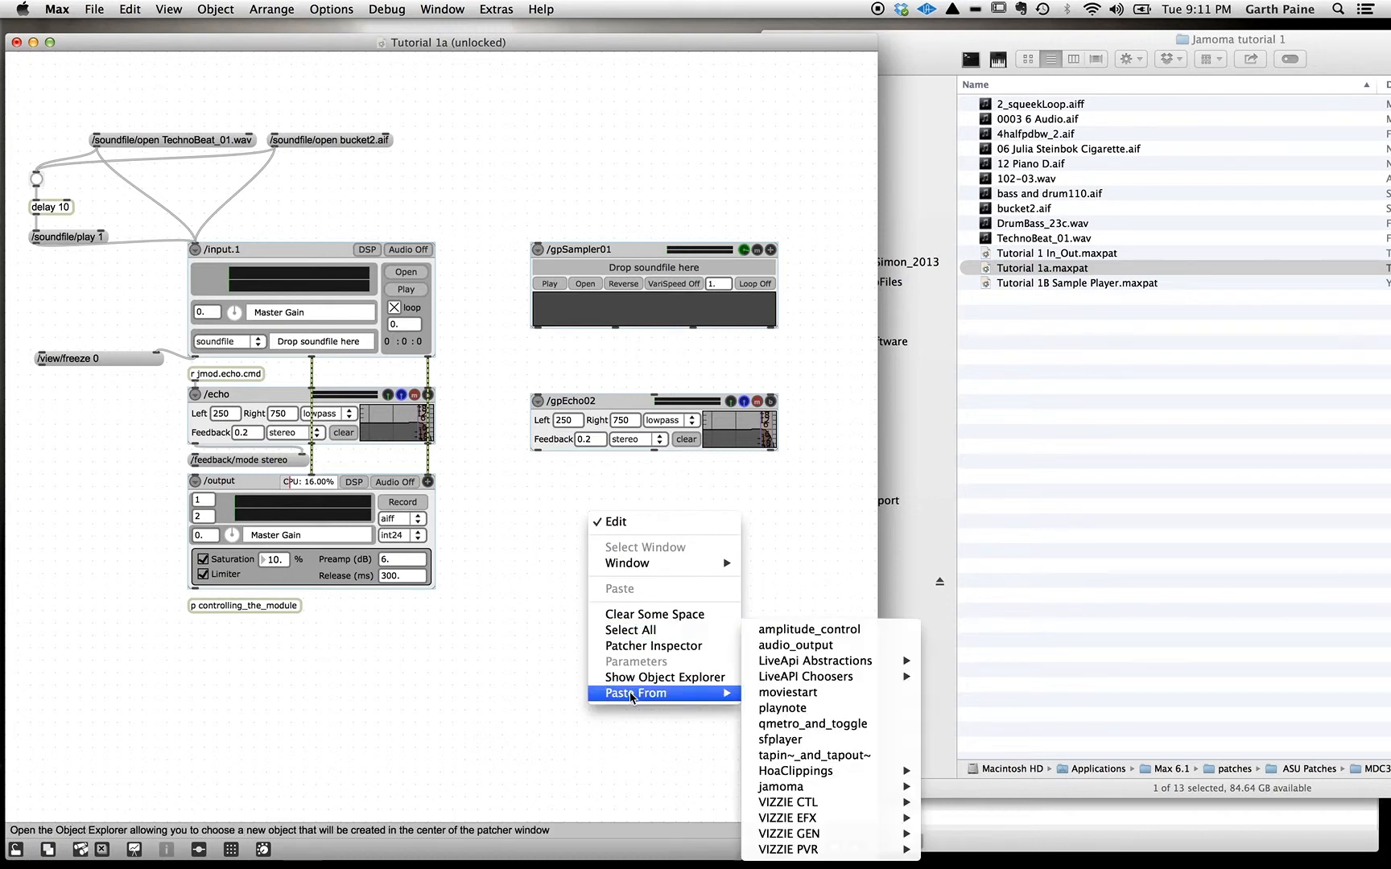
mouse_move(809, 785)
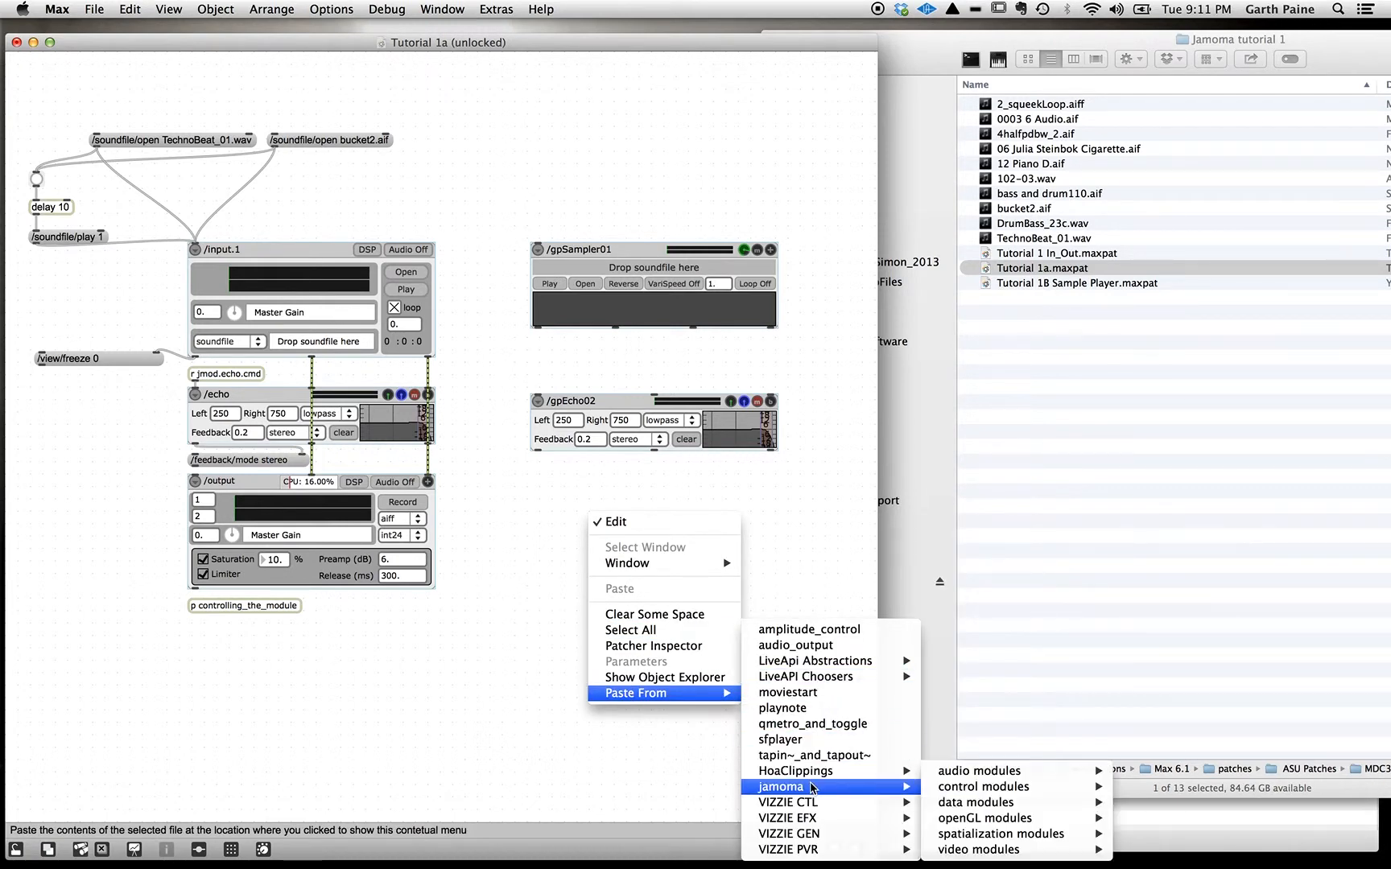
mouse_move(970, 773)
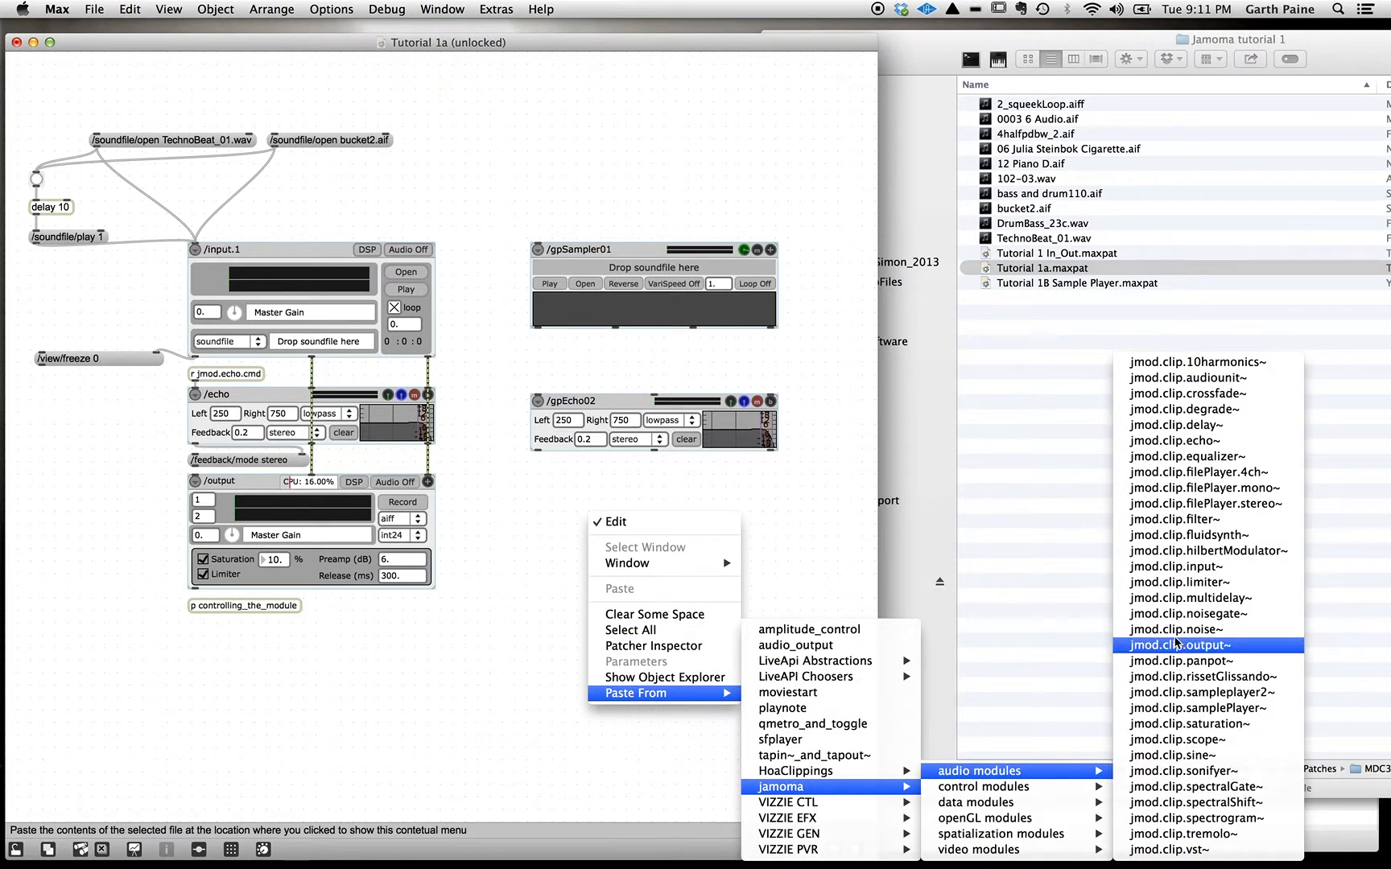
left_click(1181, 645)
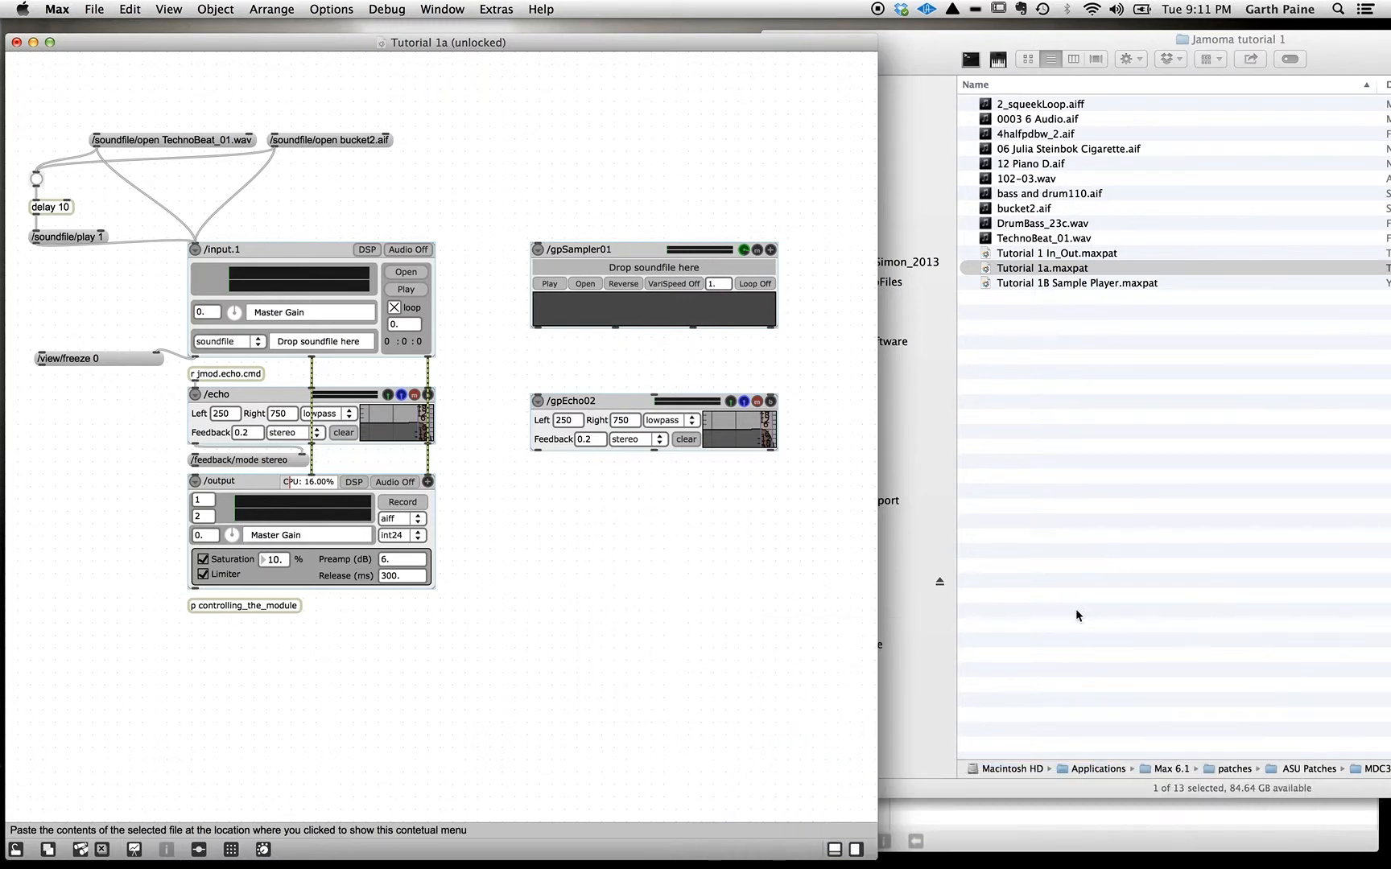
left_click_drag(653, 523, 597, 498)
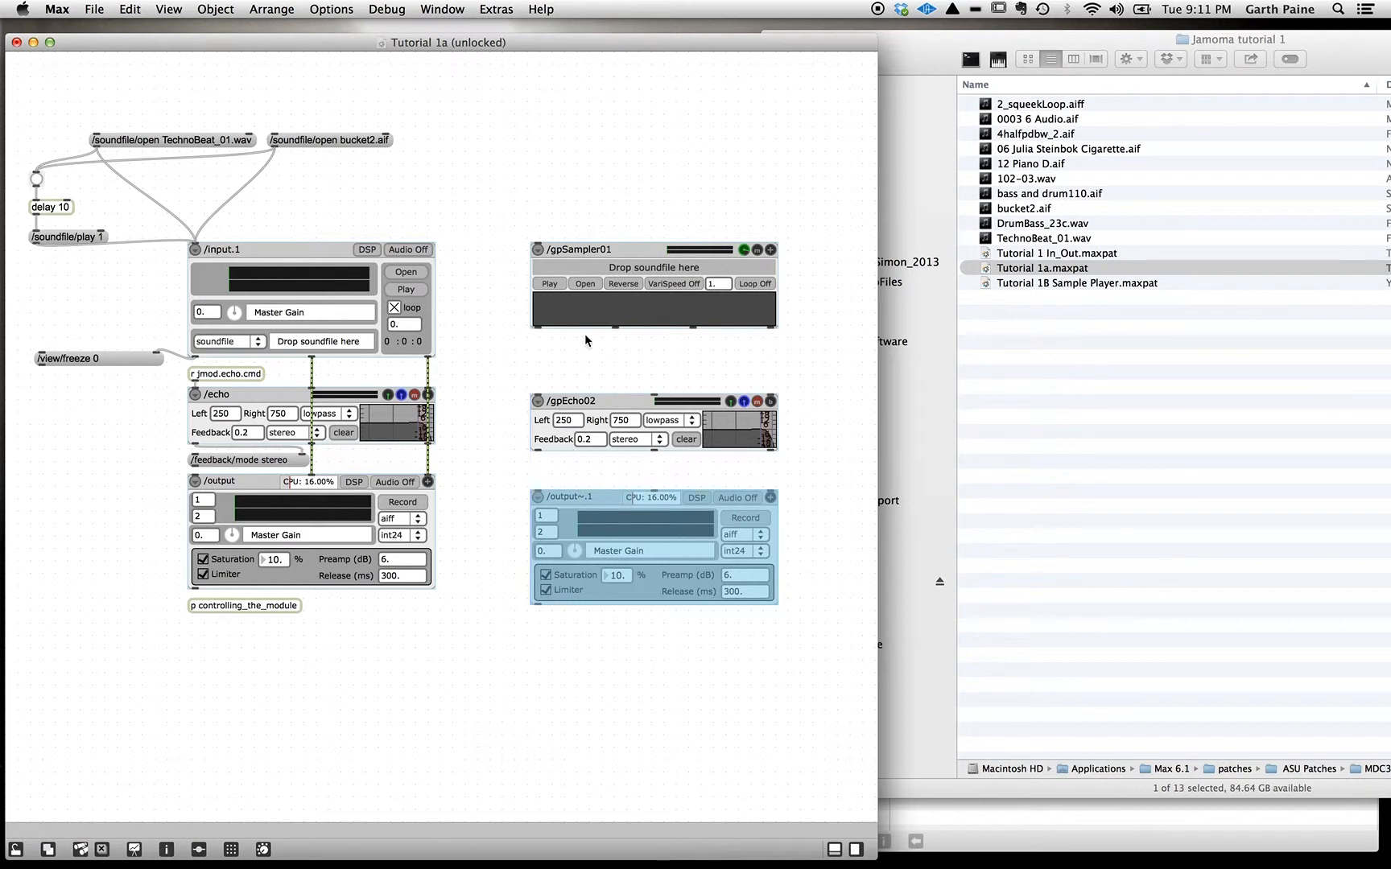
left_click(580, 362)
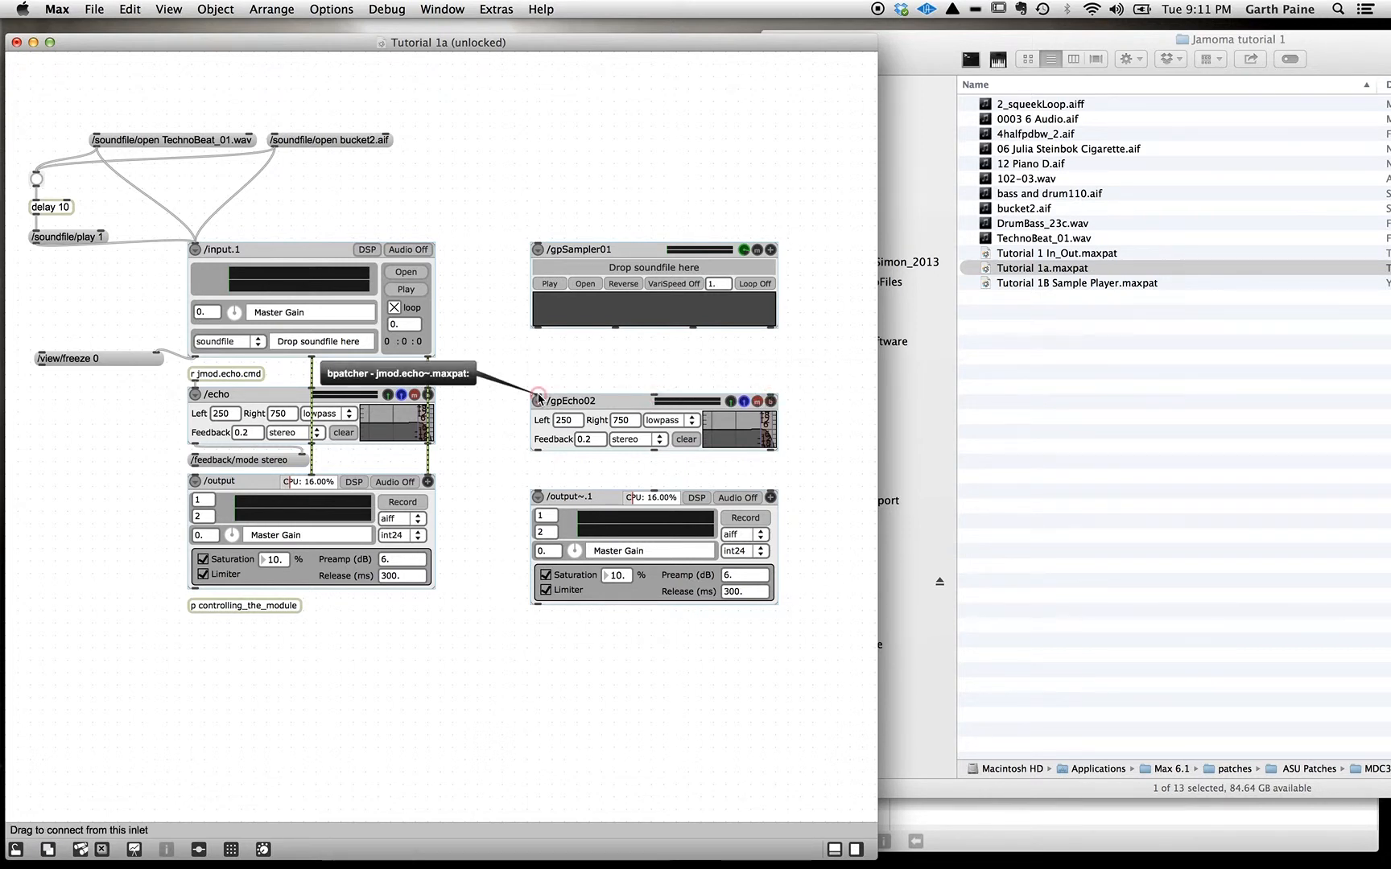
Step: Connect the two audio outlets of /gpSampler01 to the two audio inlets of /gpEcho02
left_click_drag(615, 327, 652, 396)
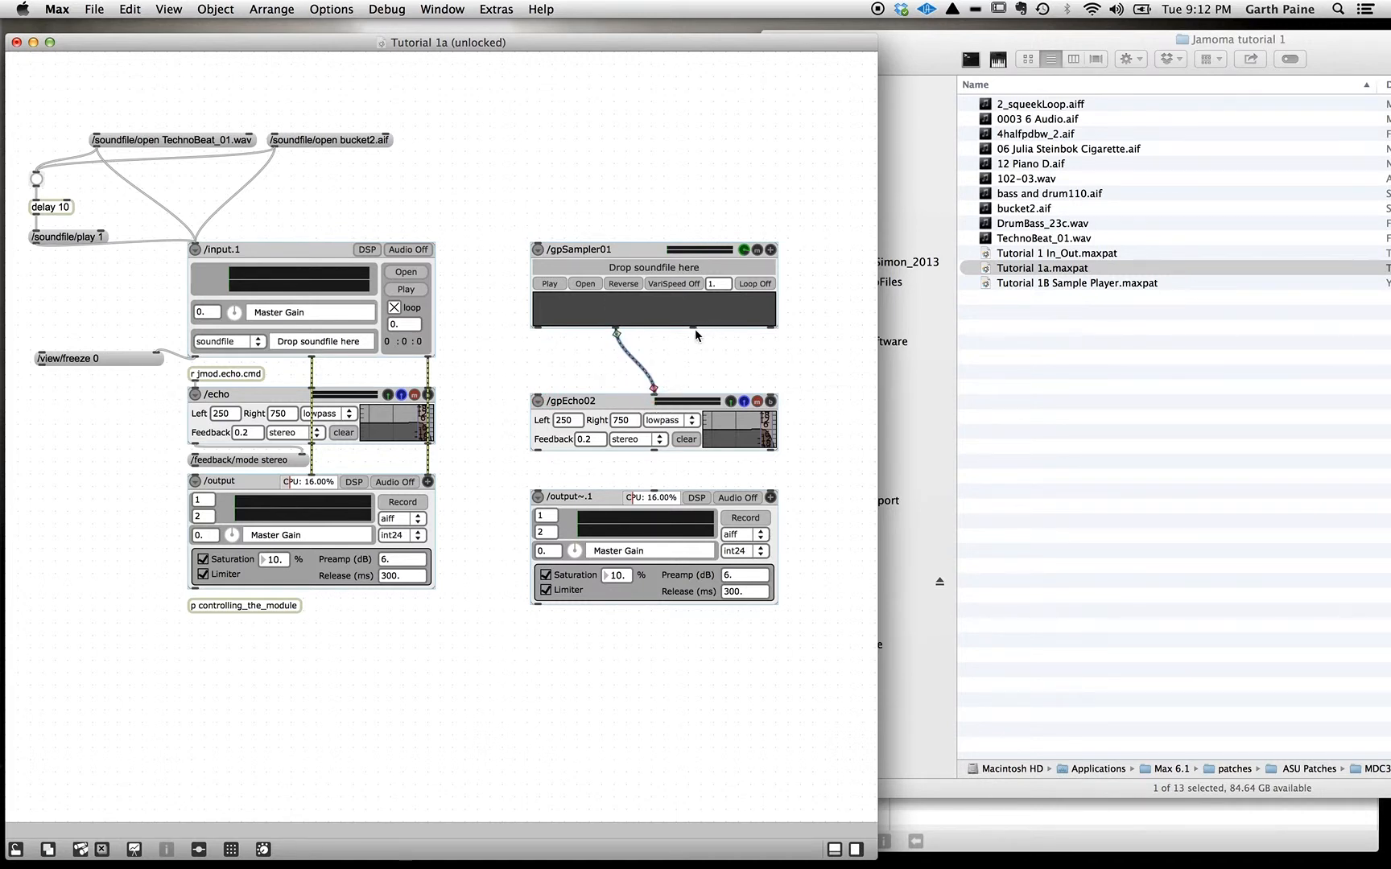
left_click_drag(694, 328, 773, 401)
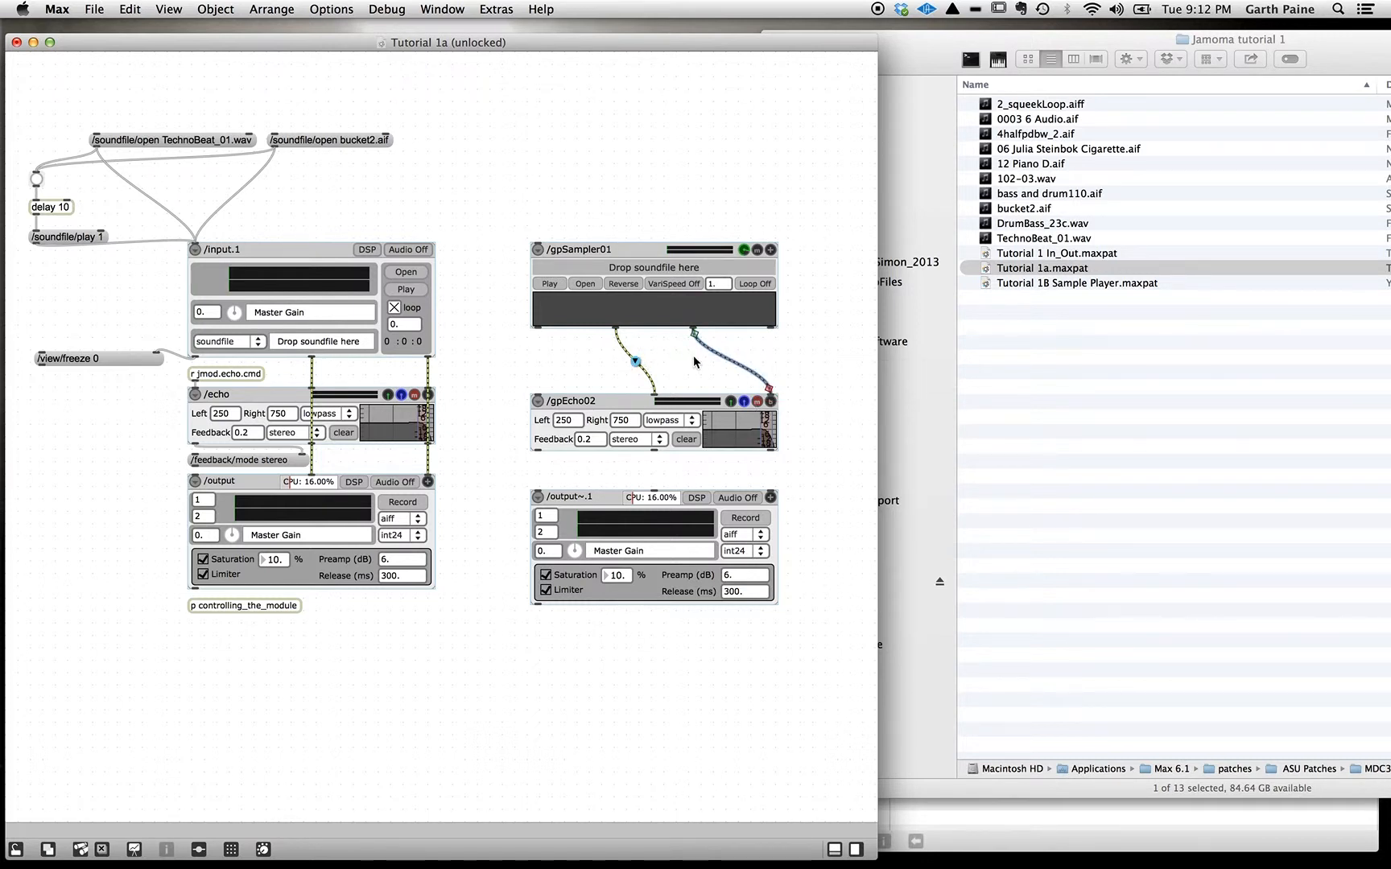
left_click(781, 359)
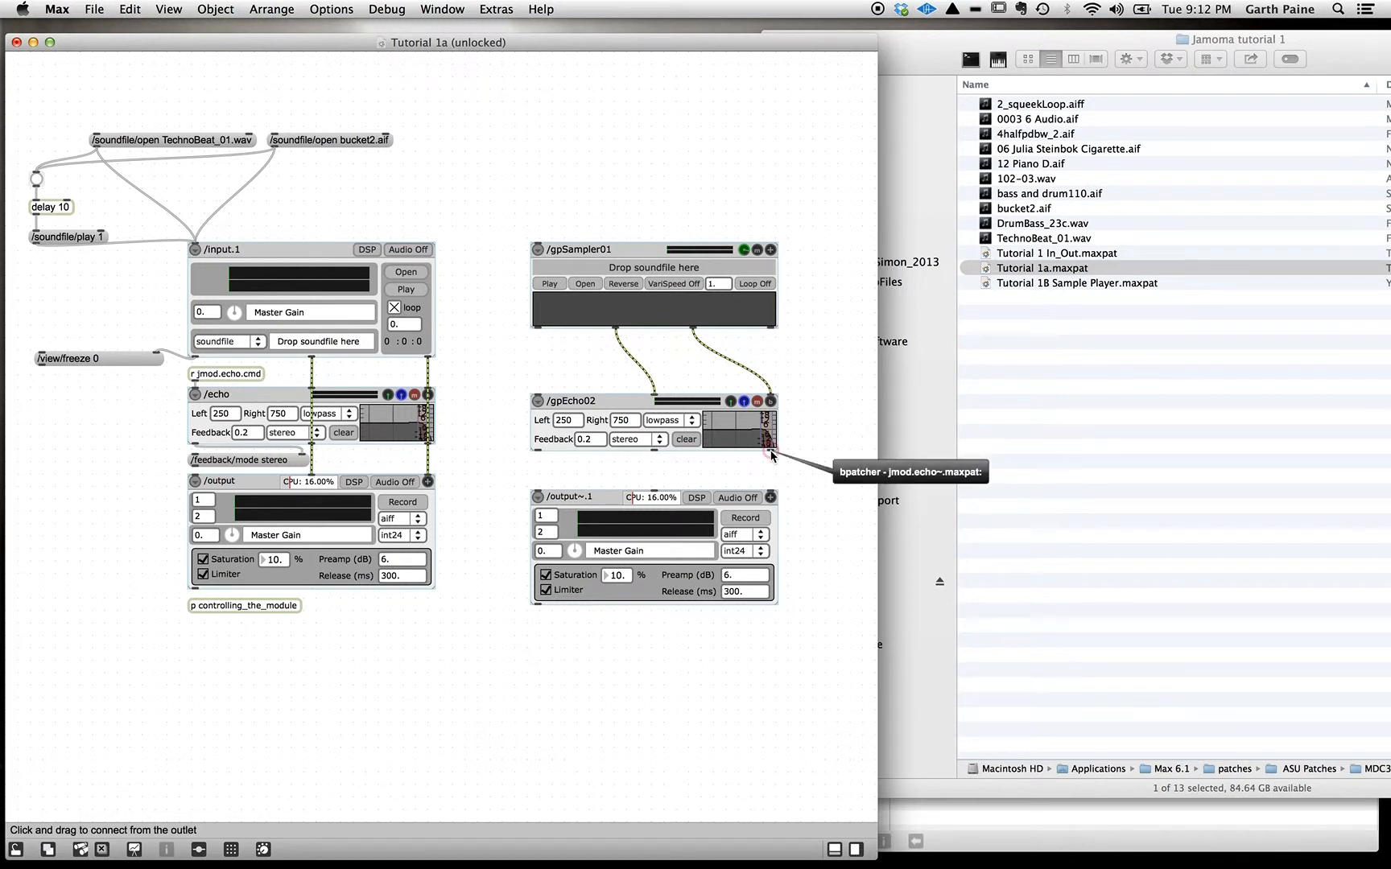
Step: Connect the two audio outlets of /gpEcho02 to the two audio inlets of /output~.1
left_click(654, 453)
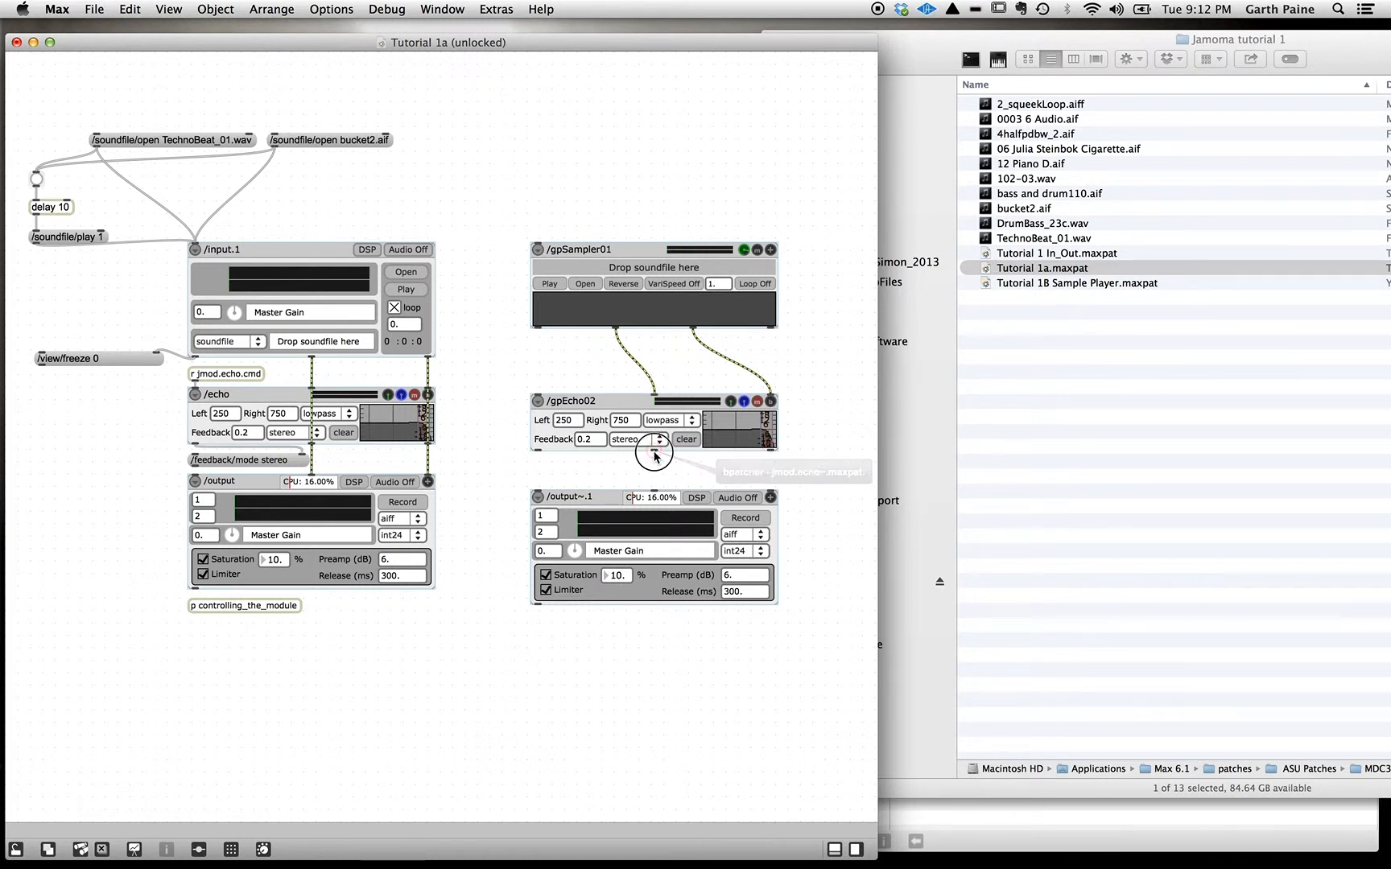
left_click_drag(654, 454, 654, 497)
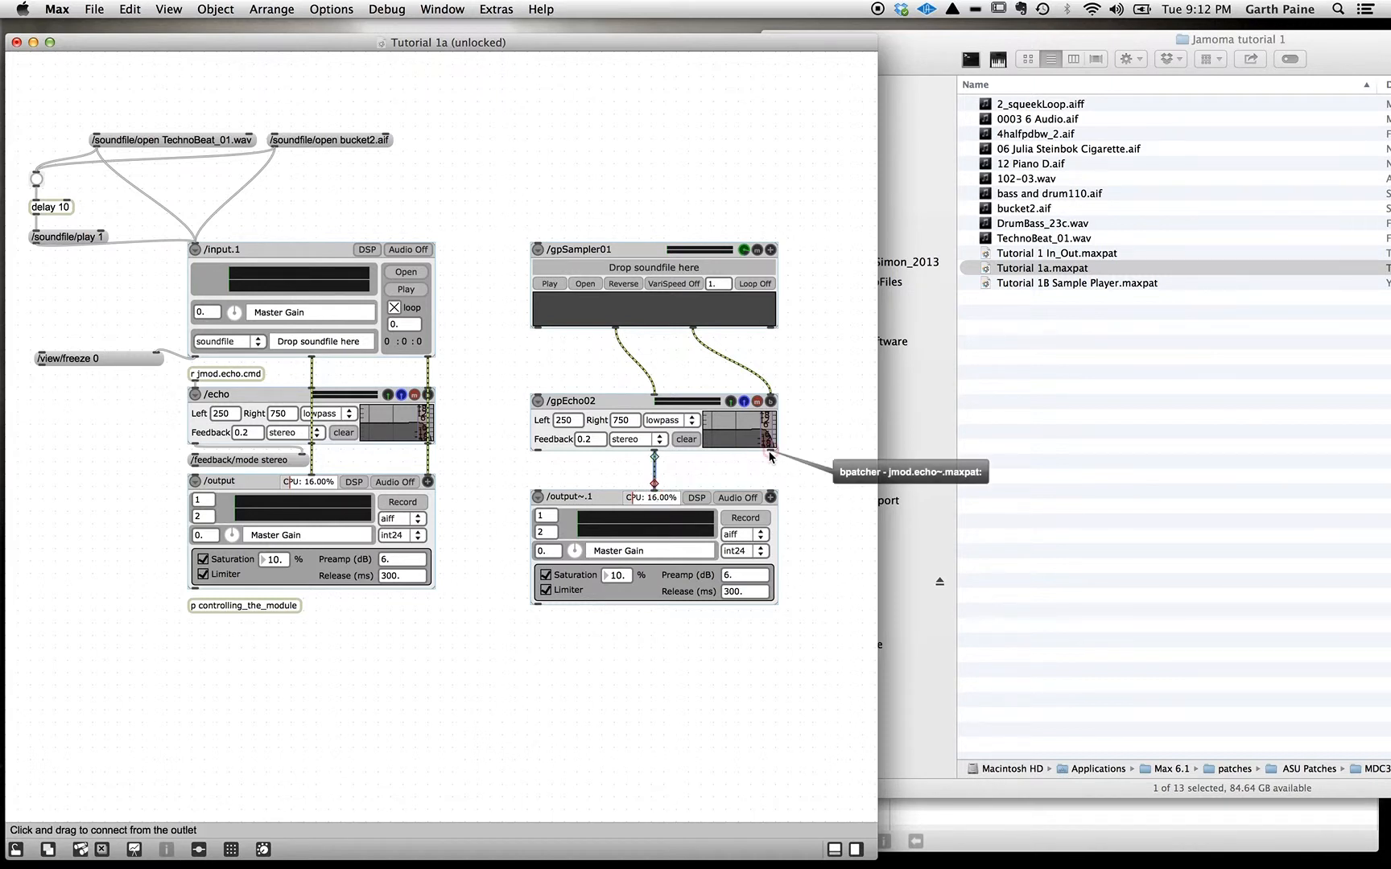
left_click_drag(772, 450, 772, 497)
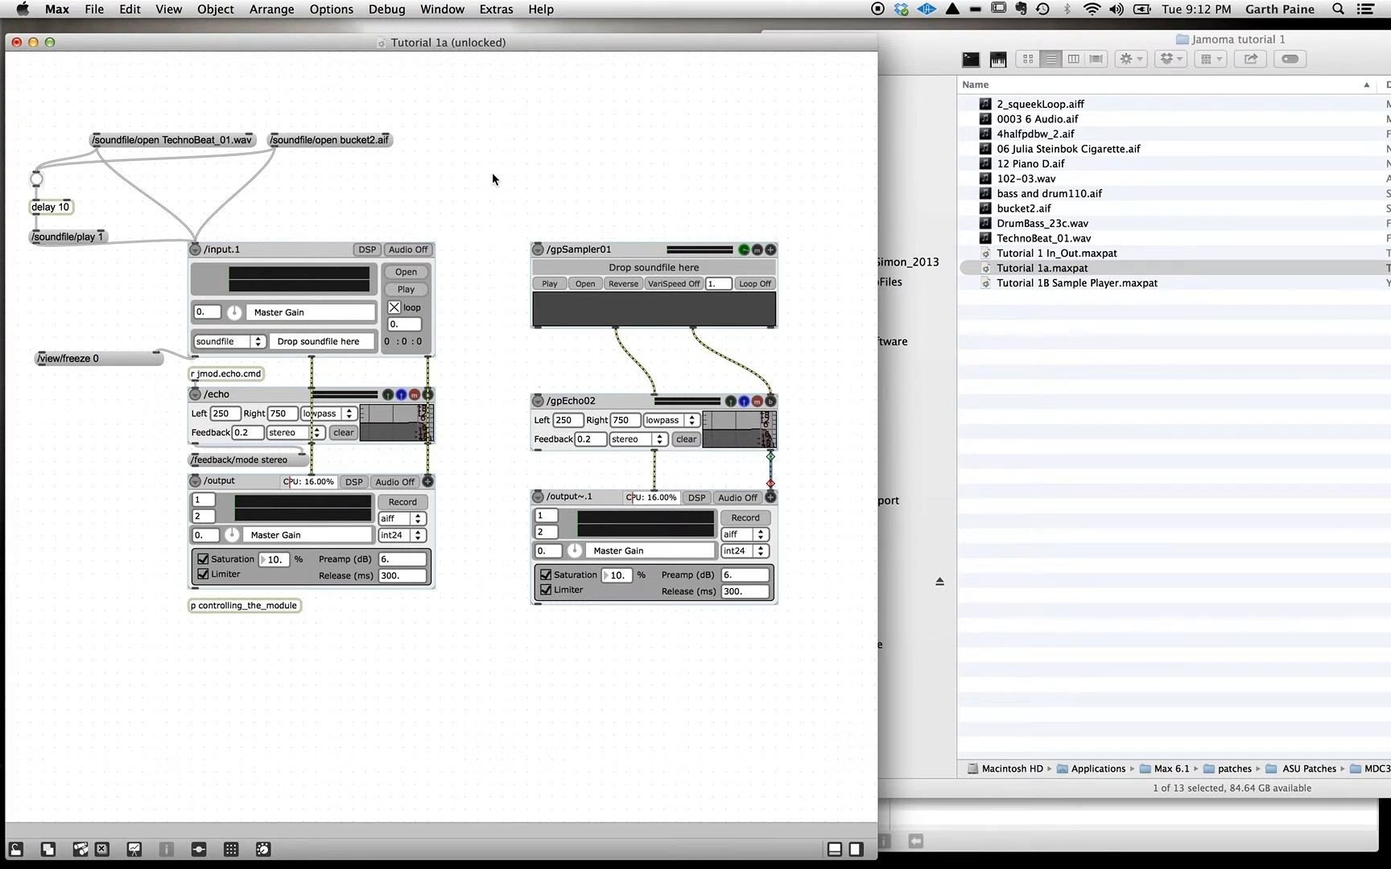
Step: Lock the patch and load the sound file 102-03.wav into /gpSampler01
key("super+e")
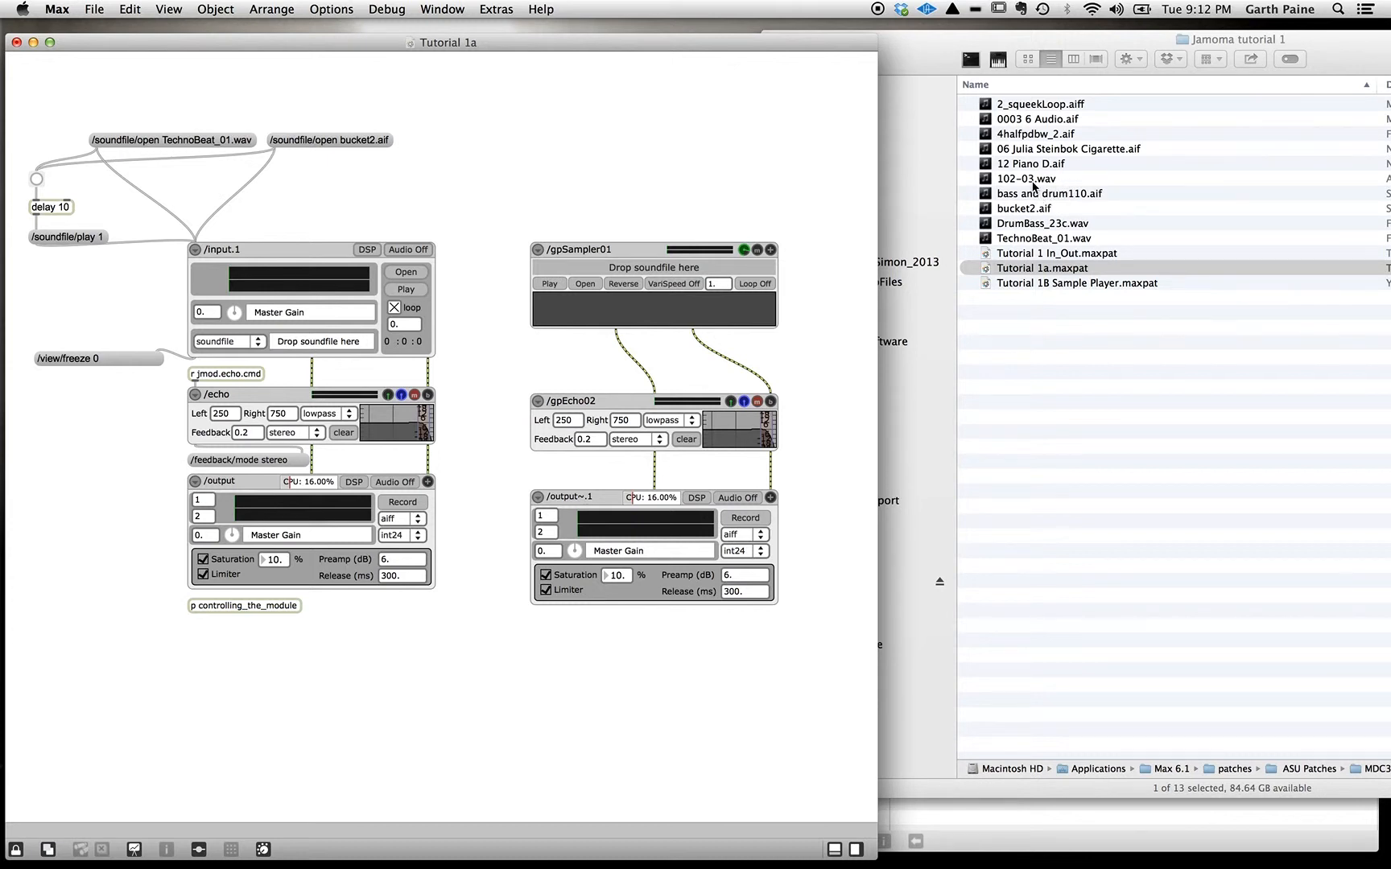
left_click_drag(1033, 186, 631, 271)
left_click(607, 163)
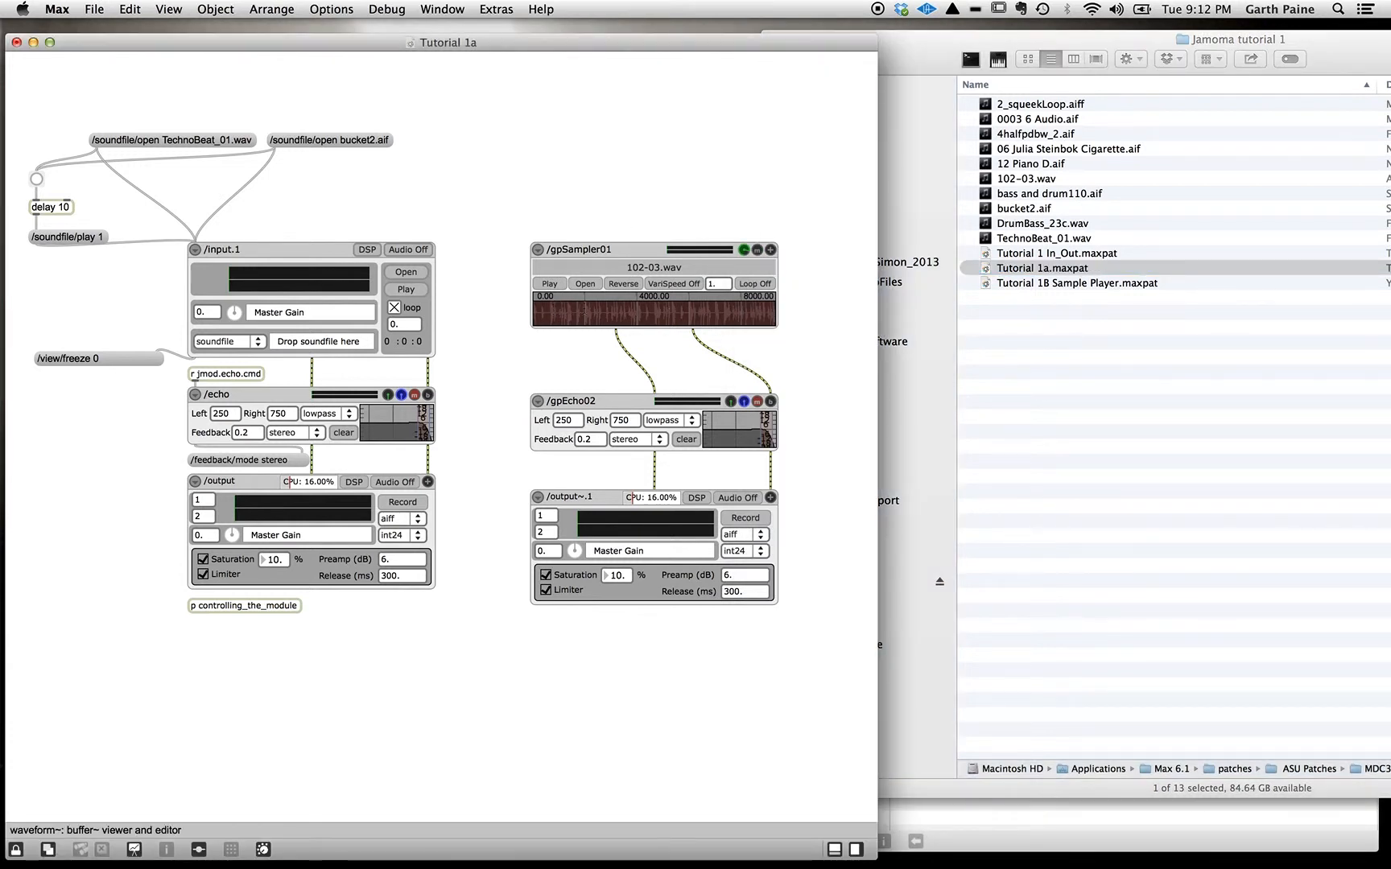
Step: Open the loop editor of /gpSampler01, place it clear of the patch modules and return to the patch
left_click(770, 250)
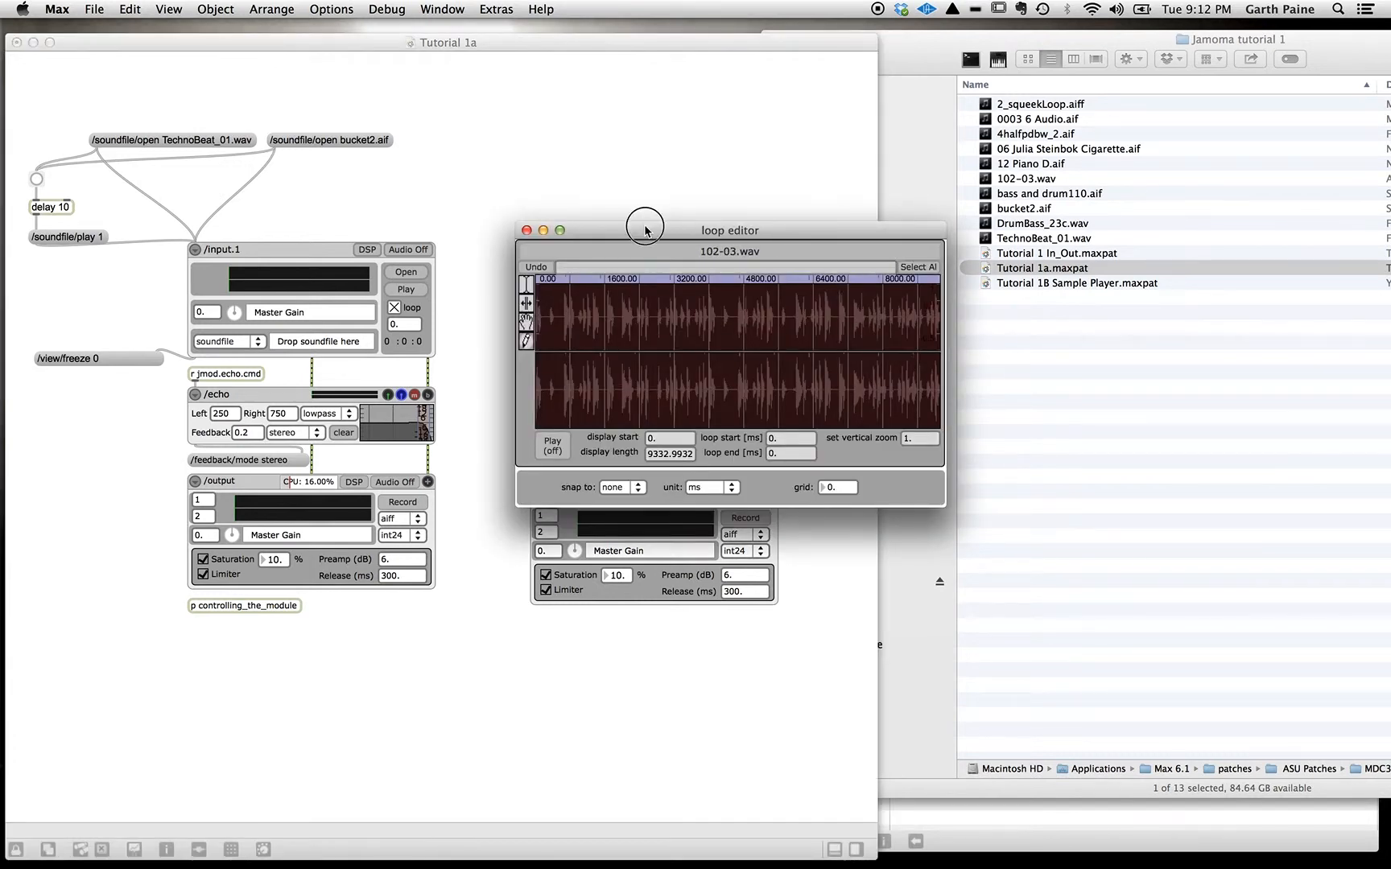
left_click_drag(644, 223, 1013, 214)
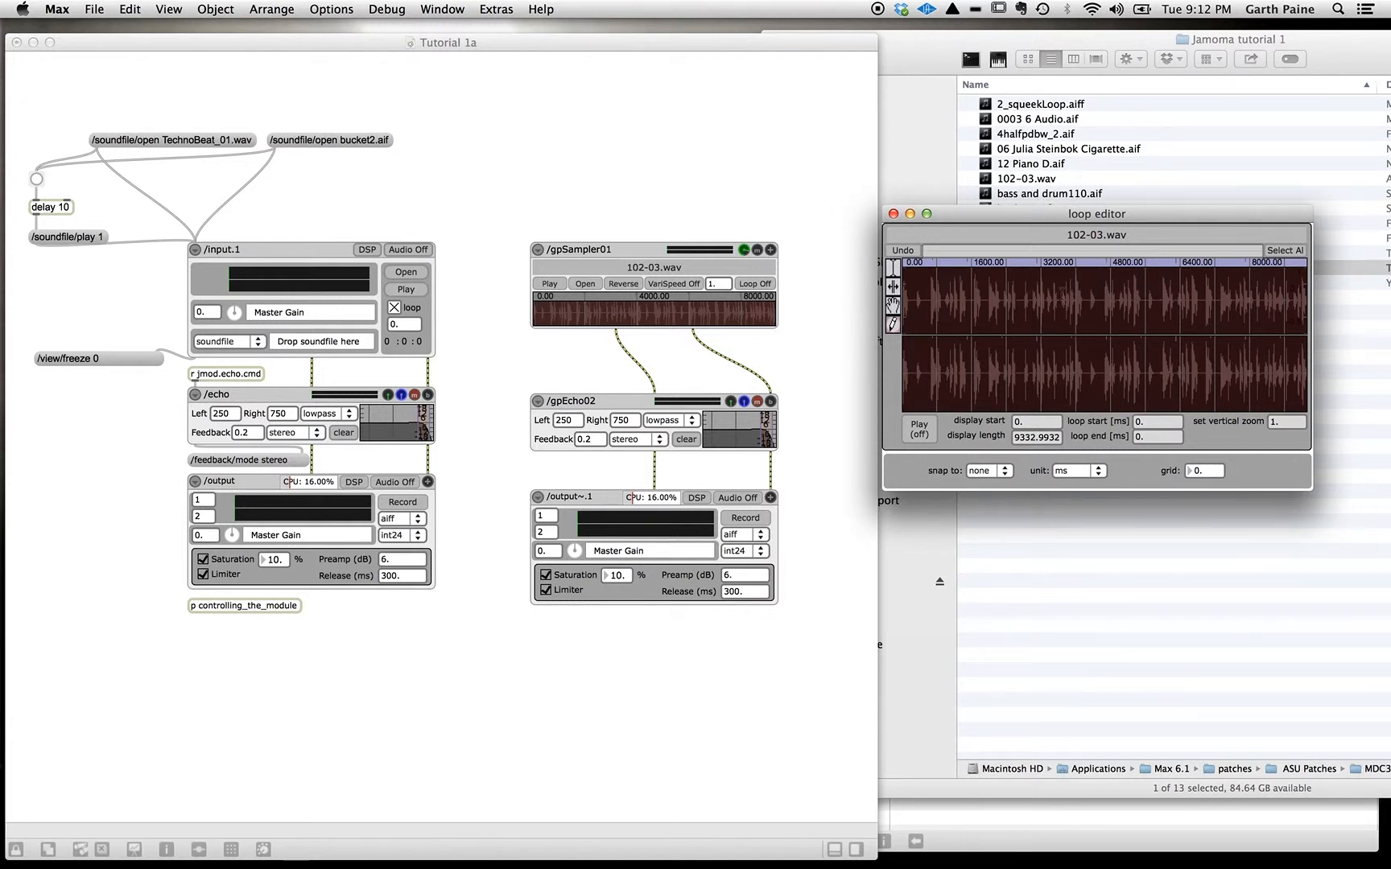
left_click(677, 187)
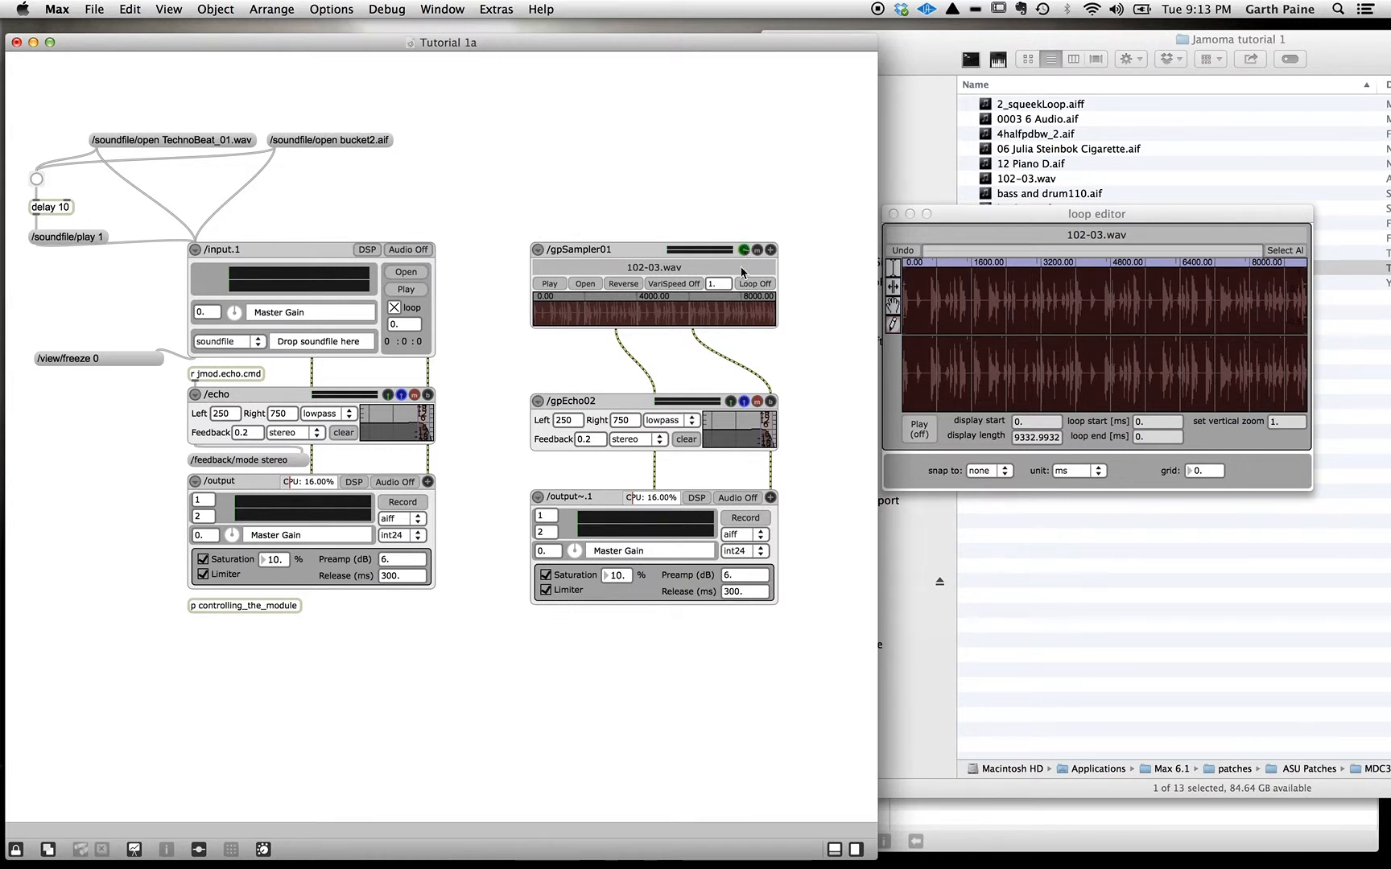
Step: Try out the gain, loop editor and mute controls of /gpSampler01, leaving the module unmuted
mouse_move(744, 252)
left_mouse_down()
mouse_move(747, 294)
mouse_move(733, 229)
left_mouse_up()
left_click(771, 250)
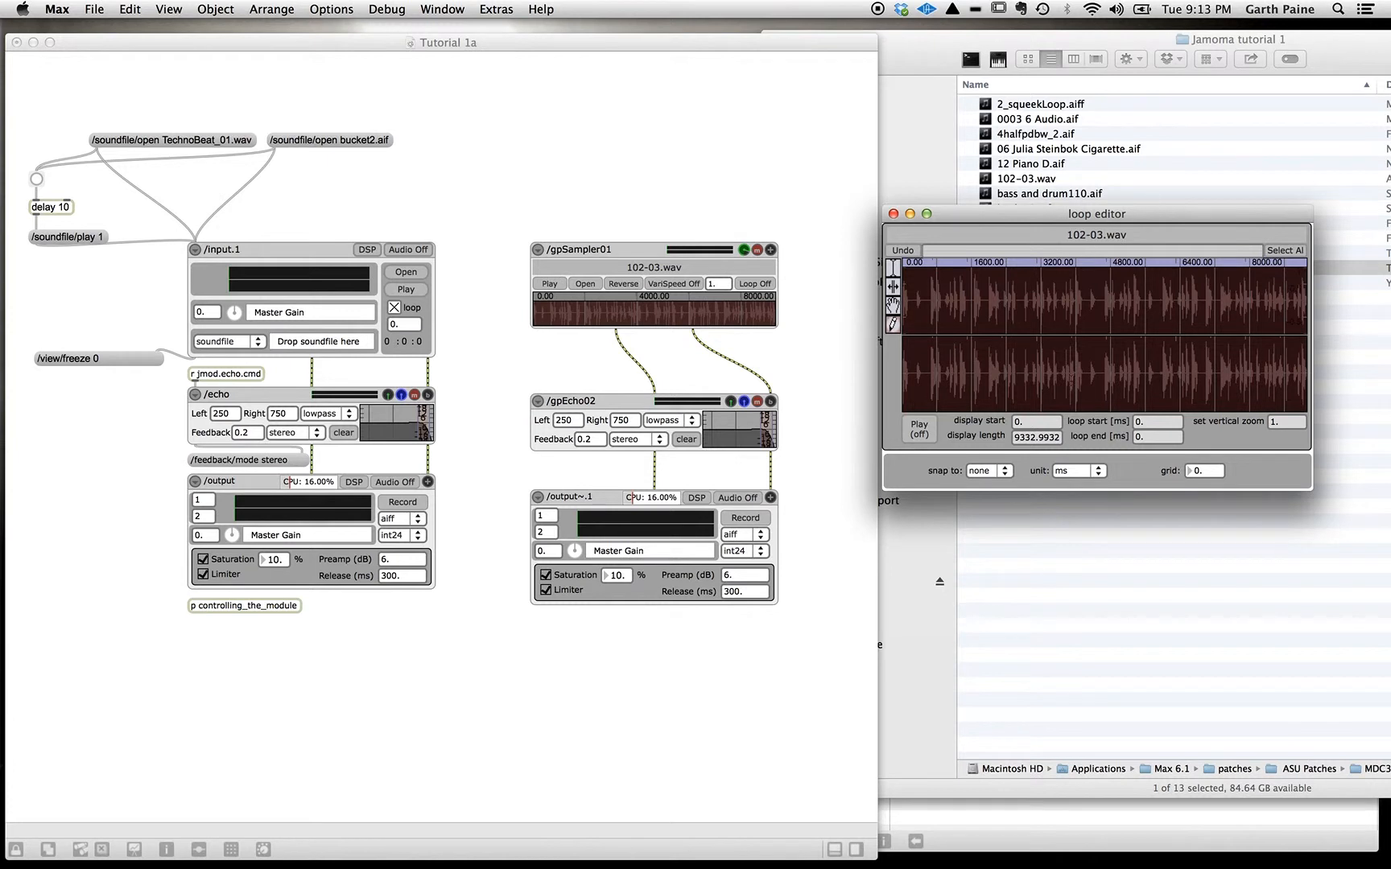
left_click(760, 254)
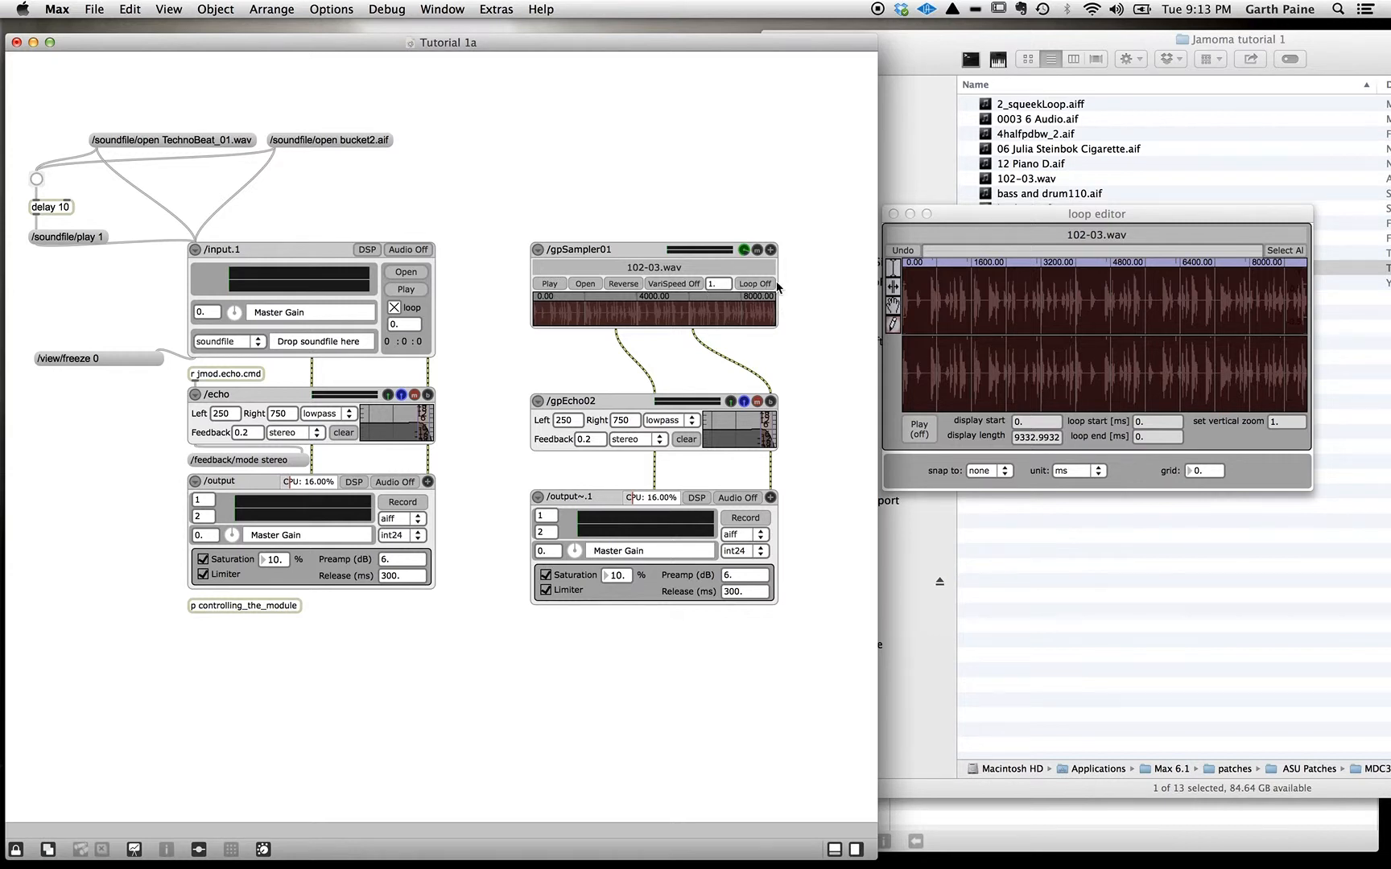
Step: Turn on looping in /gpSampler01, start its playback and switch on the audio of /output~.1
left_click(762, 285)
left_click(550, 286)
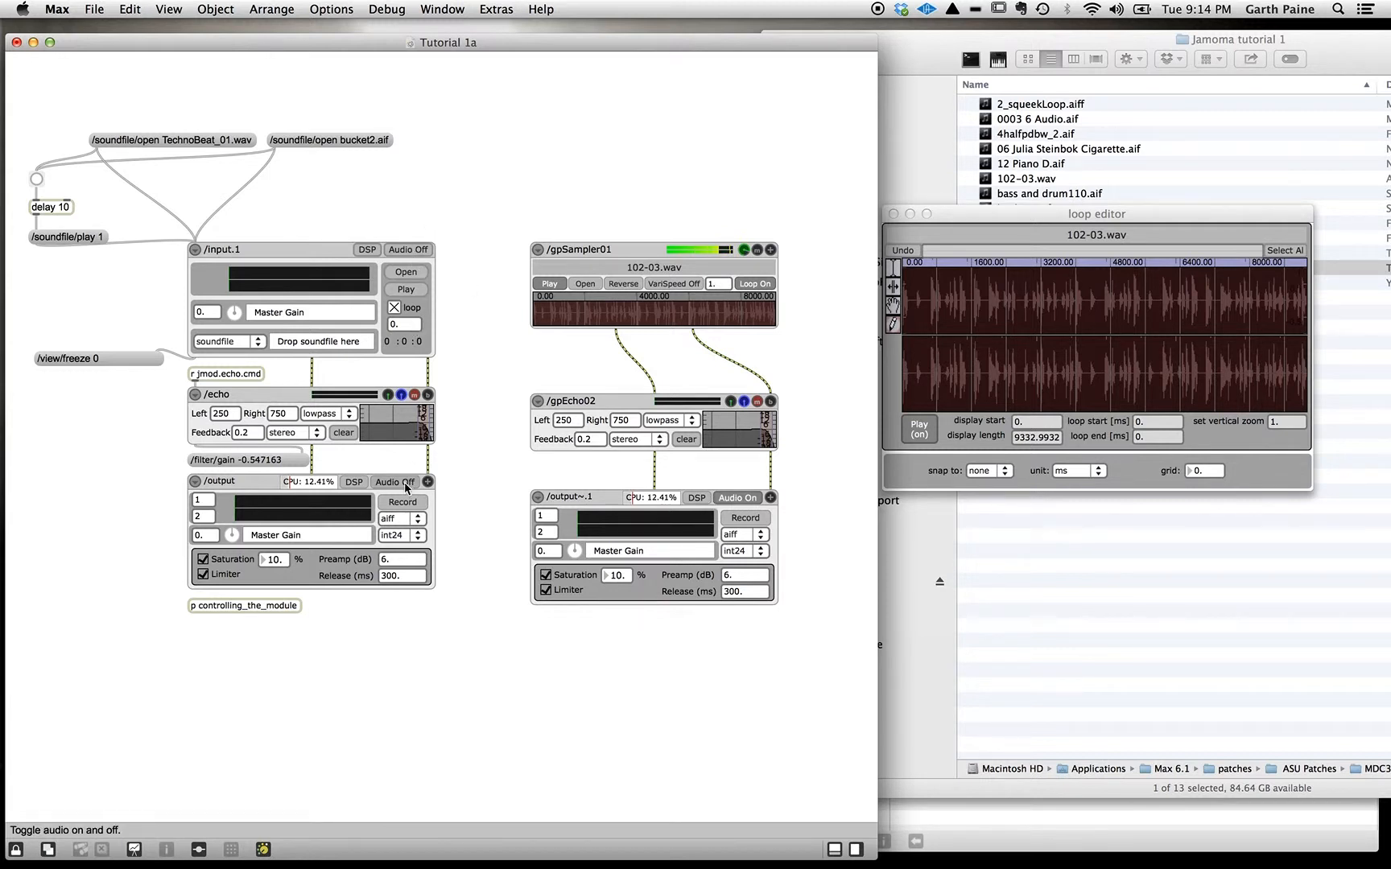
left_click(734, 499)
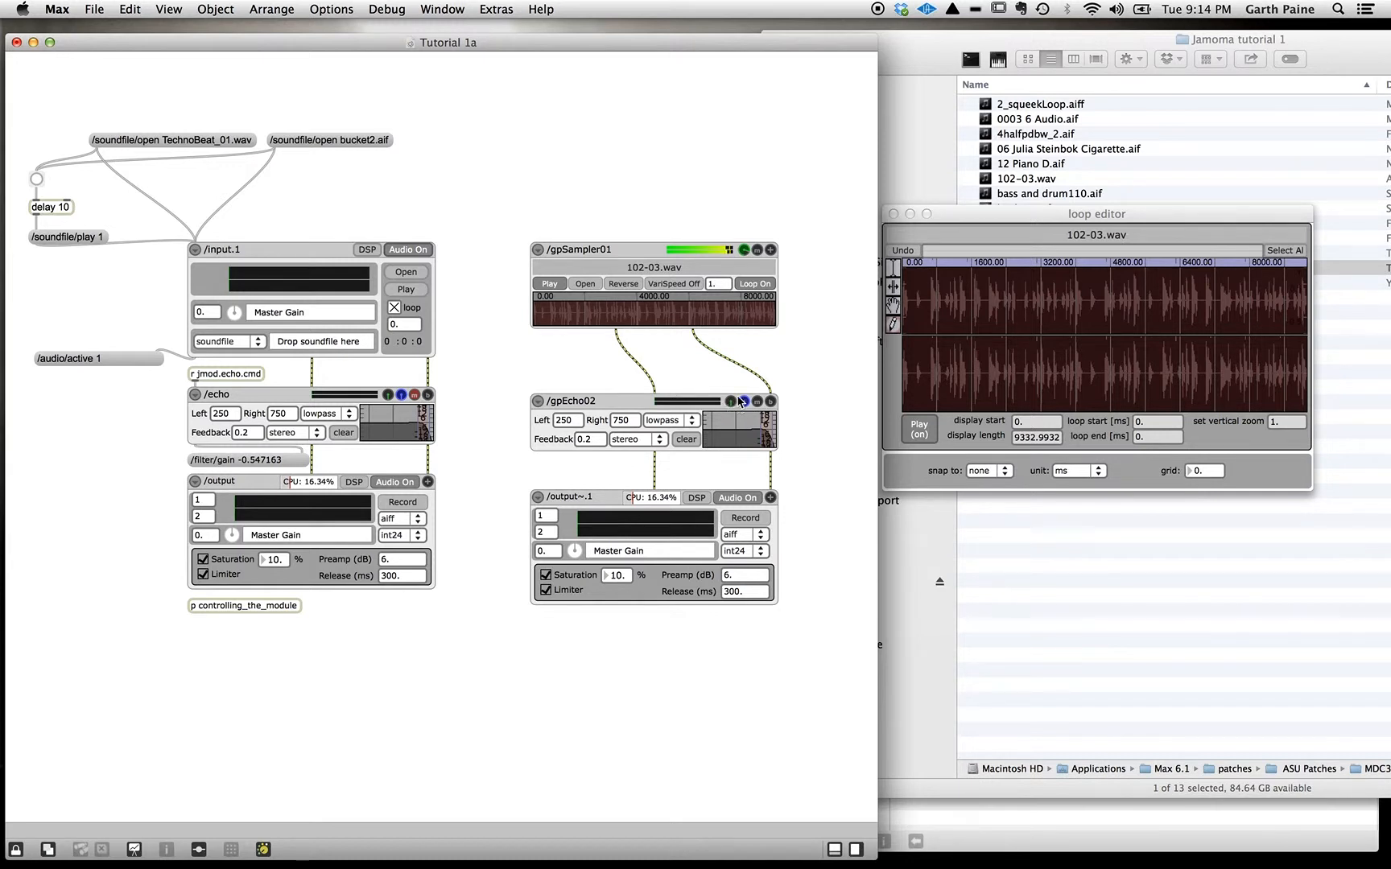
Step: Raise the gain of /gpEcho02 and the master gain of /output~.1 until the sample is audible
left_click_drag(731, 401, 696, 396)
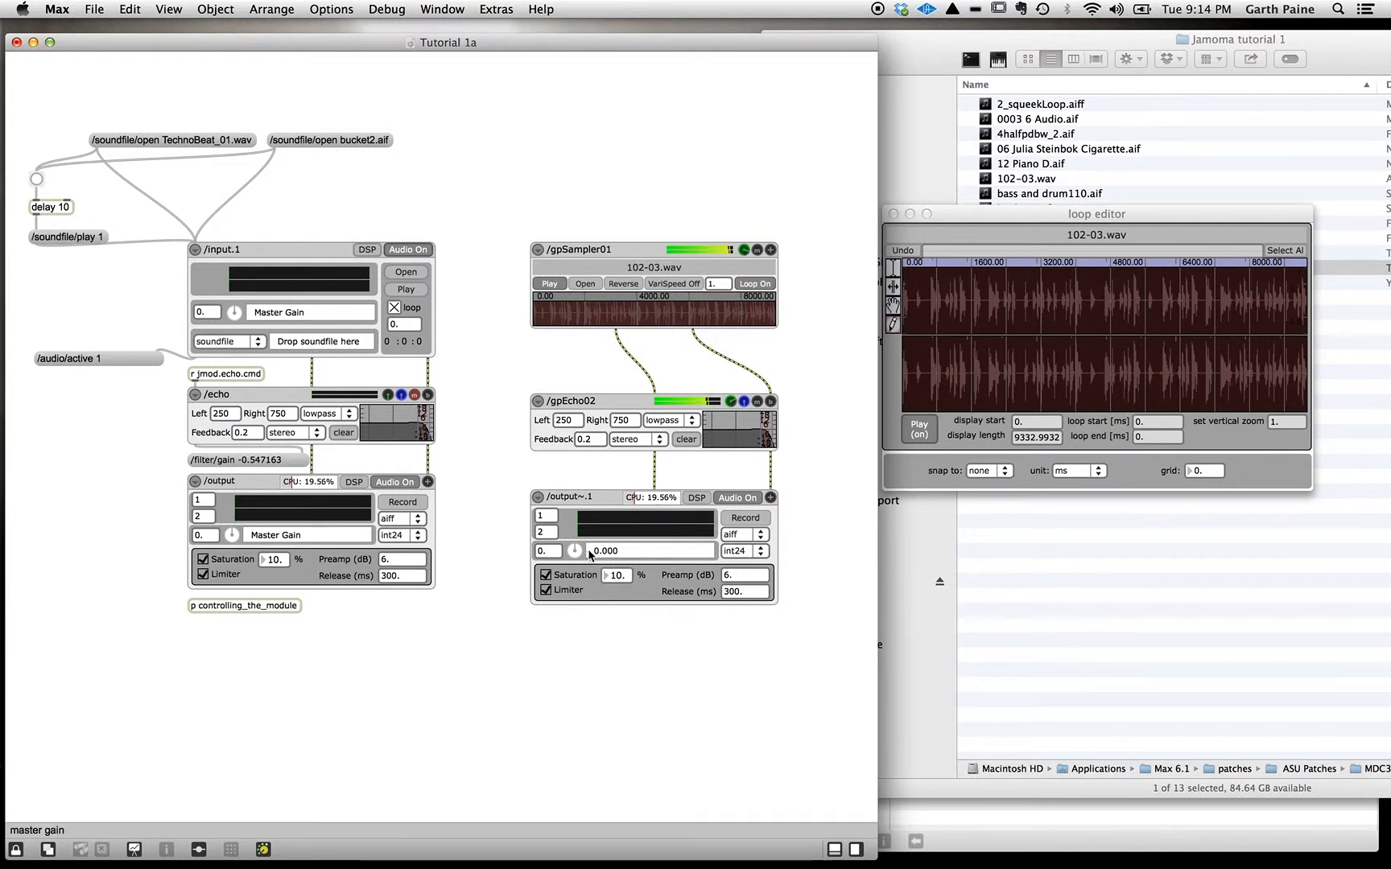
left_click_drag(589, 554, 676, 554)
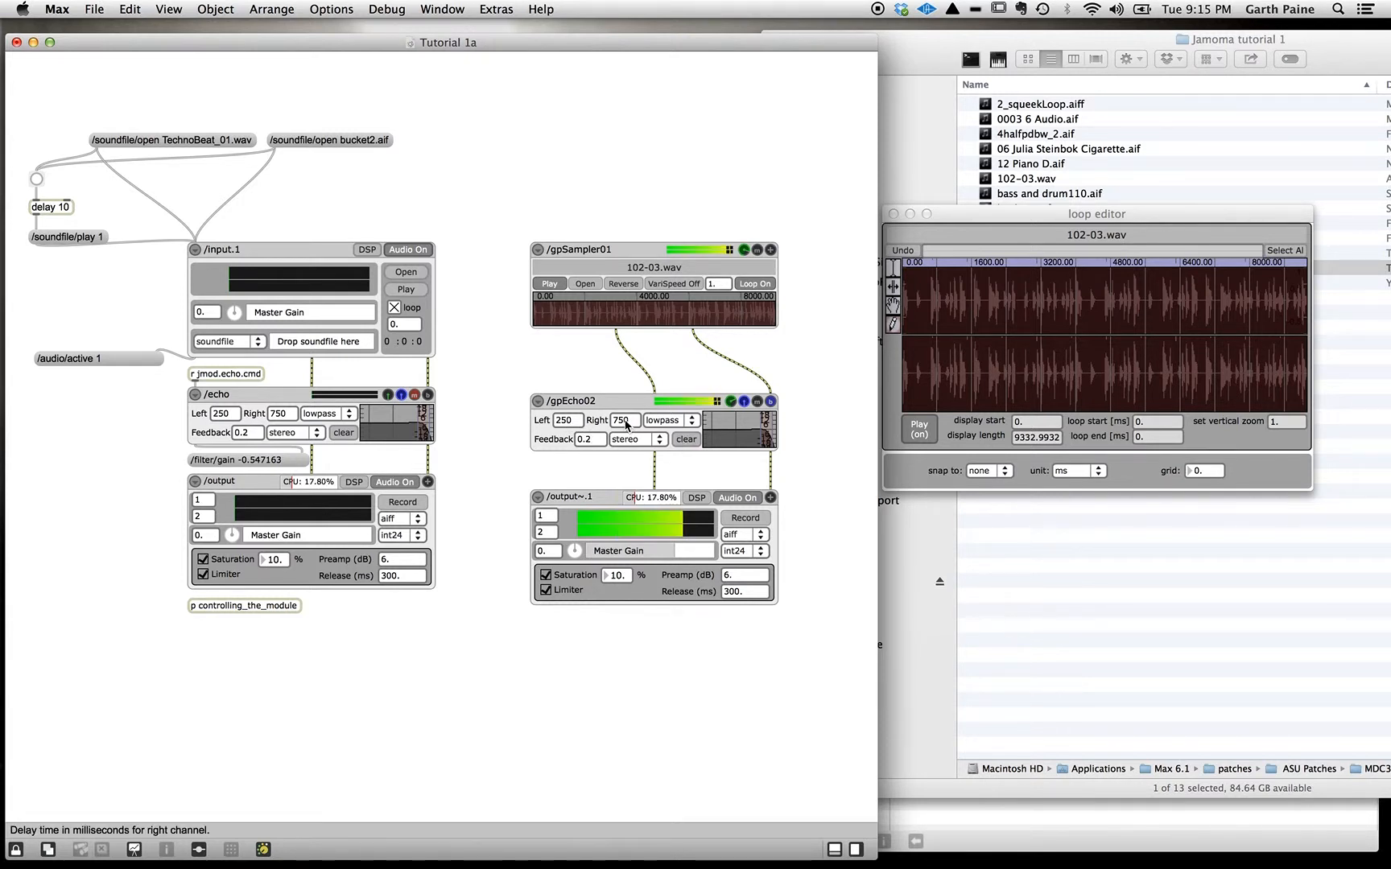
Step: Toggle the bypass of /gpEcho02 to compare the dry and echoed sound, leaving the echo active
left_click(772, 400)
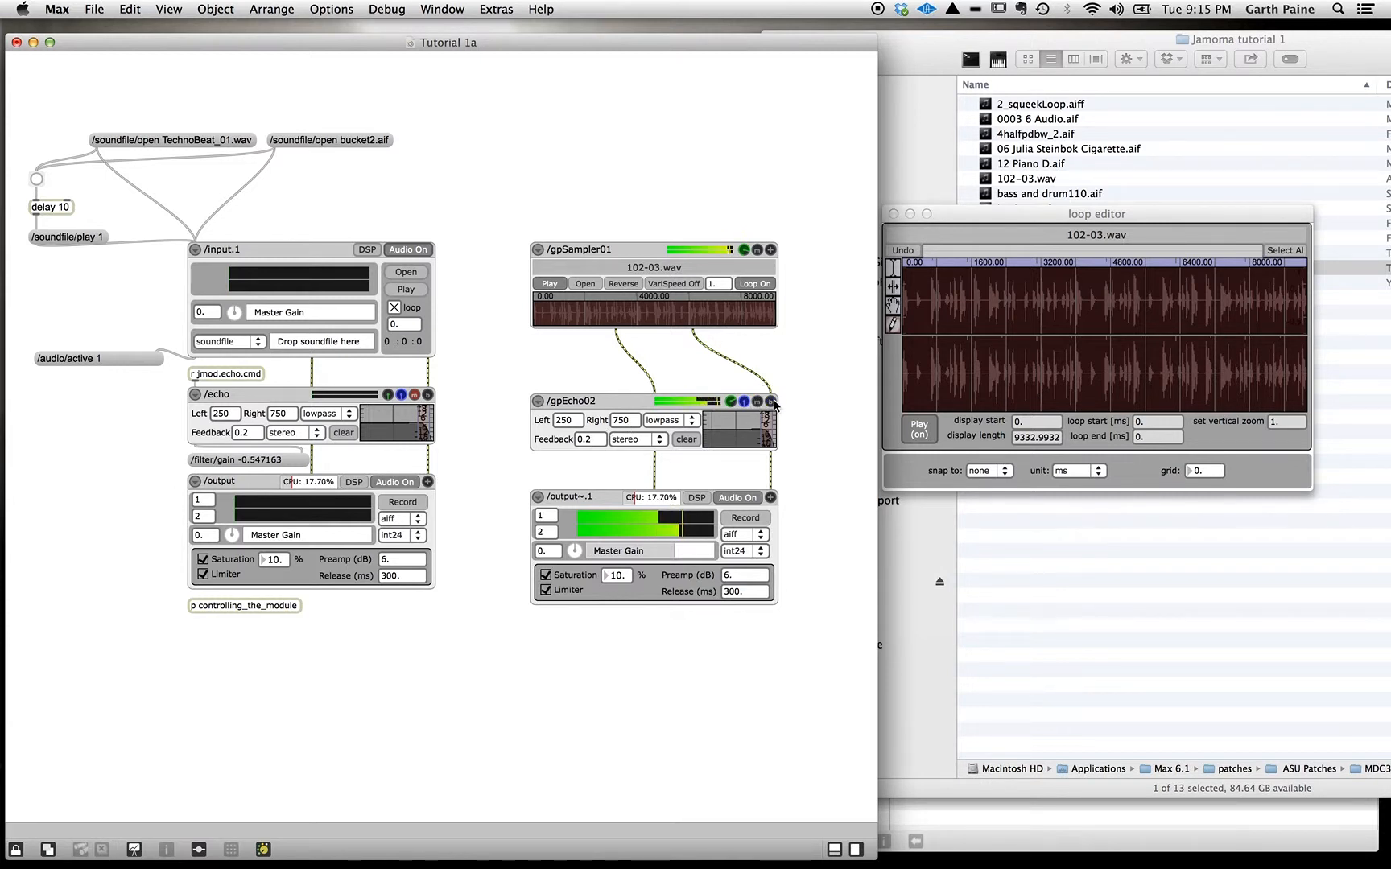
left_click(771, 401)
left_click(770, 402)
Step: Stop and restart the playback of /gpSampler01 to listen to the echo tail, leaving playback stopped
left_click(549, 285)
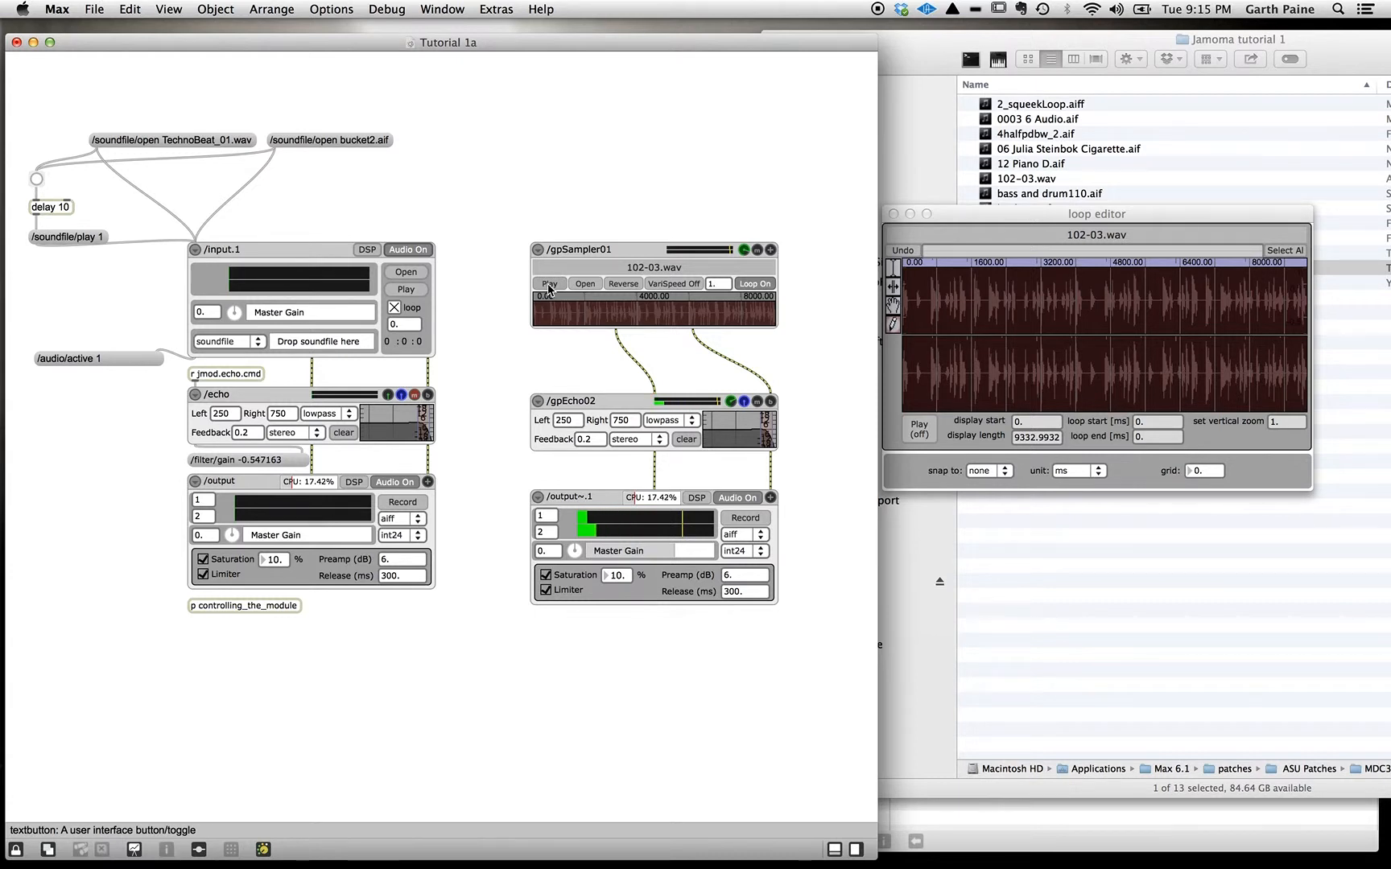
left_click(549, 286)
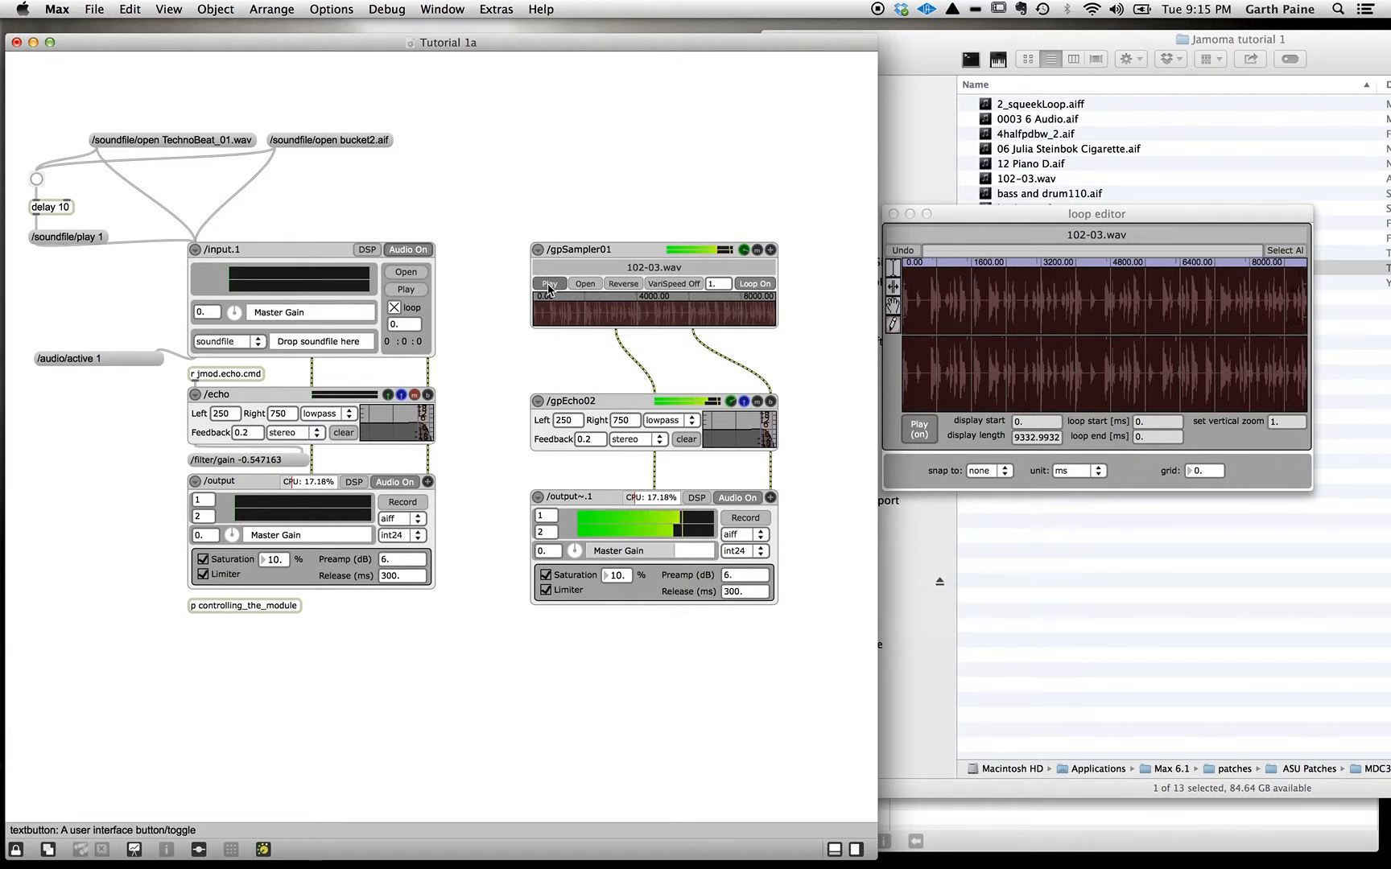
left_click(548, 285)
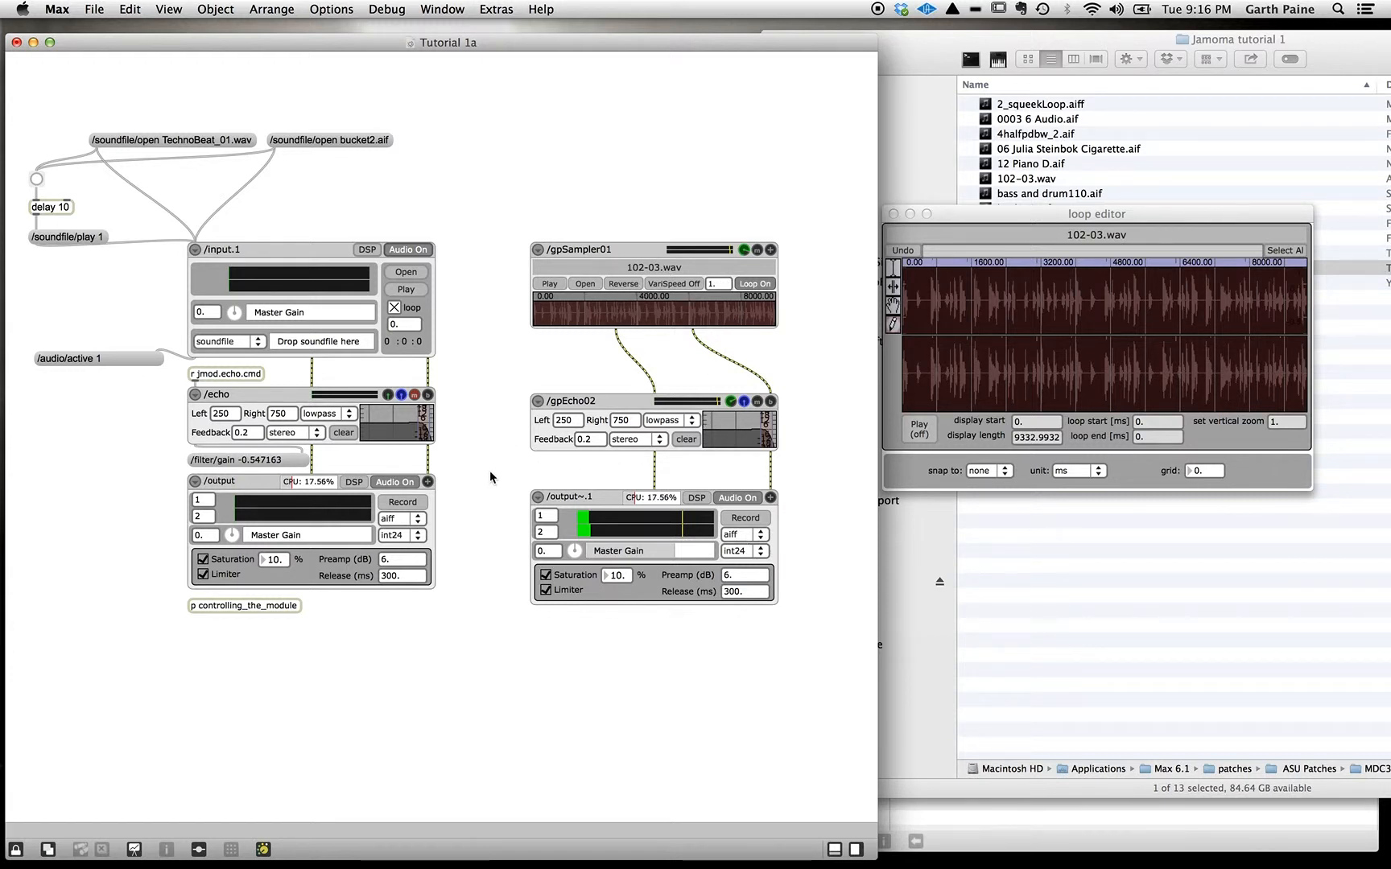
Step: Unlock the patch, add a widened empty message box below /gpEcho02 and connect the echo's leftmost outlet to the box's right inlet
key("super+e")
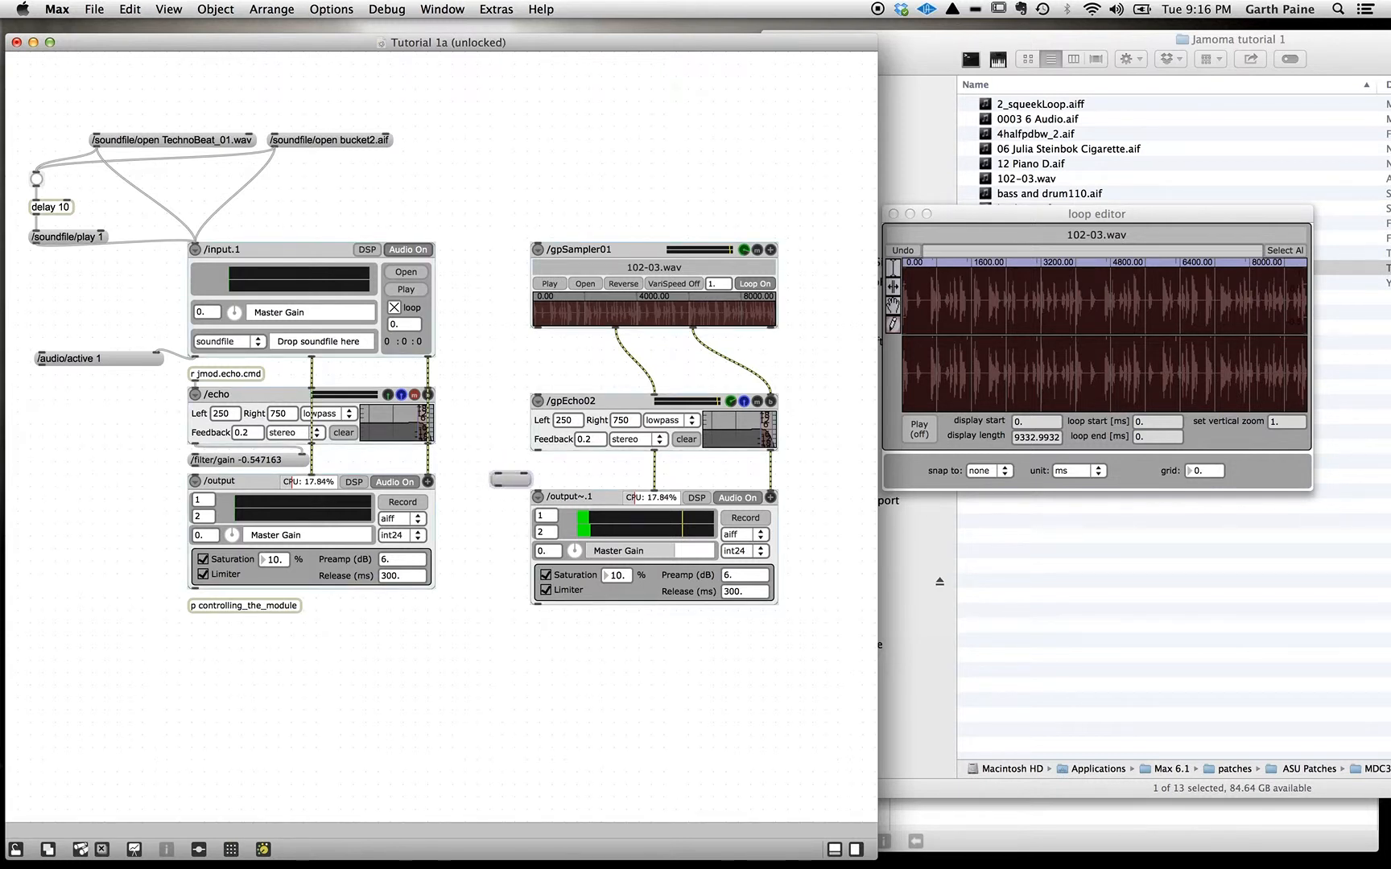
key("n")
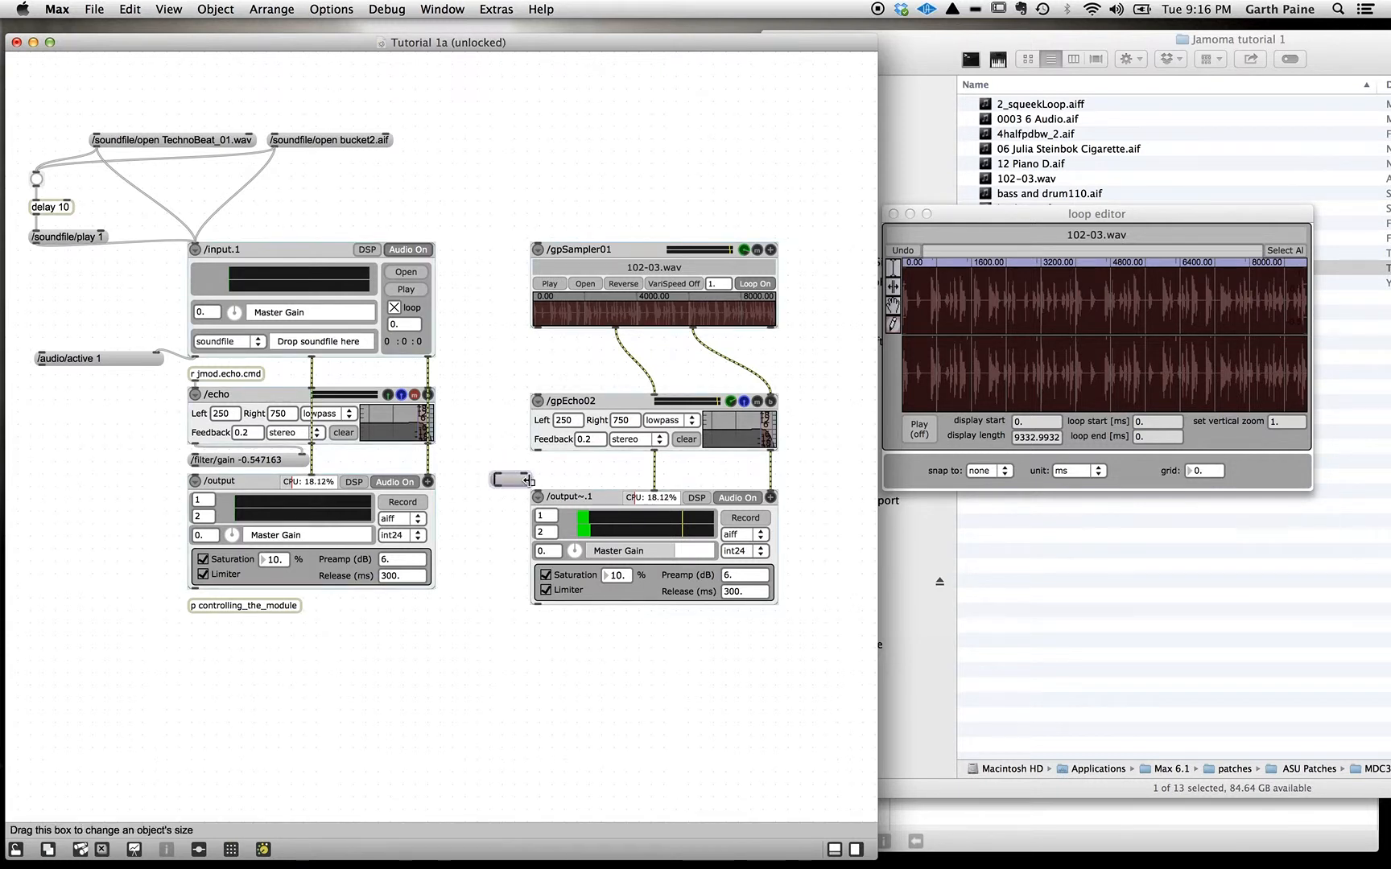
mouse_move(533, 480)
left_mouse_down()
mouse_move(575, 478)
mouse_move(471, 473)
mouse_move(531, 447)
mouse_move(536, 475)
left_mouse_up()
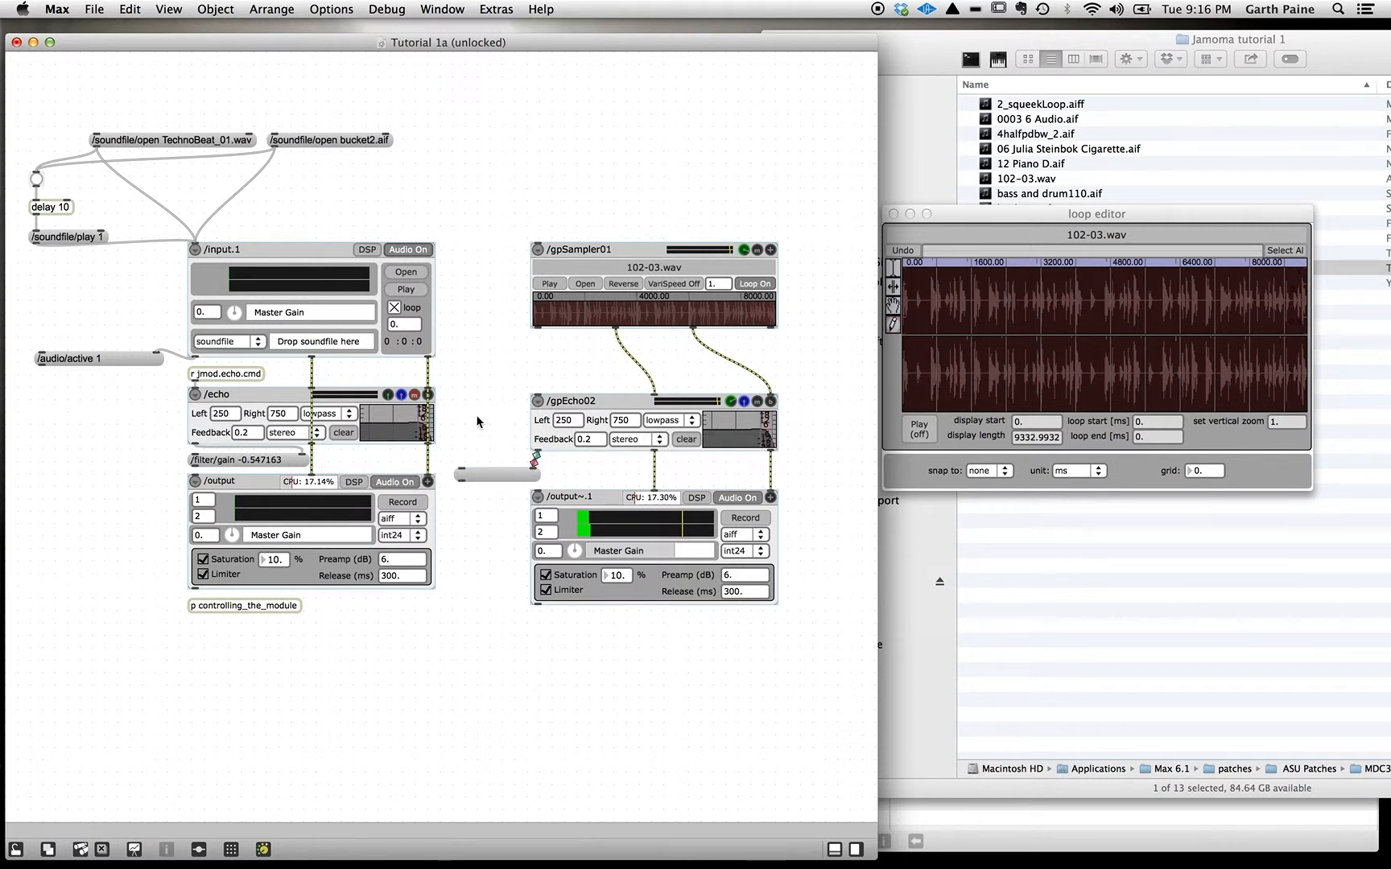
Step: Lock the patch and toggle the bypass of /gpEcho02 on and off to display its message in the connected box
key("super+e")
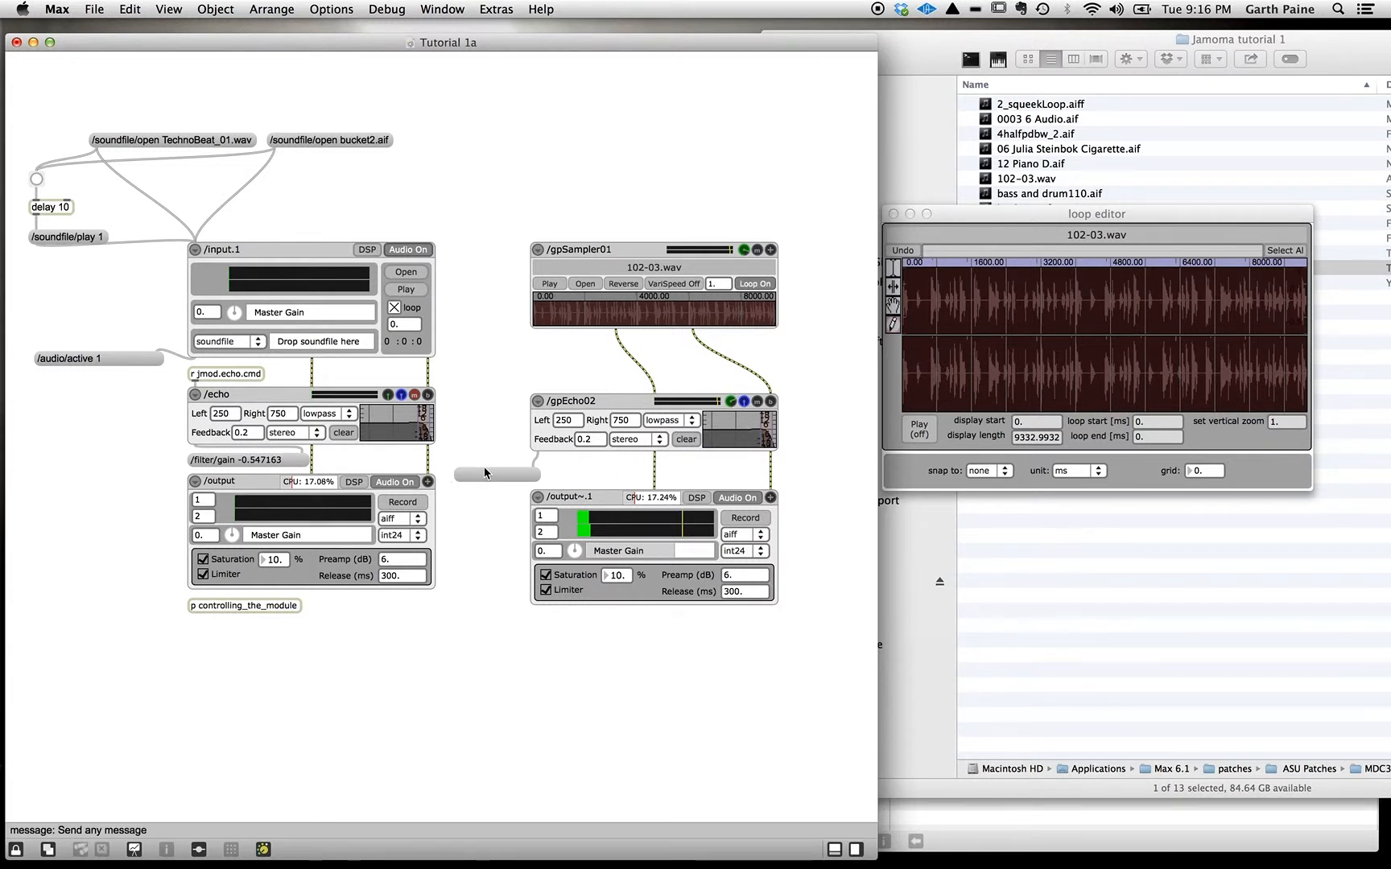
left_click(771, 403)
left_click(771, 402)
Step: Unlock the patch and add a message box reading "/audio/bypass 0" above /gpSampler01
key("super+e")
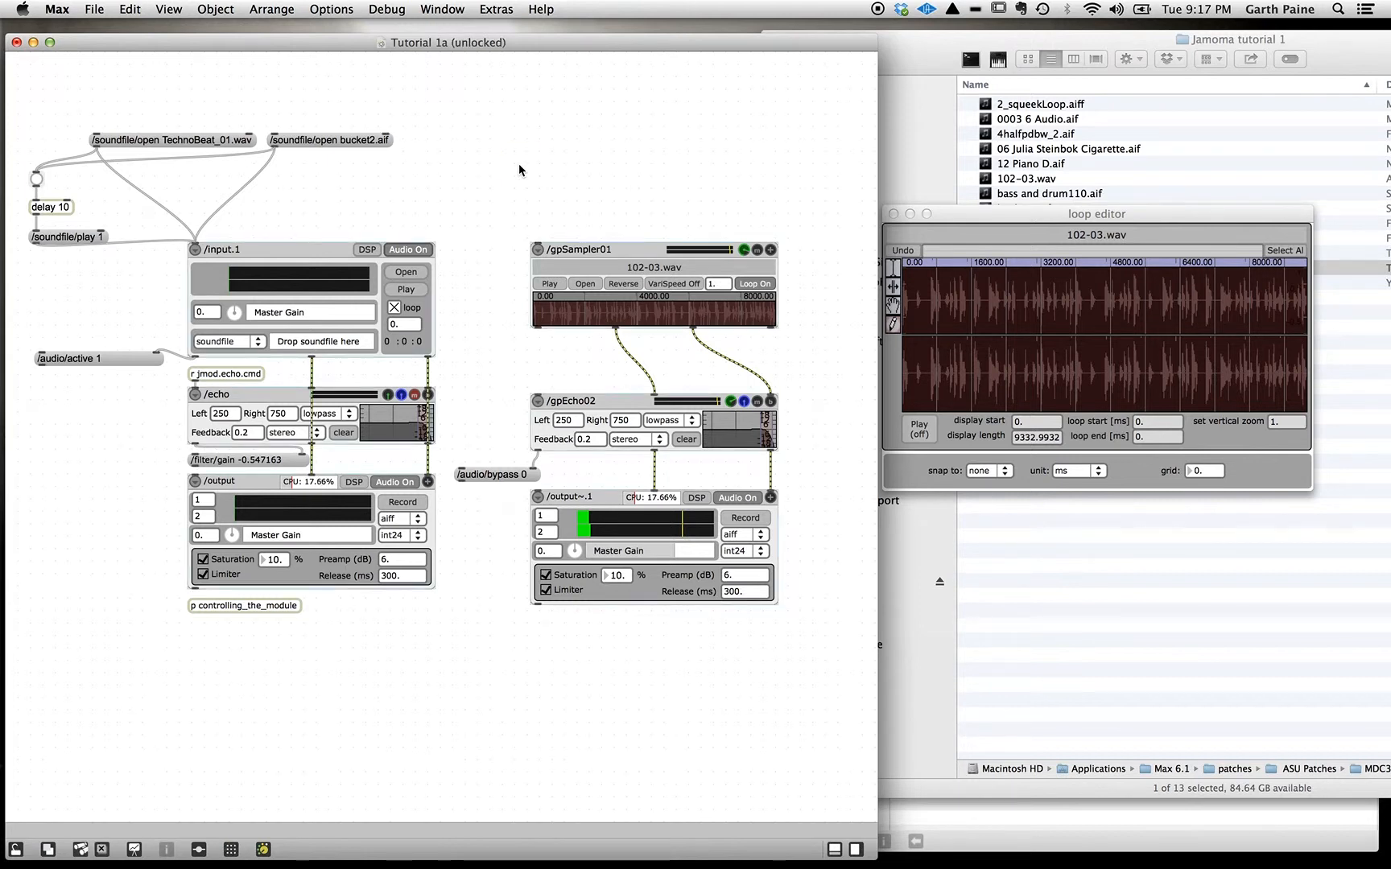
key("m")
type("/audio/bypass")
type("0")
left_click(655, 168)
left_click(563, 173)
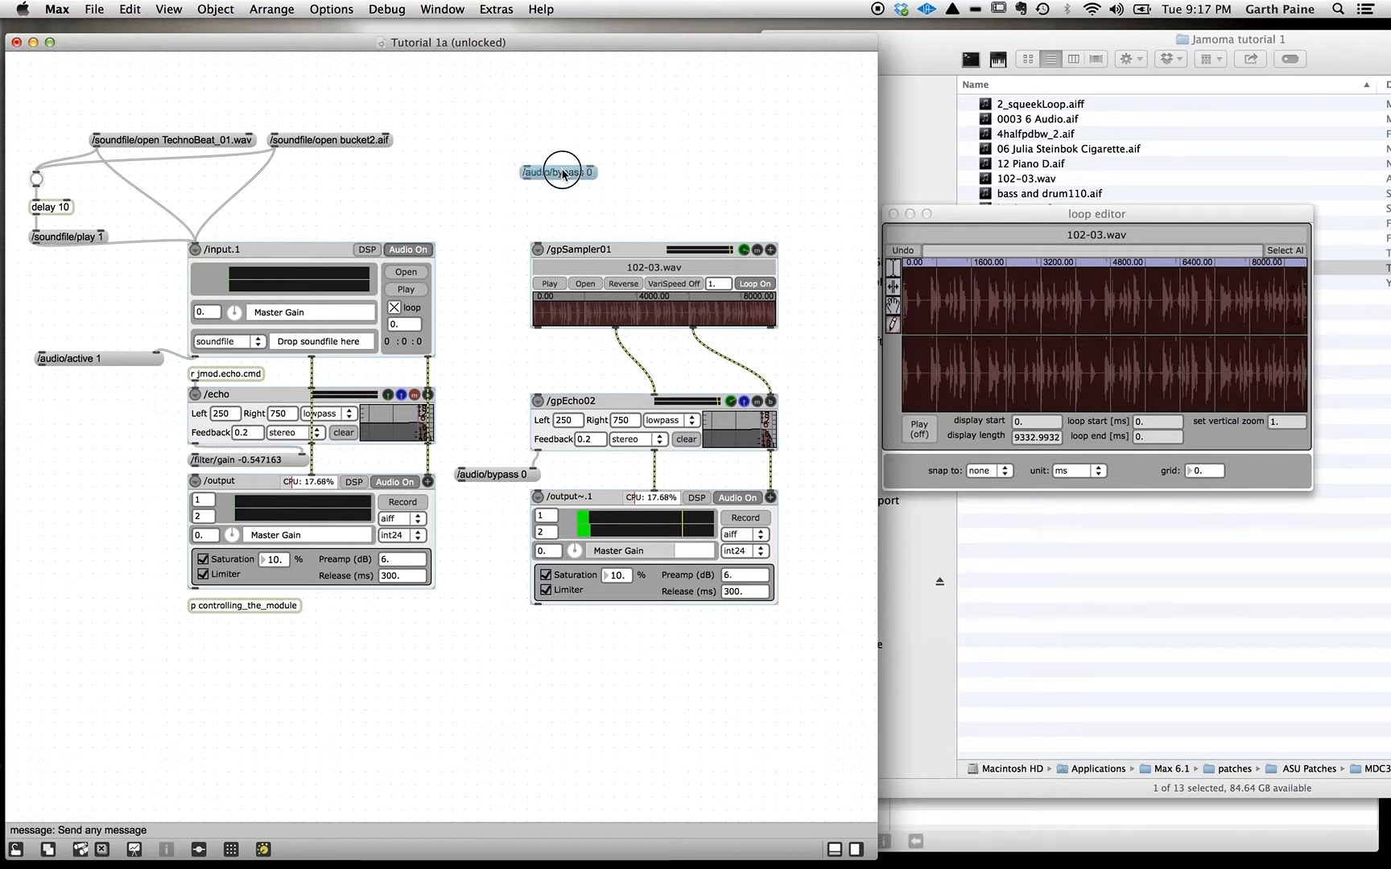
left_click_drag(563, 173, 529, 169)
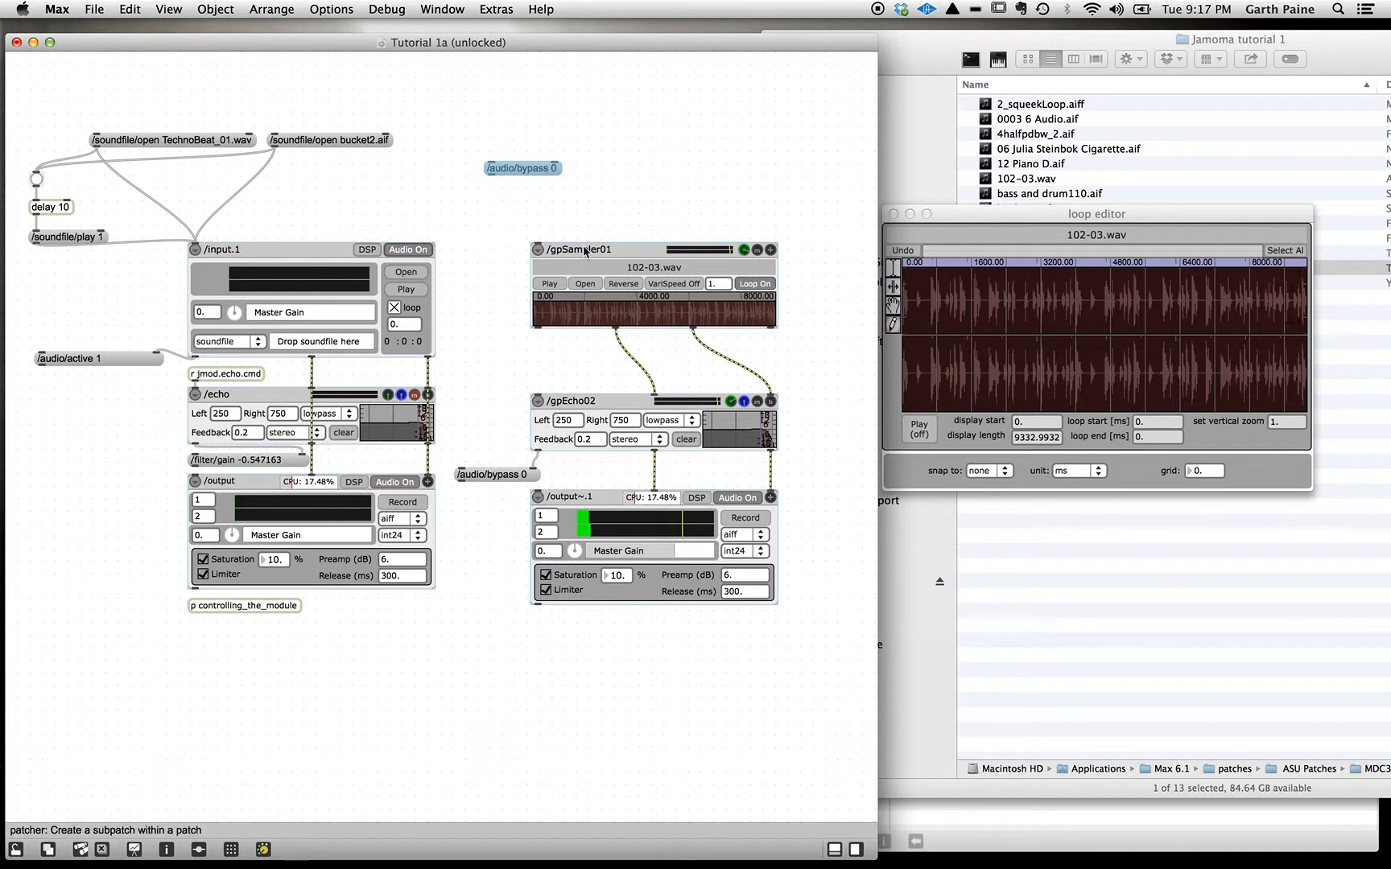
Step: Duplicate the "/audio/bypass 0" box beside the original and change the copy to "/audio/bypass 1"
left_click_drag(520, 180, 598, 171)
double_click(638, 168)
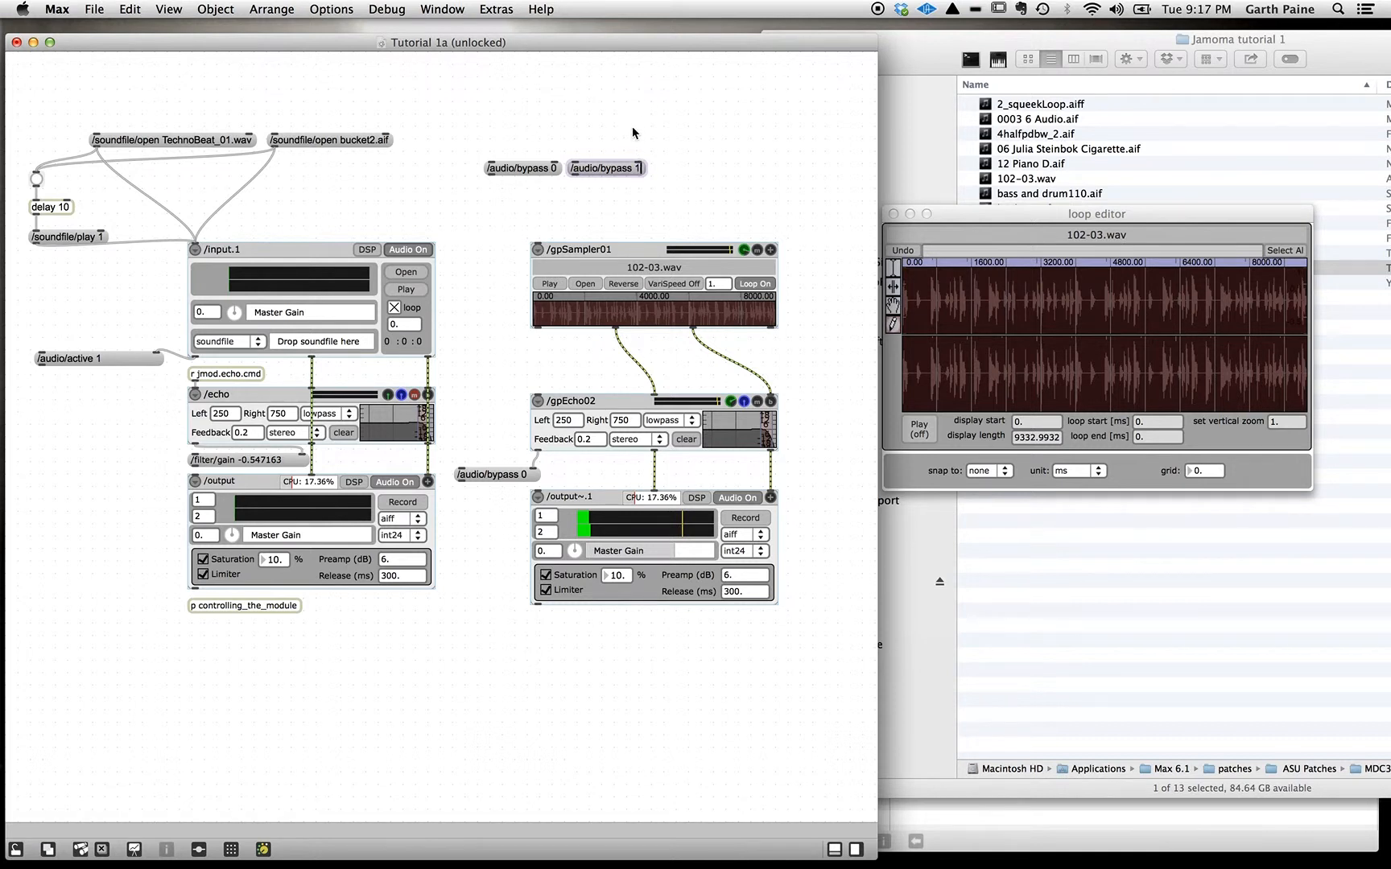
left_click(633, 130)
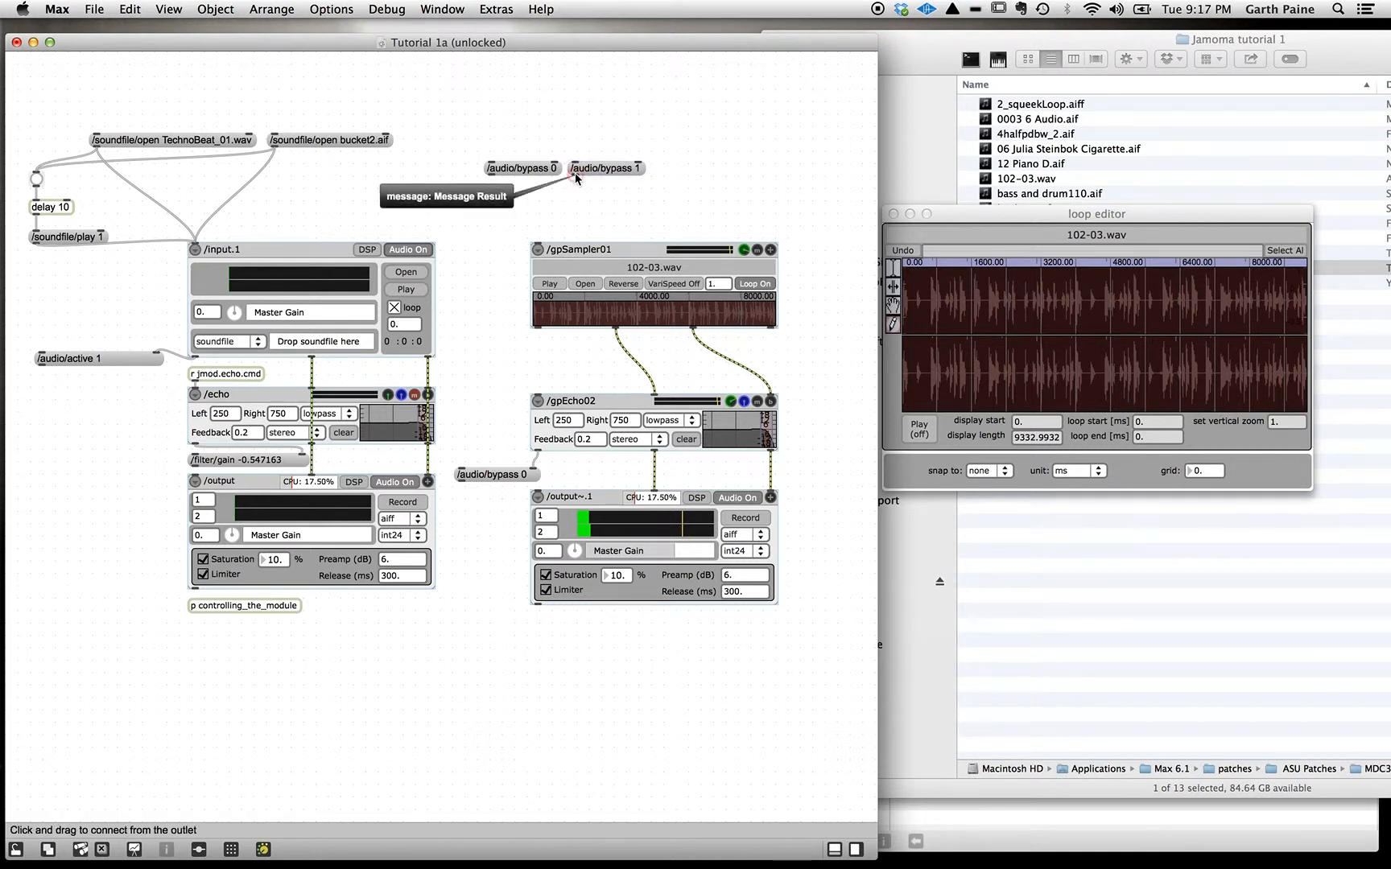
Step: Connect both bypass message boxes to the leftmost inlet of /gpEcho02 and lock the patch
left_click_drag(575, 173, 538, 400)
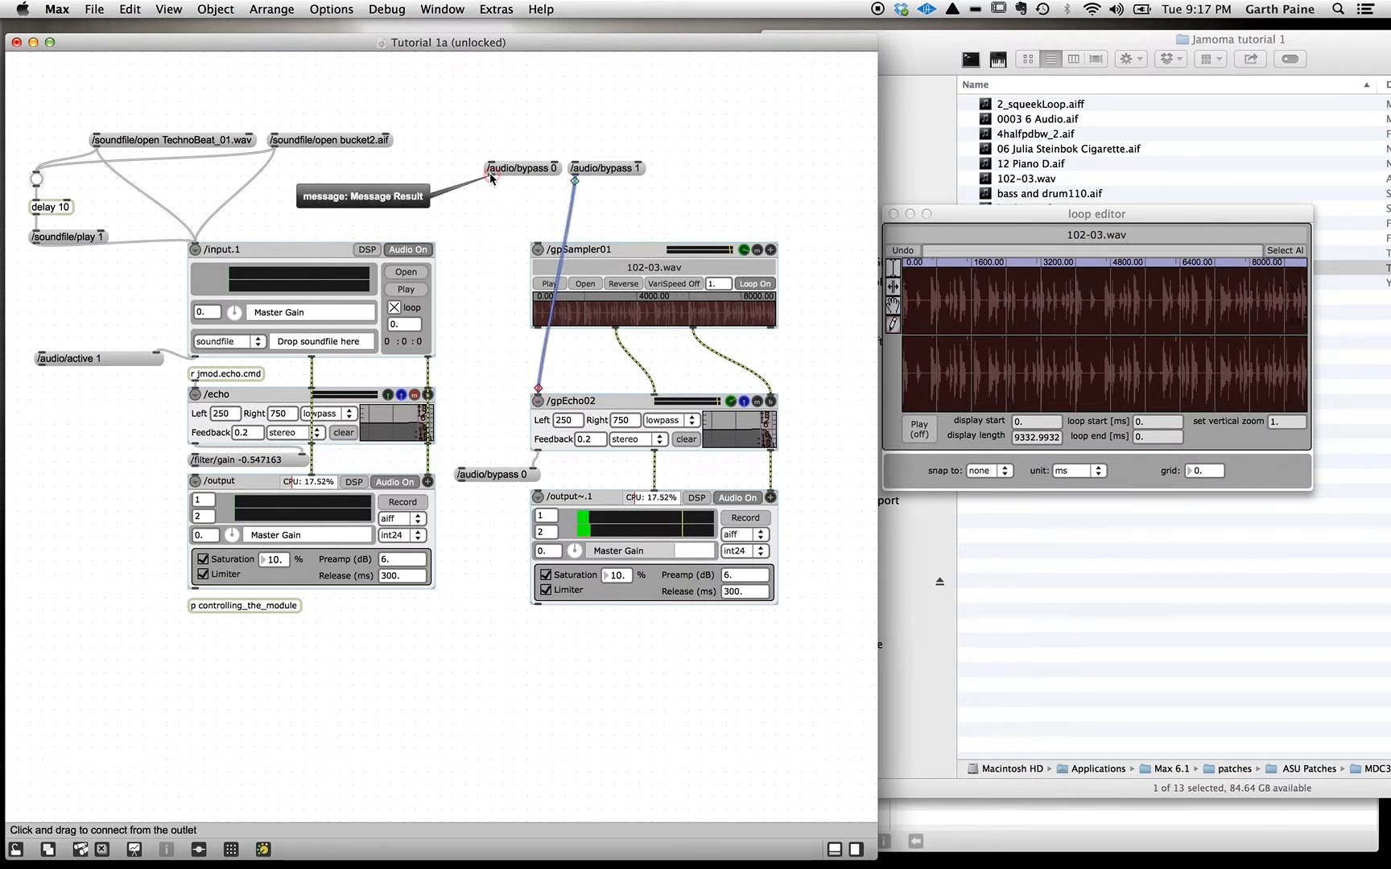
left_click_drag(490, 175, 538, 400)
left_click(673, 195)
key("super+e")
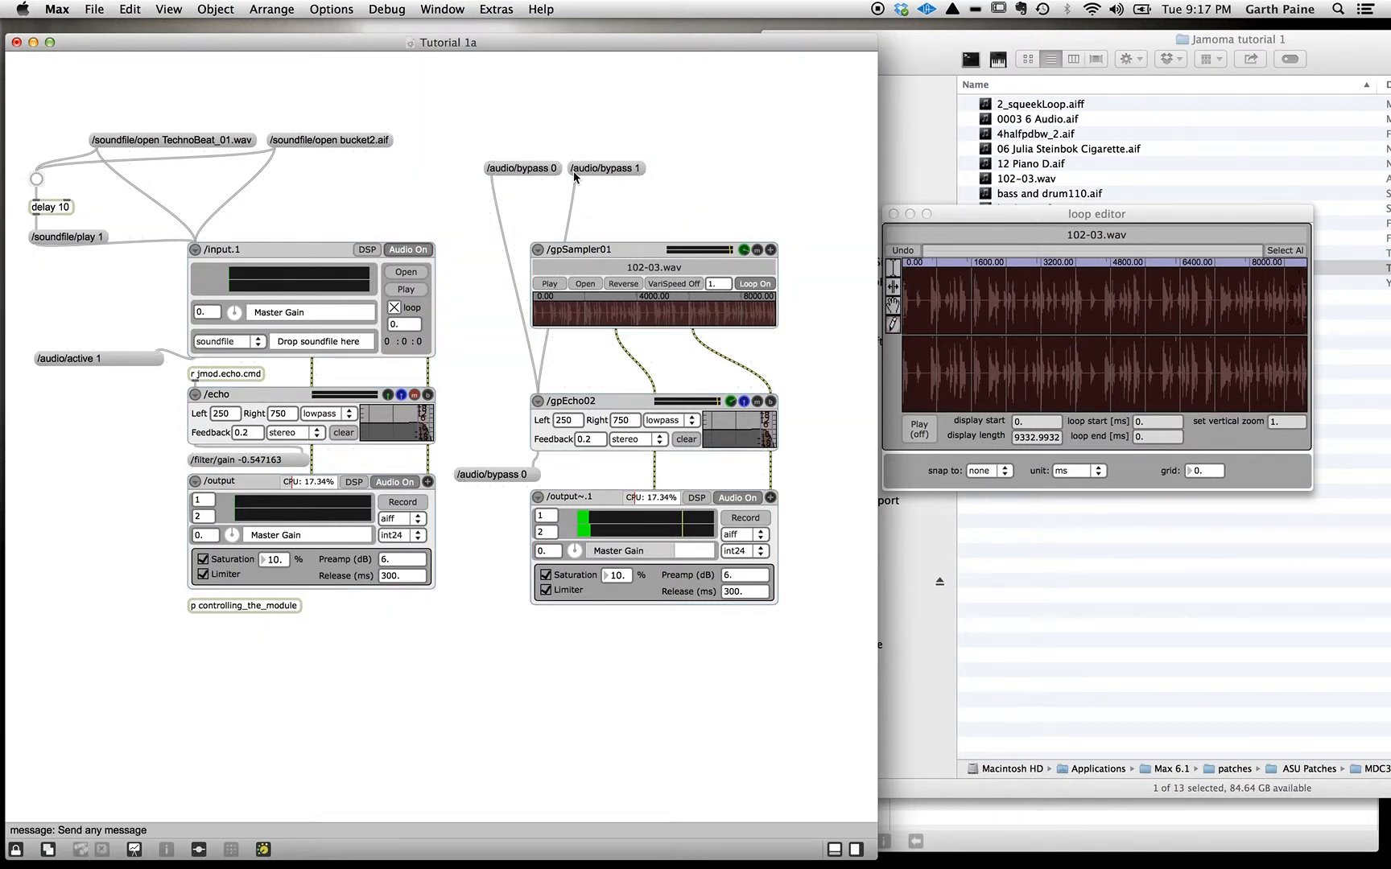
Step: Play /gpSampler01, send the bypass 0 and bypass 1 messages alternately, and stop playback with the echo active
left_click(550, 283)
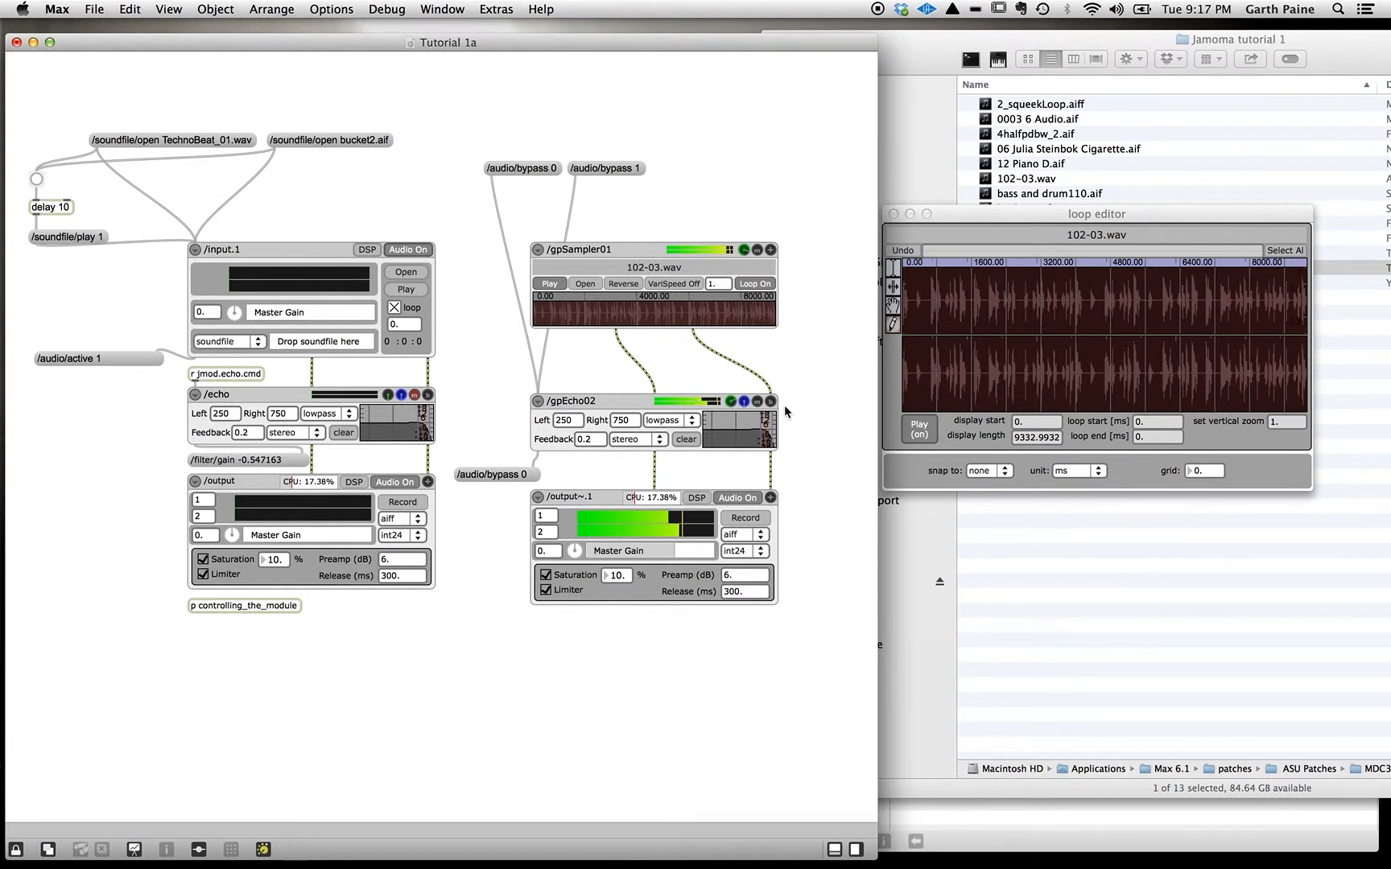
left_click(527, 170)
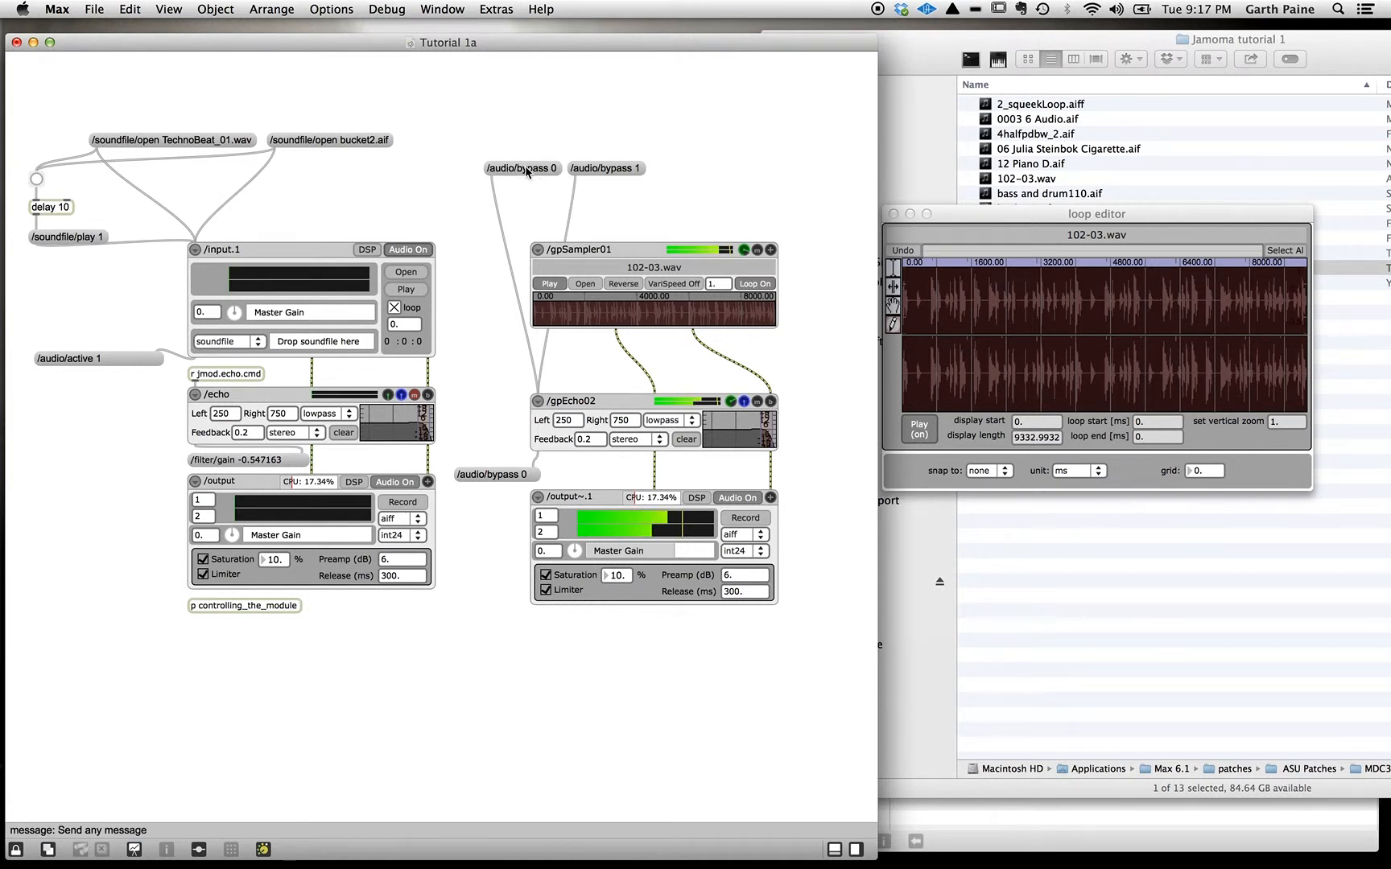
left_click(608, 169)
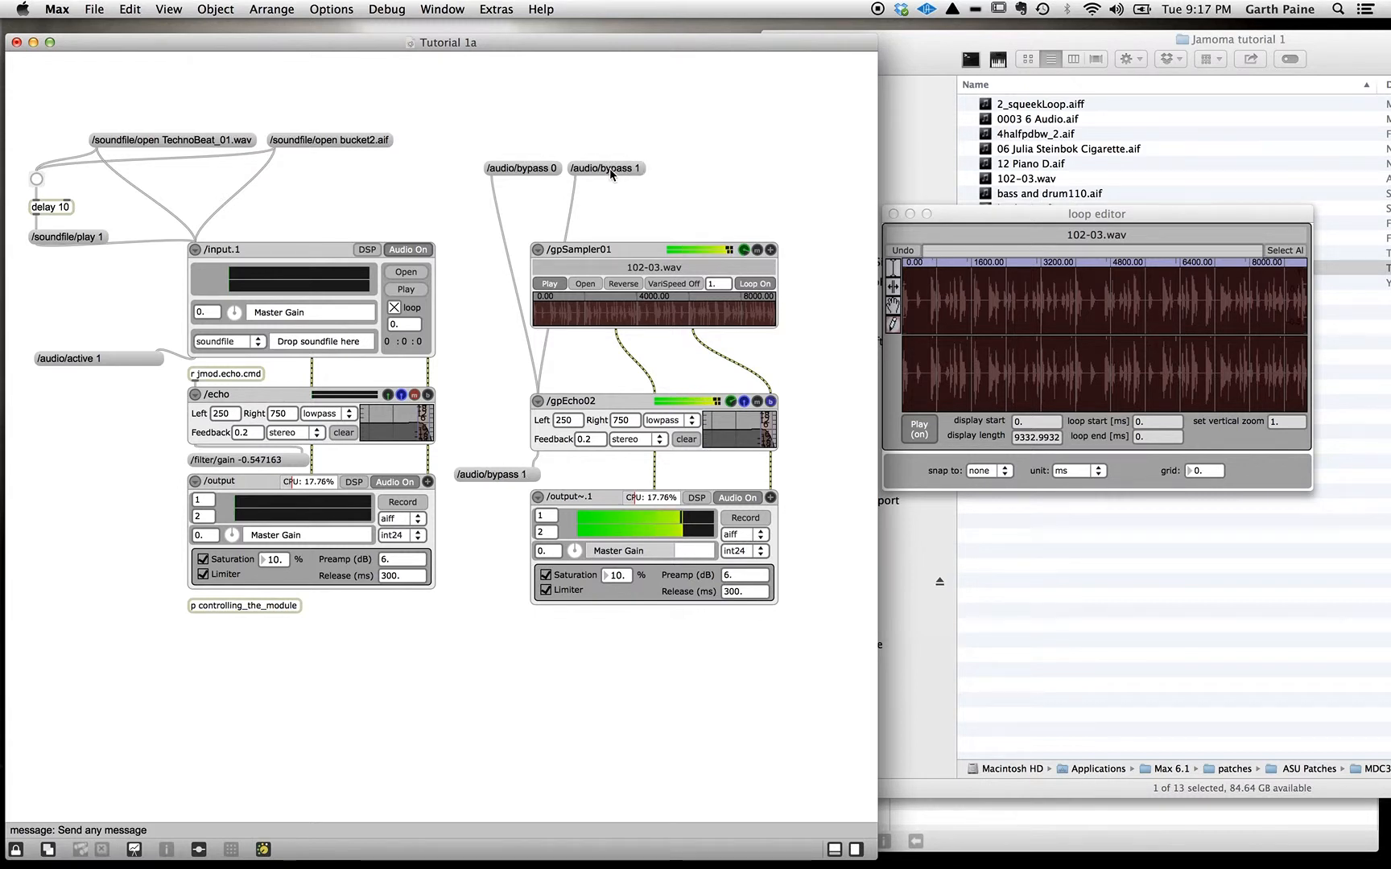
left_click(536, 169)
left_click(593, 170)
left_click(548, 169)
left_click(551, 286)
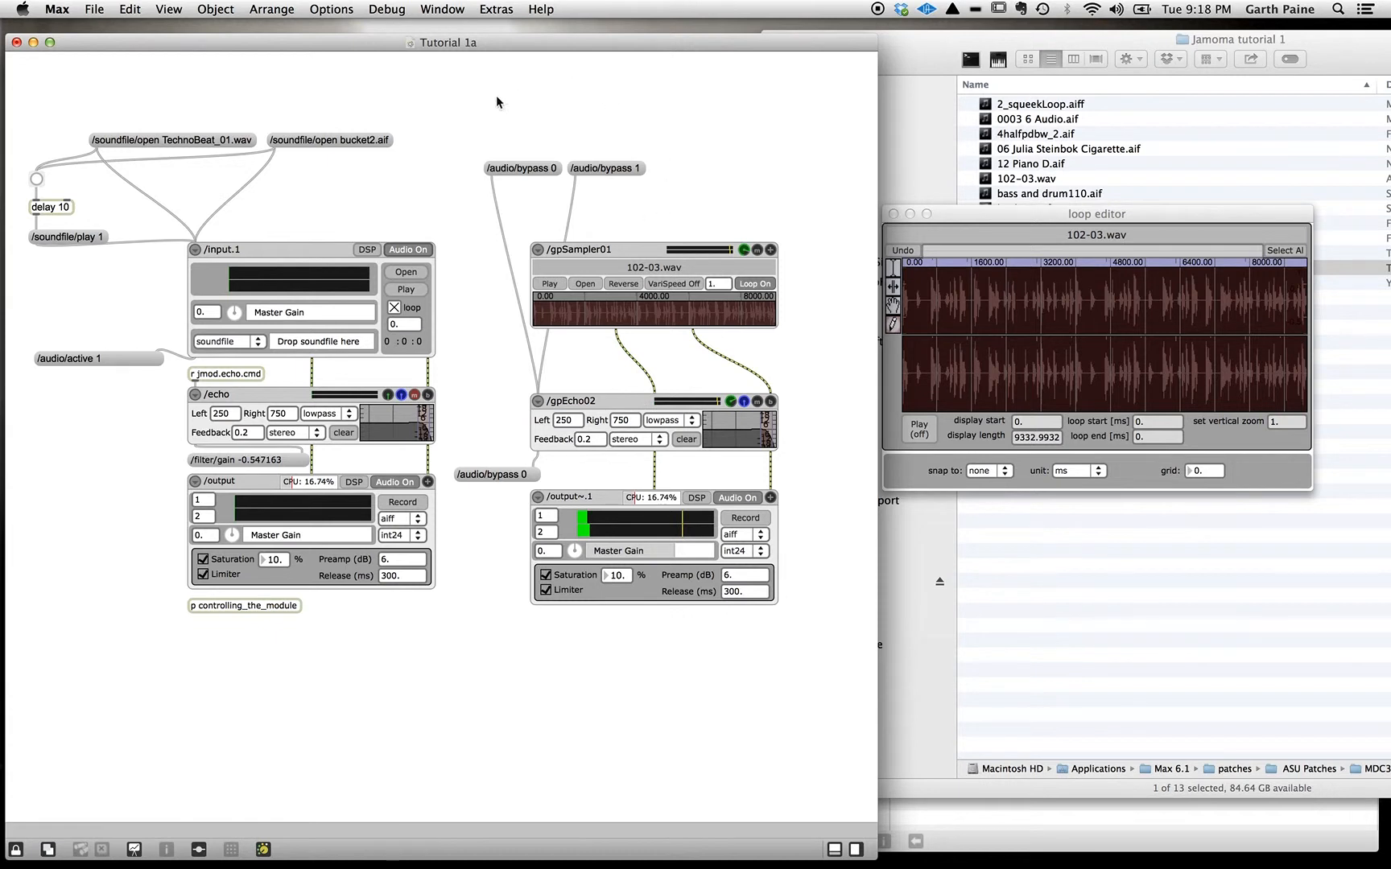
Step: Unlock the patch, change the "/audio/bypass 0" message above /gpSampler01 to "/audio/bypass $1" and delete the "/audio/bypass 1" box
key("super+e")
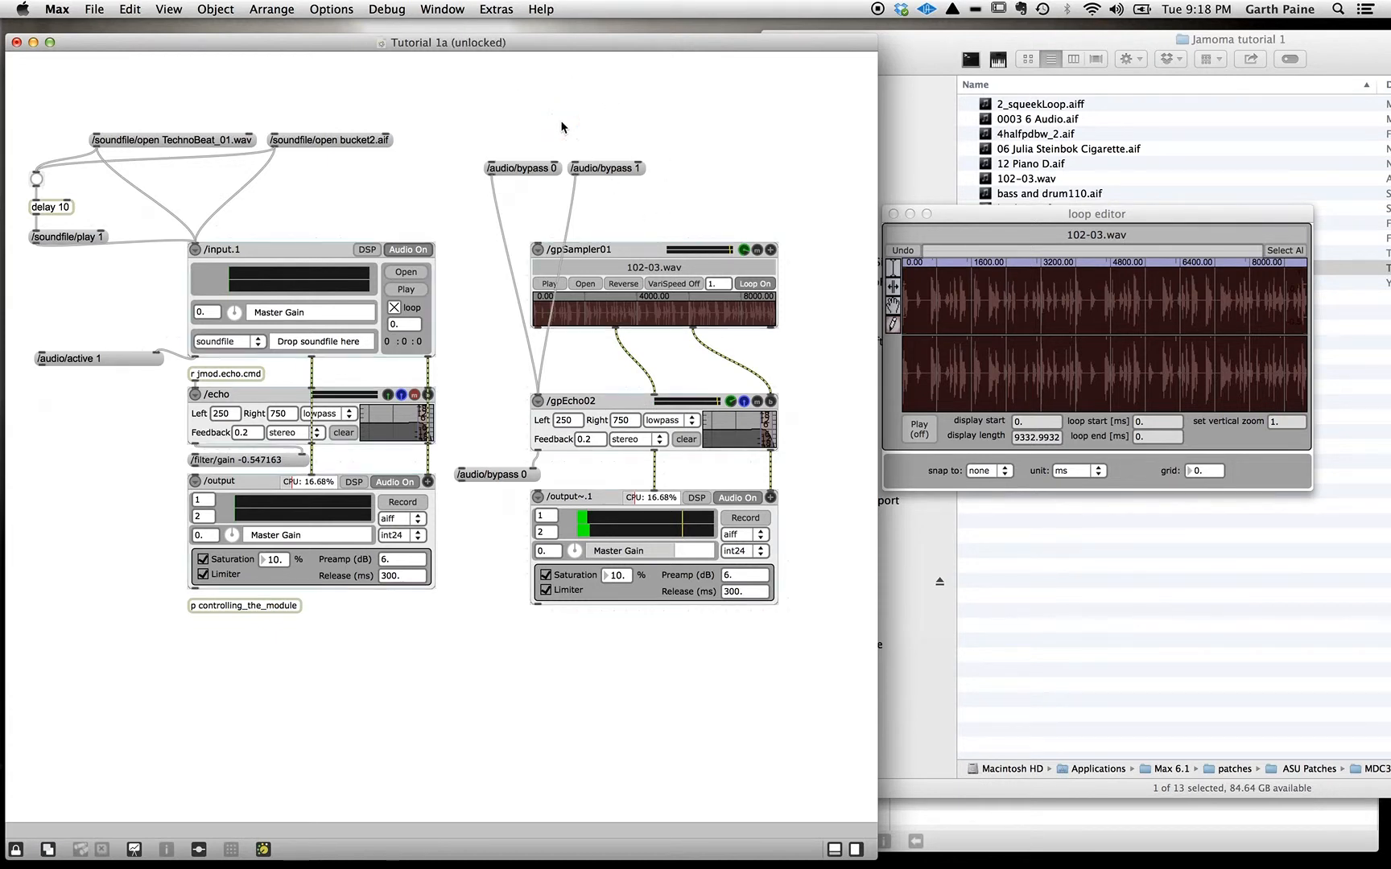
left_click(551, 167)
left_click(551, 168)
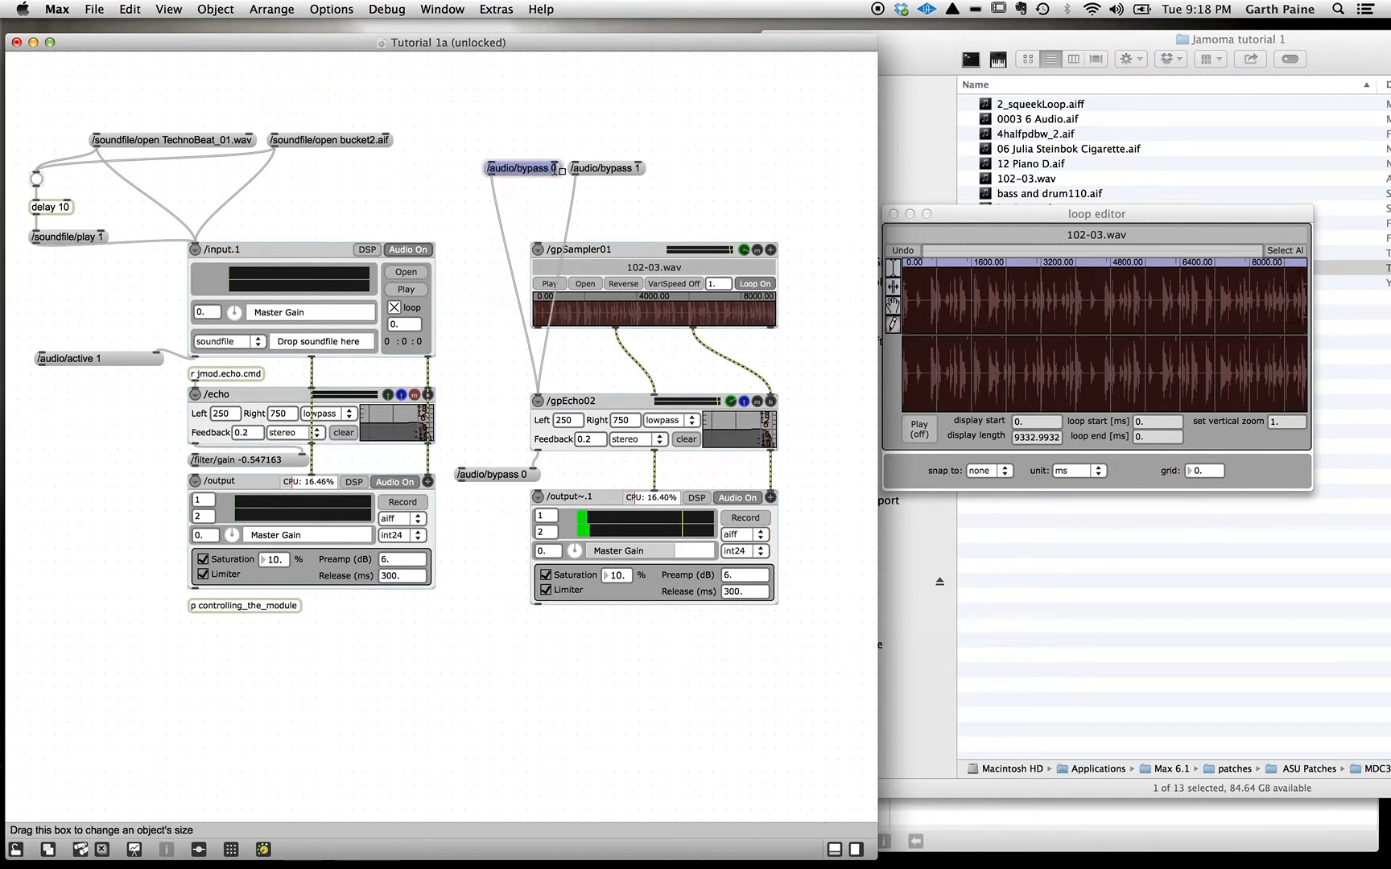
left_click_drag(549, 169, 563, 173)
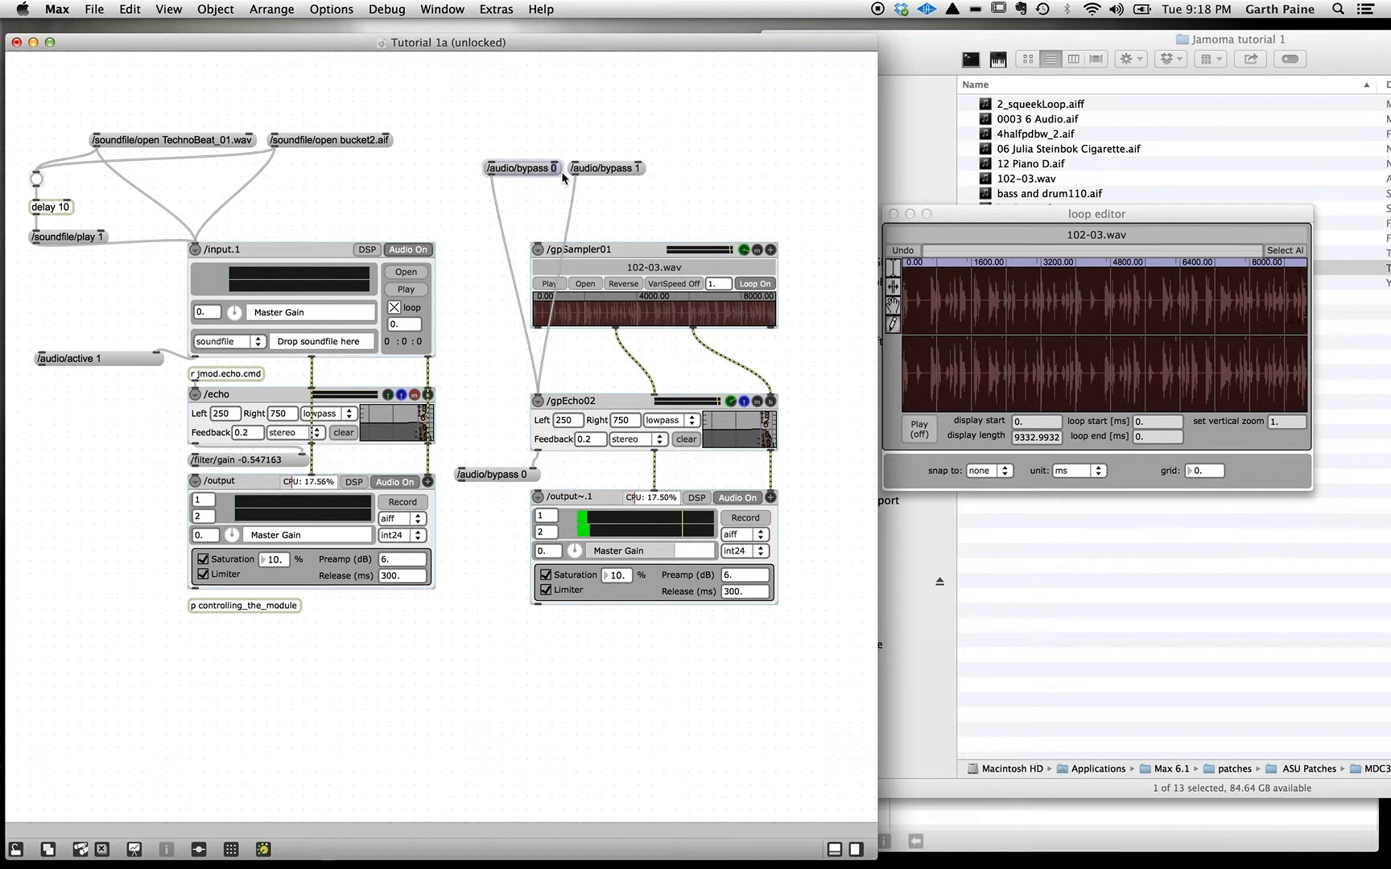
type("$1")
left_click(598, 125)
left_click(598, 171)
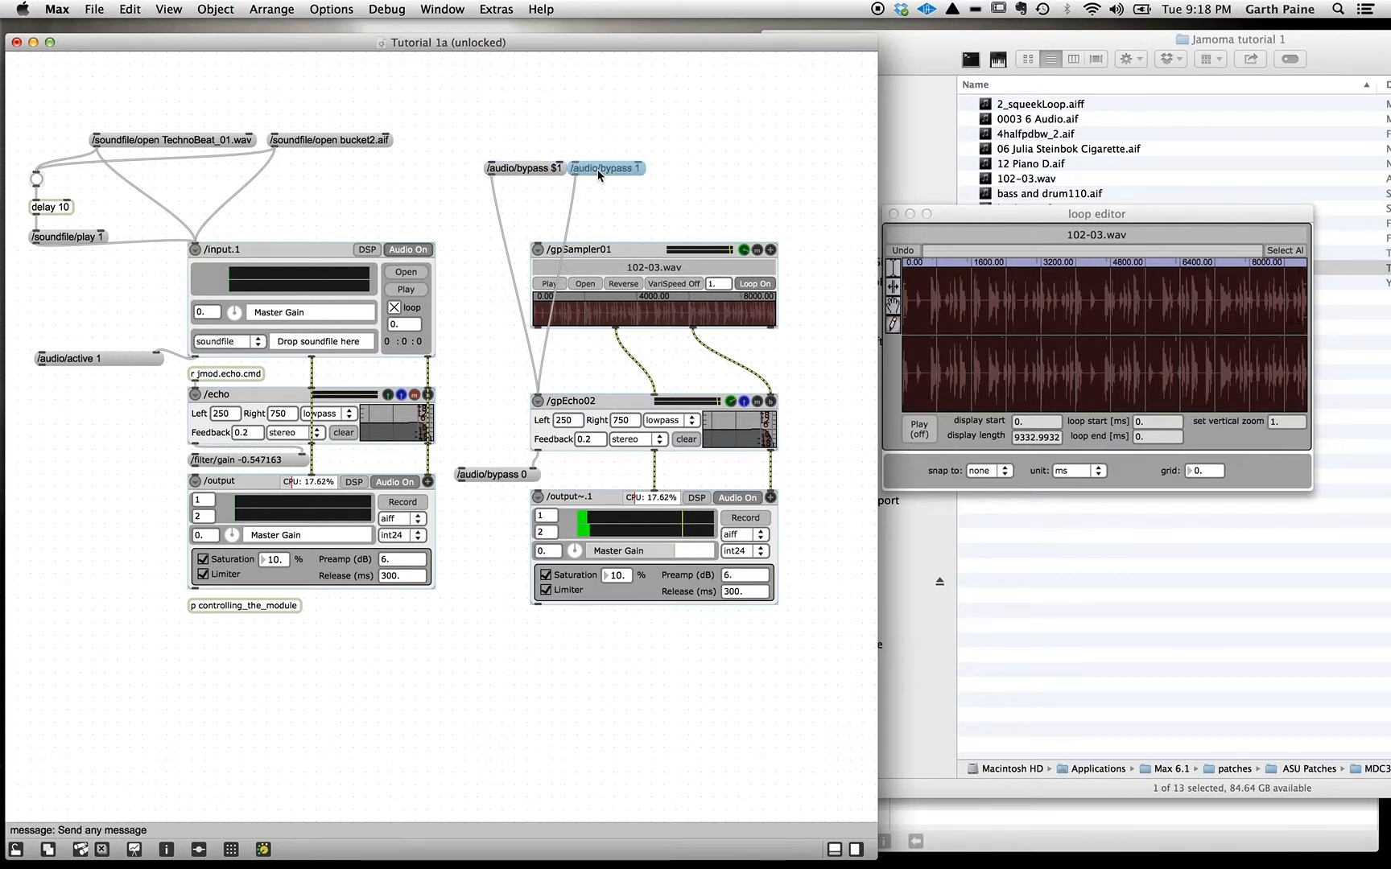
key("BackSpace")
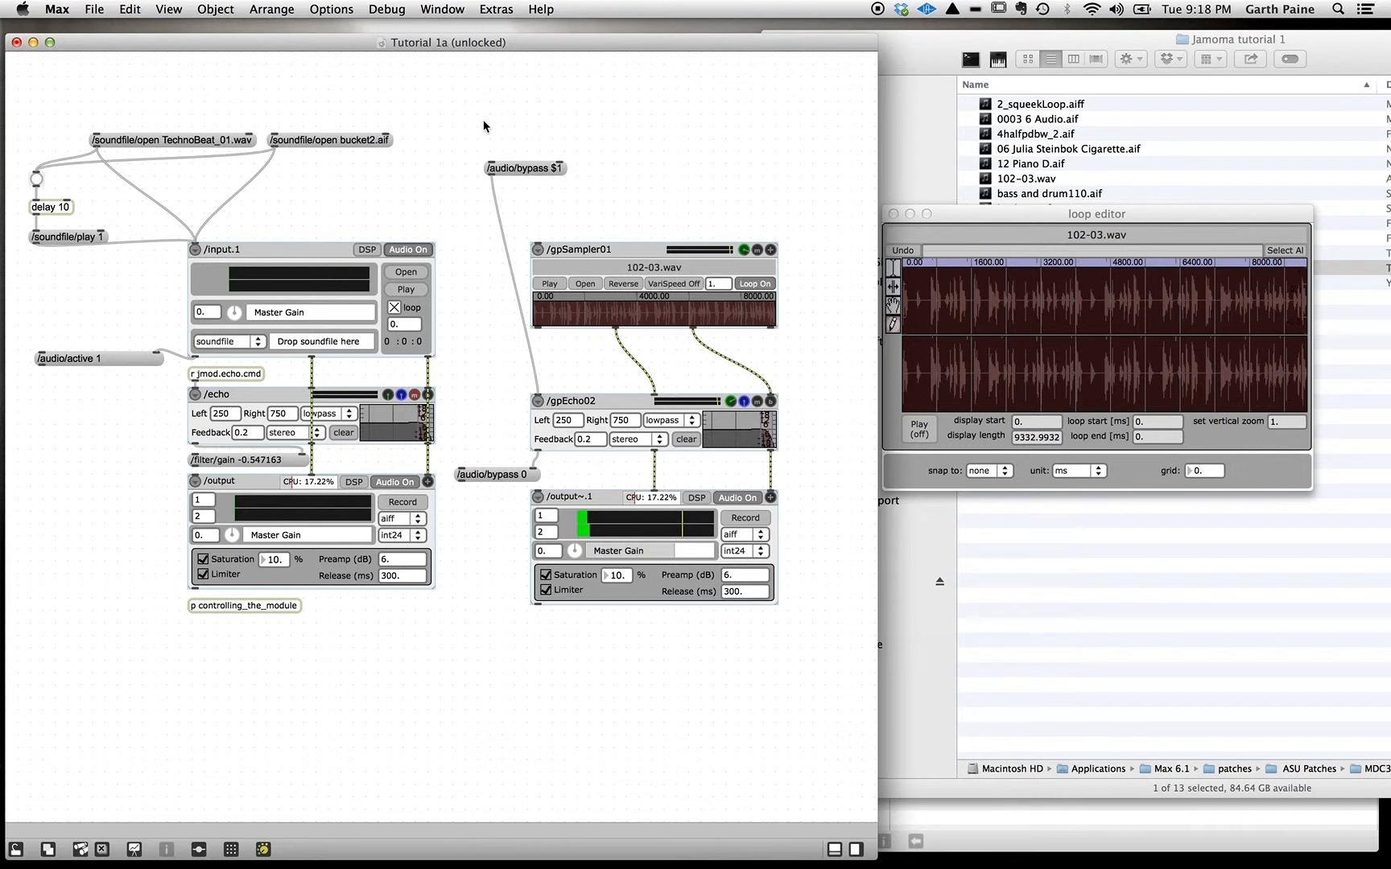
Step: Add an enlarged toggle above the "/audio/bypass $1" box and connect it to the right inlet of a new empty message box
key("t")
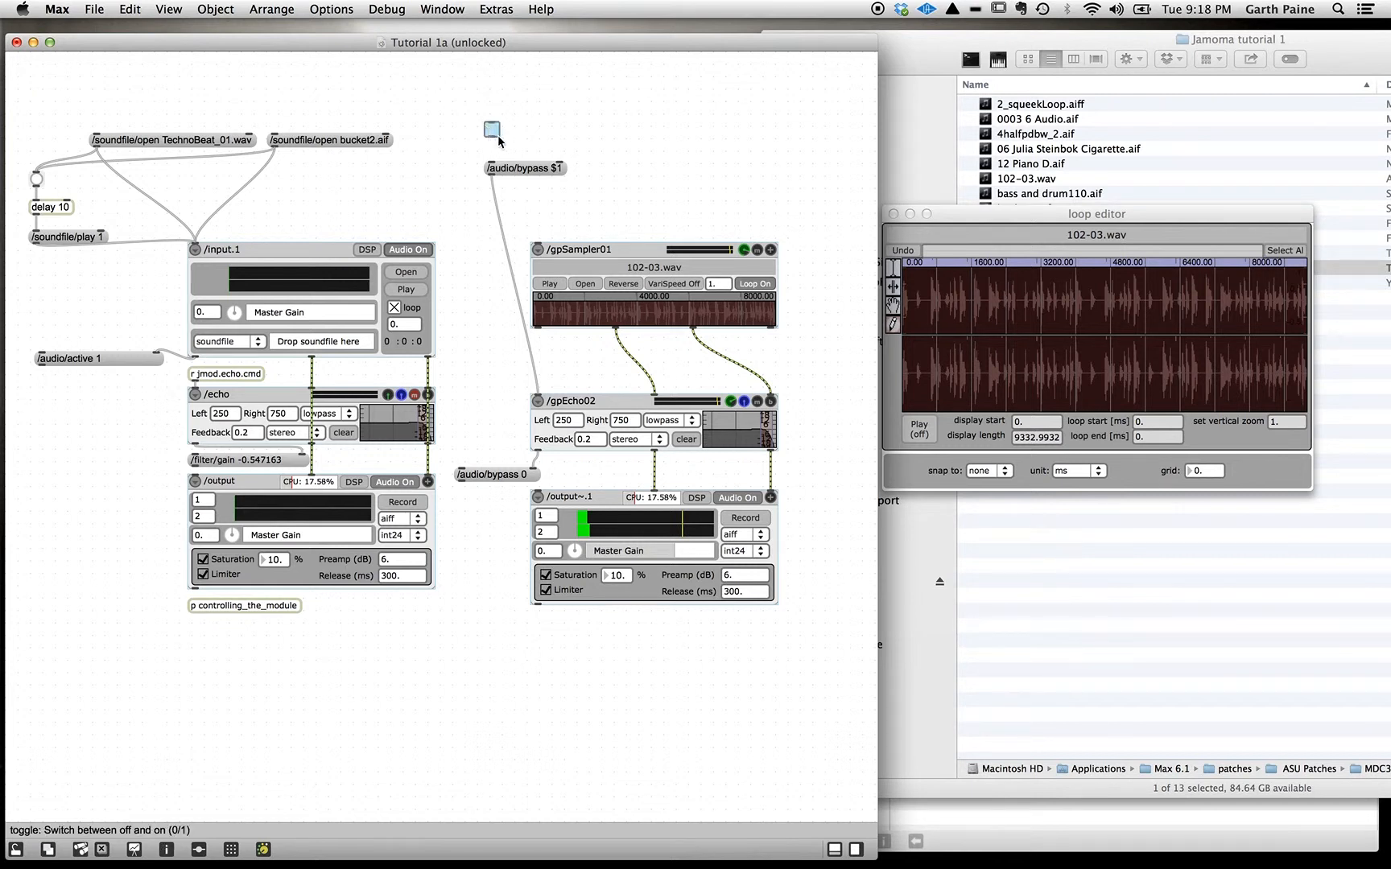
left_click_drag(497, 132, 492, 93)
left_click(493, 142)
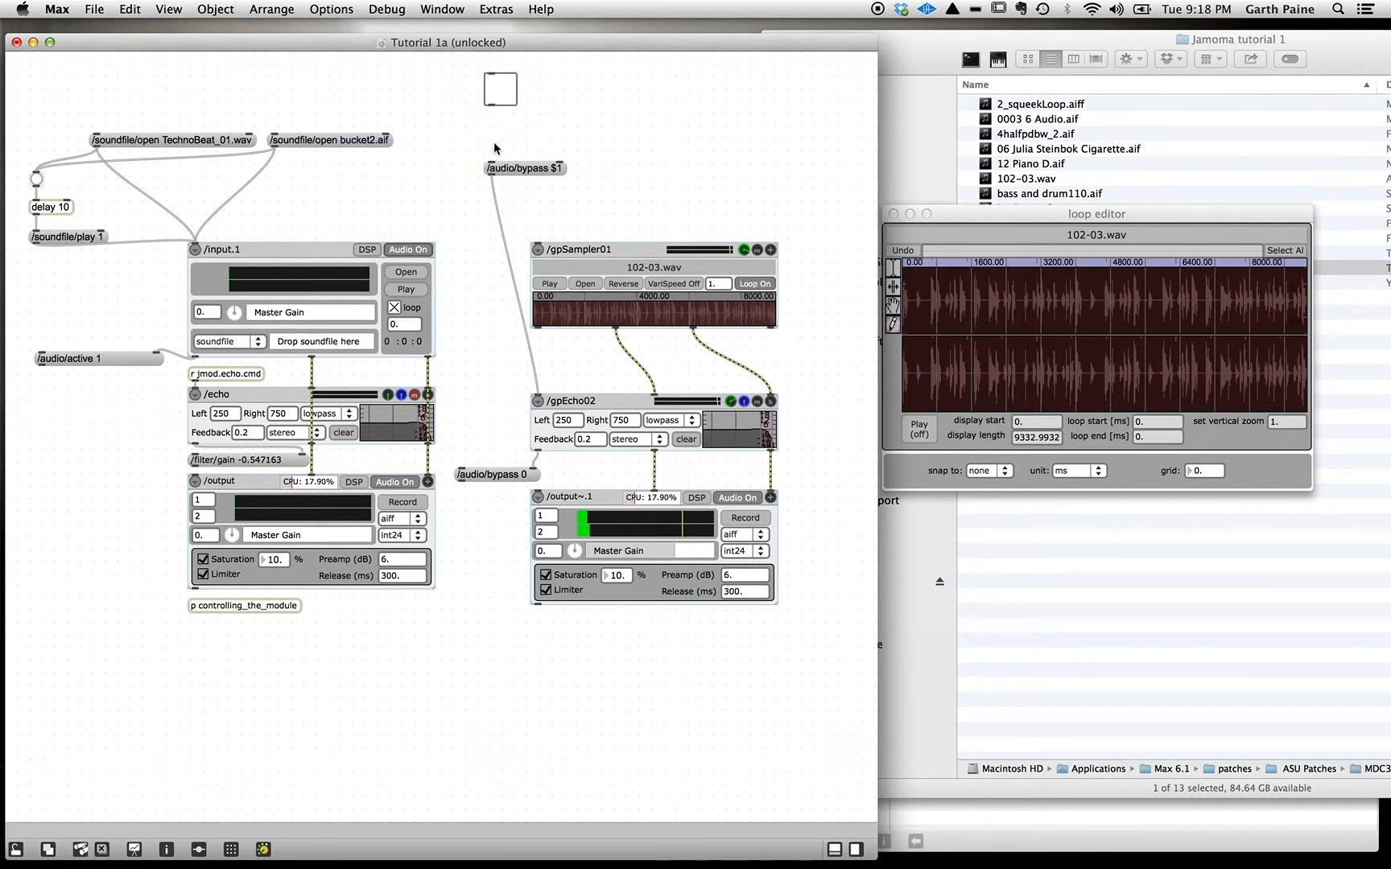
key("m")
mouse_move(490, 146)
left_mouse_down()
mouse_move(475, 132)
mouse_move(492, 127)
left_mouse_up()
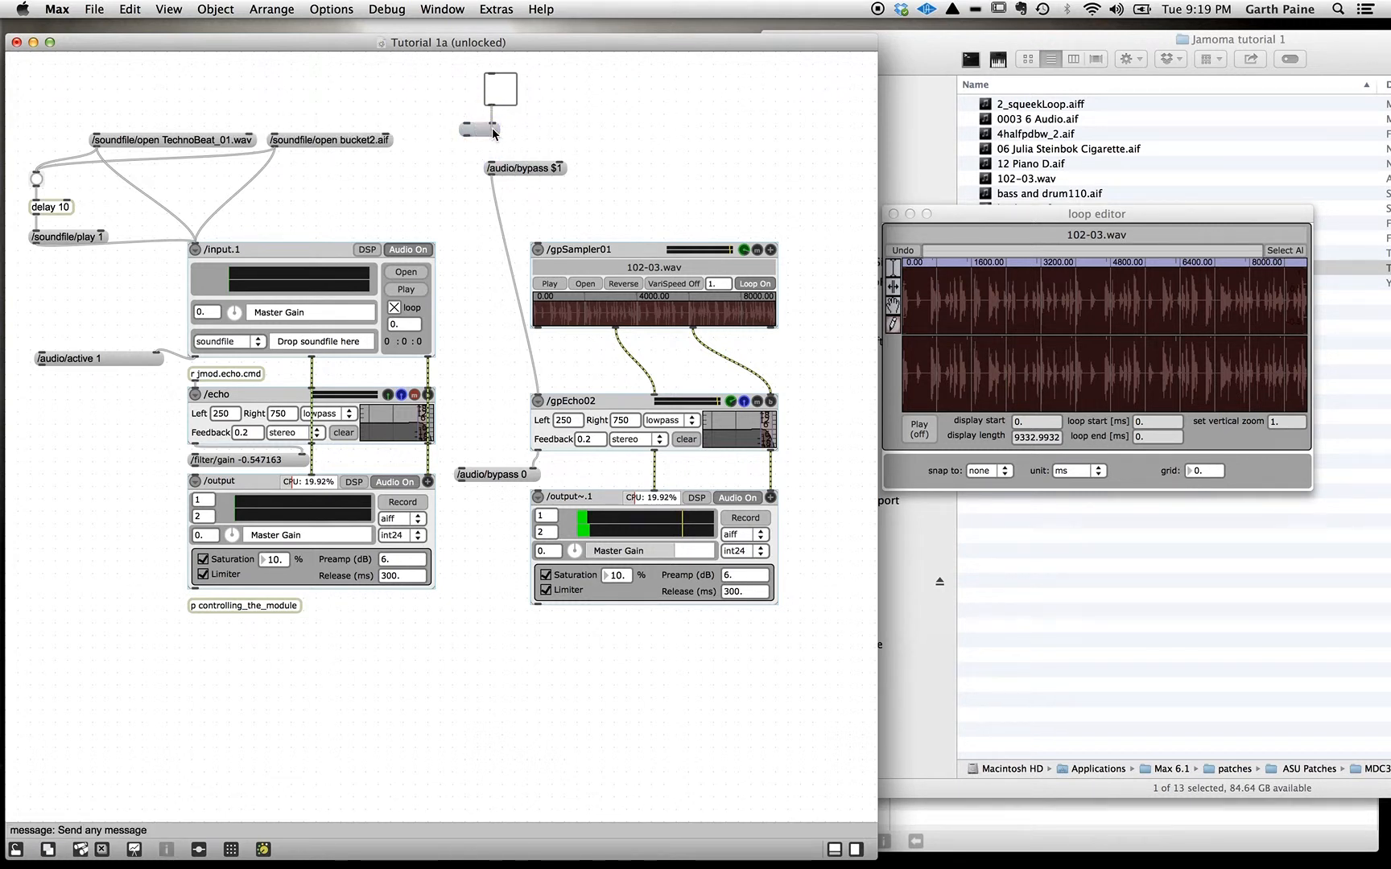
Step: Lock the patch and switch the toggle on and off to examine the values it sends
key("super+e")
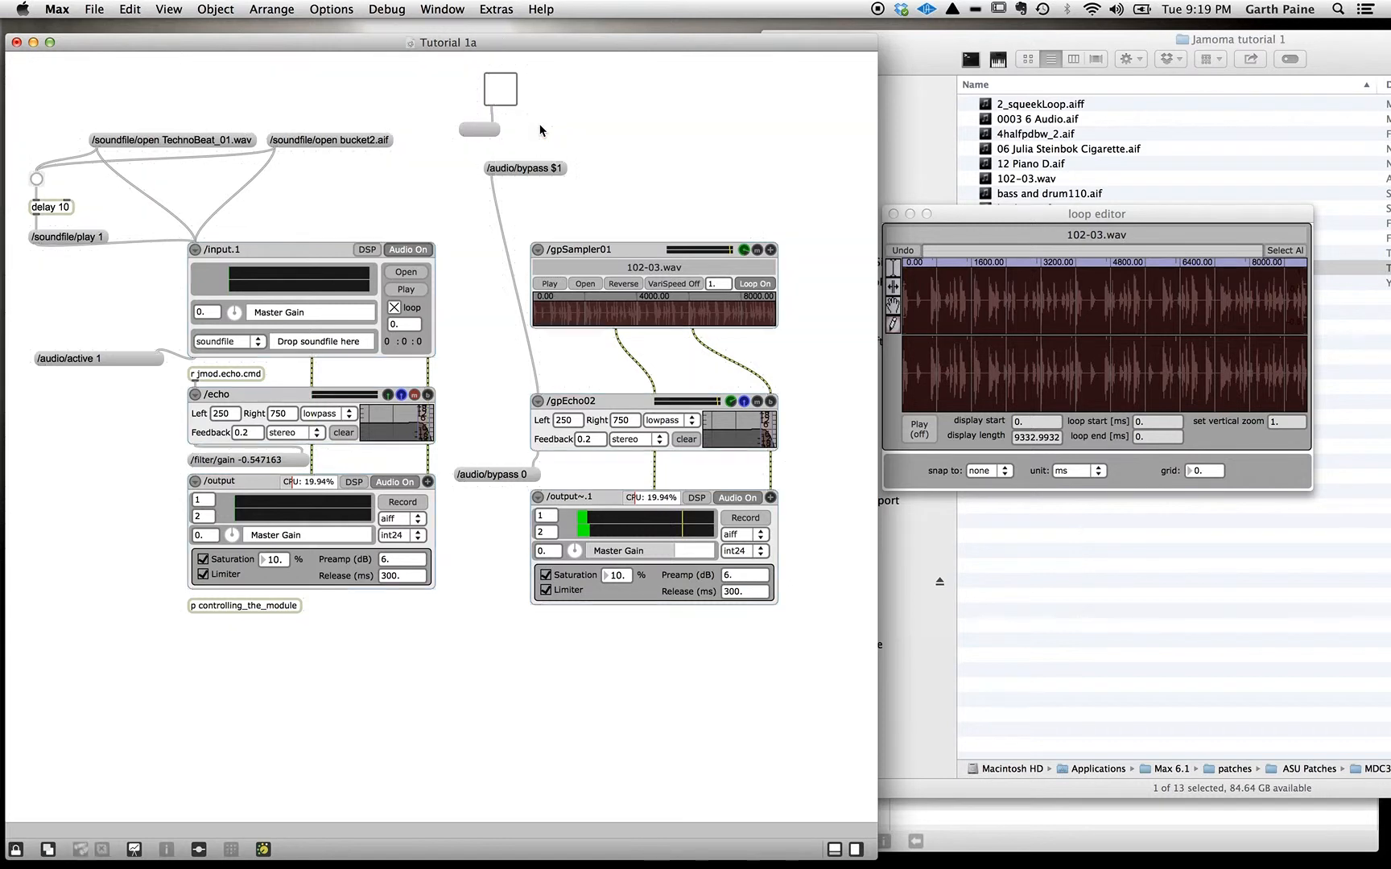
left_click(502, 89)
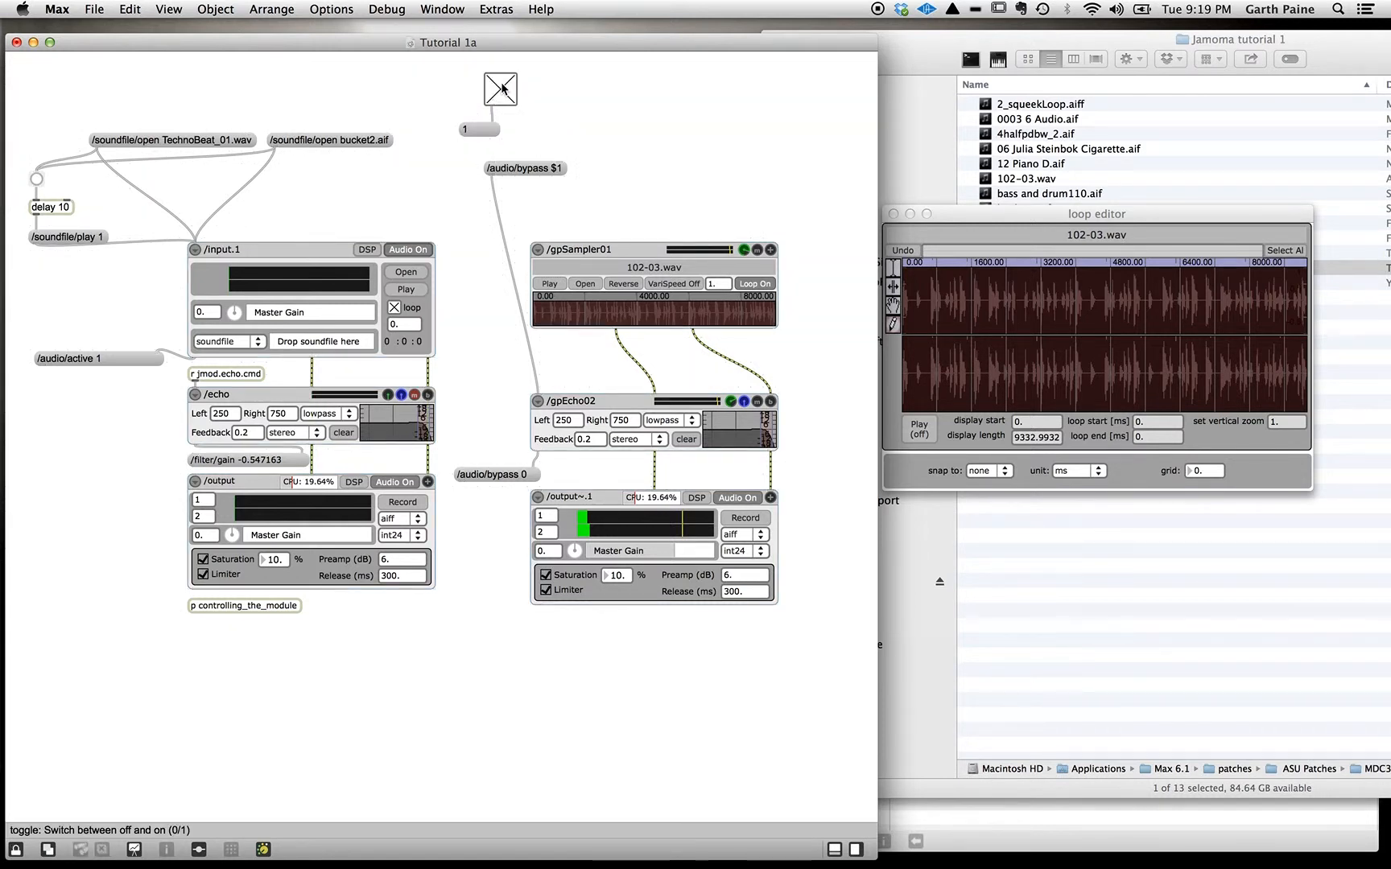
left_click(502, 89)
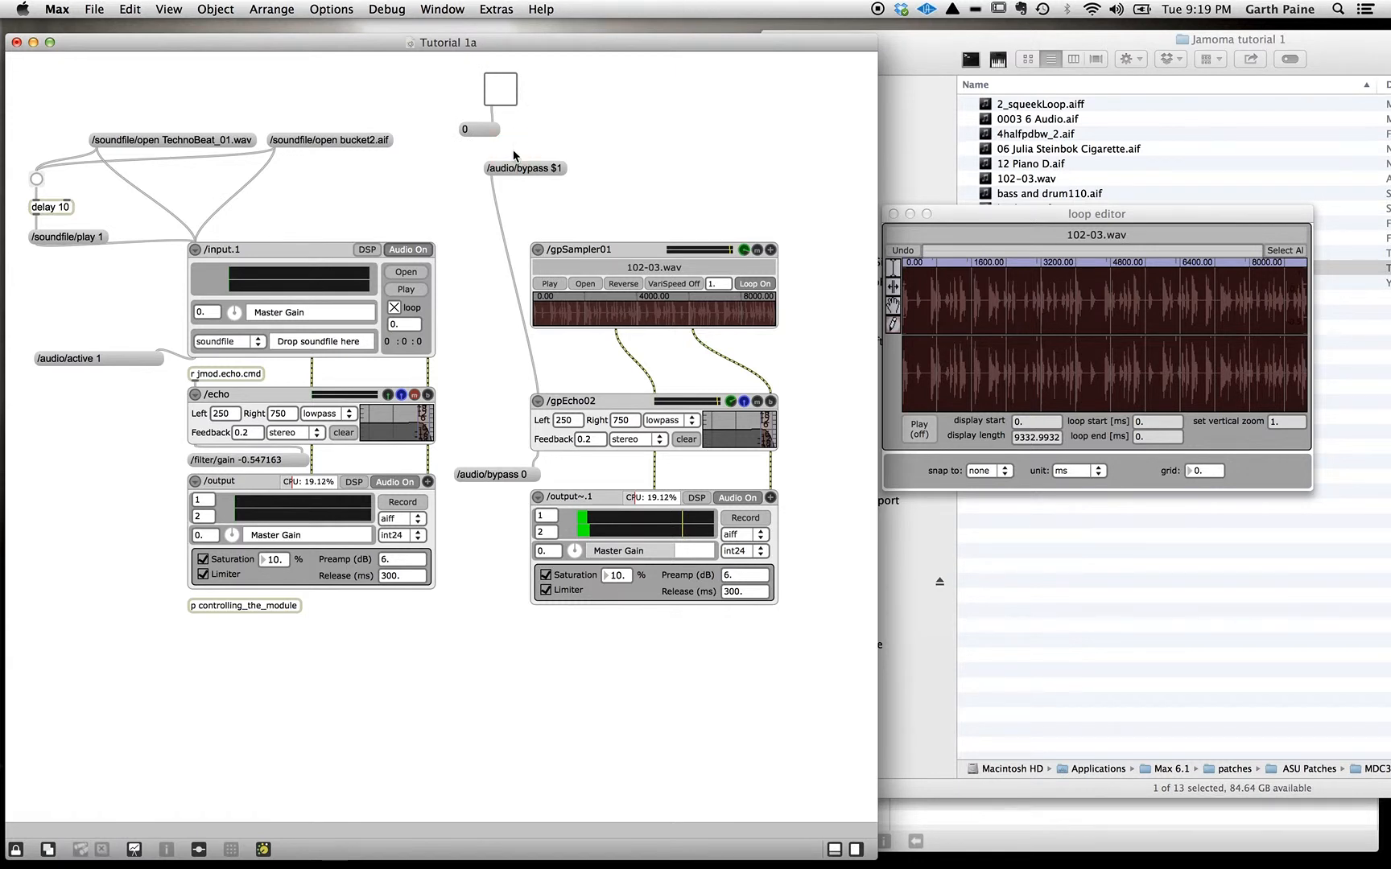
Step: Connect the toggle to the "/audio/bypass $1" box, move the display box beside it to show its output, and switch the toggle on
key("super+e")
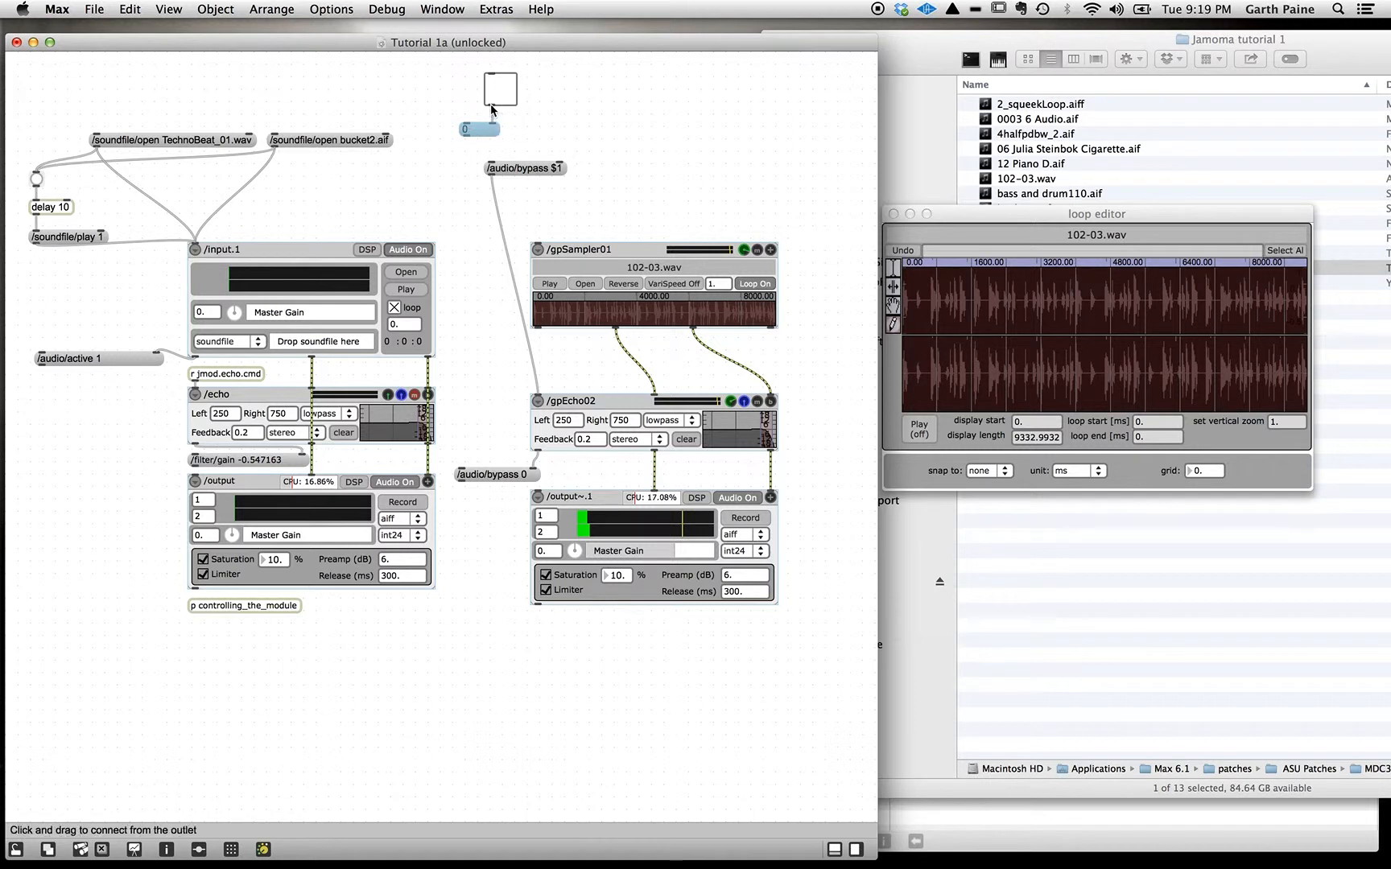
left_click_drag(492, 105, 492, 165)
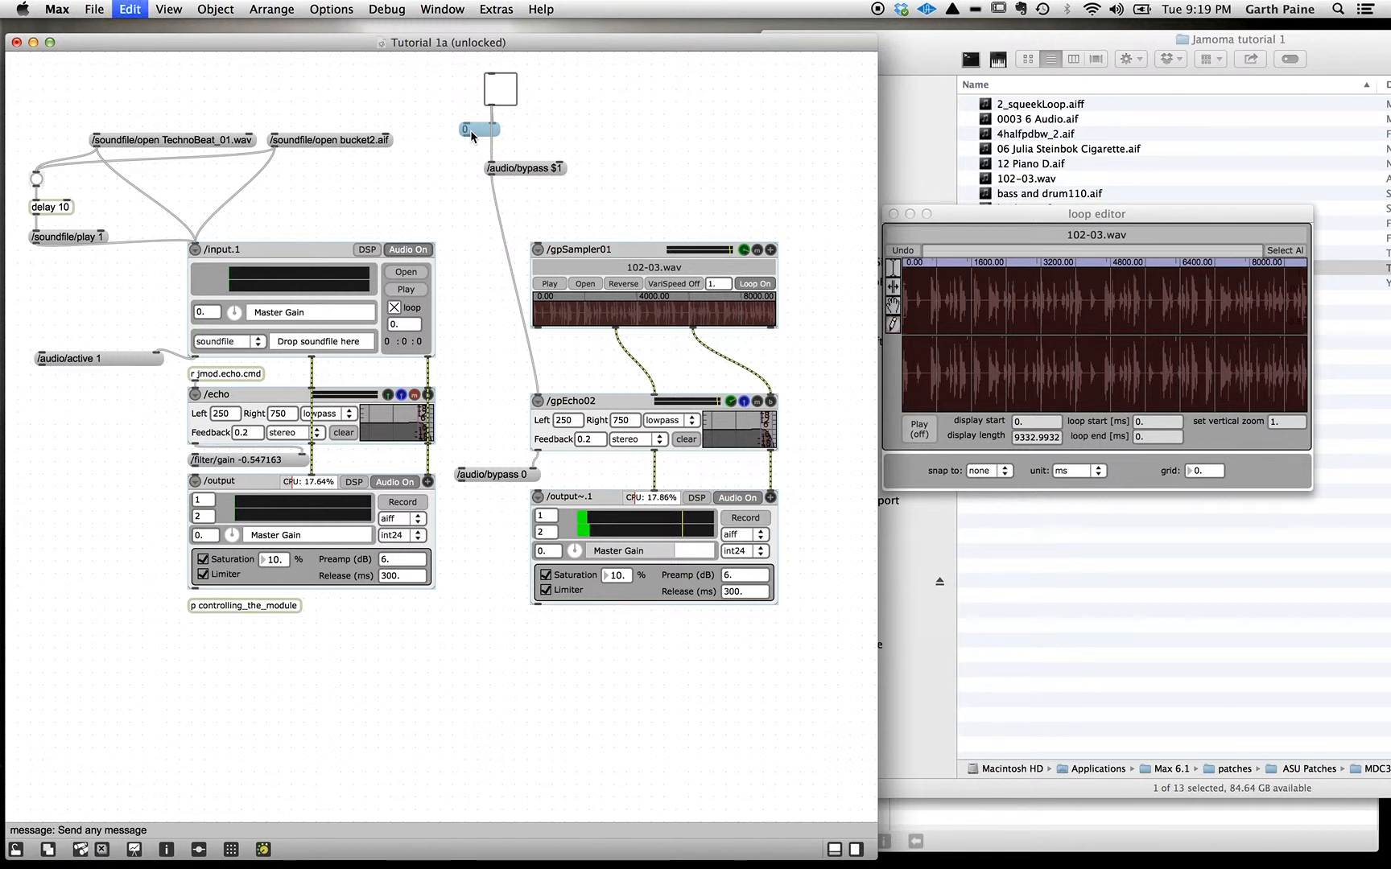
left_click_drag(487, 130, 459, 197)
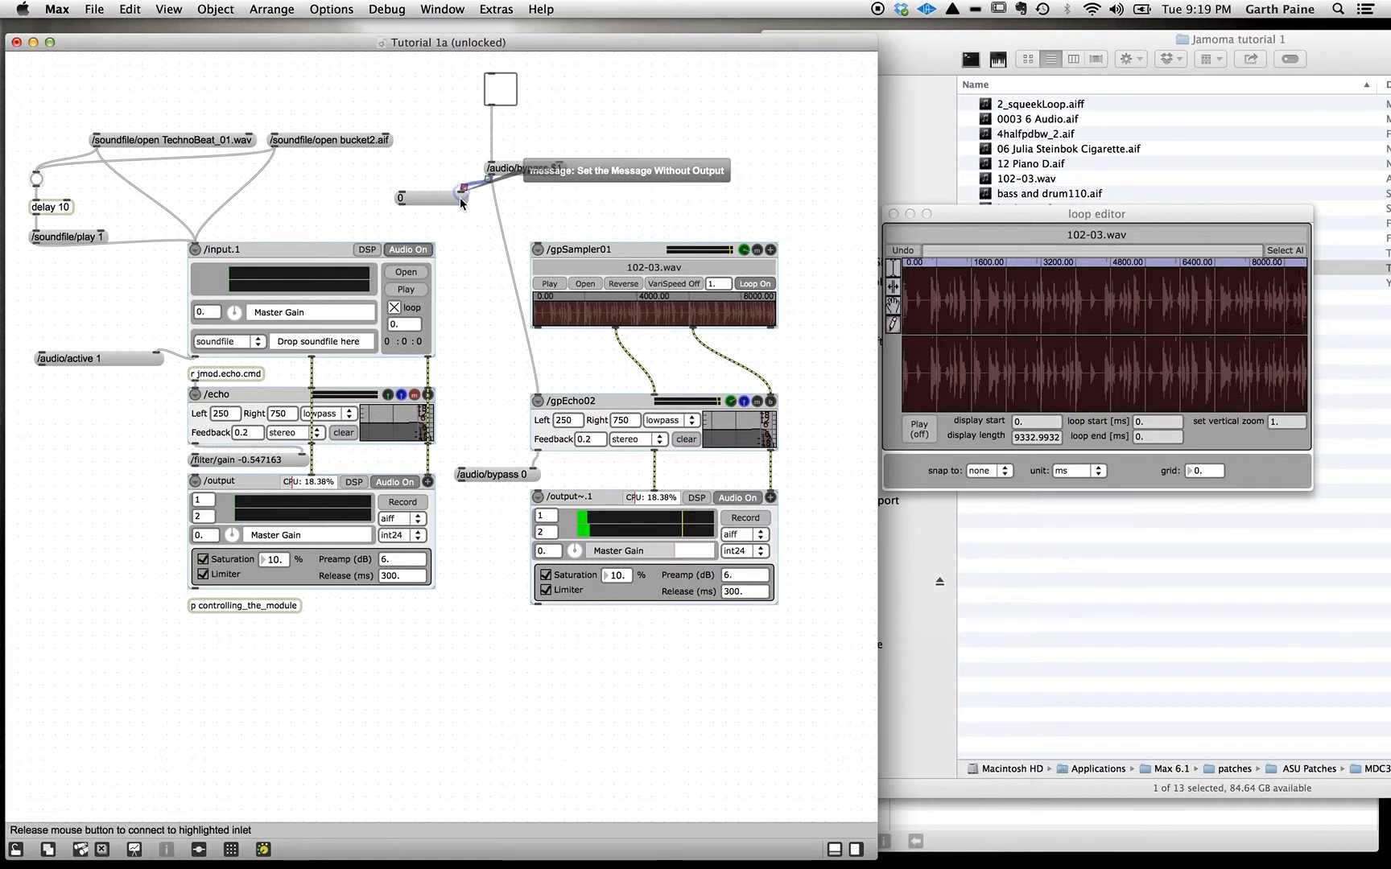
key("super+e")
left_click(497, 94)
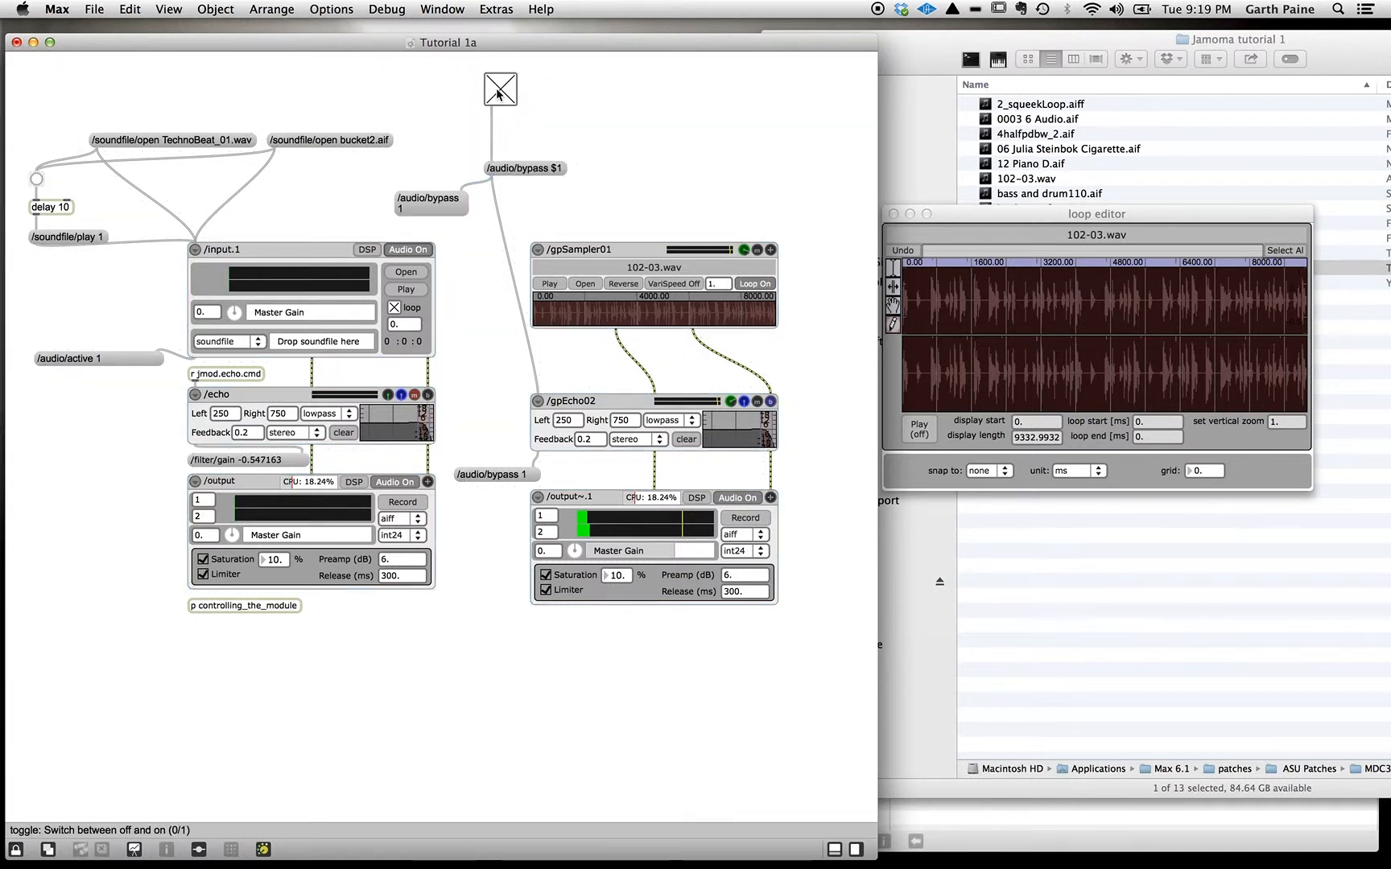
Step: Widen the display box so its message fits on one line, and switch the toggle off in the locked patch
key("super+e")
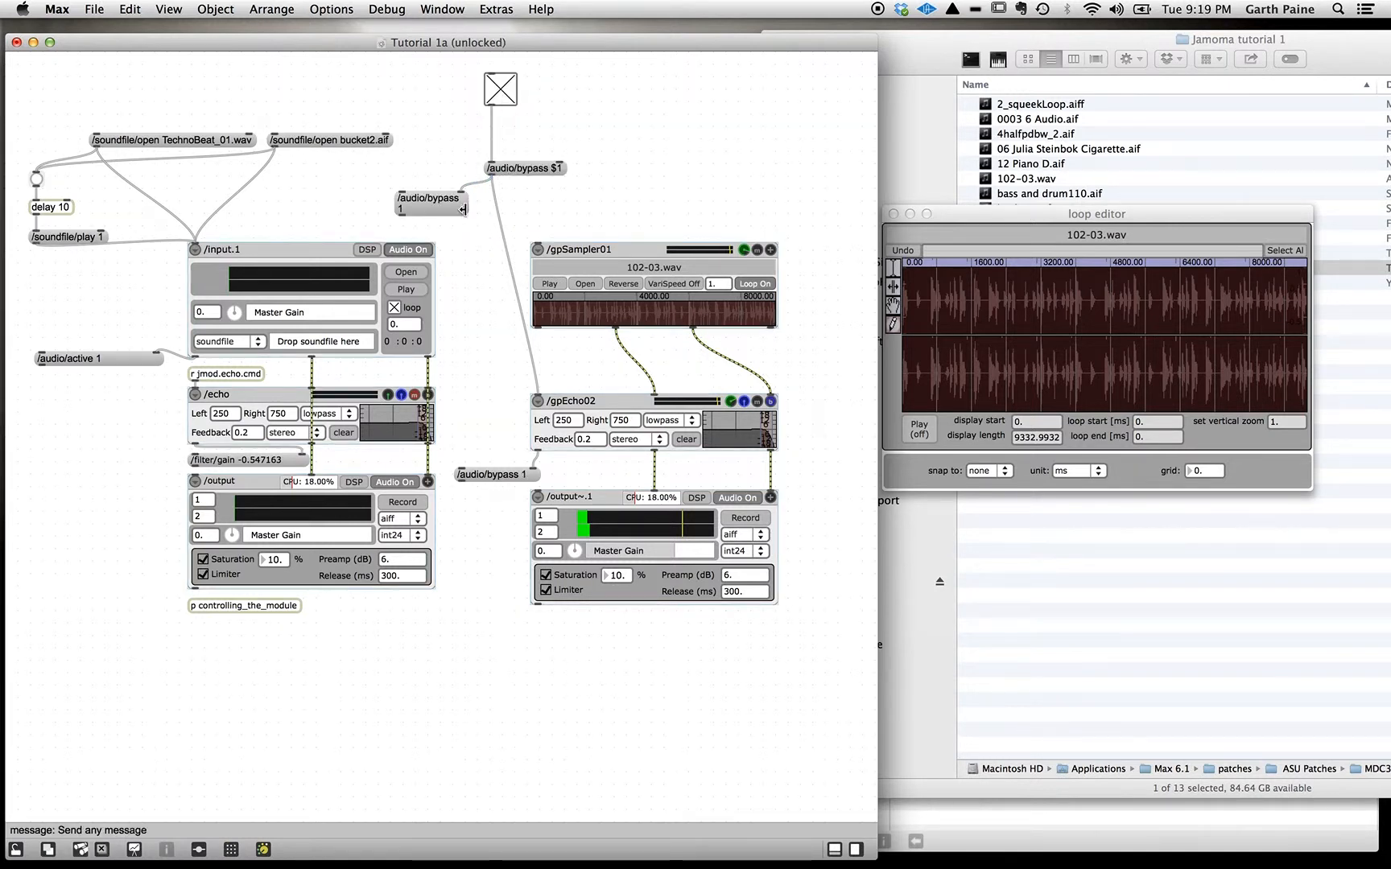
left_click_drag(466, 211, 482, 208)
key("super+e")
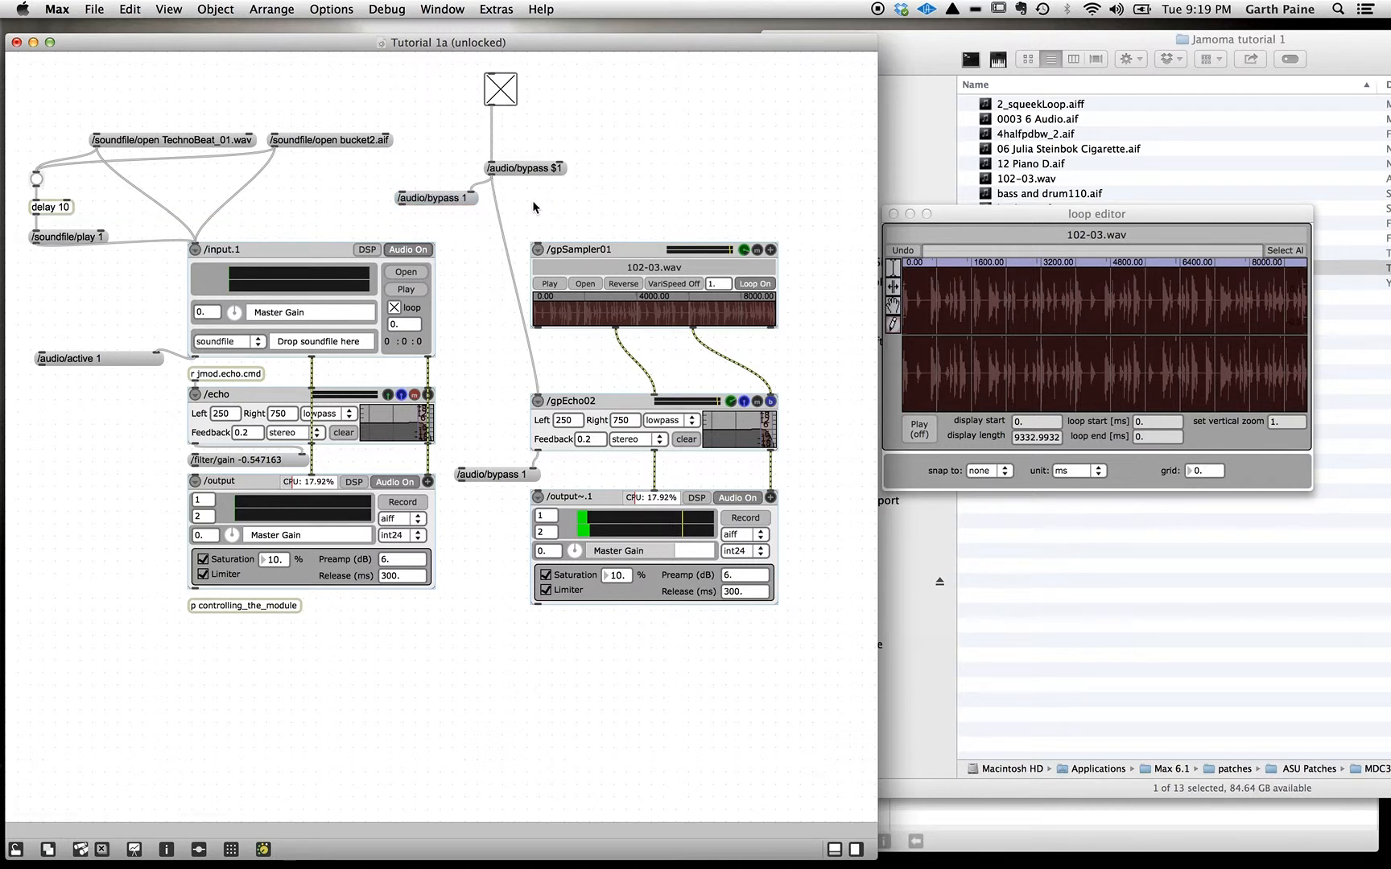
left_click(502, 94)
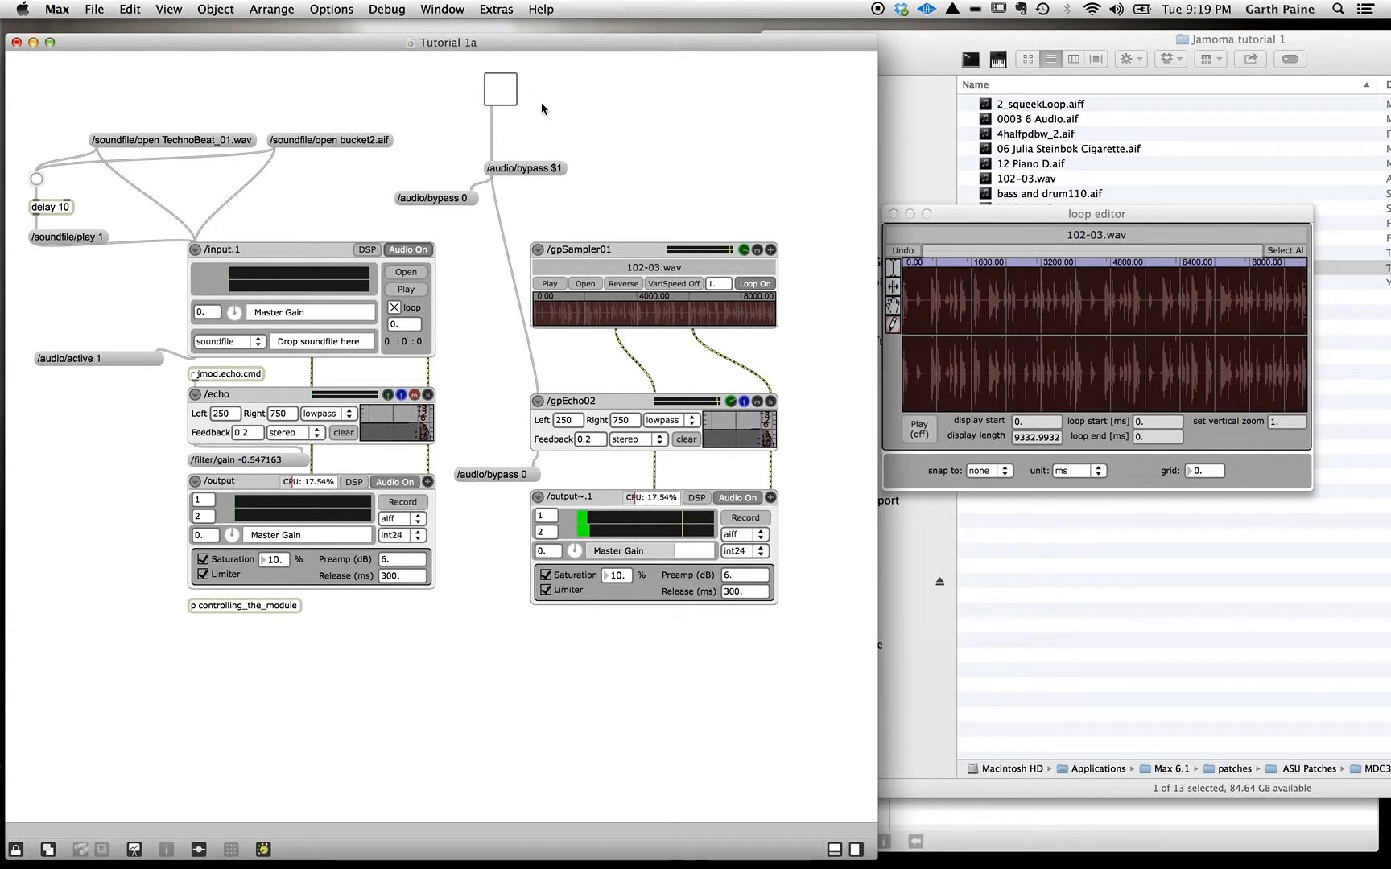
Step: Move the toggle down to just above the "/audio/bypass $1" box and relock the patch
key("super+e")
left_click_drag(502, 89, 500, 146)
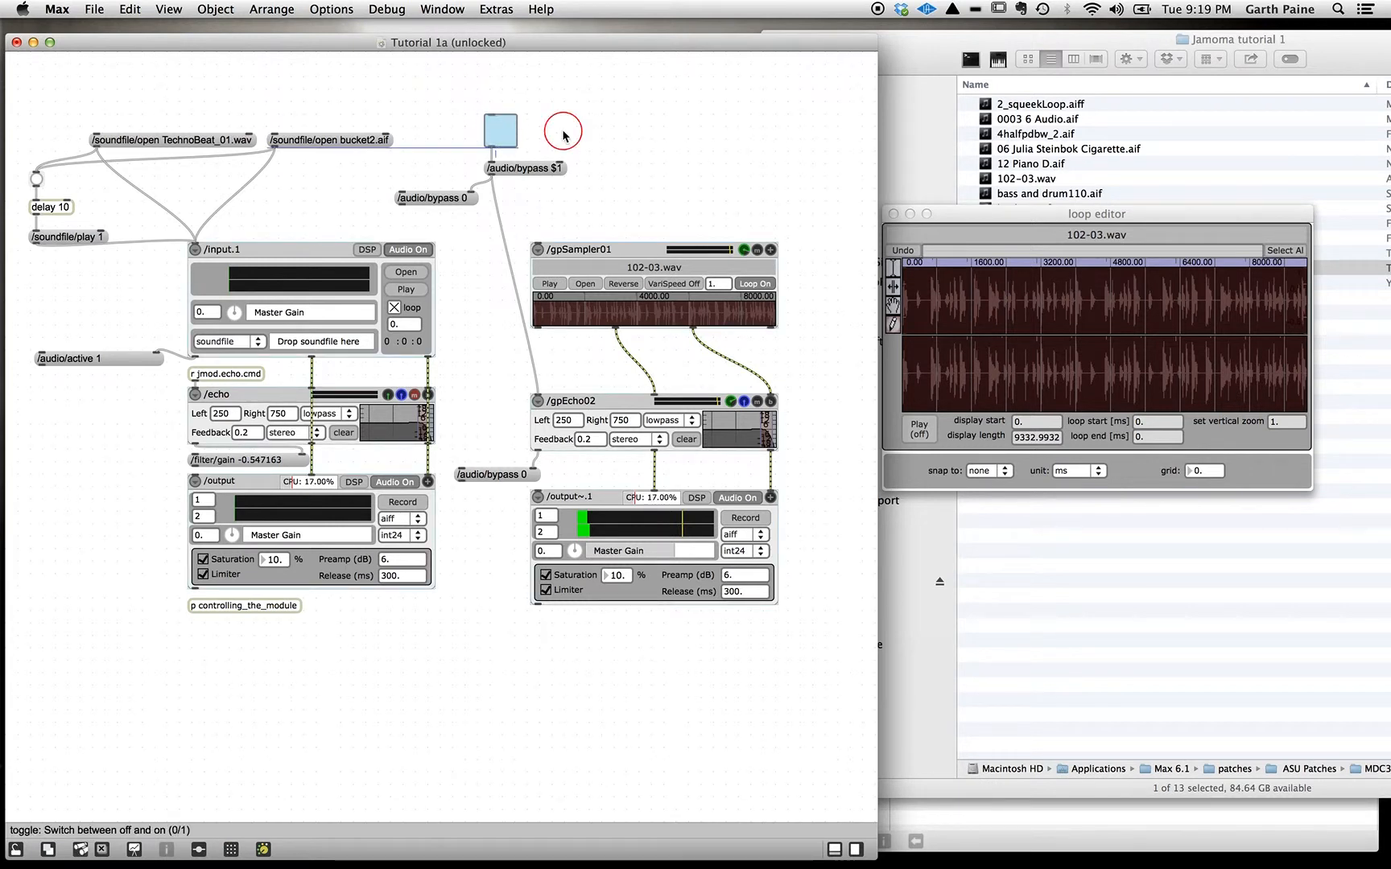
key("super+e")
Step: Play /gpSampler01 while switching the echo bypass on and off repeatedly with the toggle, leaving the echo active and playback stopped
left_click(552, 284)
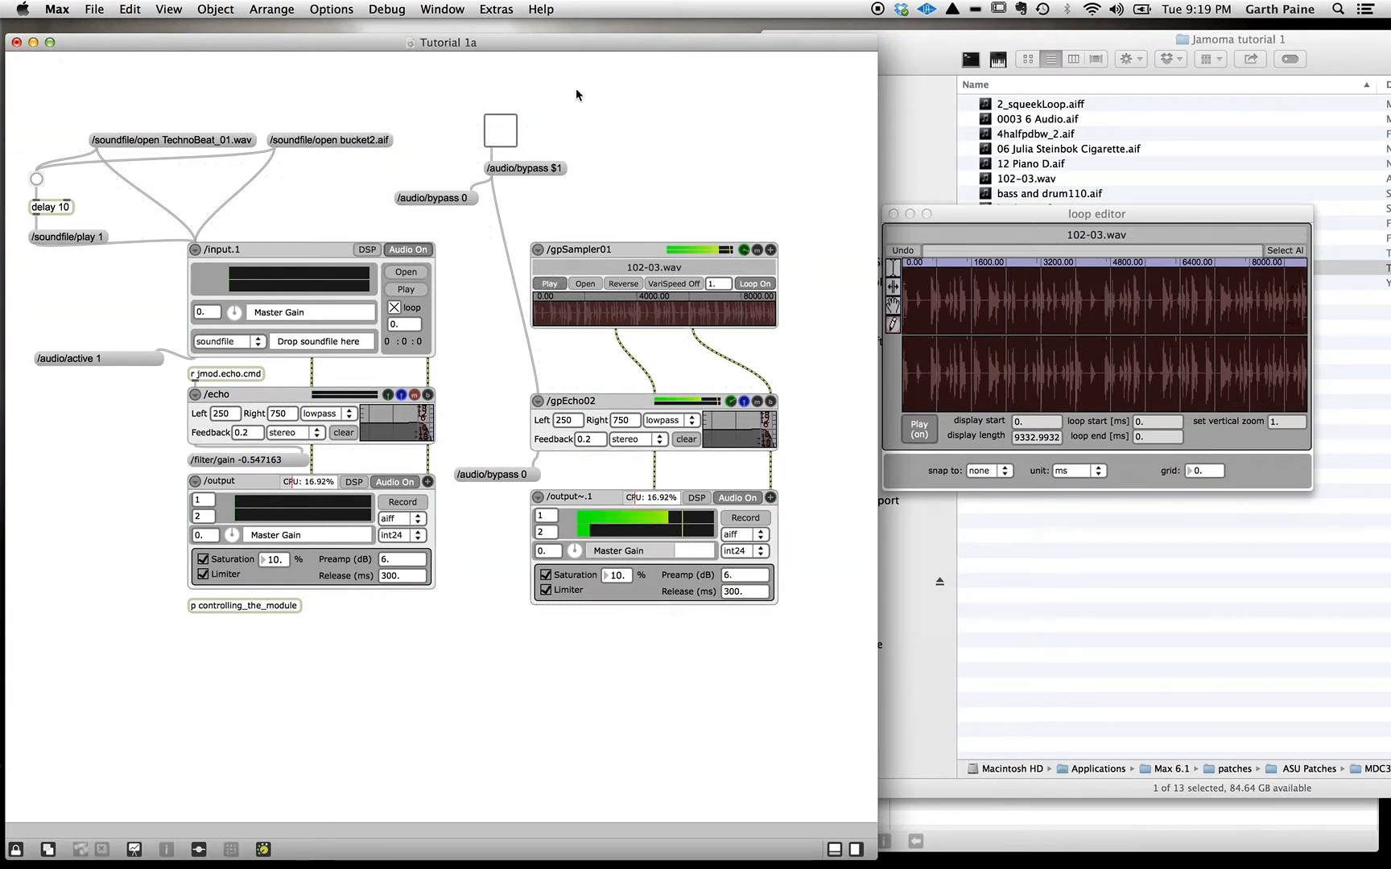
left_click(498, 135)
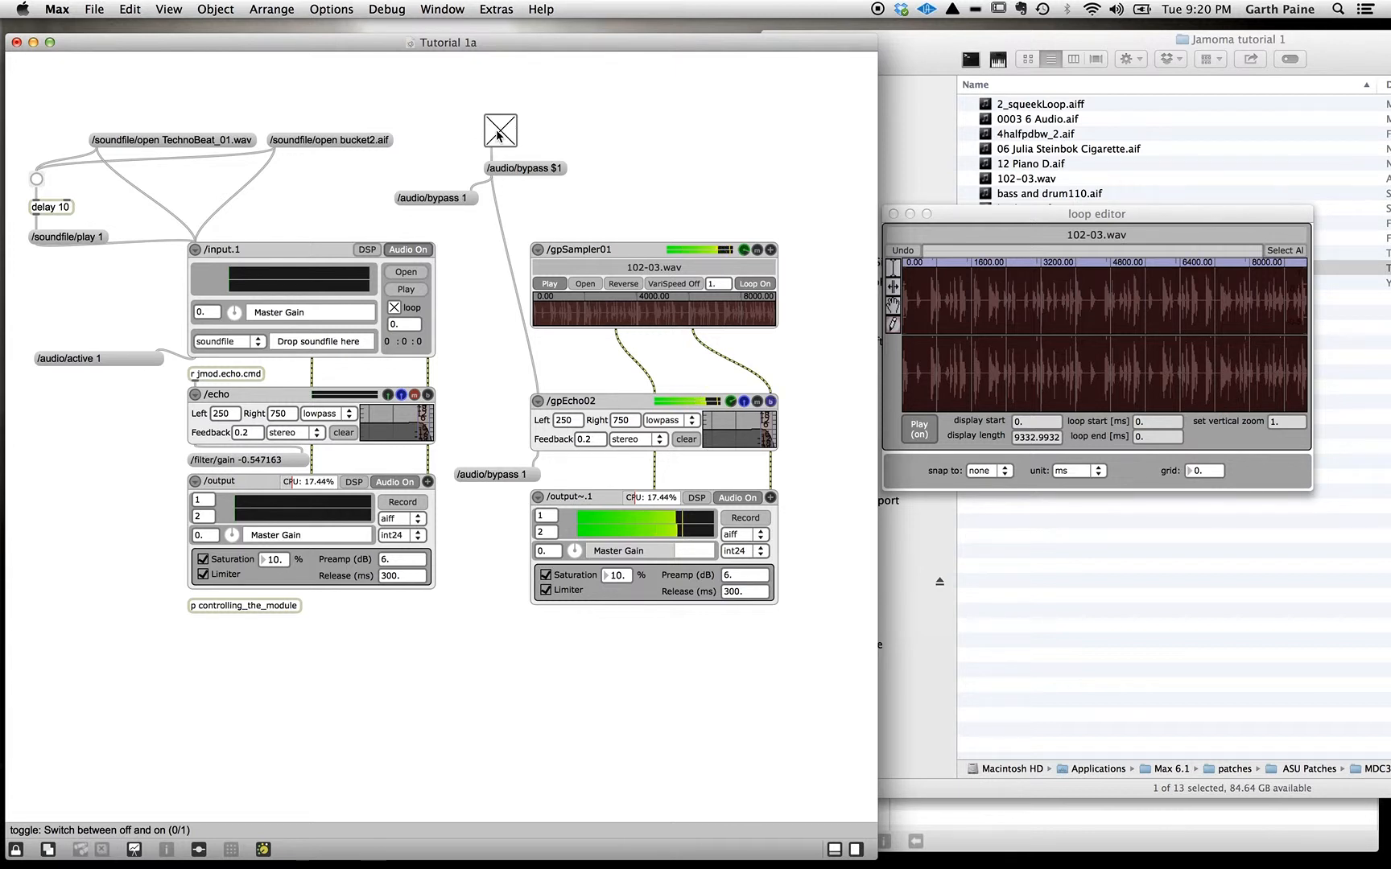
left_click(499, 136)
left_click(498, 136)
left_click(498, 135)
left_click(498, 135)
left_click(498, 135)
left_click(498, 135)
left_click(498, 136)
left_click(498, 135)
left_click(498, 135)
left_click(498, 135)
left_click(498, 135)
left_click(498, 136)
left_click(548, 284)
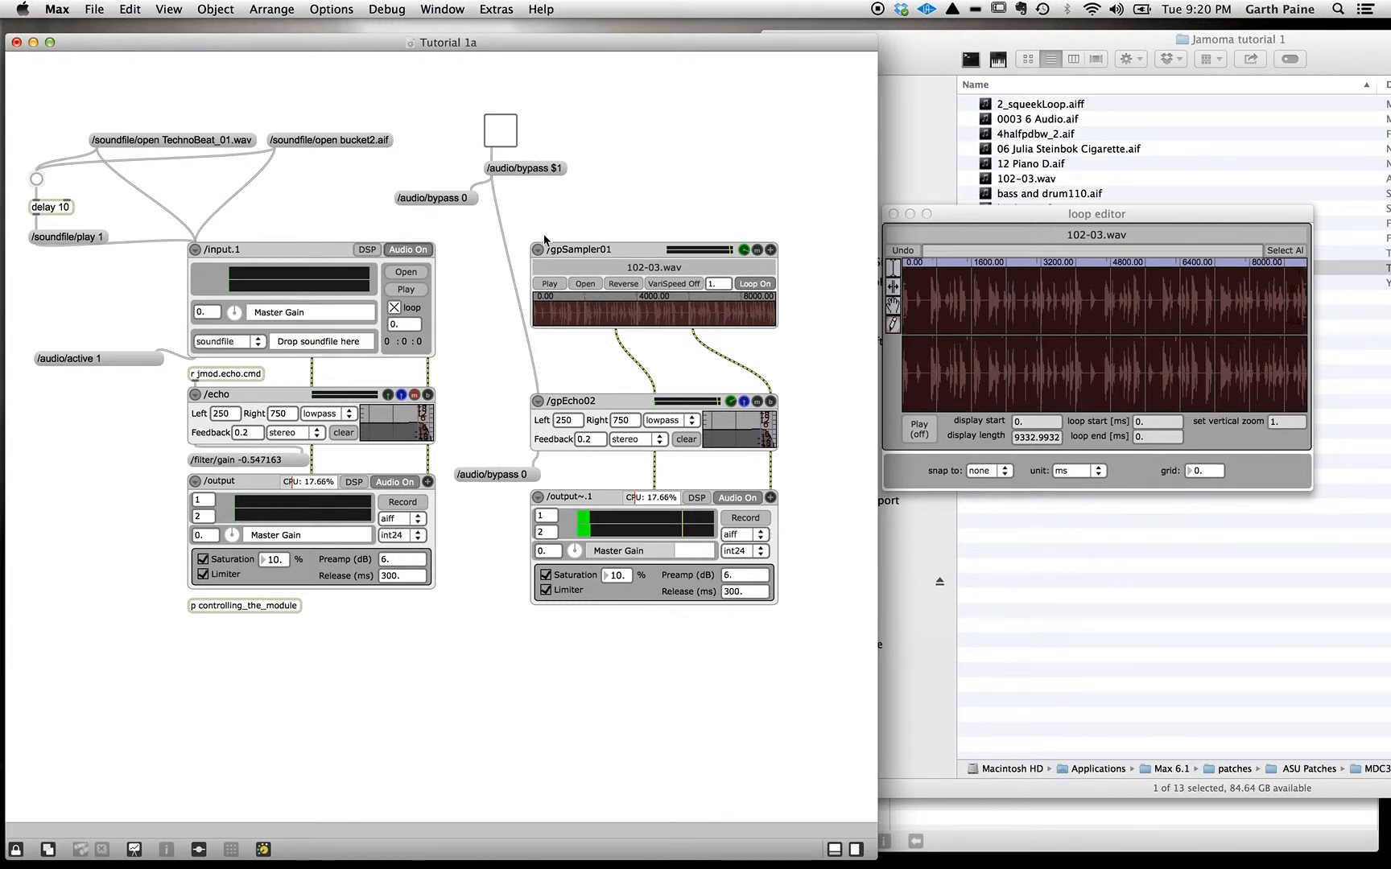
left_click(550, 287)
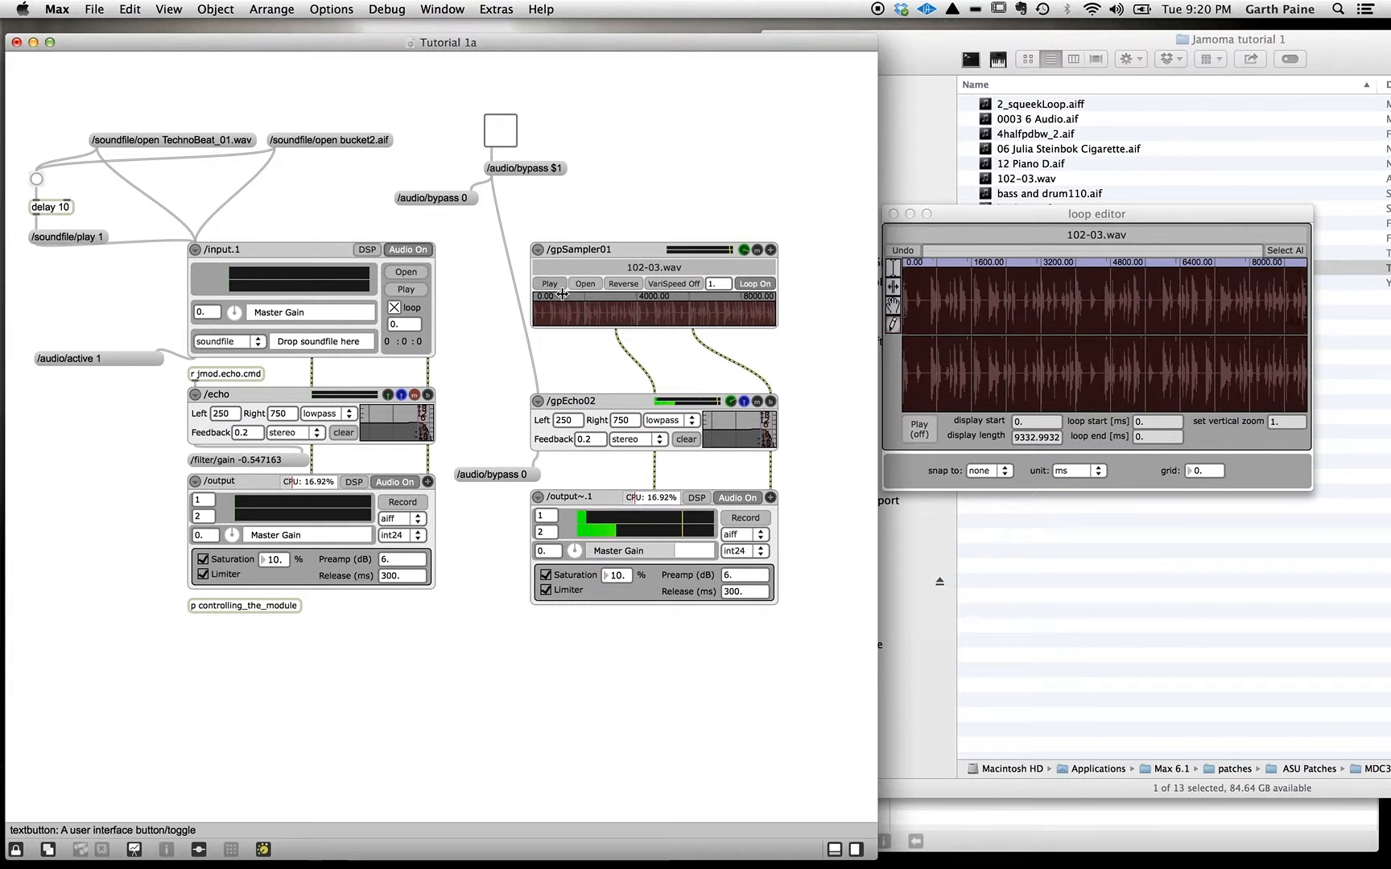
Step: Set /gpEcho02's feedback to 0.6 and play /gpSampler01 to hear the effect
left_click(591, 445)
left_click_drag(592, 446, 588, 410)
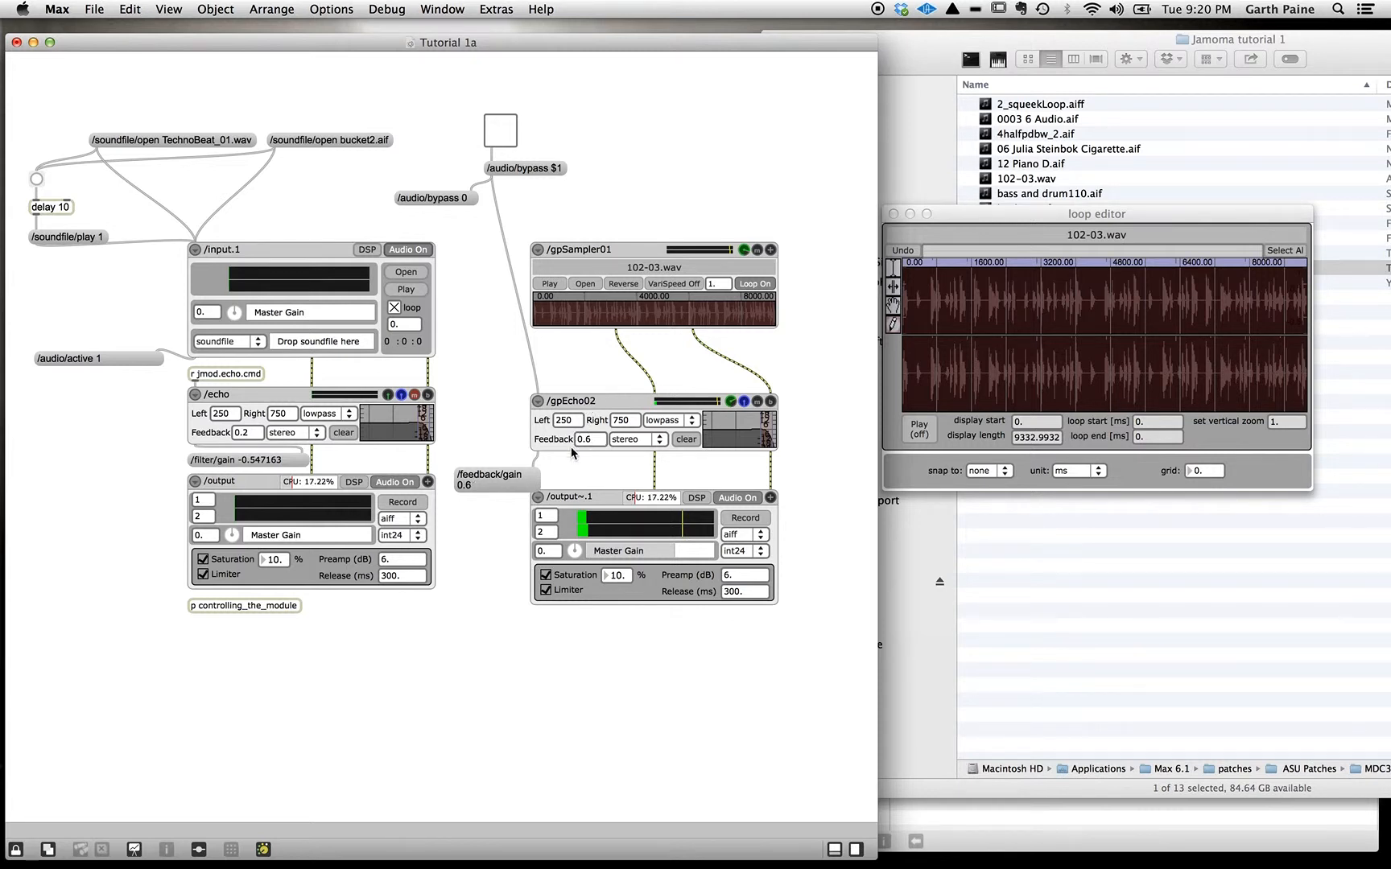
left_click(552, 286)
left_click(550, 284)
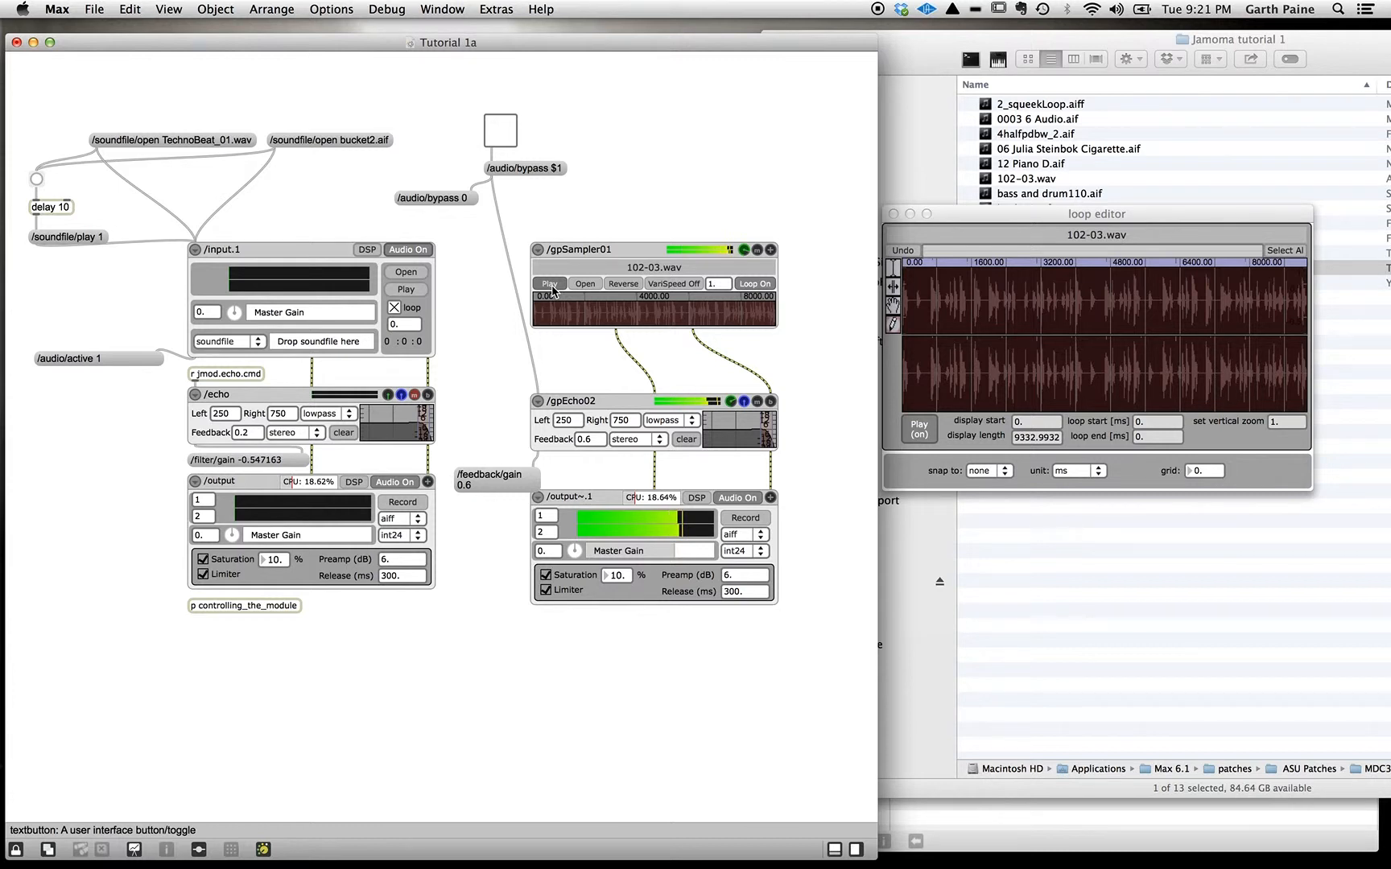
Step: Switch the echo bypass on and off twice with the toggle during playback, leave it off, and stop /gpSampler01
left_click(503, 133)
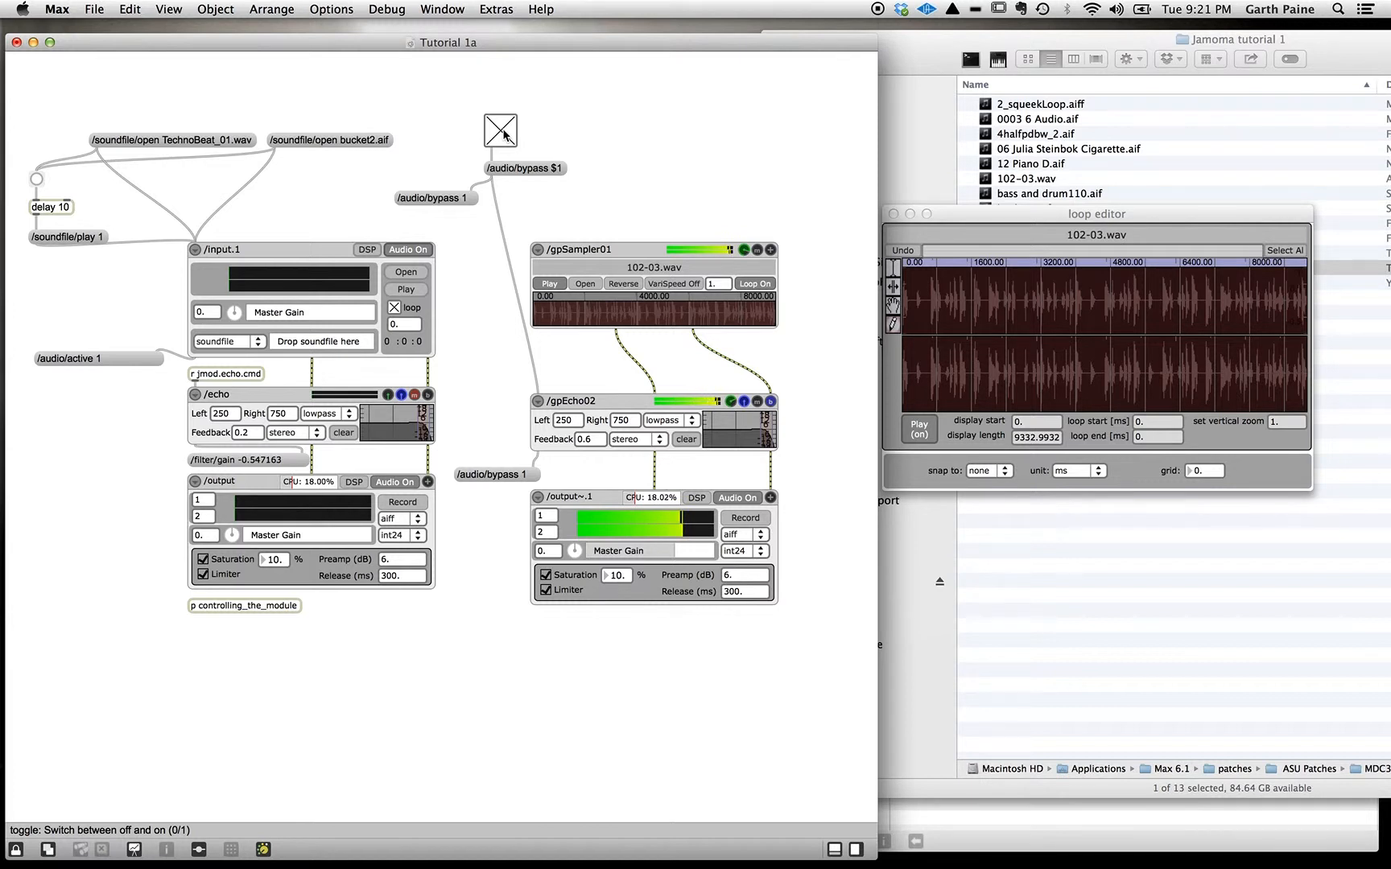
left_click(503, 133)
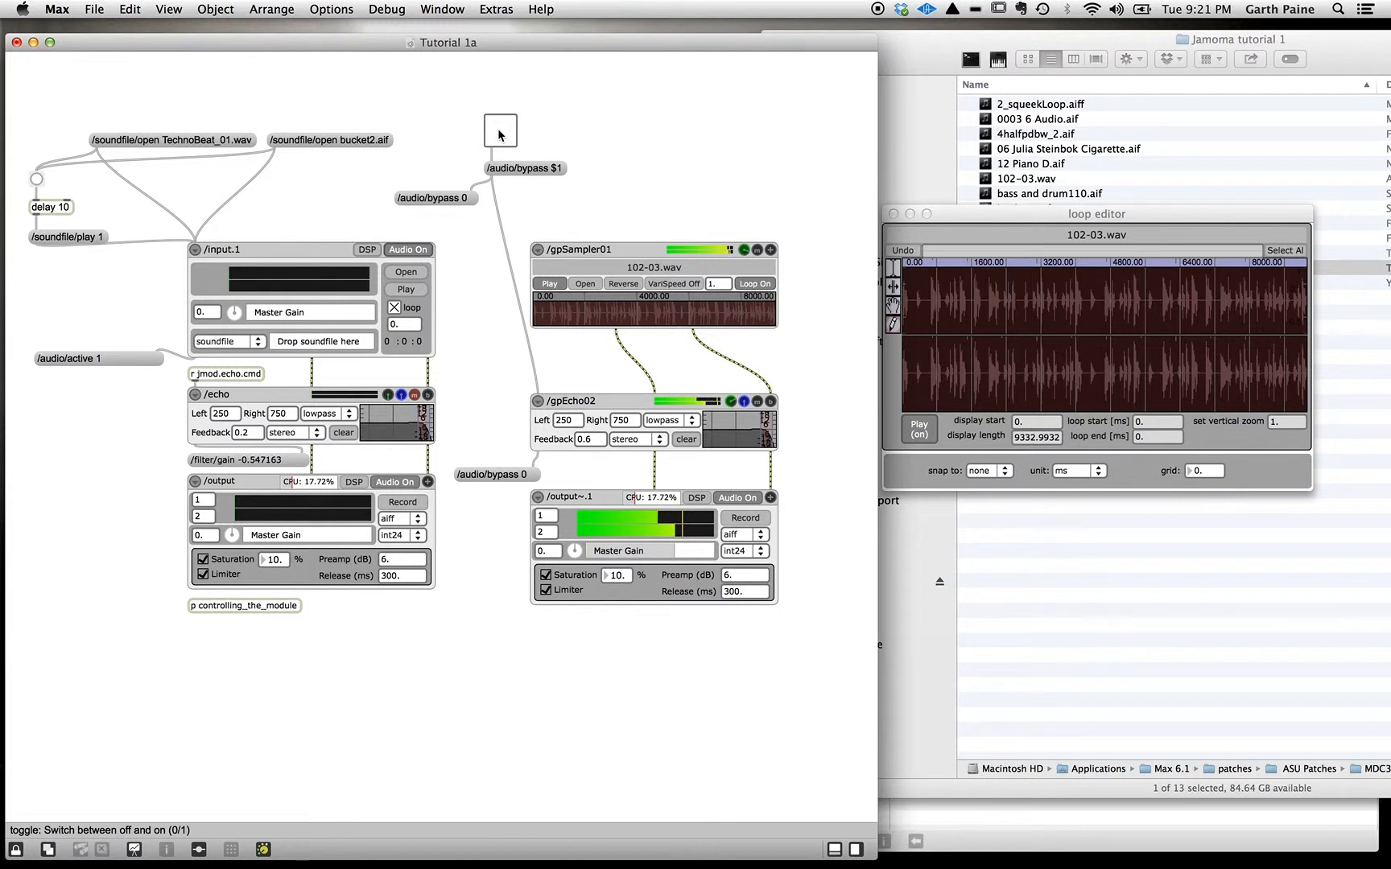
left_click(499, 135)
left_click(499, 134)
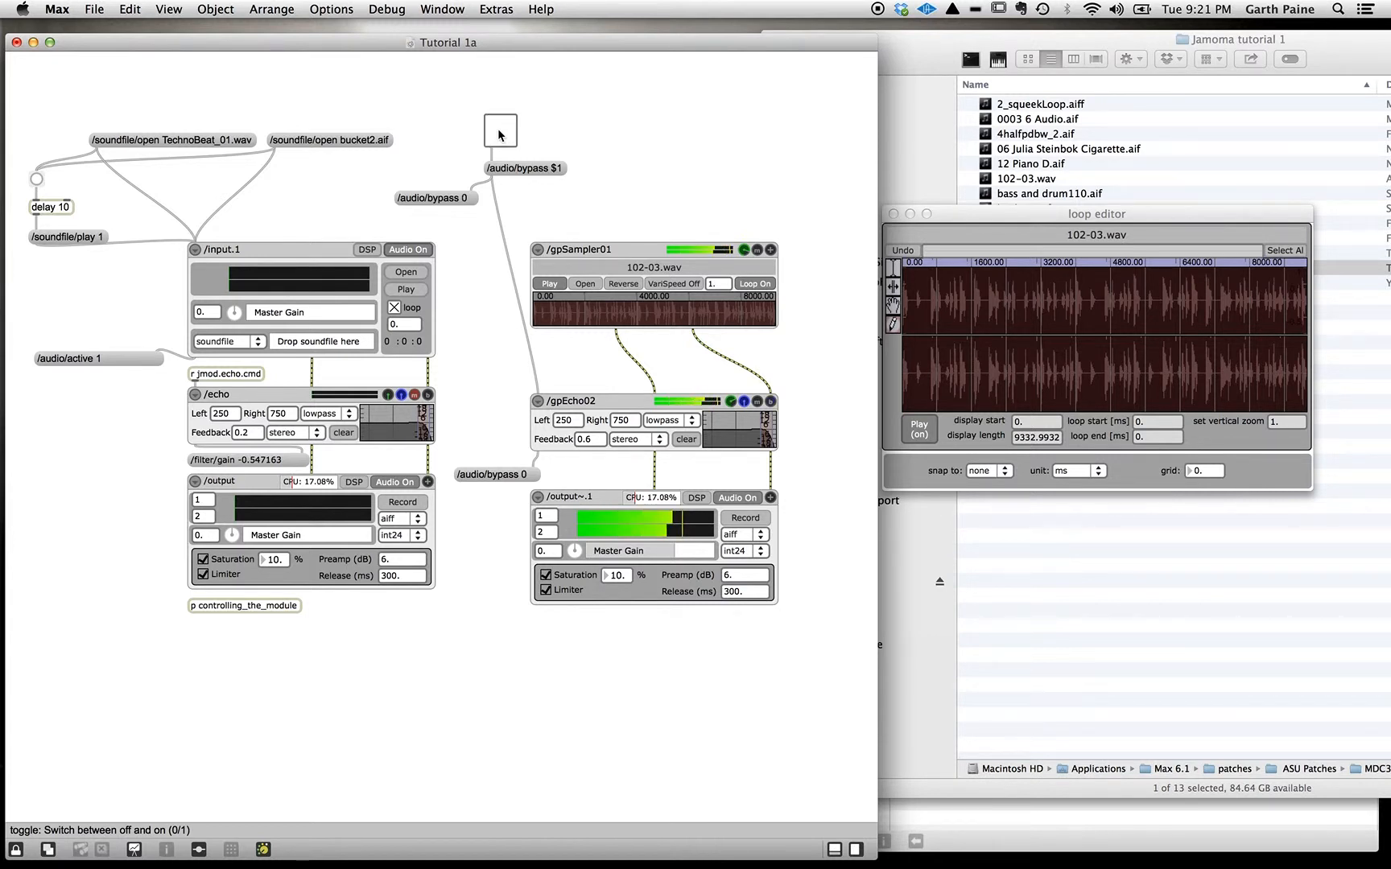
left_click(549, 283)
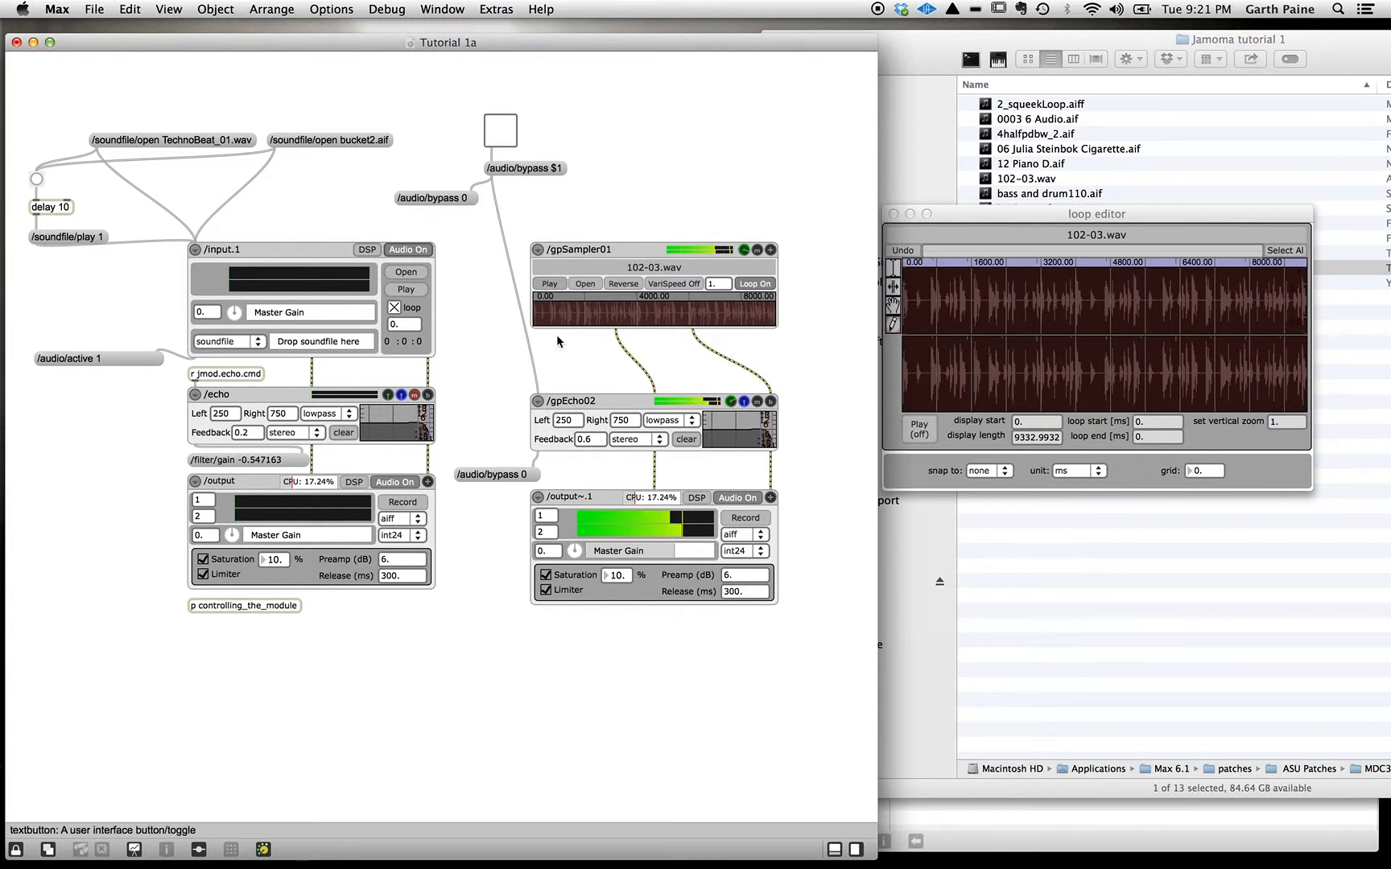
Step: Set /gpEcho02's left delay time to 1500 ms, and play /gpSampler01 for a while before stopping it
left_click(565, 421)
type("1500")
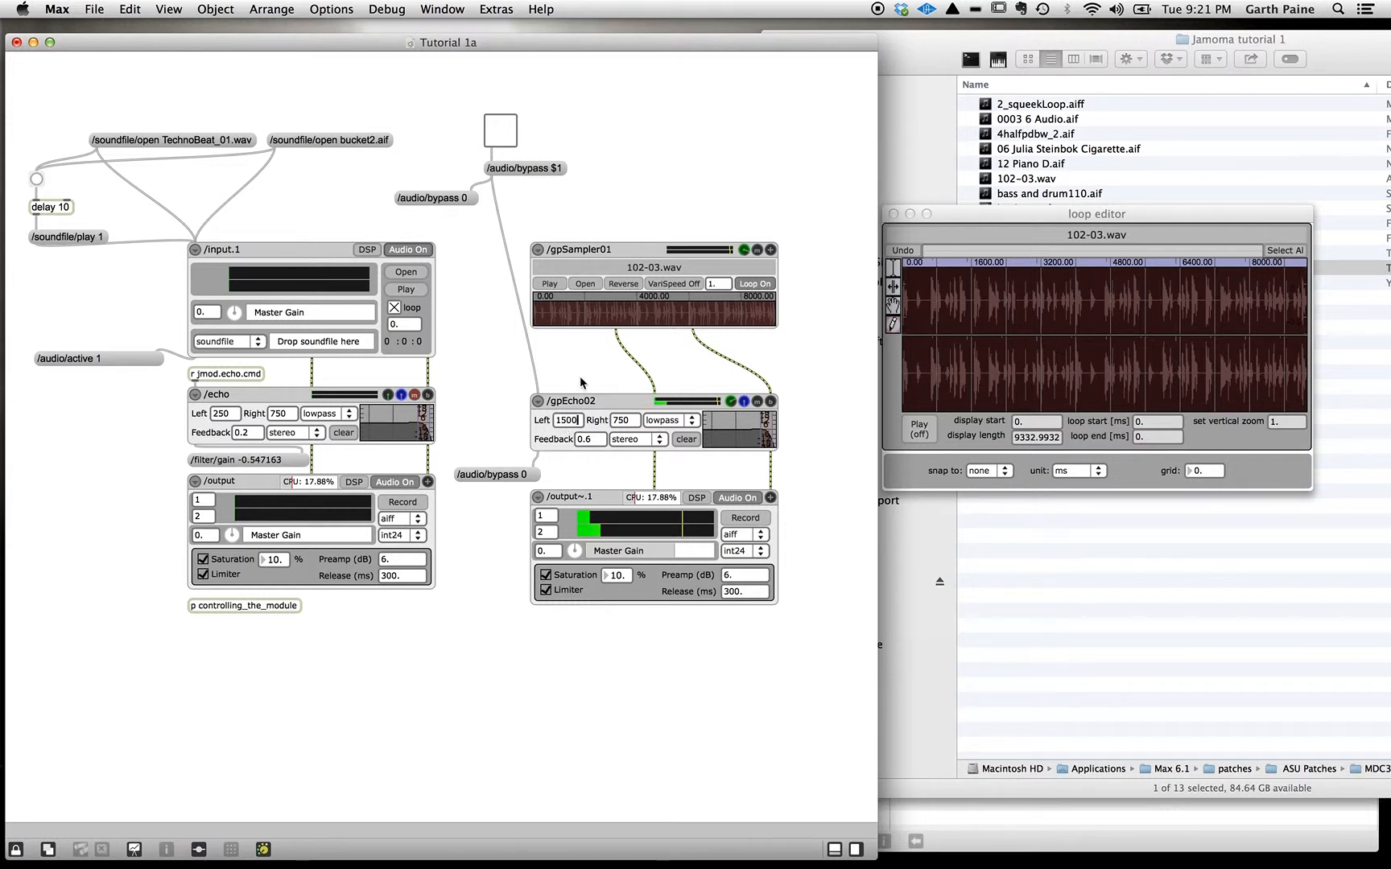
key("Return")
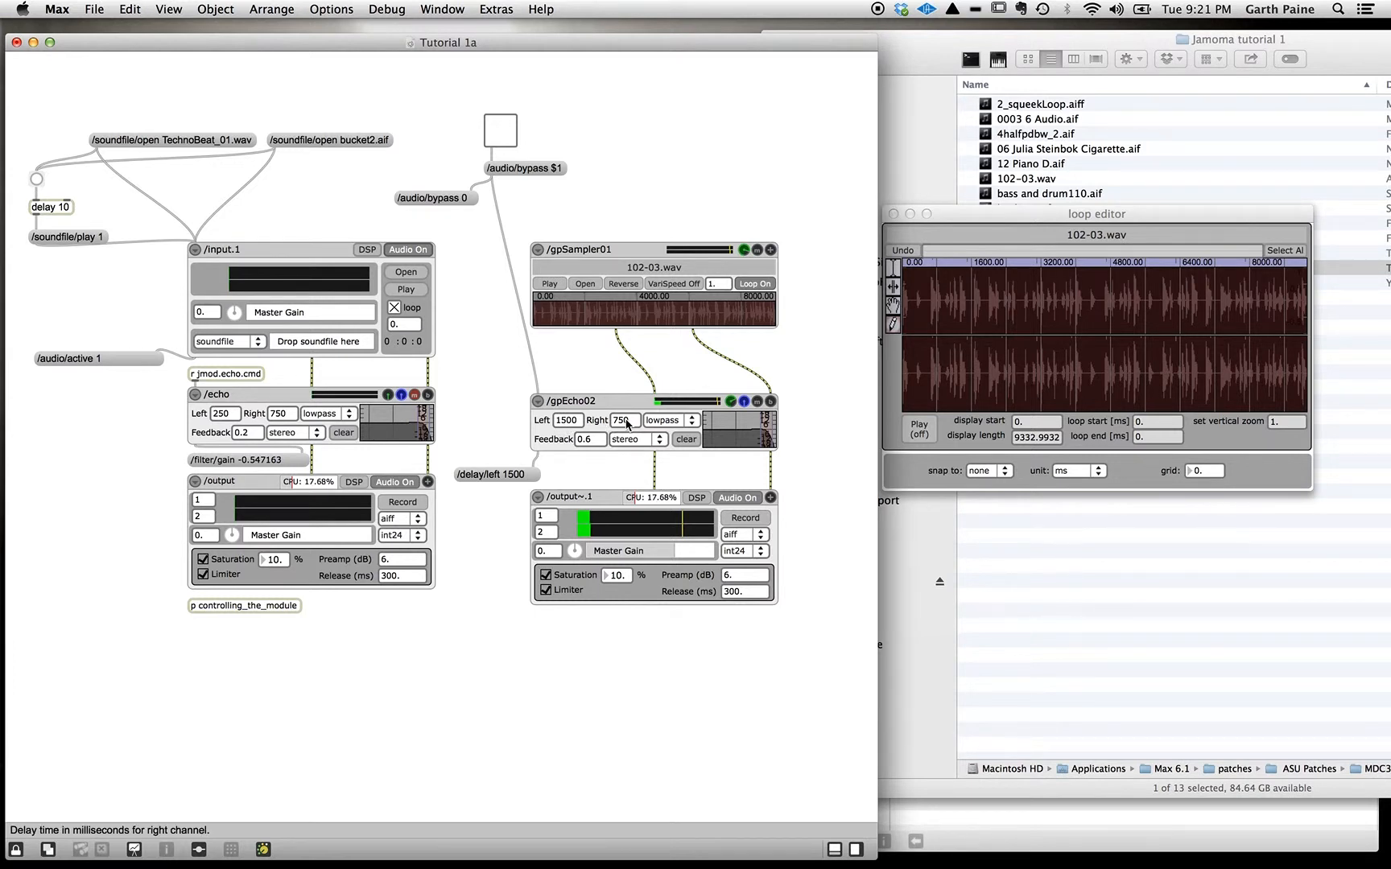
left_click(549, 286)
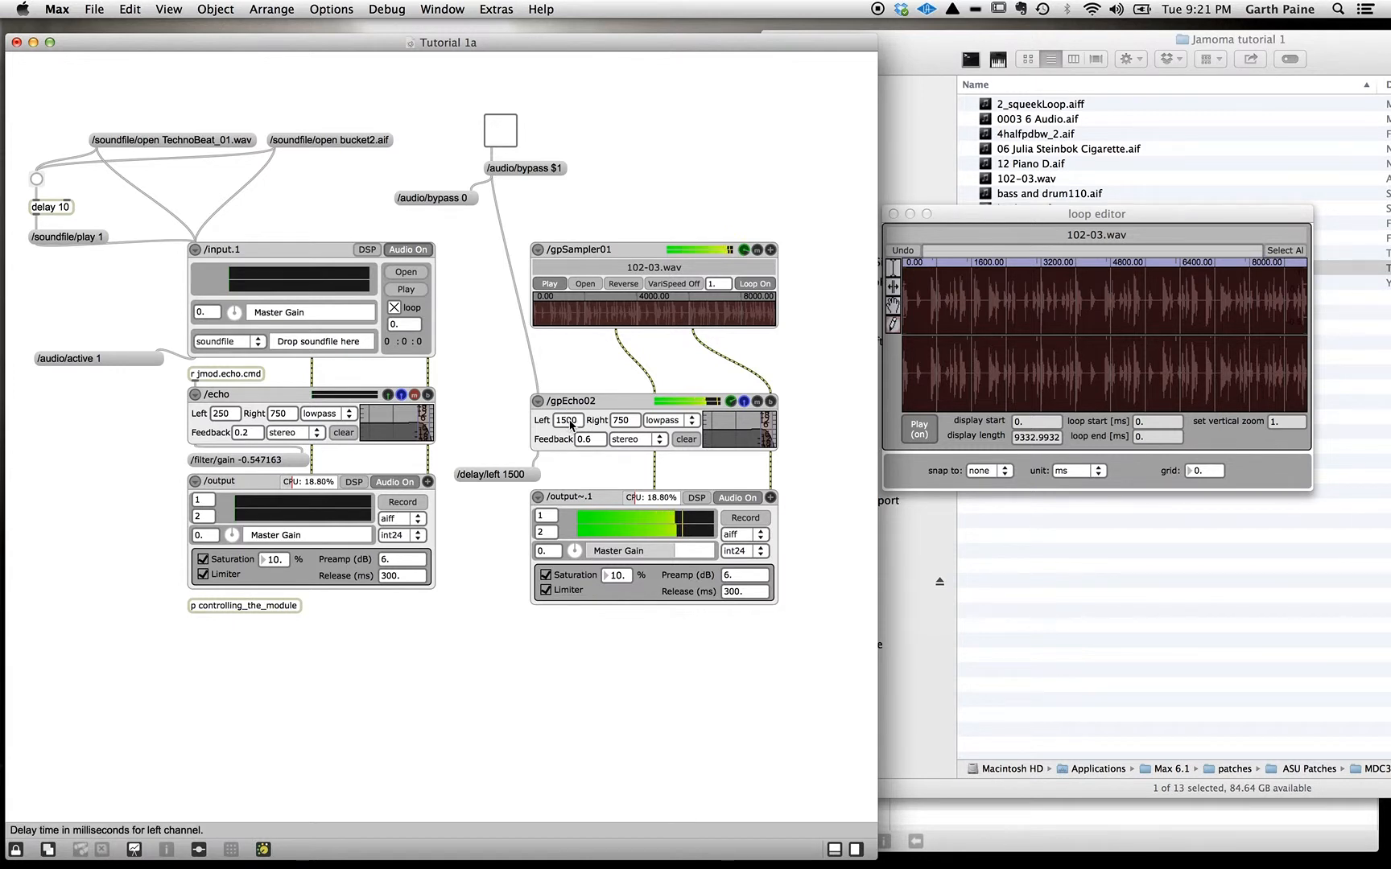
left_click(555, 289)
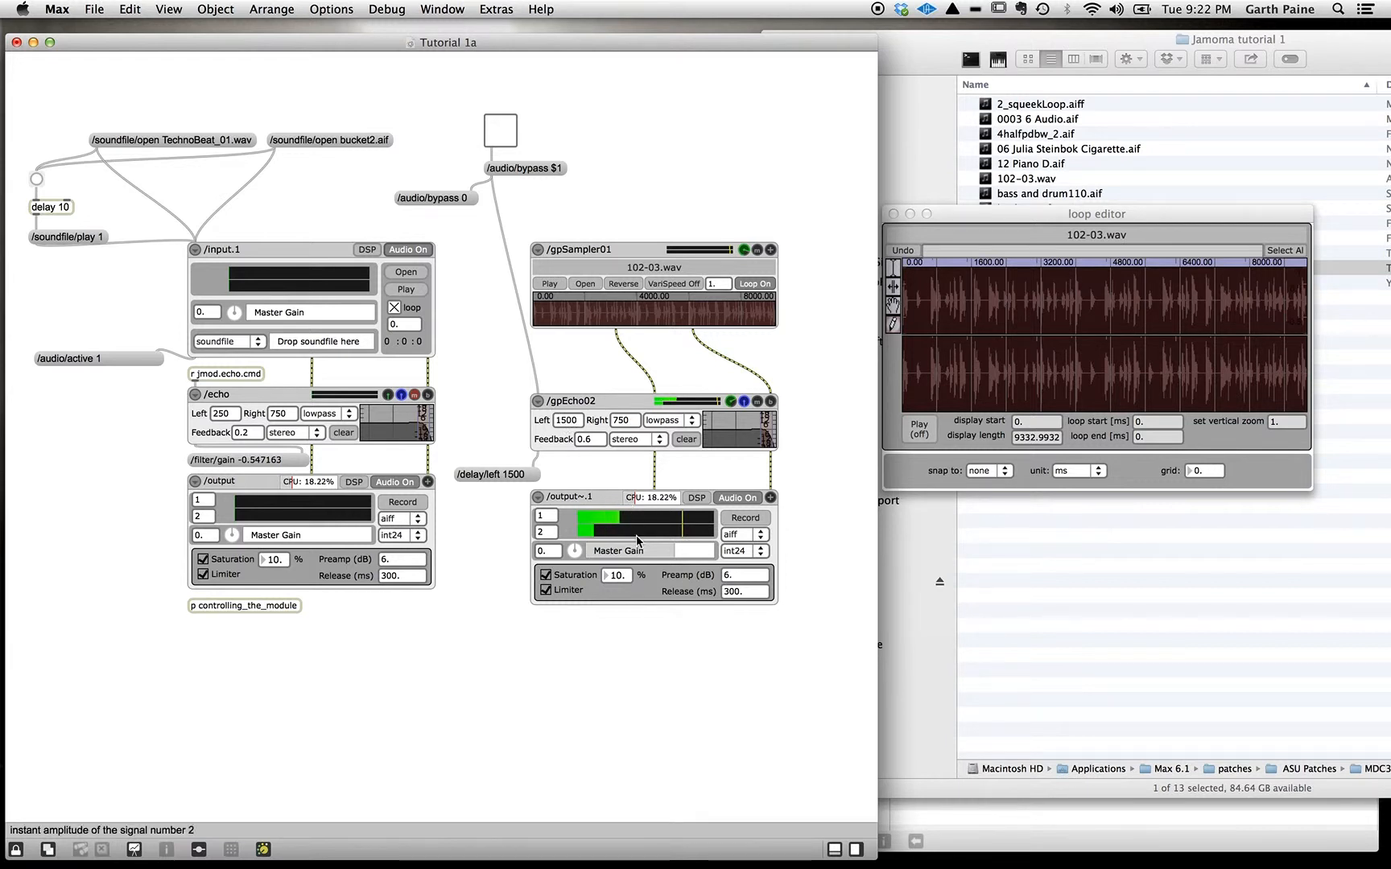
Step: Lower the /output~.1 master gain slightly, and set /gpEcho02's filter to highpass at about 751 Hz
mouse_move(672, 555)
left_mouse_down()
mouse_move(711, 550)
mouse_move(669, 556)
left_mouse_up()
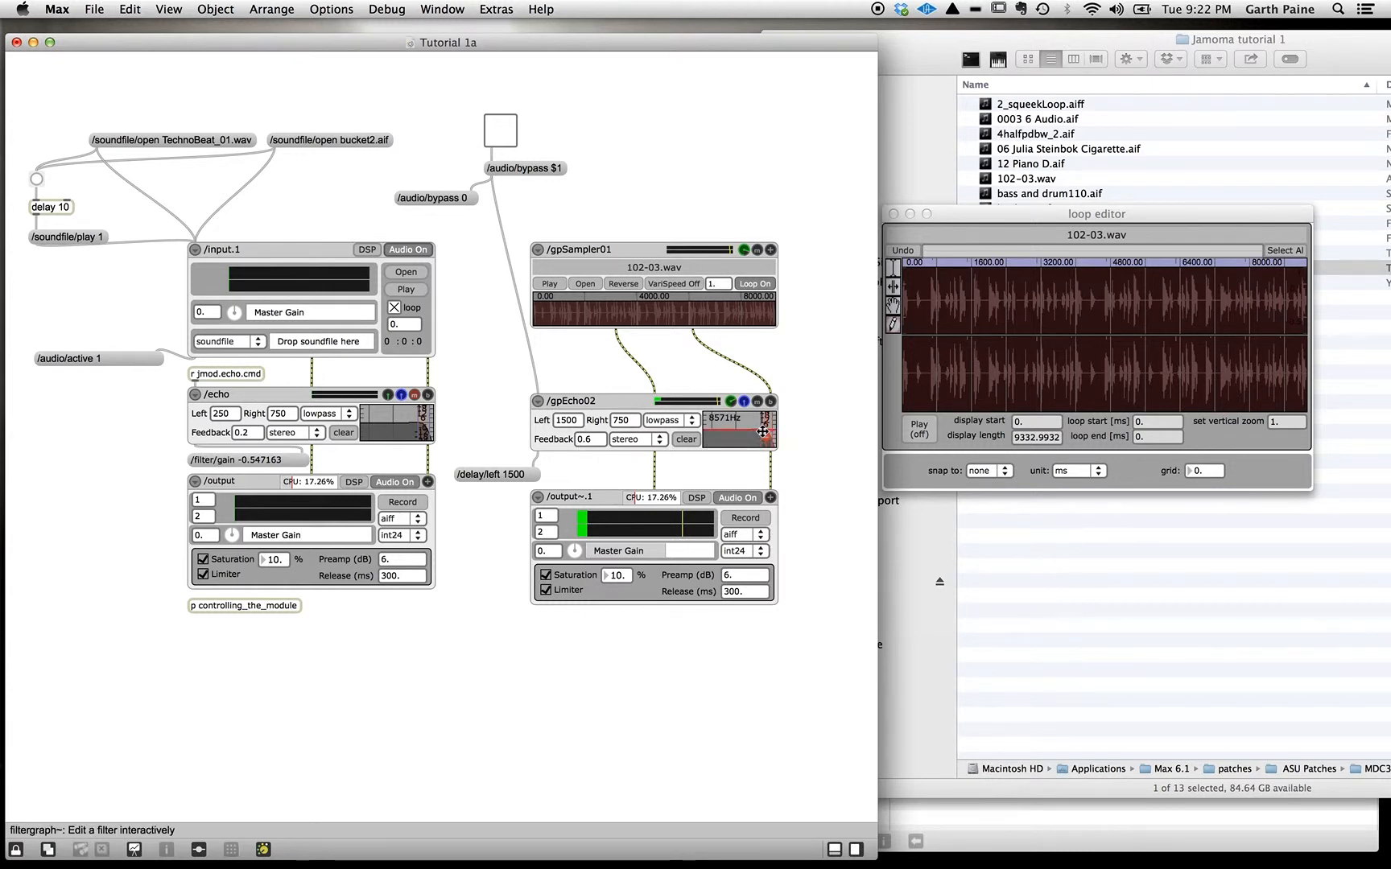
mouse_move(762, 431)
left_mouse_down()
mouse_move(709, 431)
mouse_move(761, 431)
left_mouse_up()
left_click(664, 420)
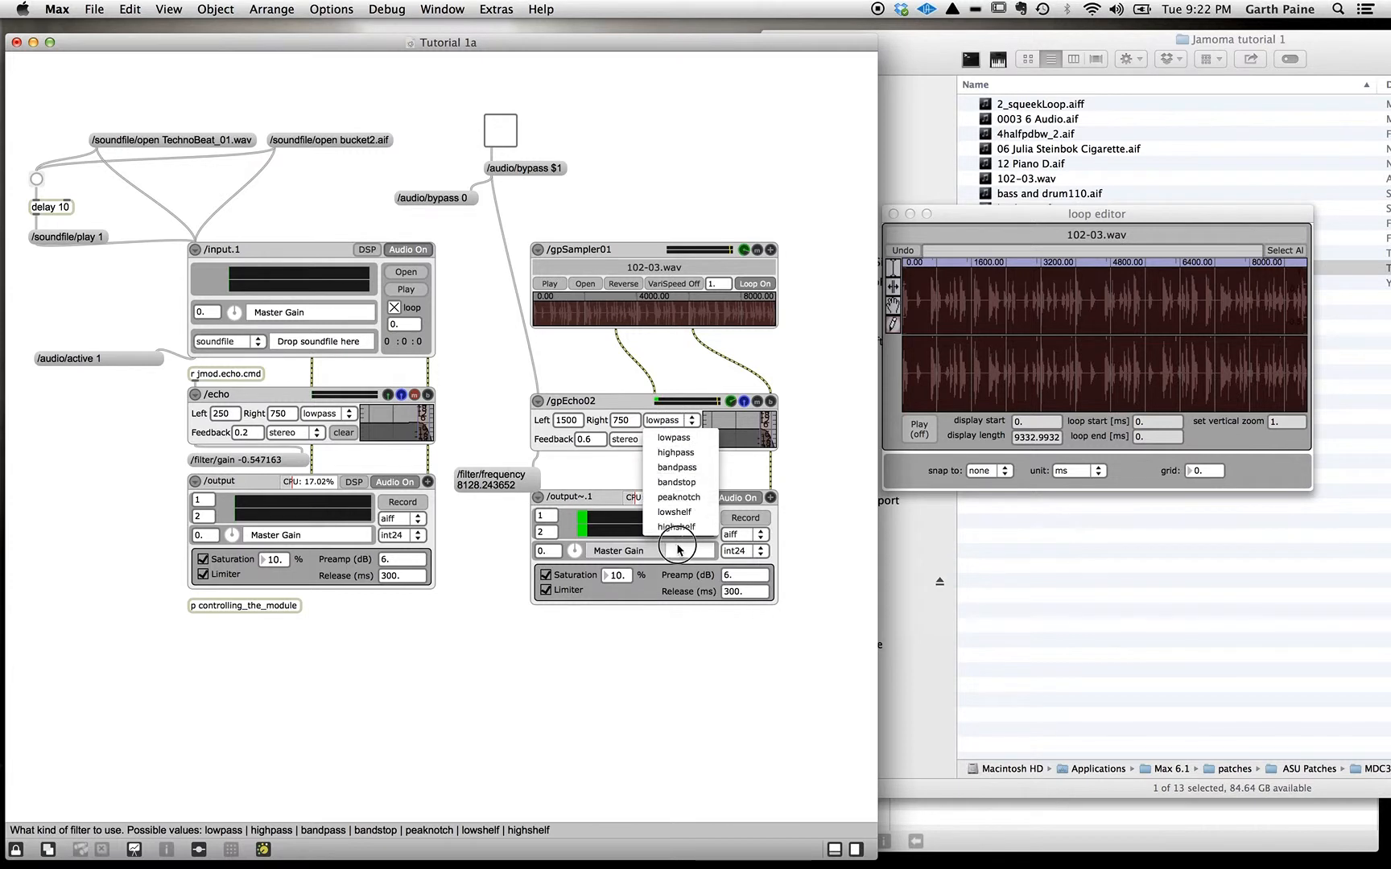
left_click_drag(671, 403, 677, 356)
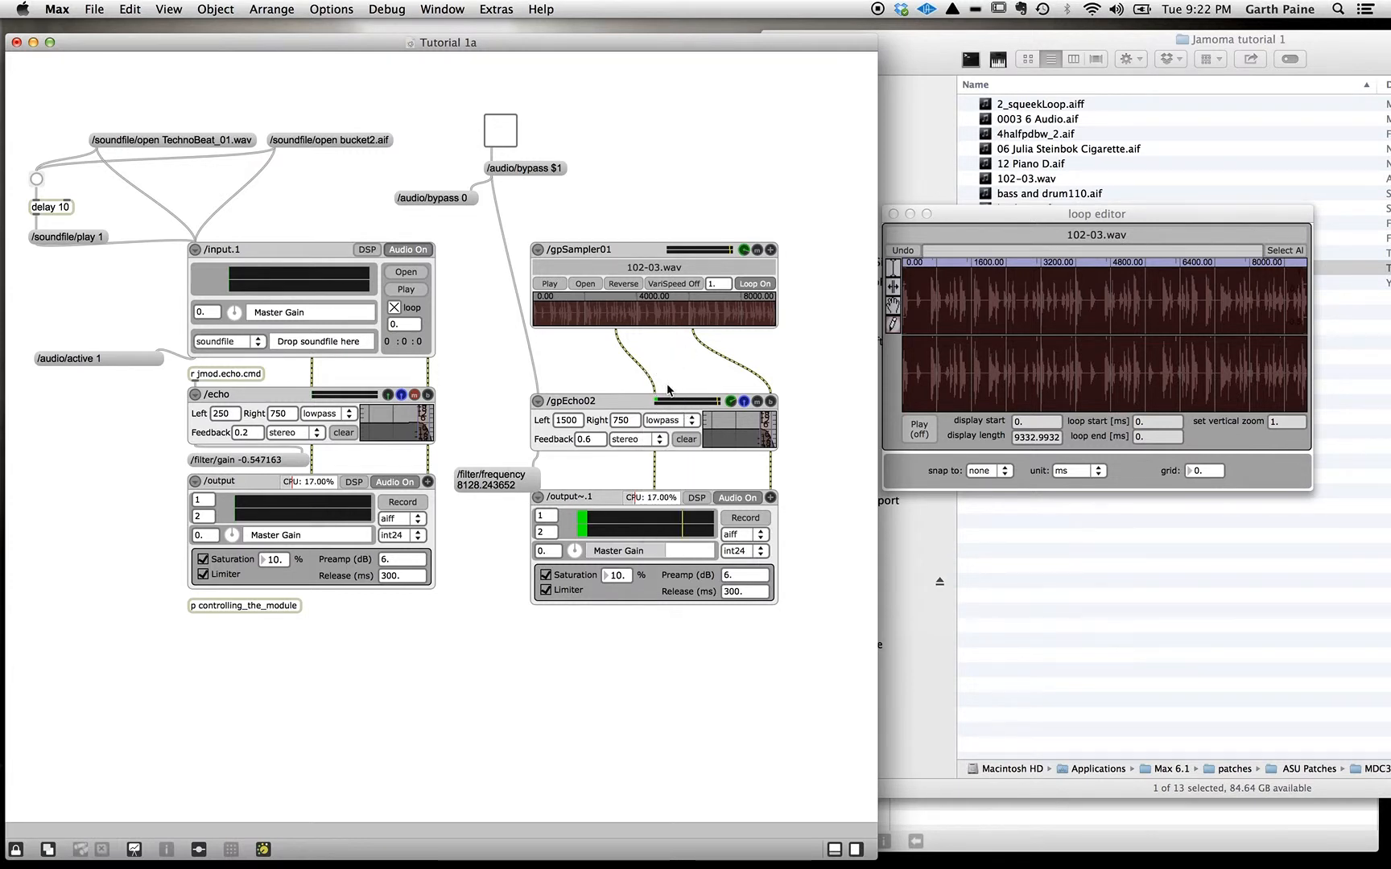
left_click(664, 422)
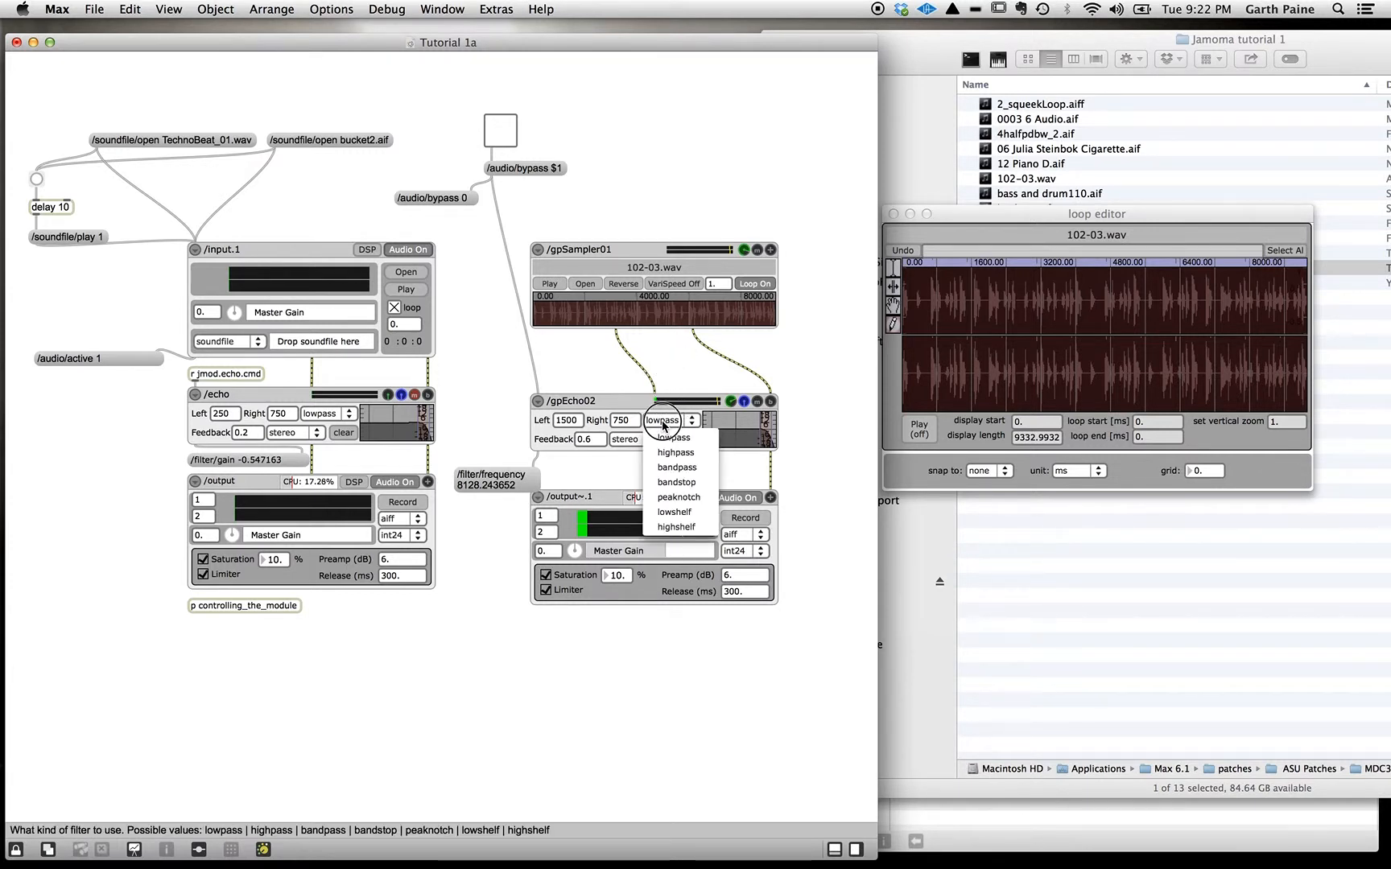
left_click(668, 453)
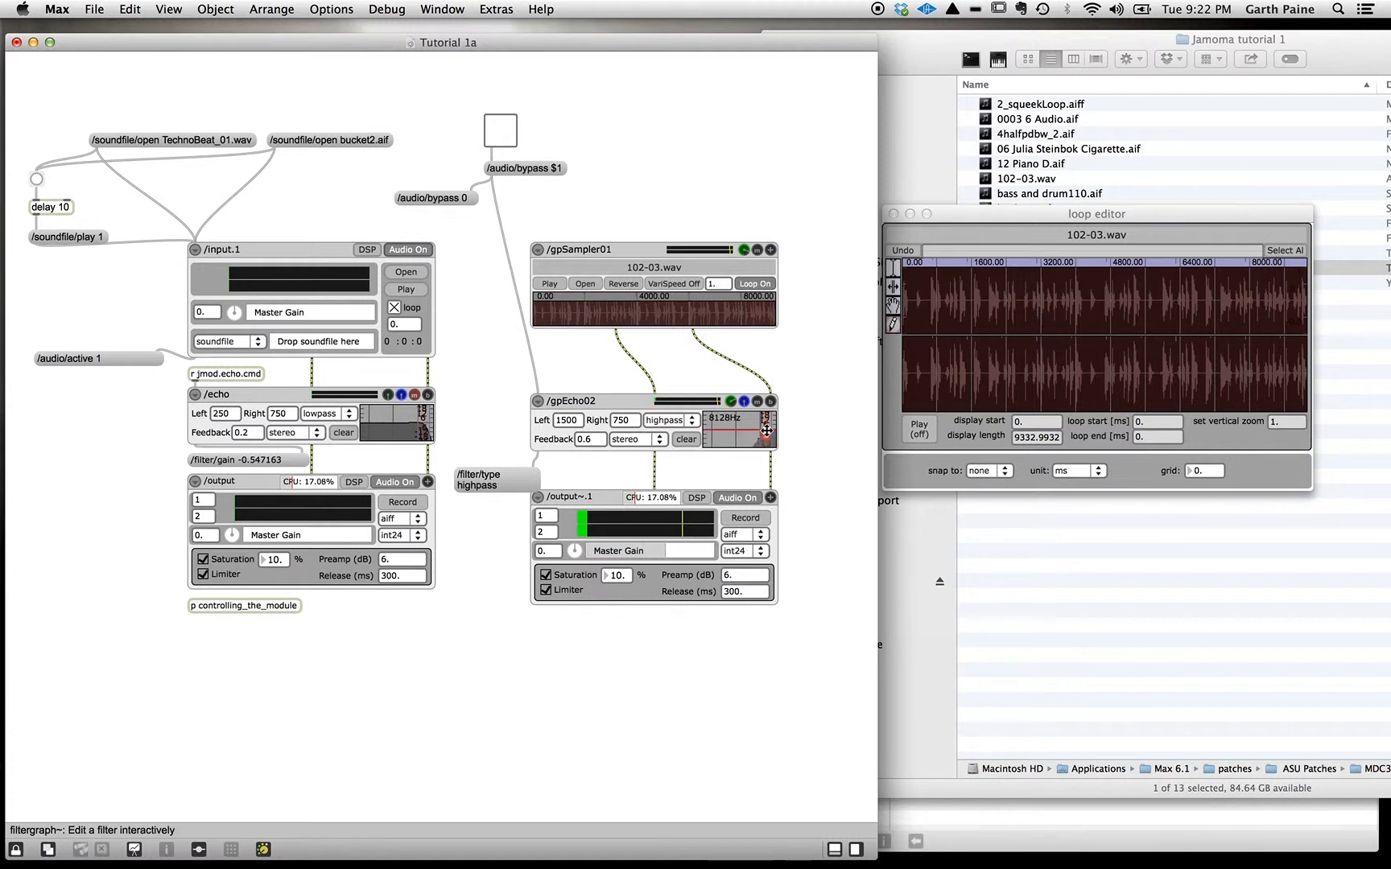
left_click_drag(766, 431, 737, 444)
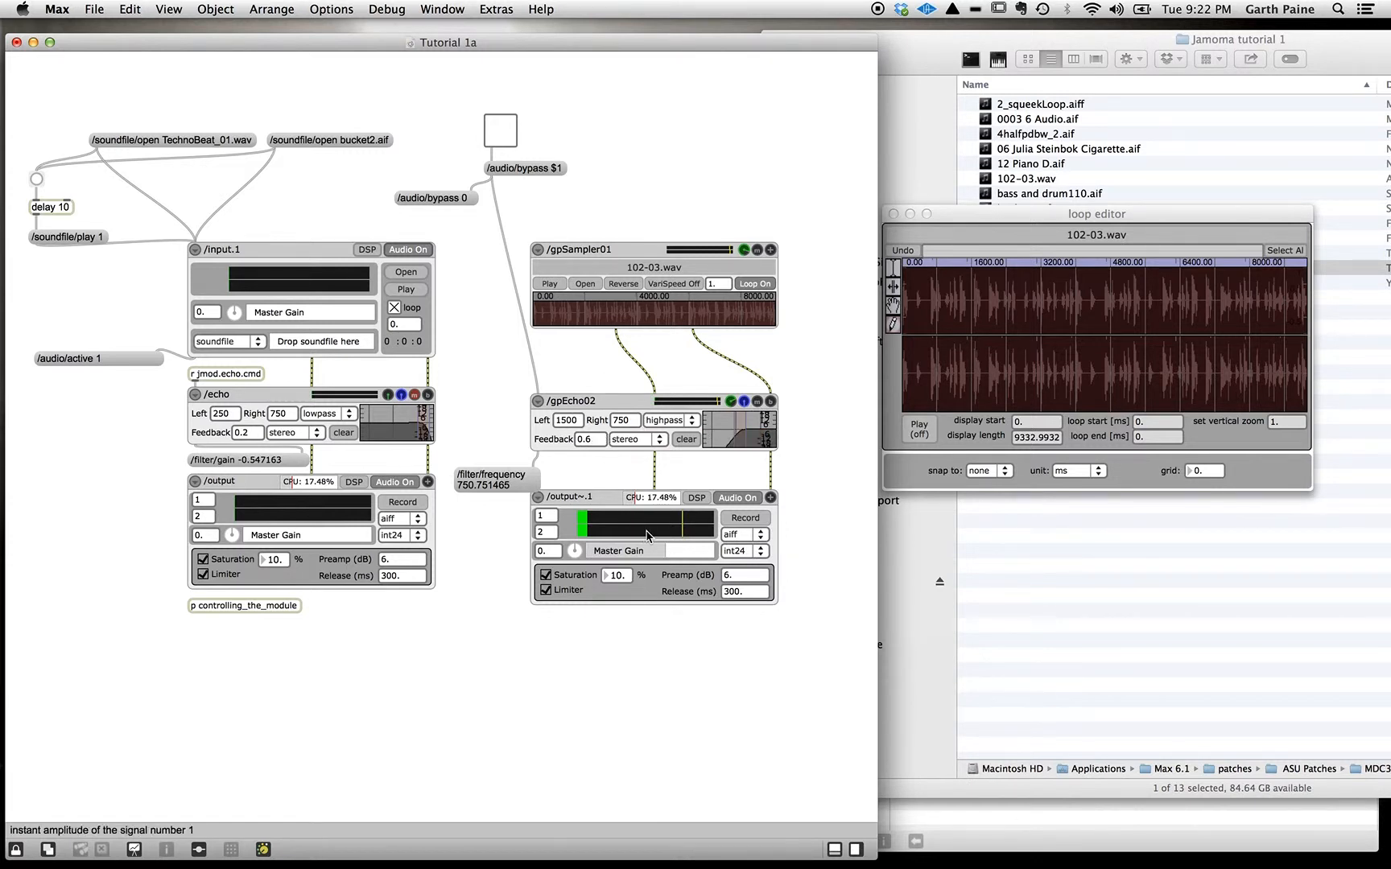
Step: While /gpSampler01 plays, raise the /output~.1 master gain and move the echo filter to about 5536 Hz with a gain of about 4.88
left_click(552, 285)
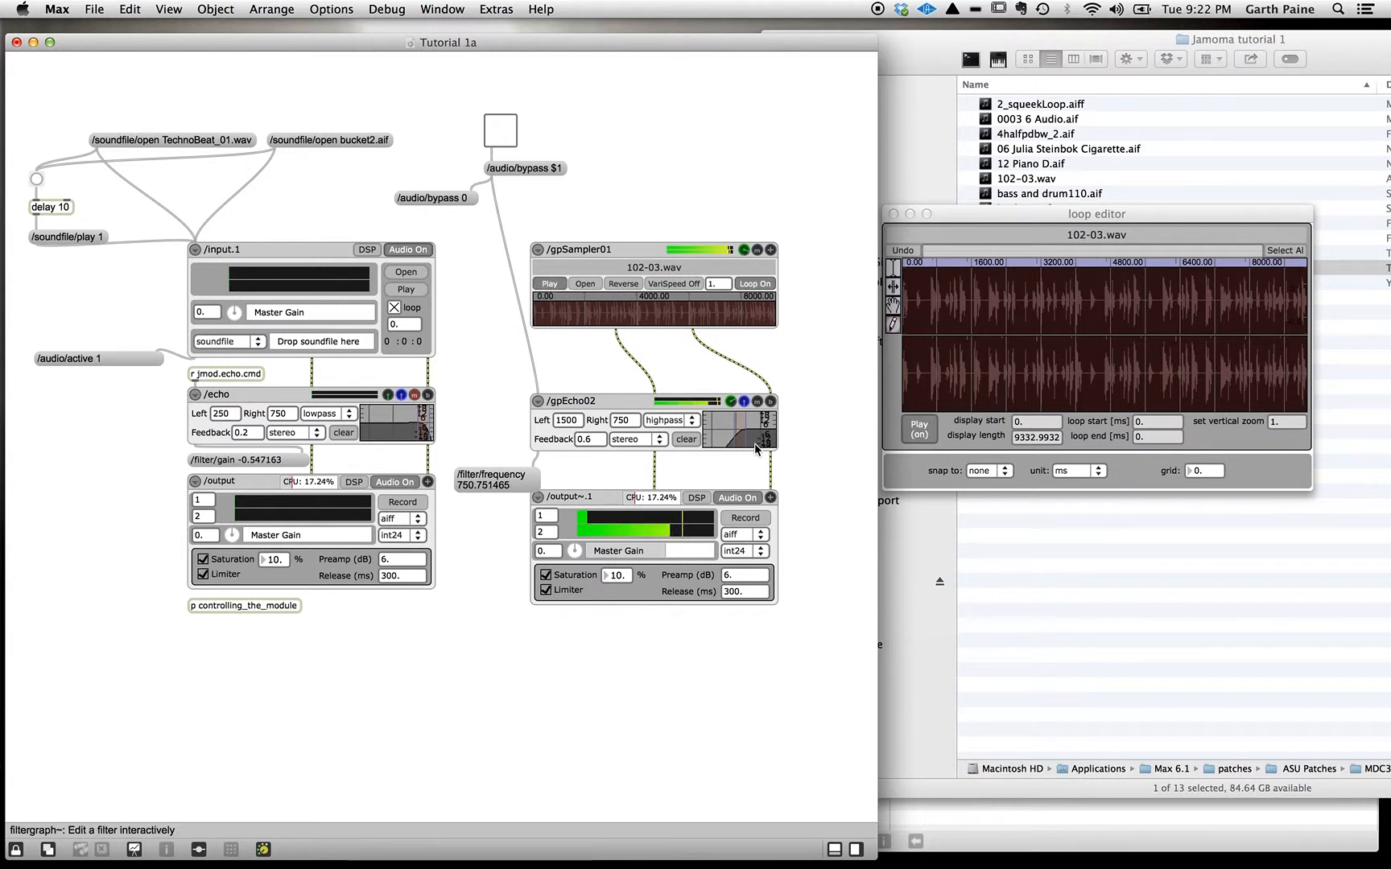
left_click_drag(668, 552, 683, 549)
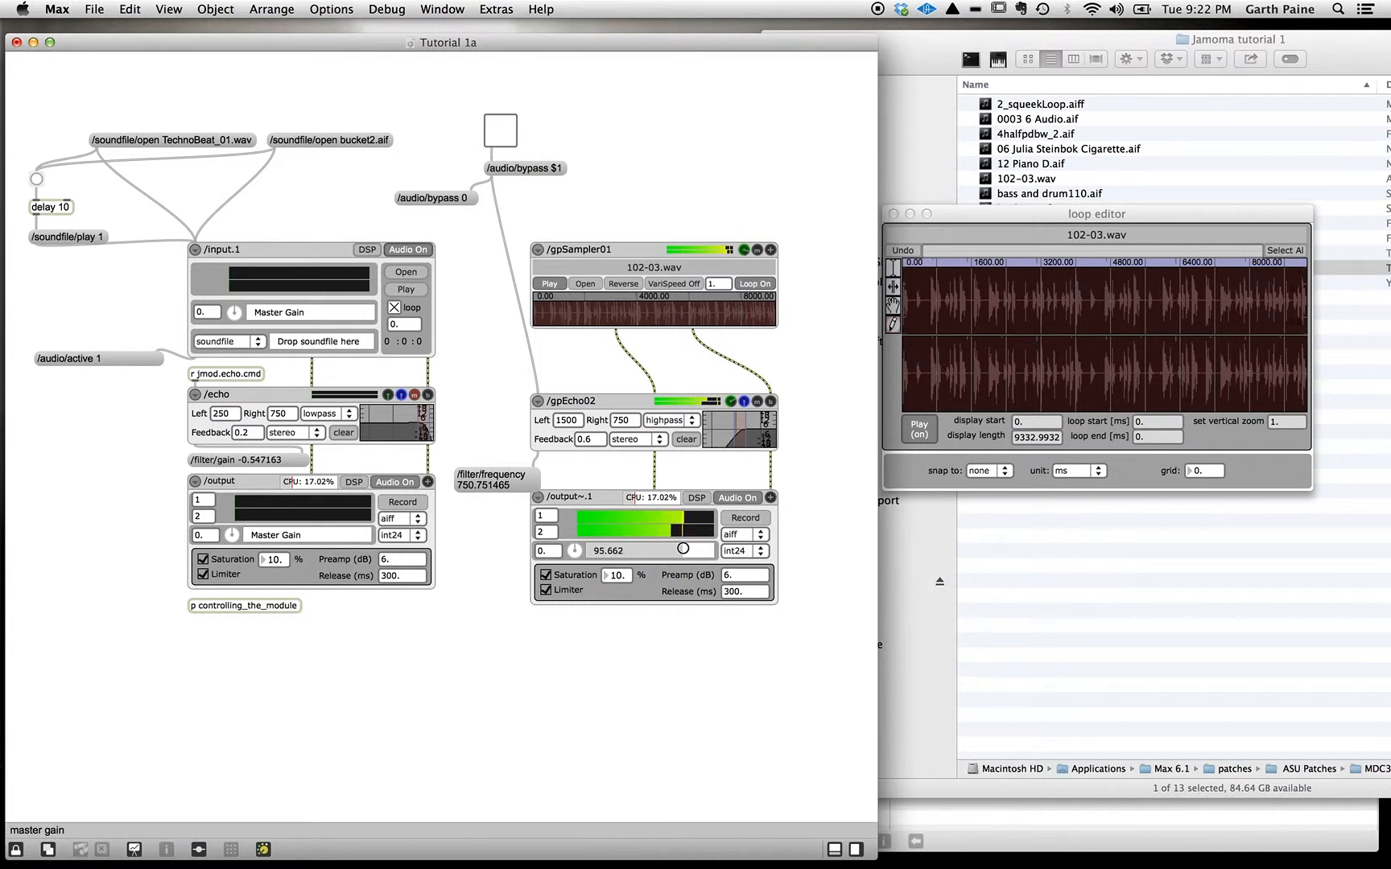
mouse_move(741, 431)
left_mouse_down()
mouse_move(768, 427)
mouse_move(714, 427)
mouse_move(762, 427)
left_mouse_up()
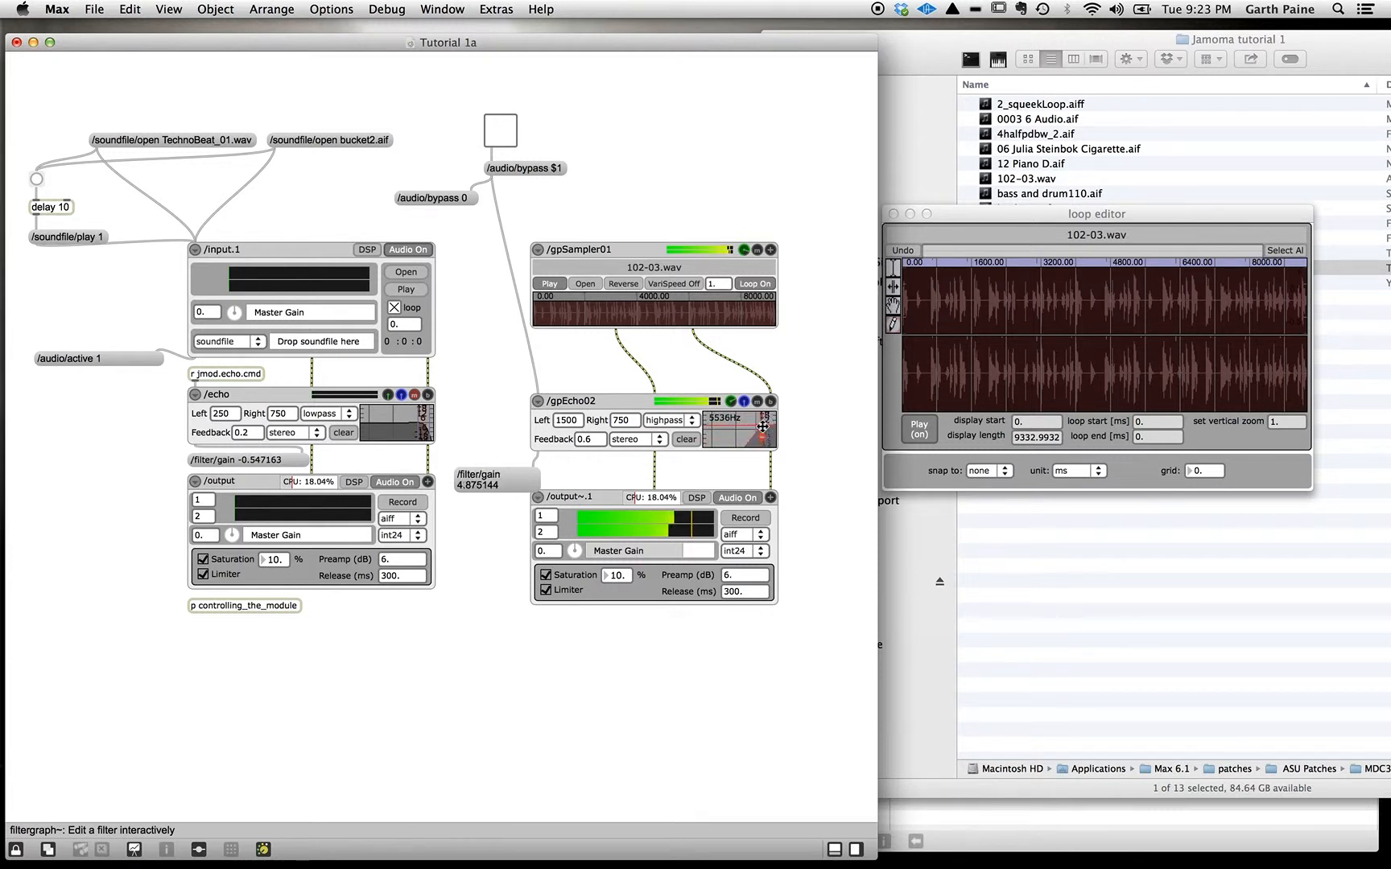
left_click(550, 283)
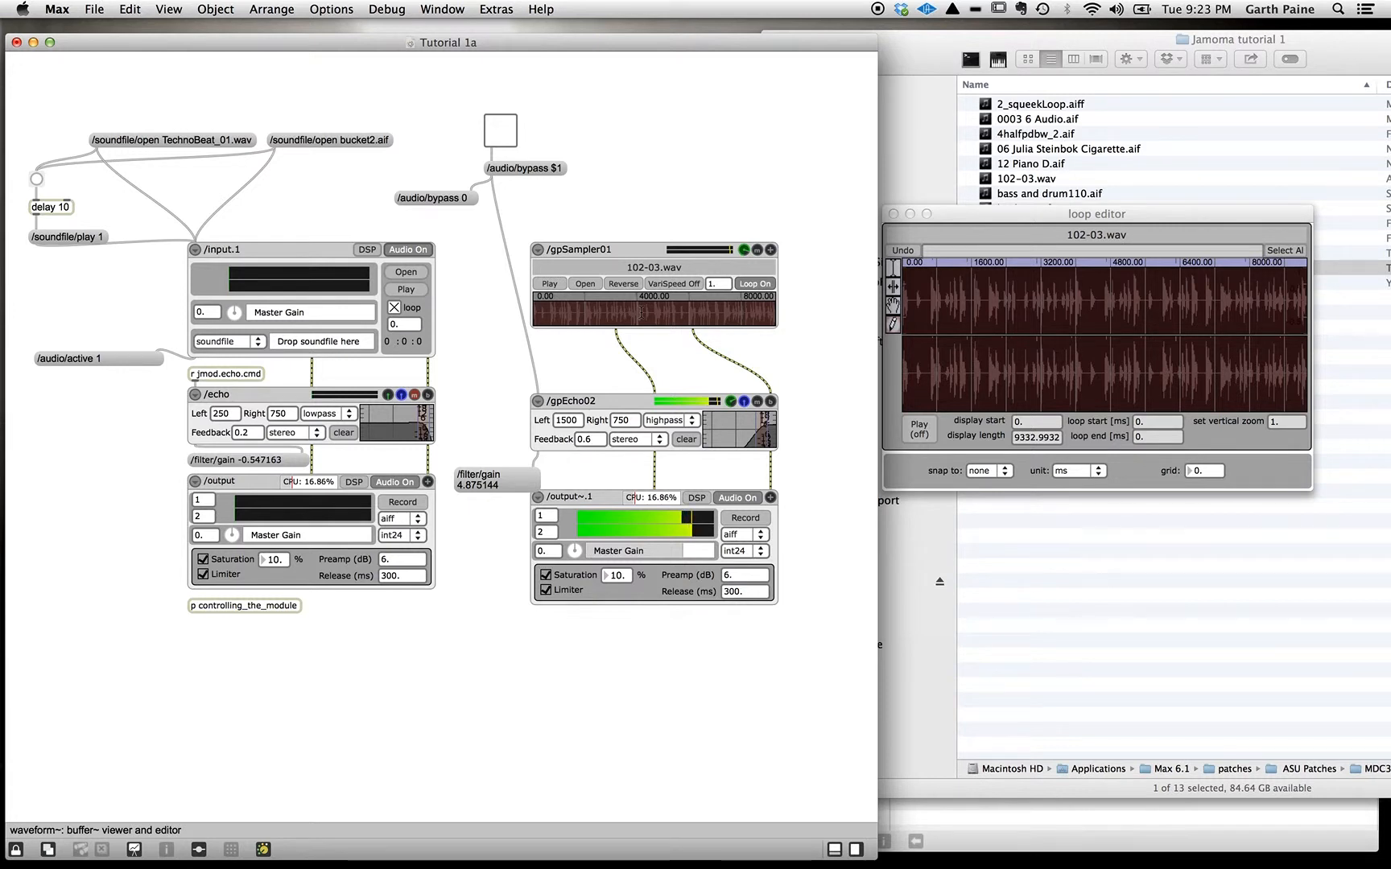
Step: Turn the /output~.1 master gain all the way down, and switch the echo bypass on and off again
left_click(595, 544)
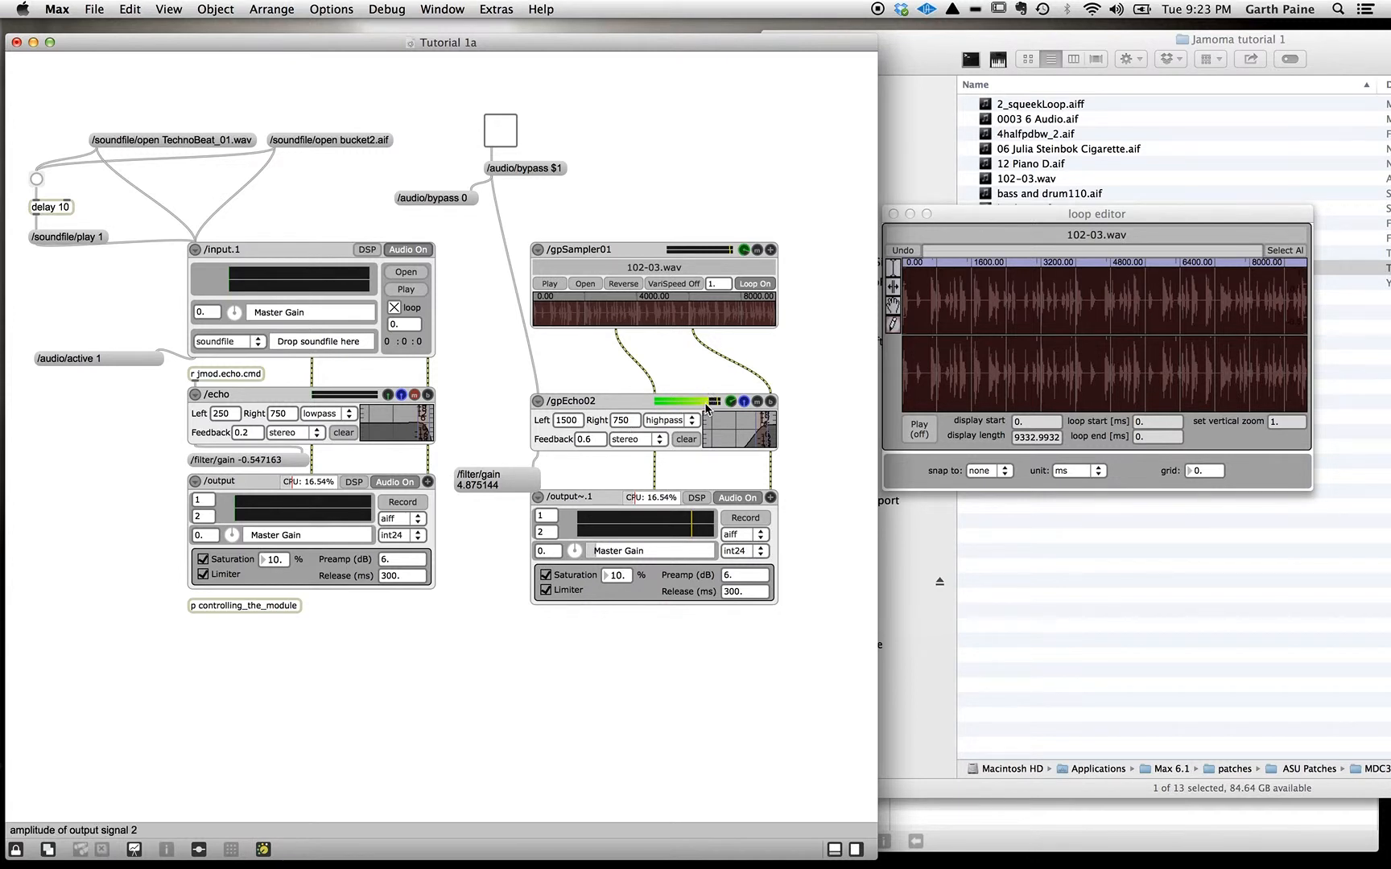
left_click(500, 131)
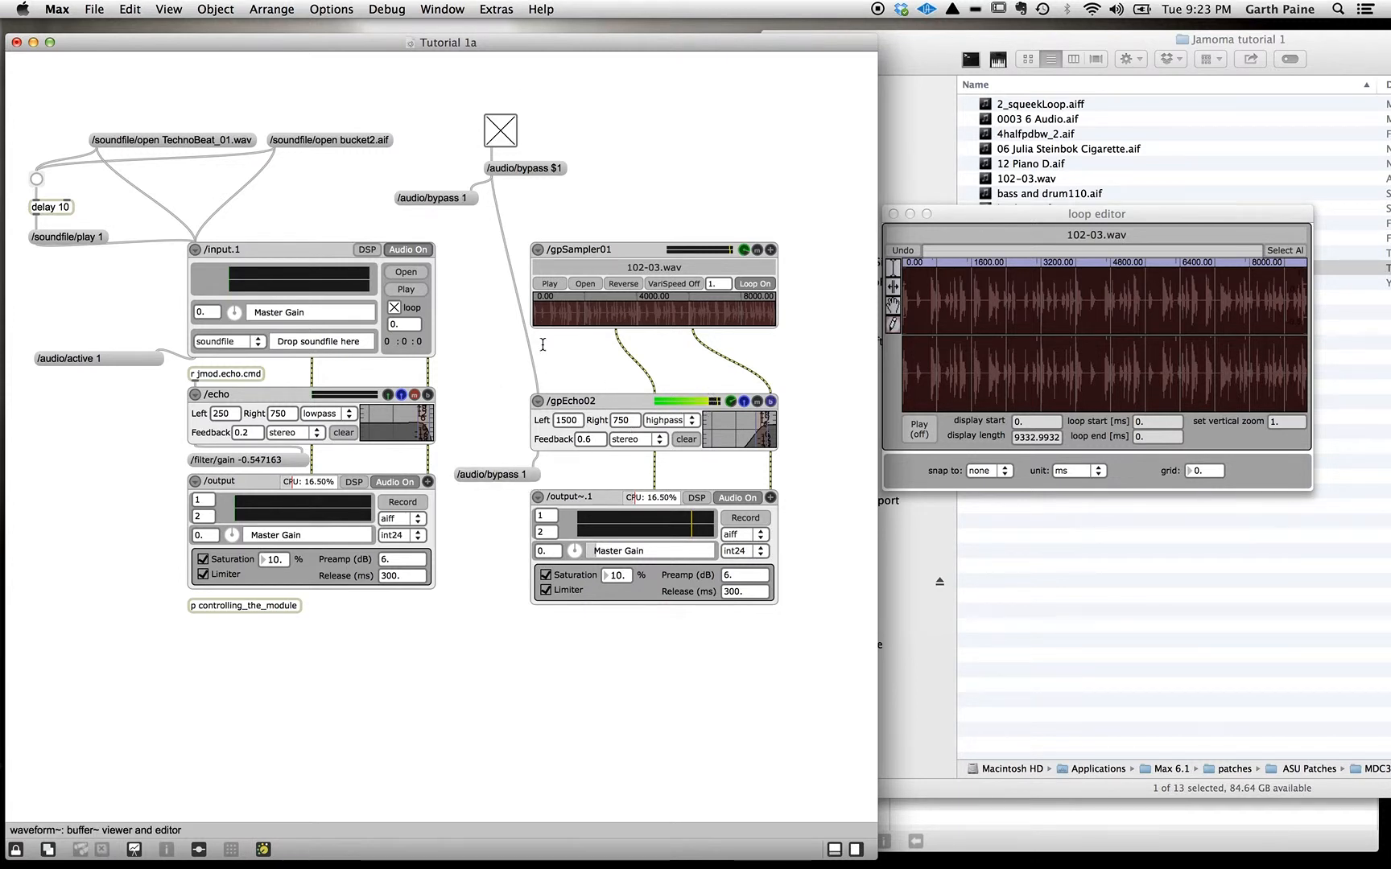
left_click(500, 130)
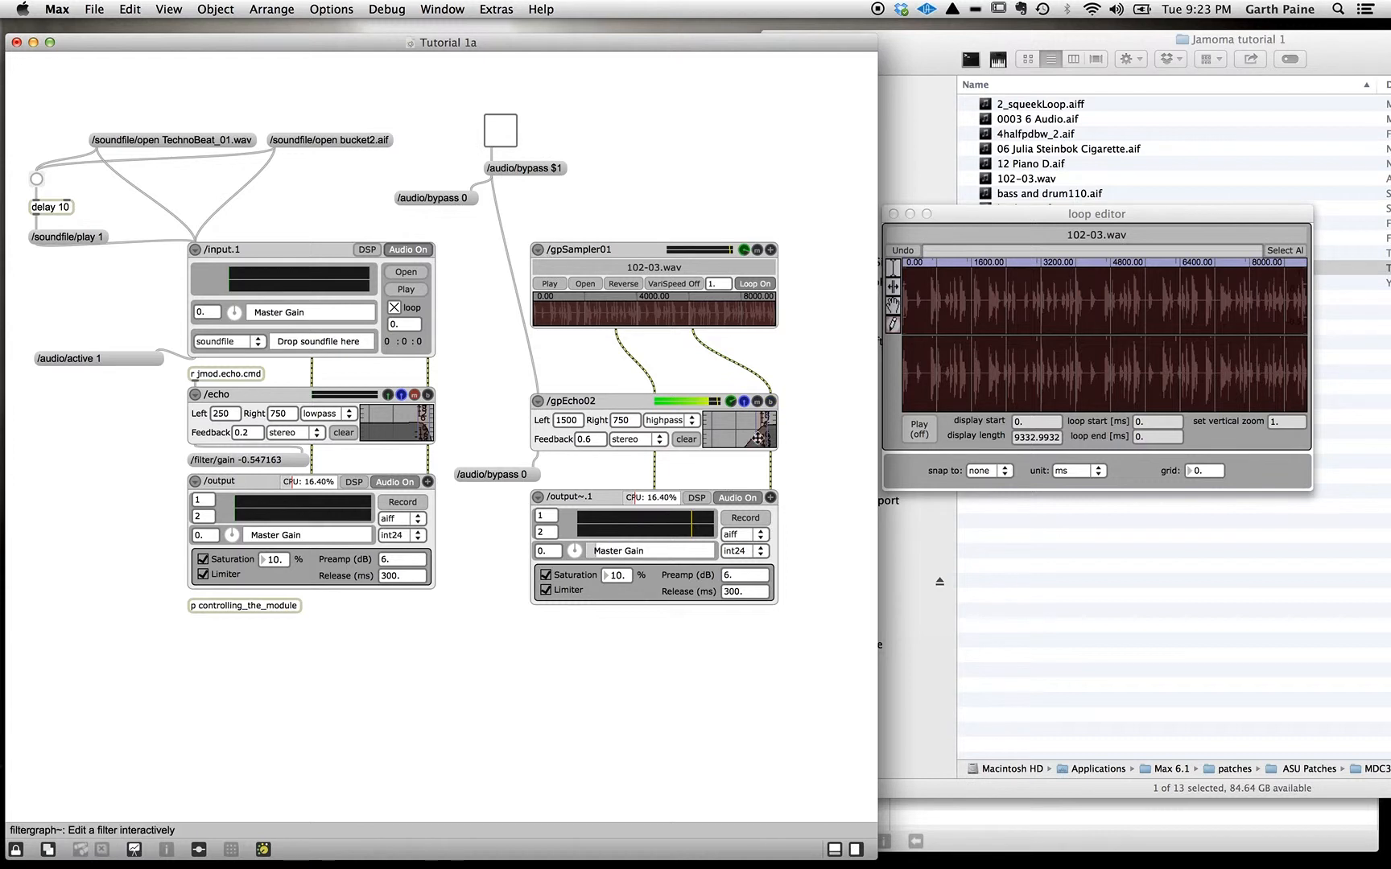
Step: Set the echo filter's frequency to about 405 Hz, and copy its message display box to above /gpSampler01 in the unlocked patch
mouse_move(757, 438)
left_mouse_down()
mouse_move(710, 433)
mouse_move(774, 420)
mouse_move(735, 424)
left_mouse_up()
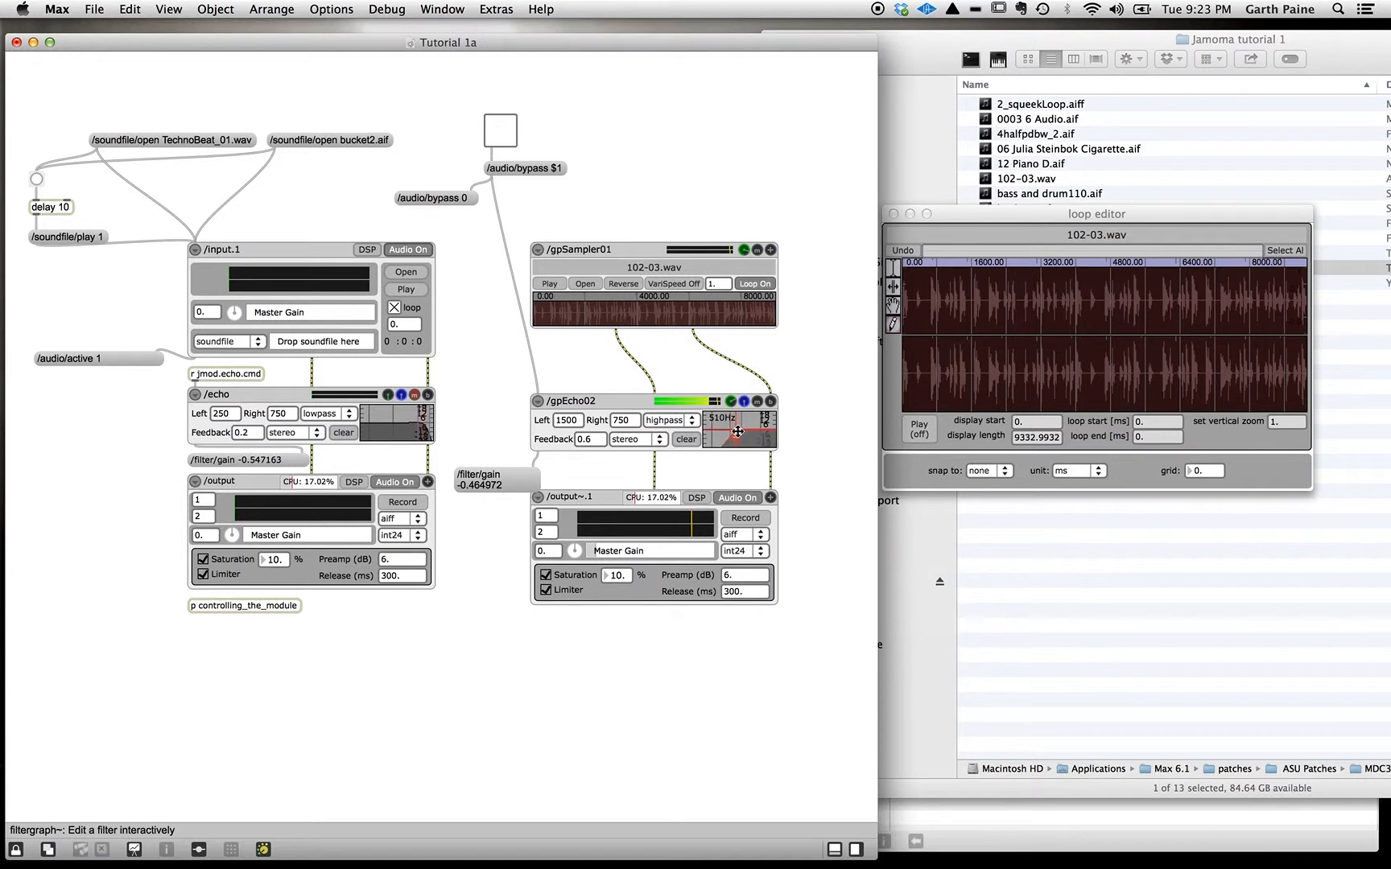
left_click_drag(737, 431, 733, 433)
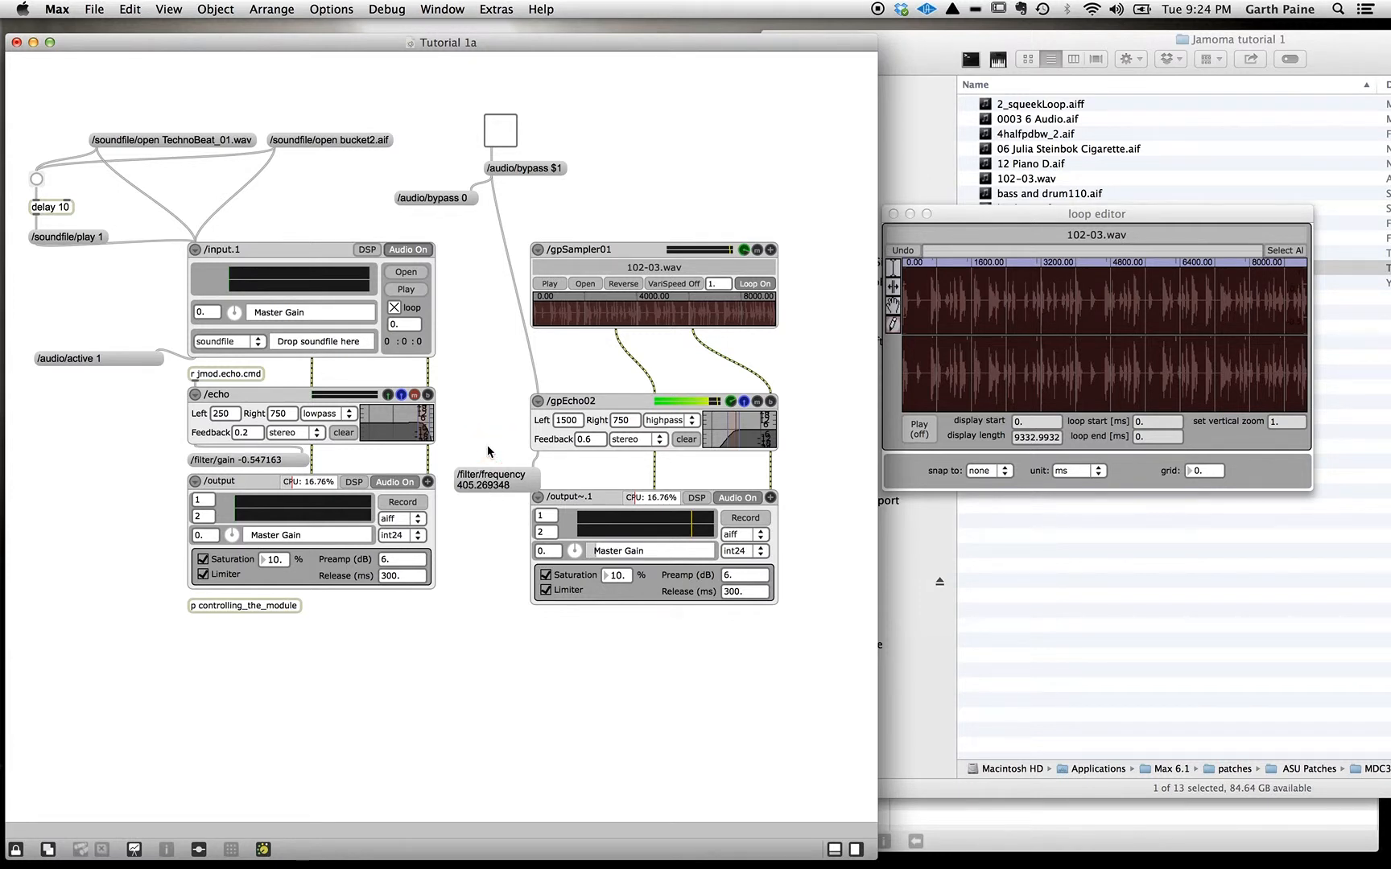
key("super+e")
left_click(481, 483)
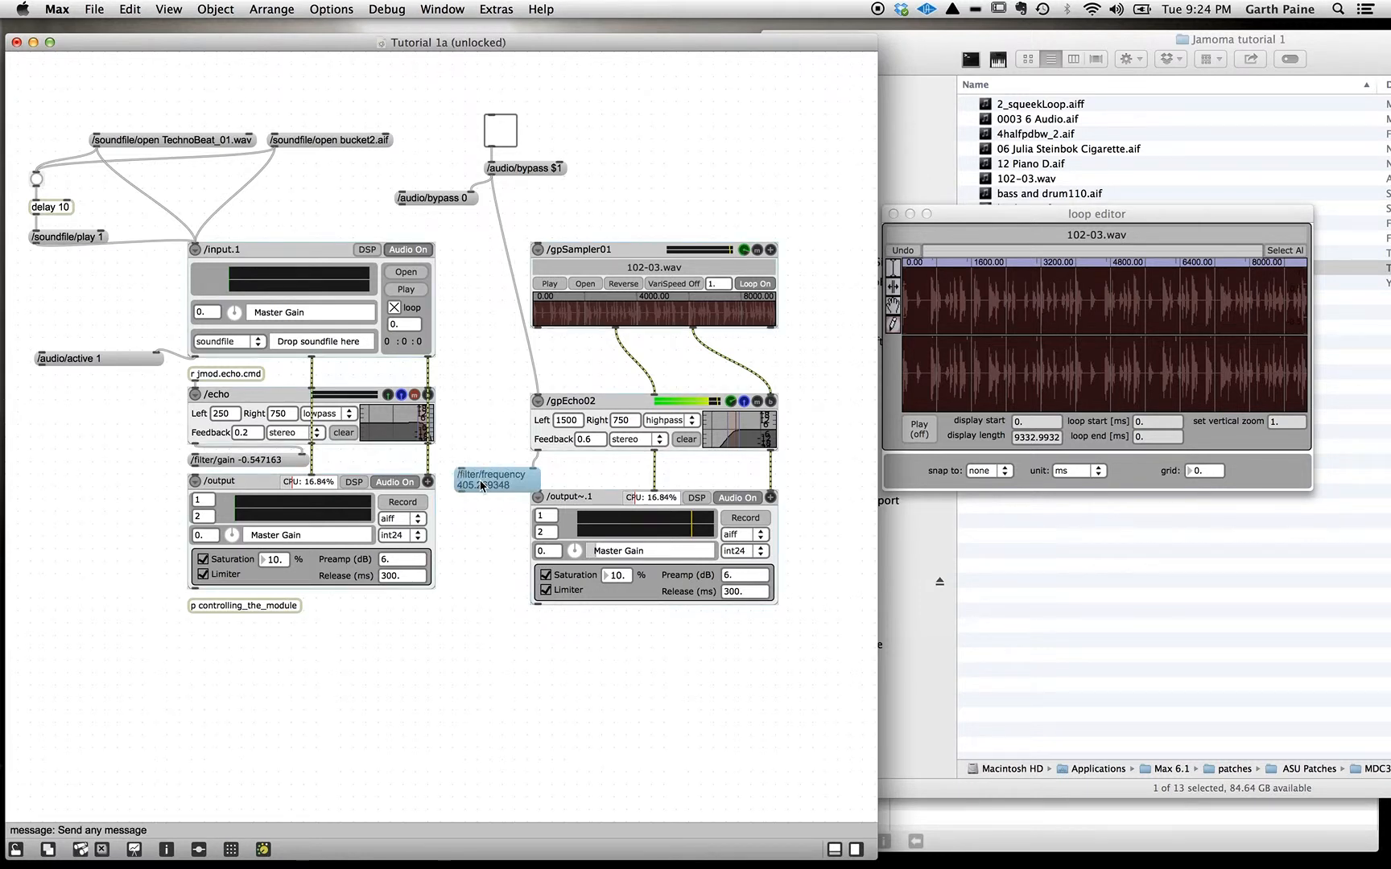
left_click_drag(475, 483, 680, 177)
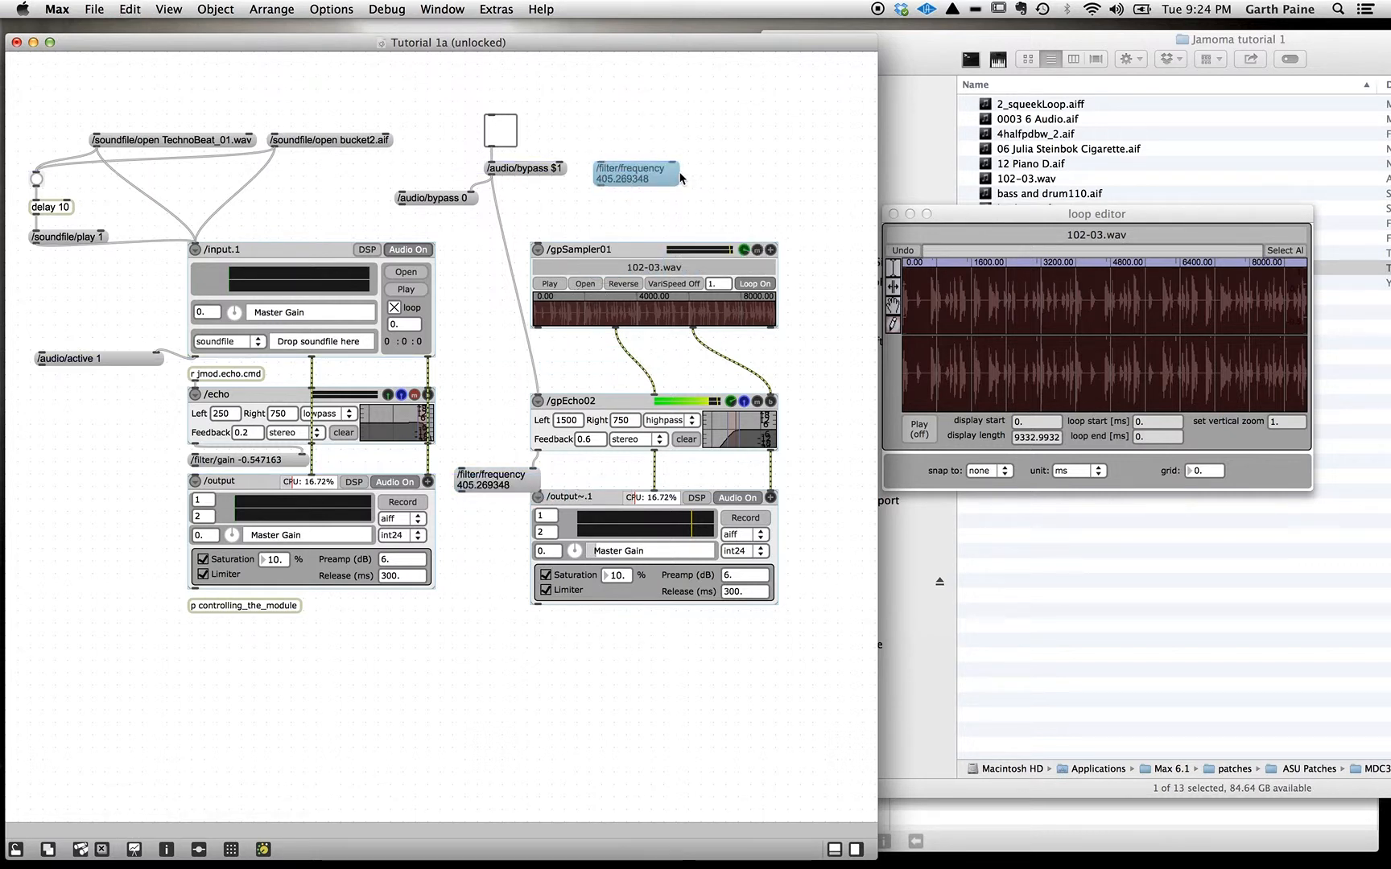
Step: Widen the copied message box to fit one line, and change its message to "/filter/frequency $1"
double_click(678, 181)
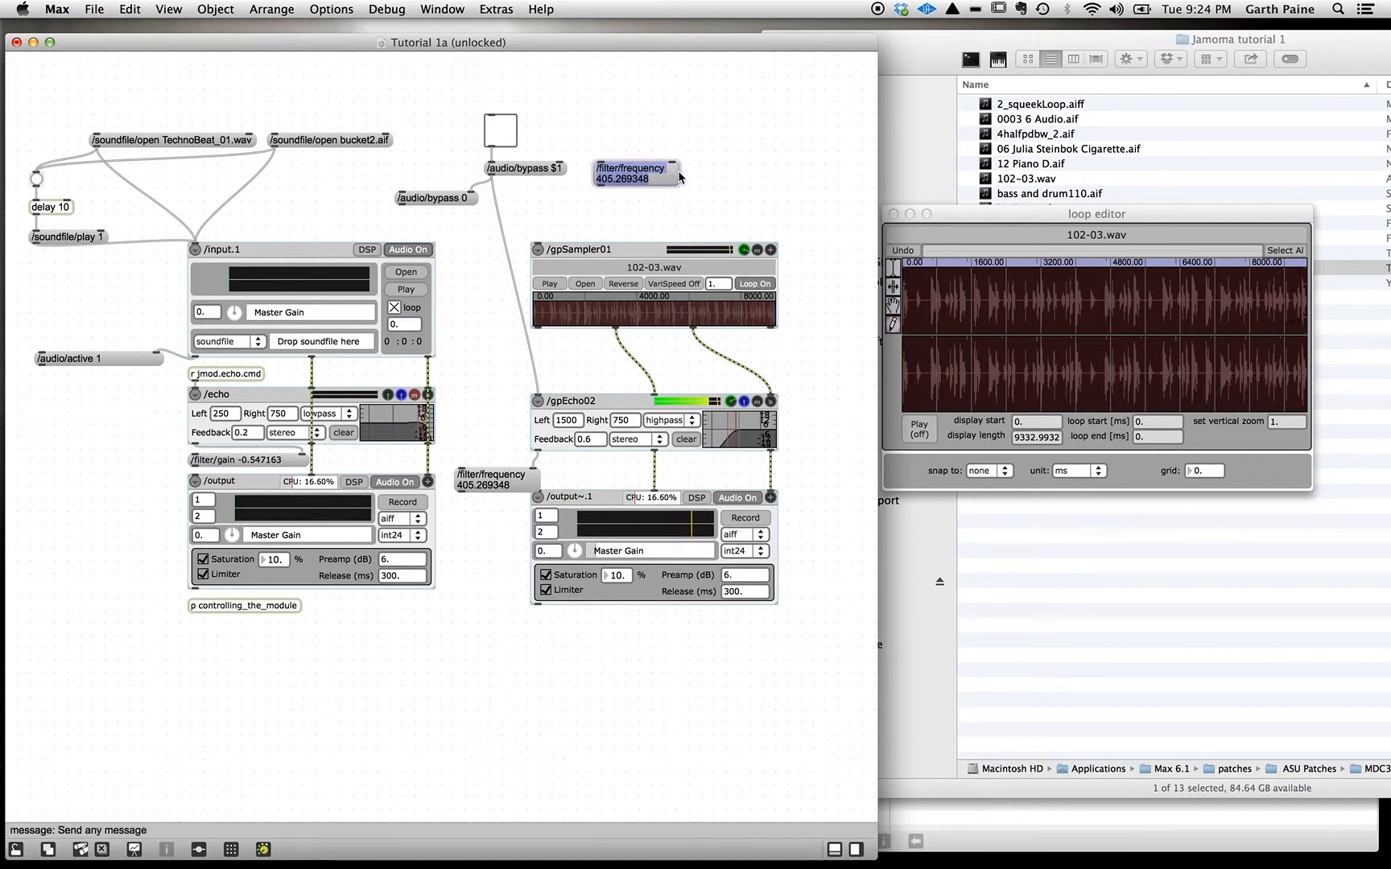
left_click_drag(679, 183, 759, 182)
left_click(725, 201)
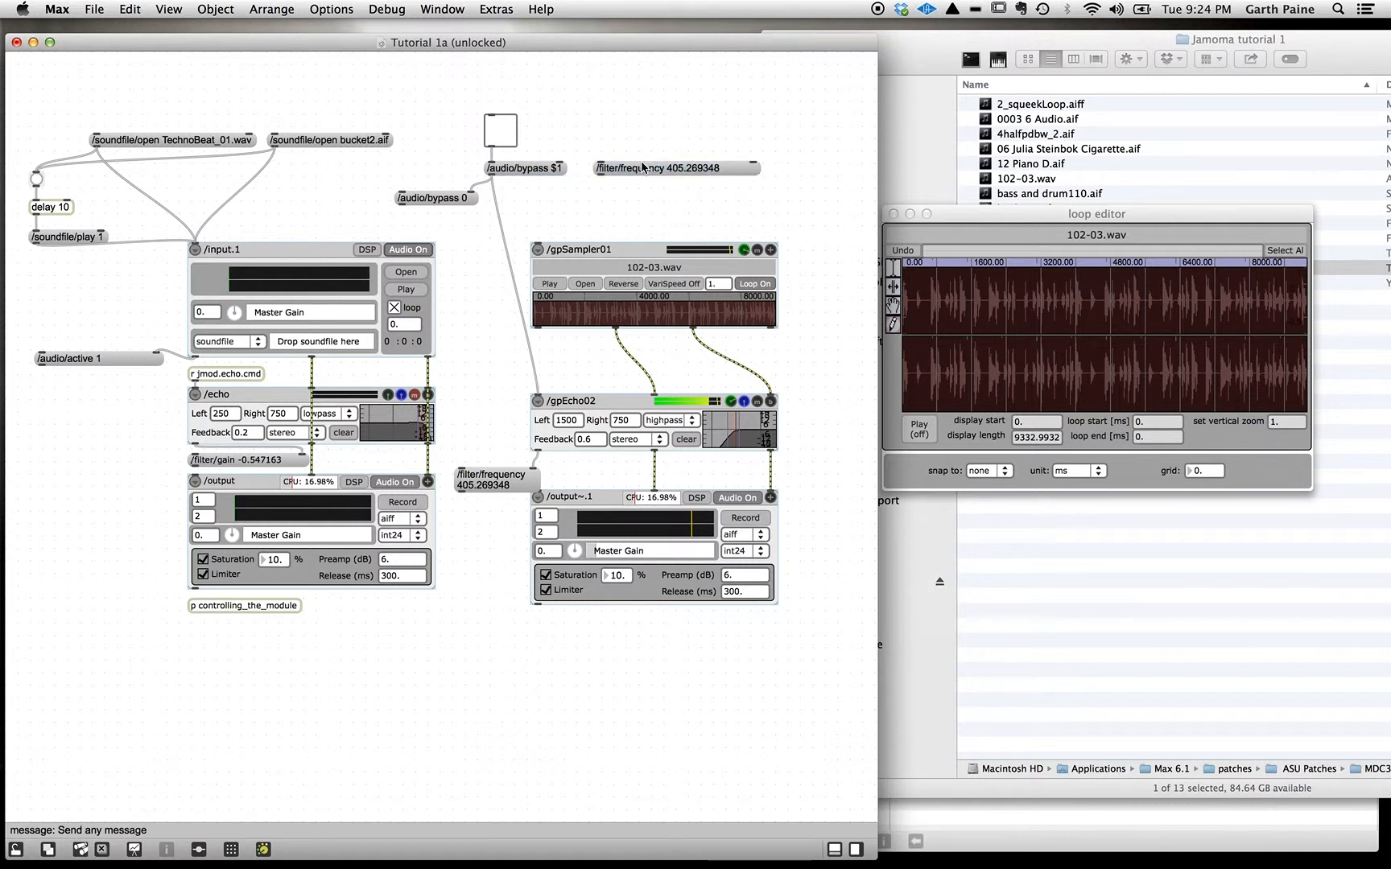
left_click(672, 172)
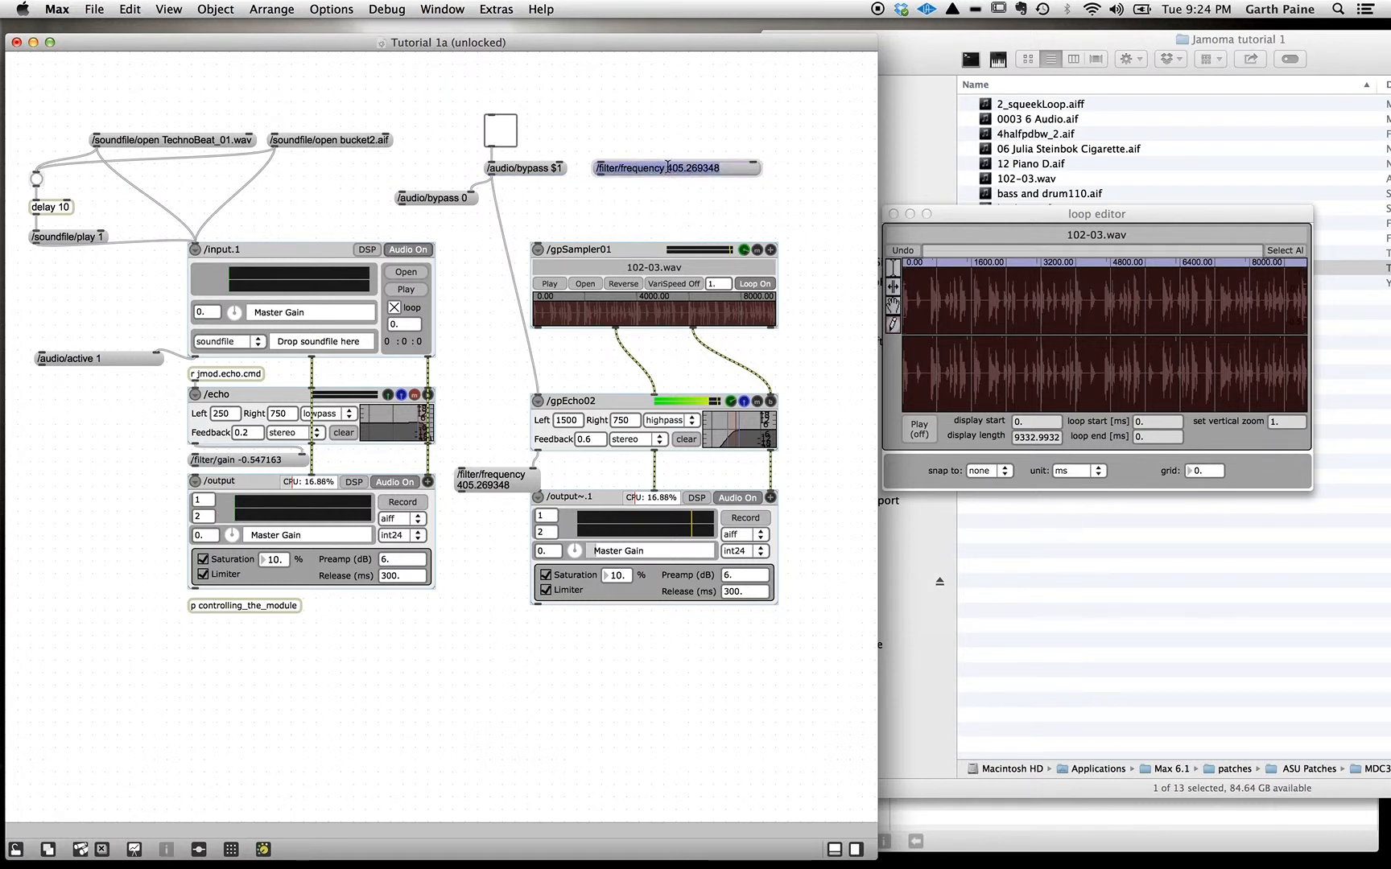
left_click_drag(668, 167, 734, 171)
type("$1")
left_click(671, 108)
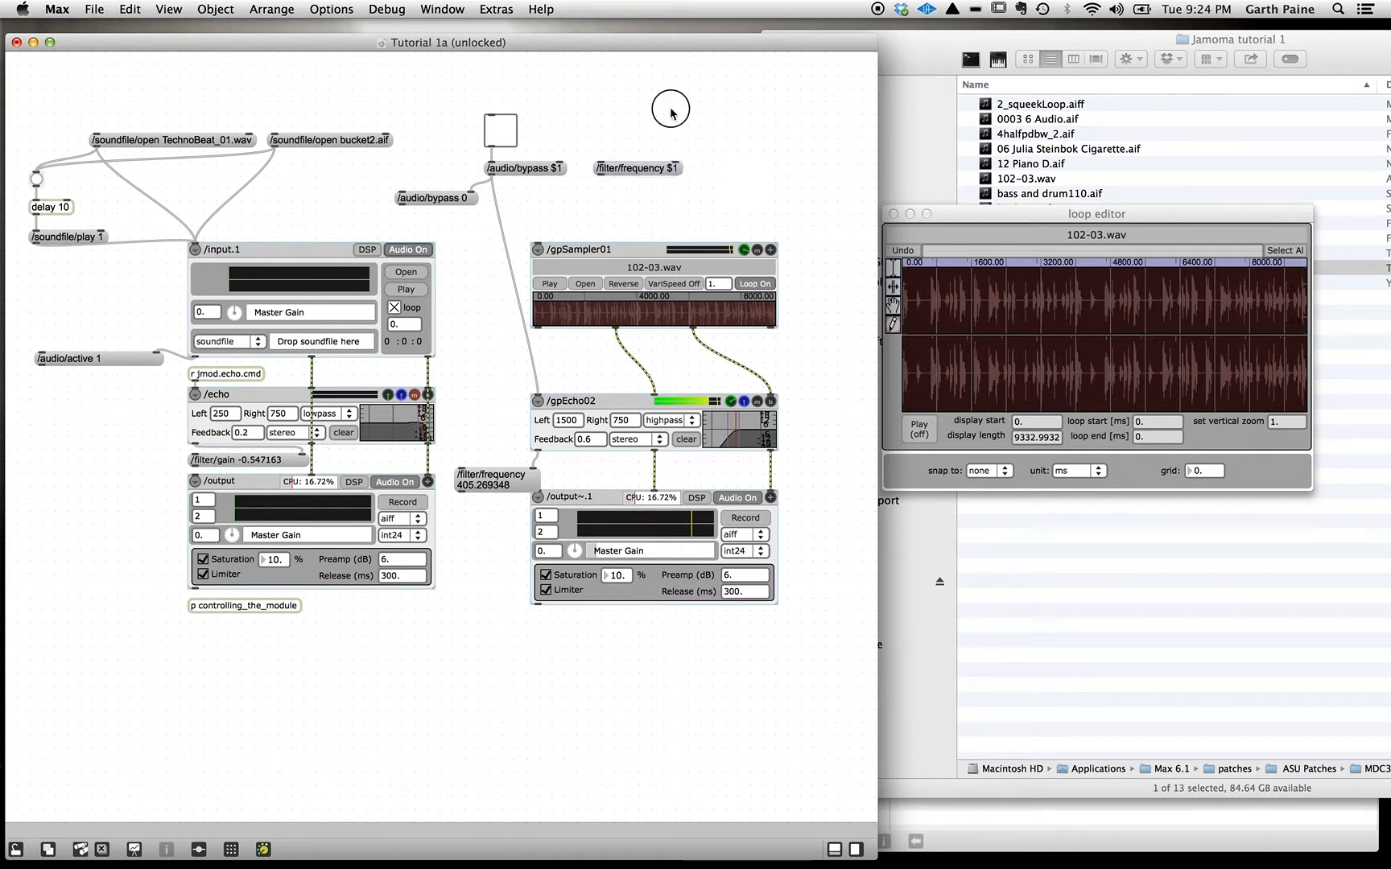
left_click(608, 122)
double_click(608, 119)
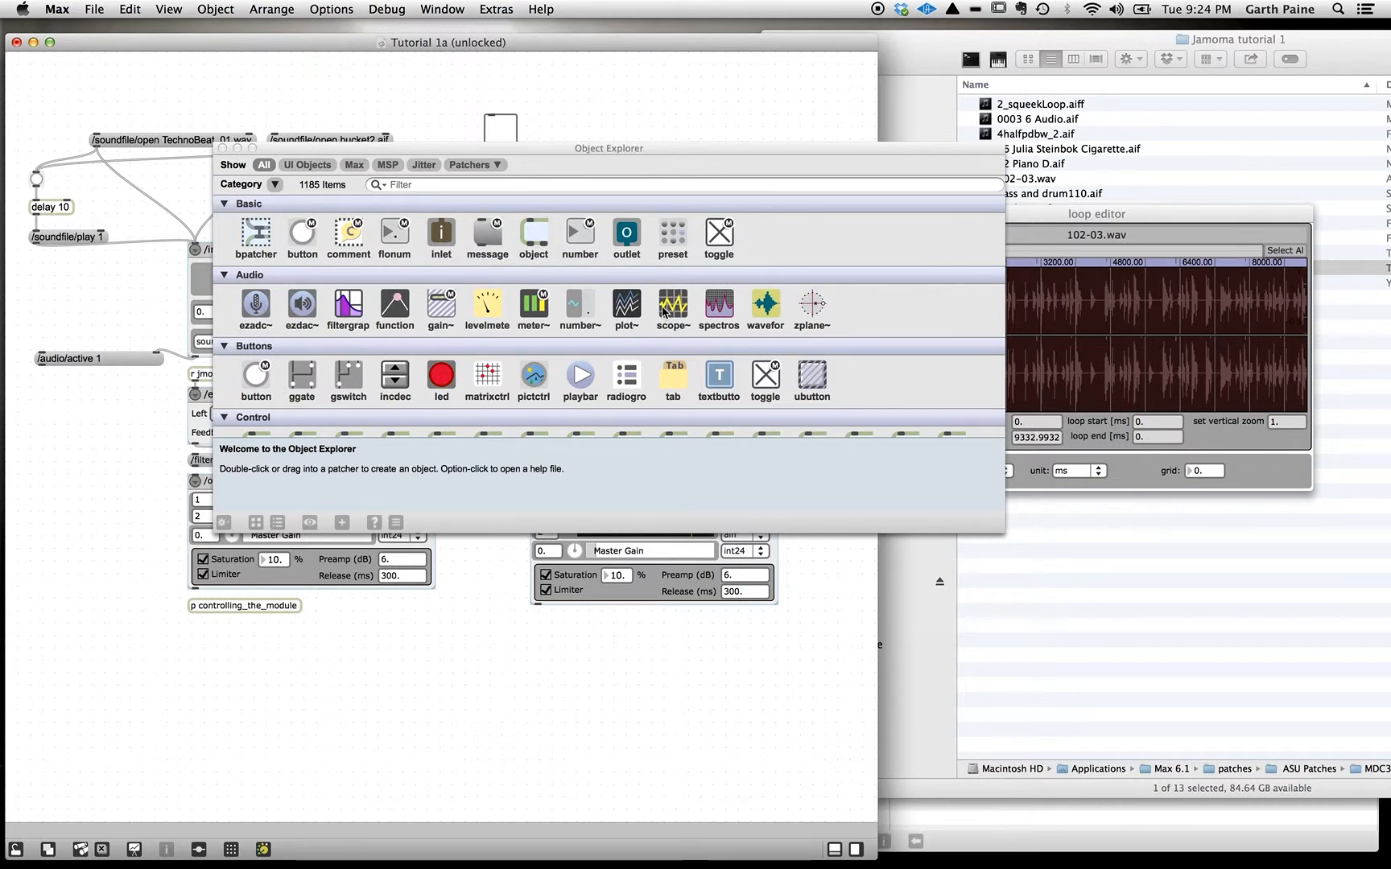
left_click(223, 148)
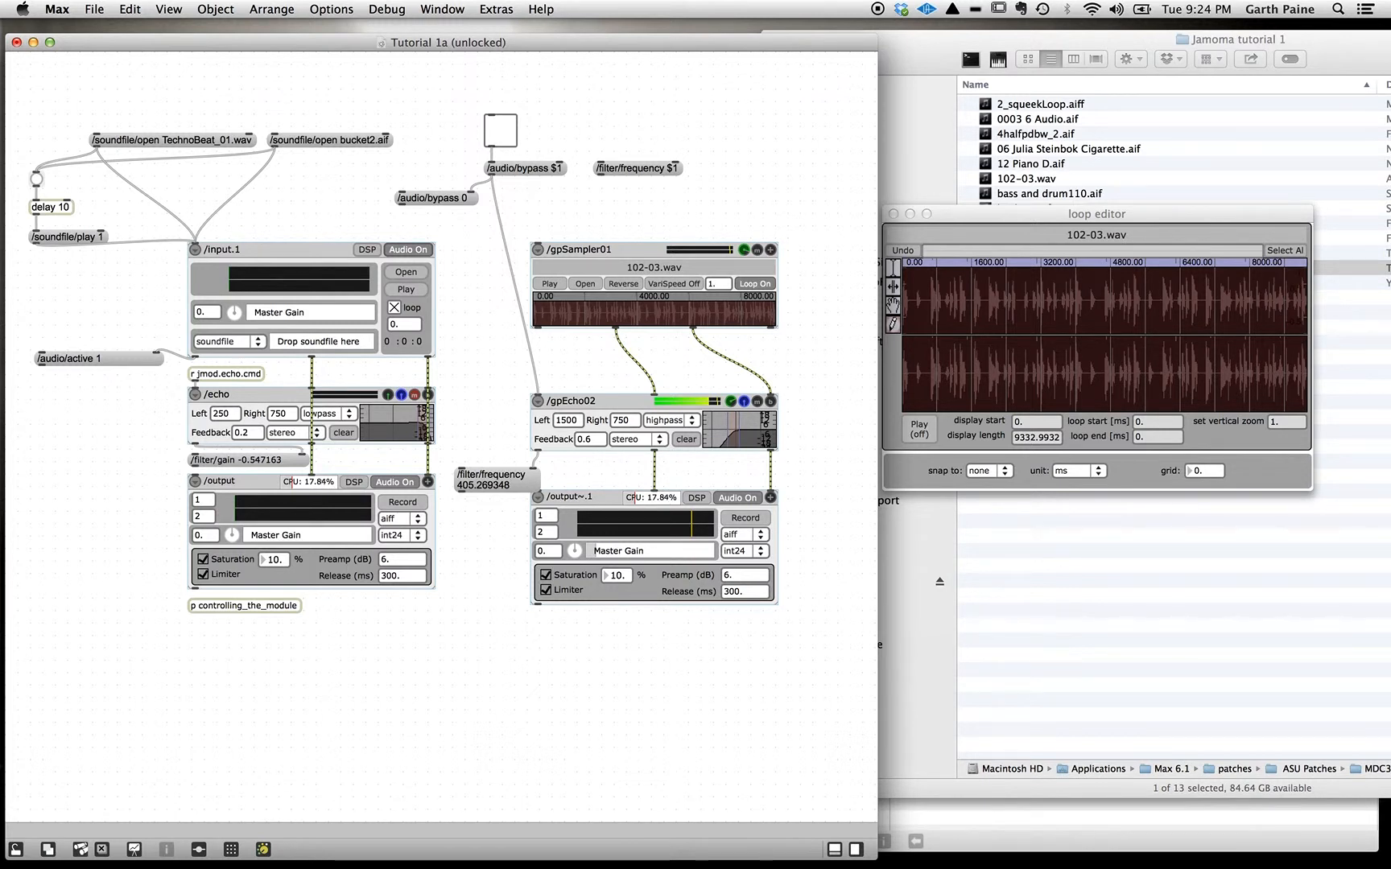
Step: Add a slider object above the "/filter/frequency $1" message, reshape it into a wide horizontal bar, and align it with the message's left edge
type("n")
type("slide")
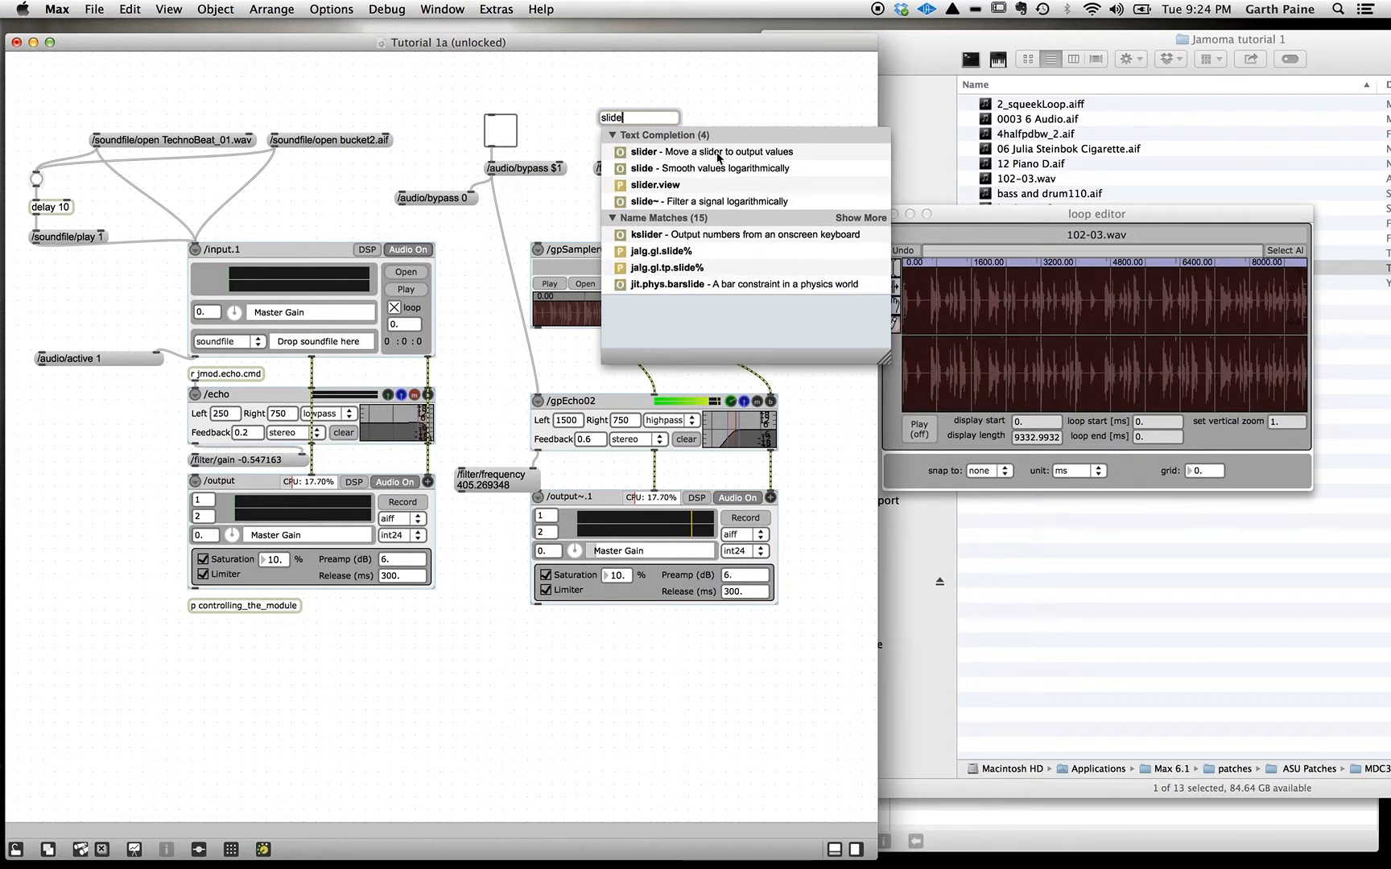
type("r")
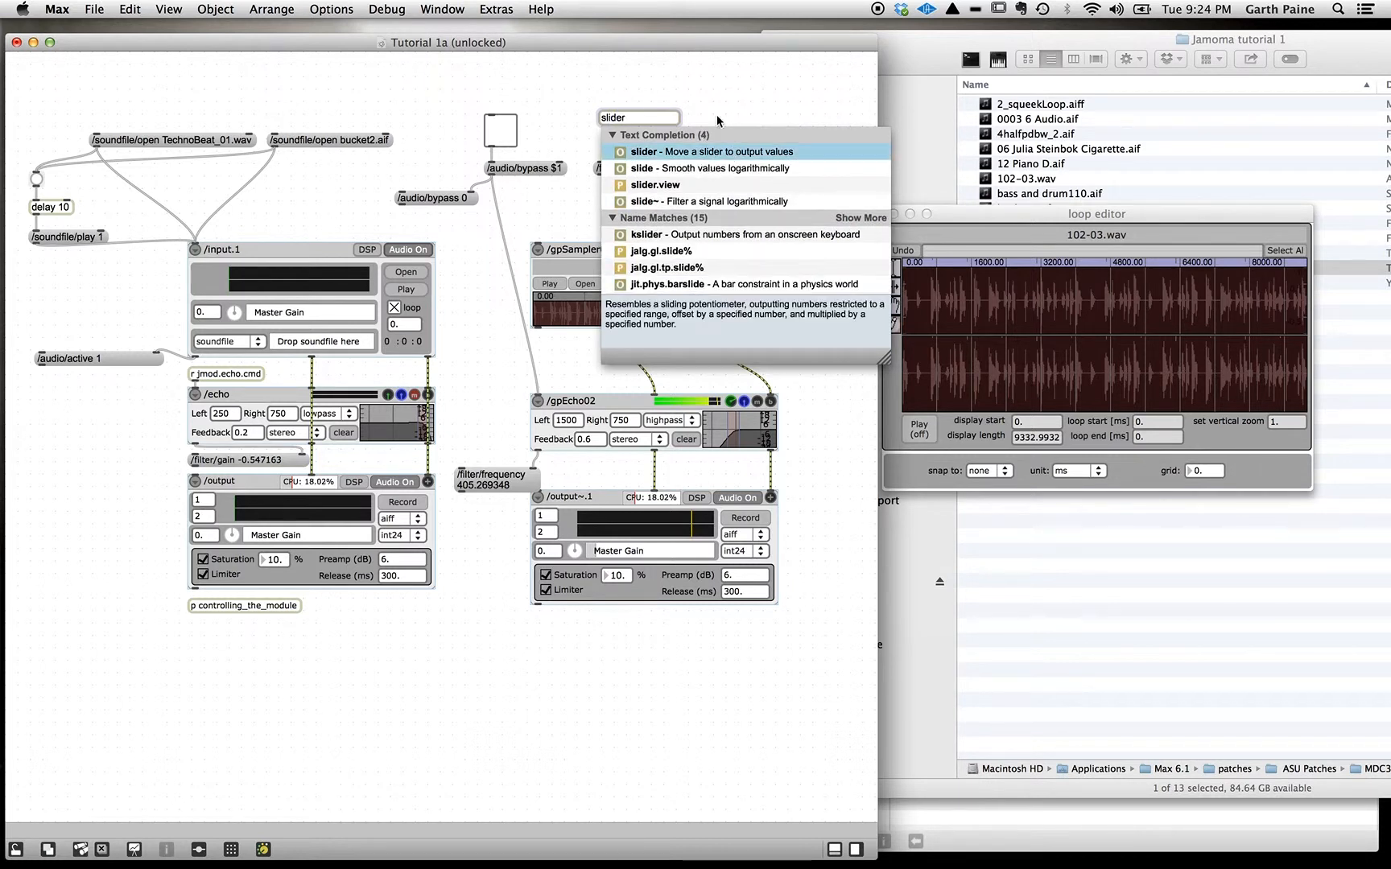
left_click(701, 95)
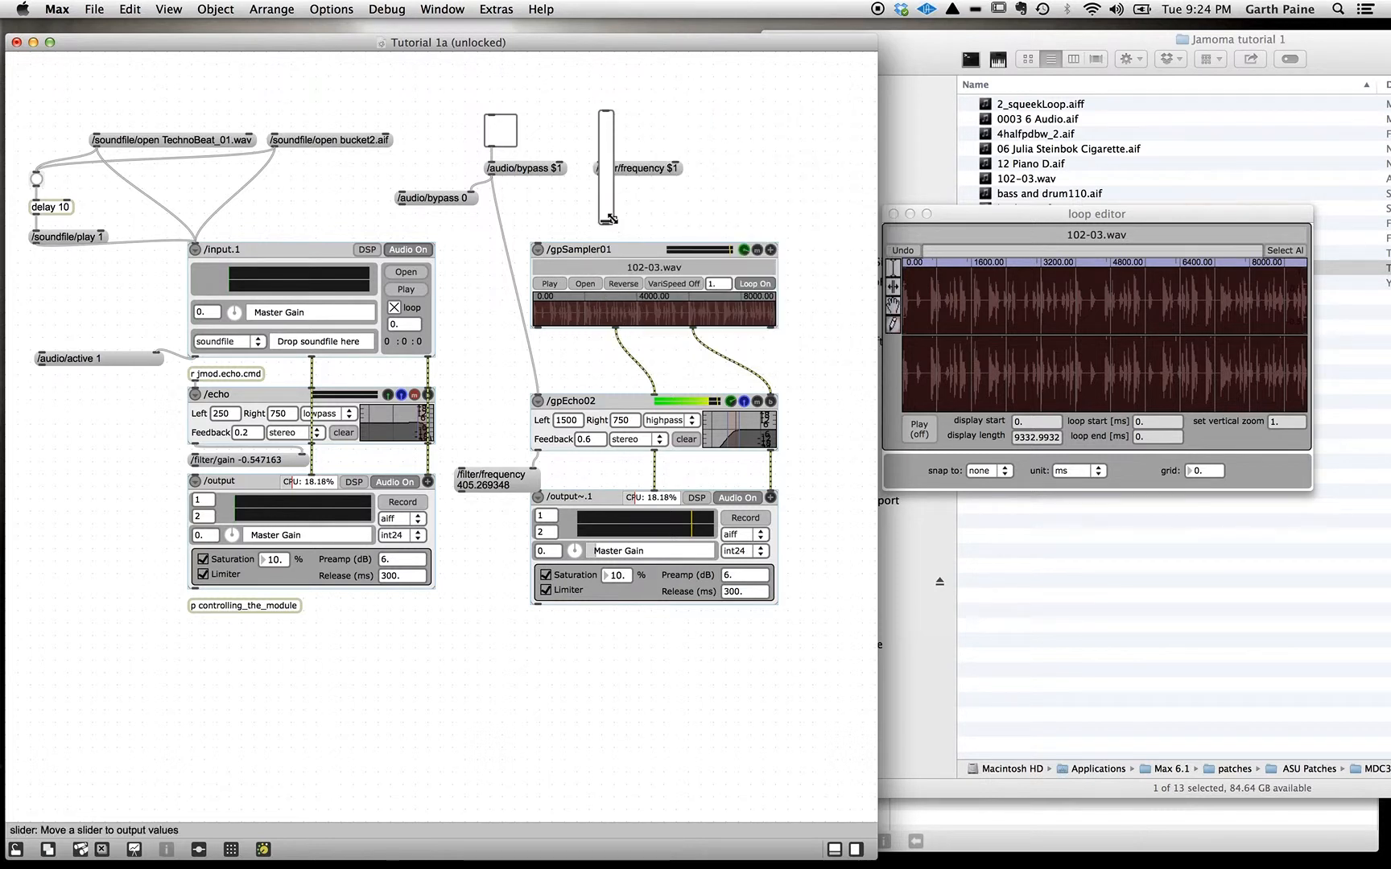
left_click_drag(610, 219, 830, 131)
left_click(795, 179)
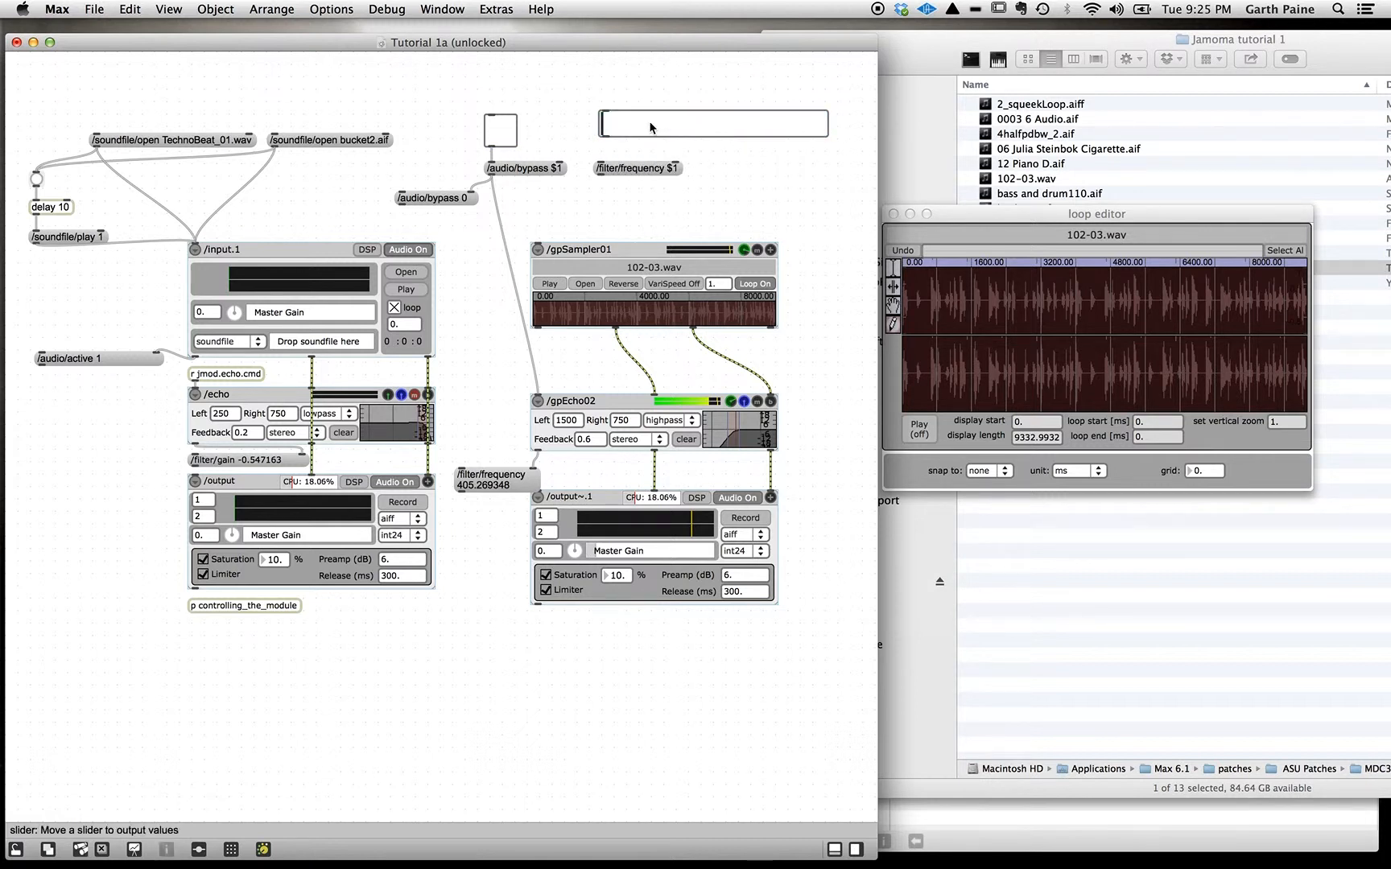
left_click_drag(640, 119, 633, 113)
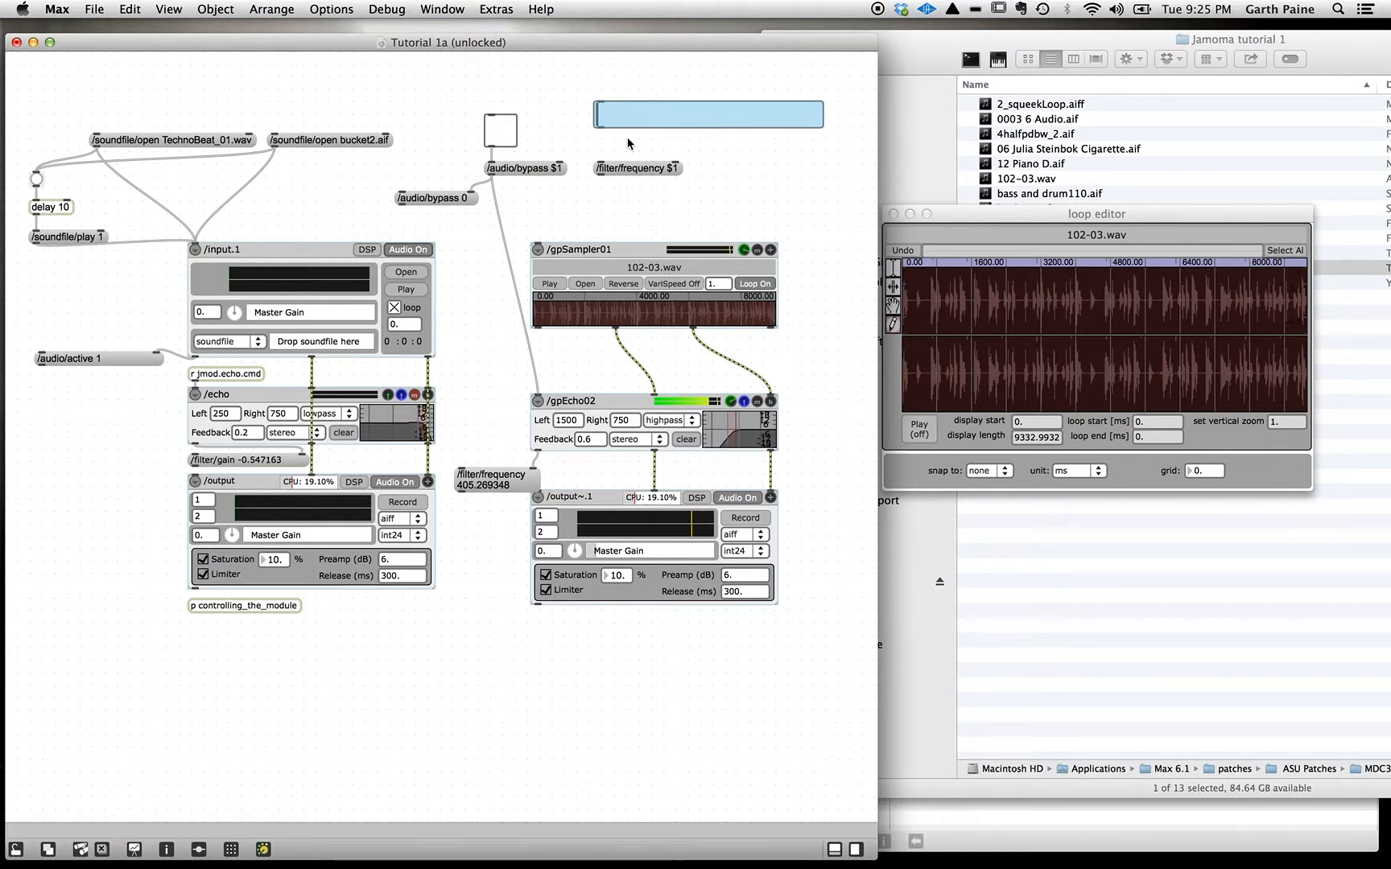
Step: In the slider's inspector, set its range to 10000 and its output minimum to 100
key("super+i")
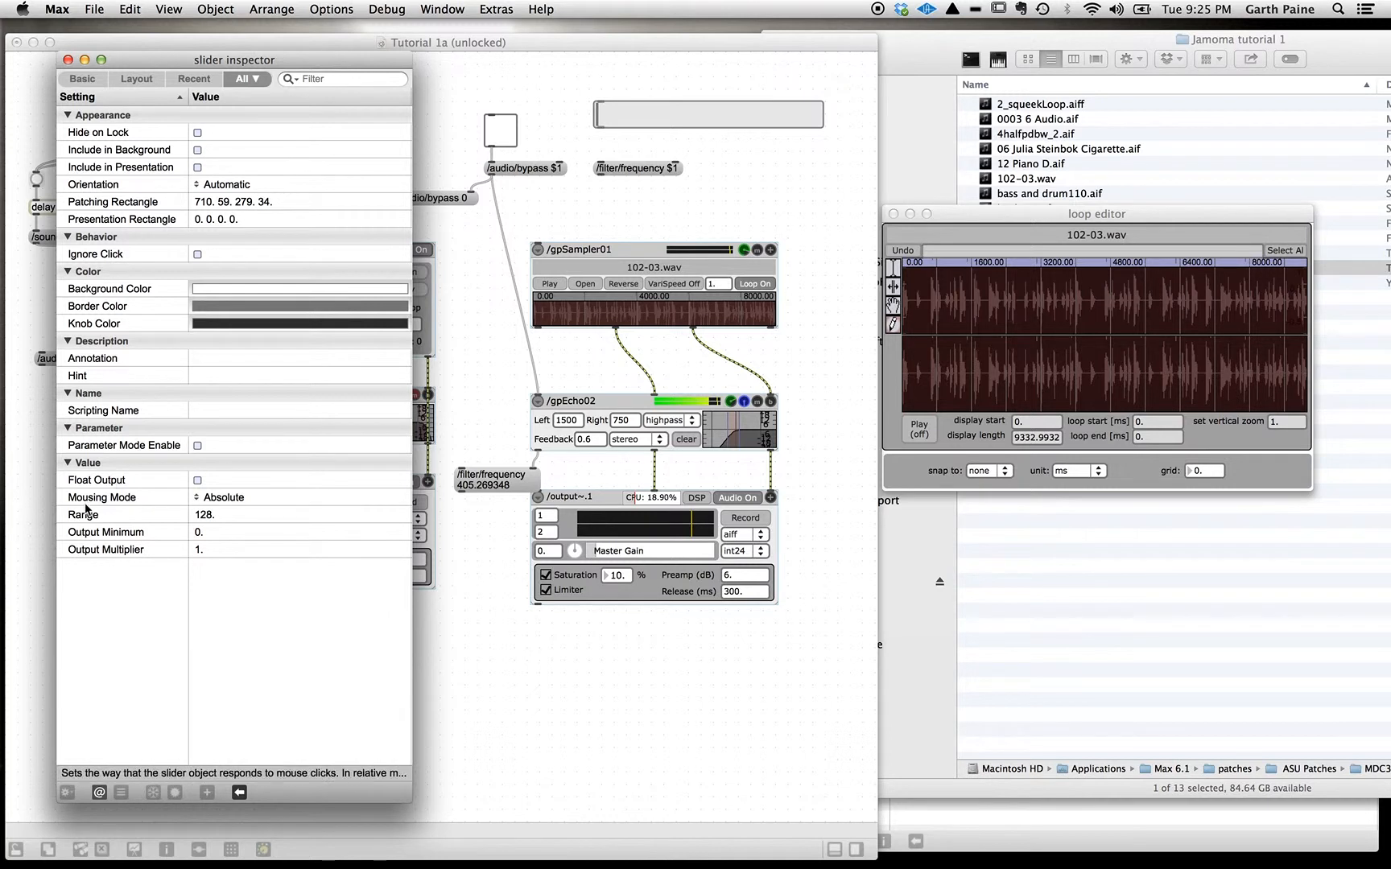
left_click(211, 519)
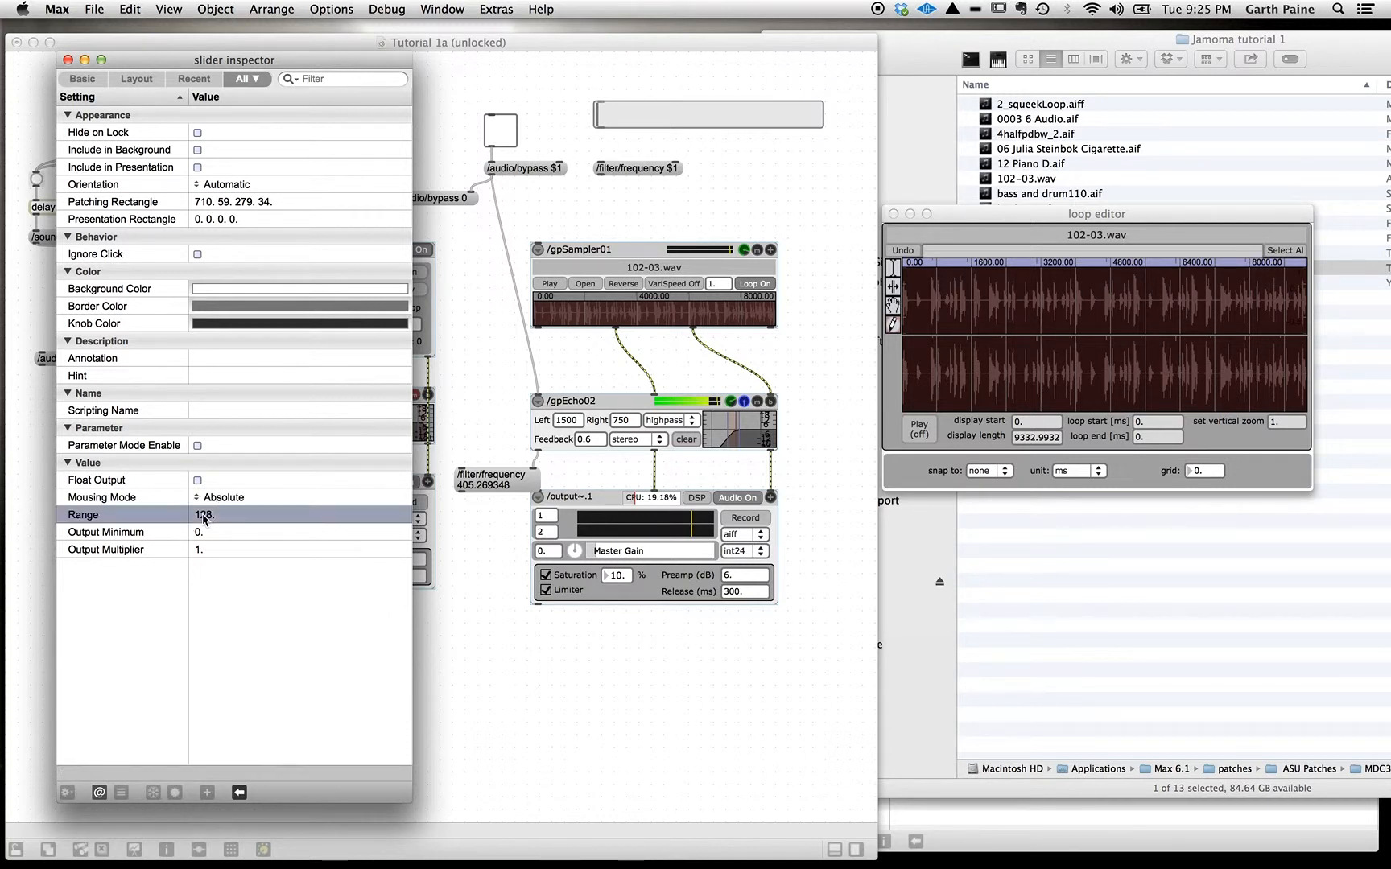
left_click(203, 515)
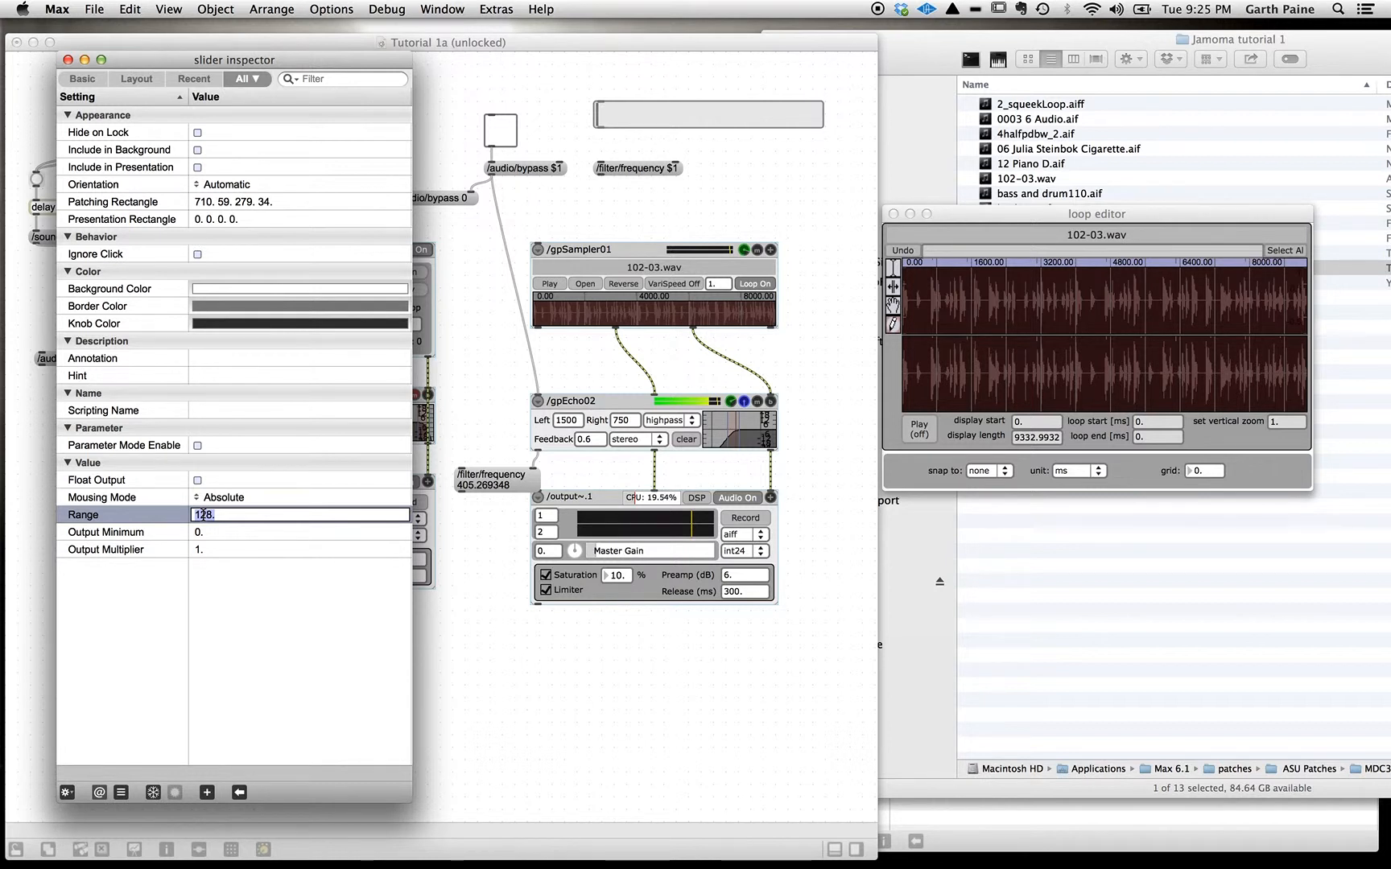
type("10000")
left_click(200, 534)
left_click(198, 532)
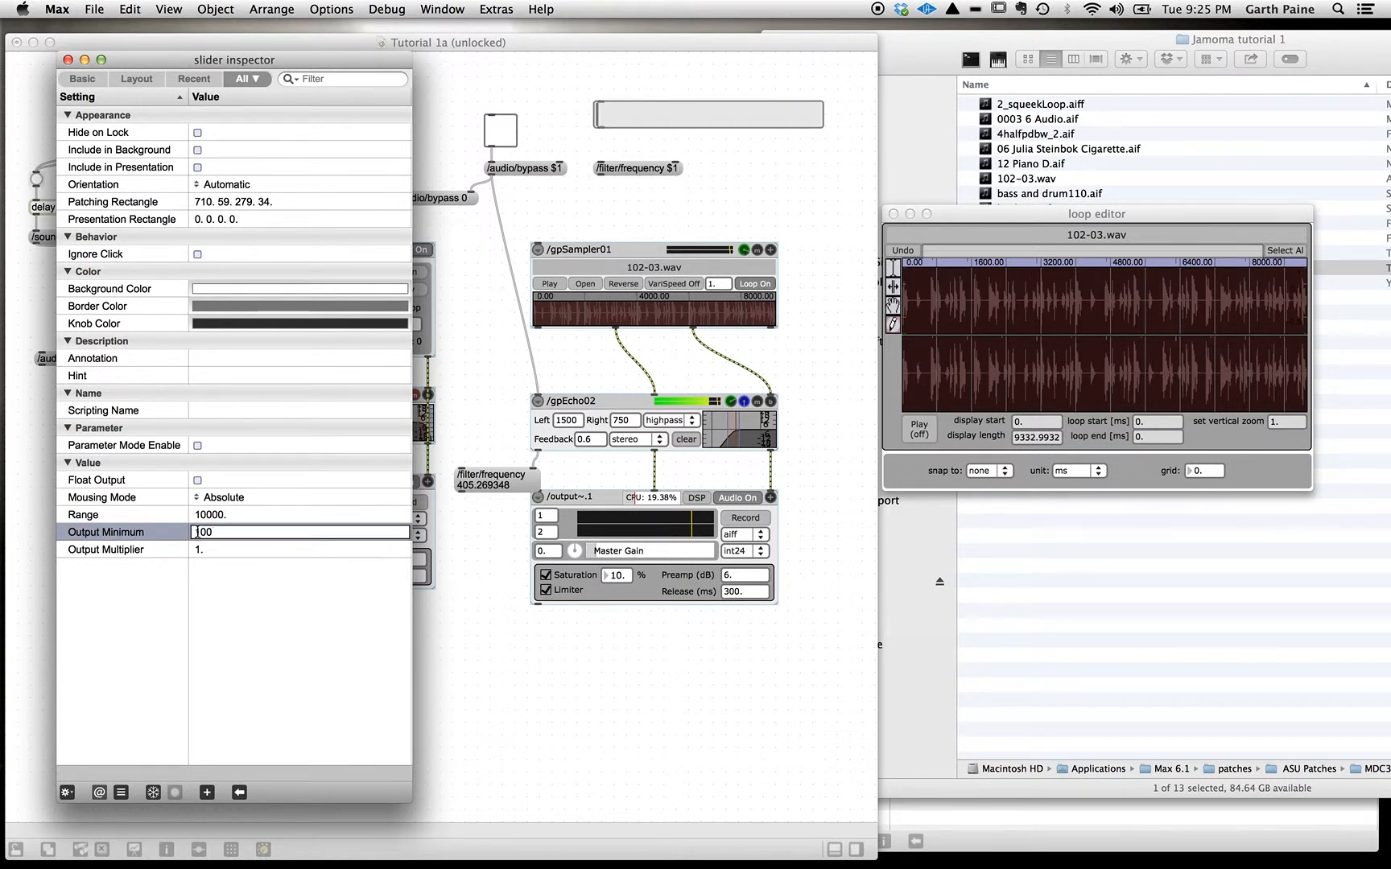
key("Return")
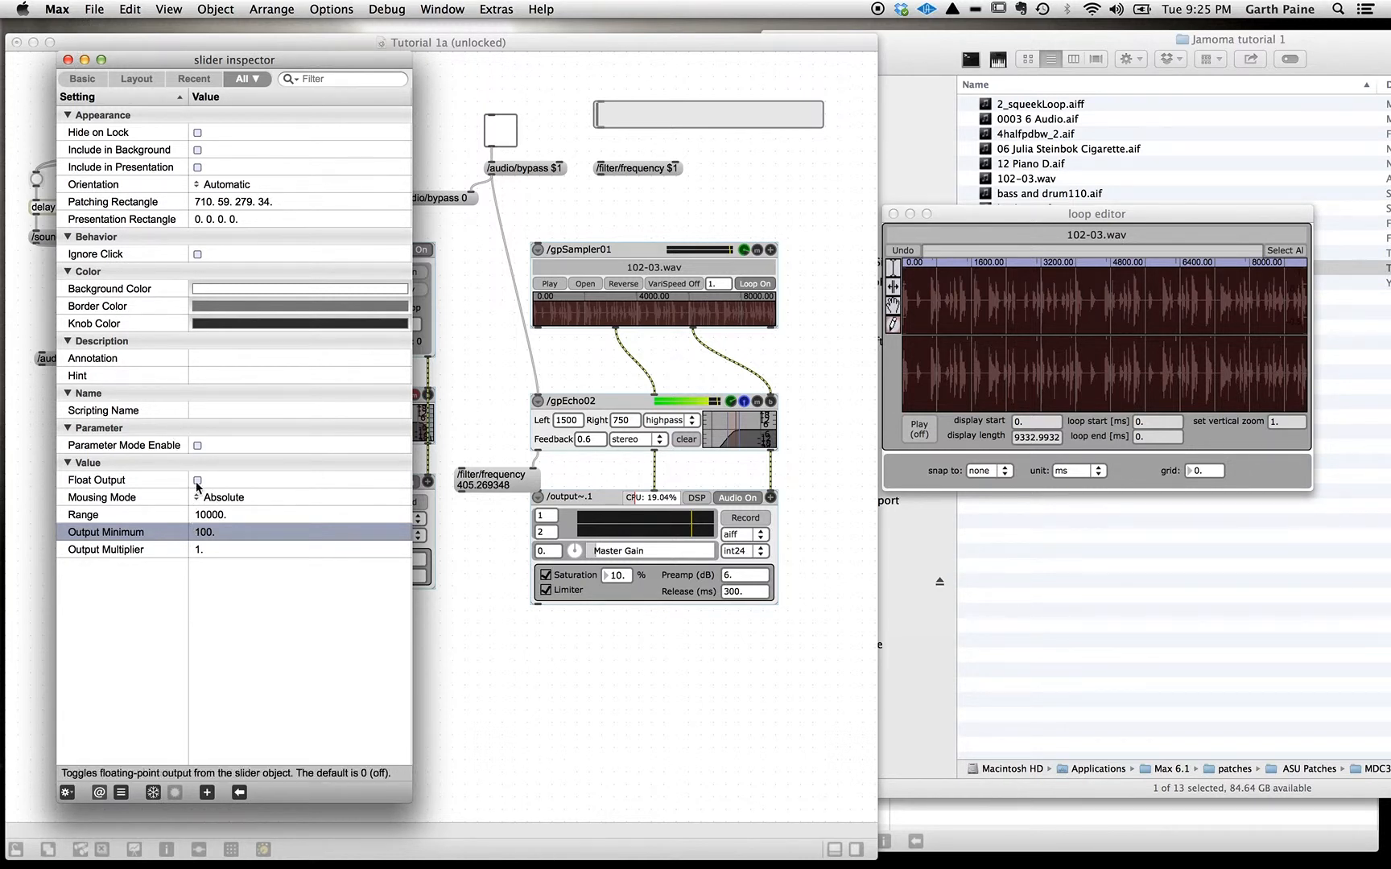
Step: Change the slider's background color to orange and close its inspector
left_click(231, 288)
left_click(783, 682)
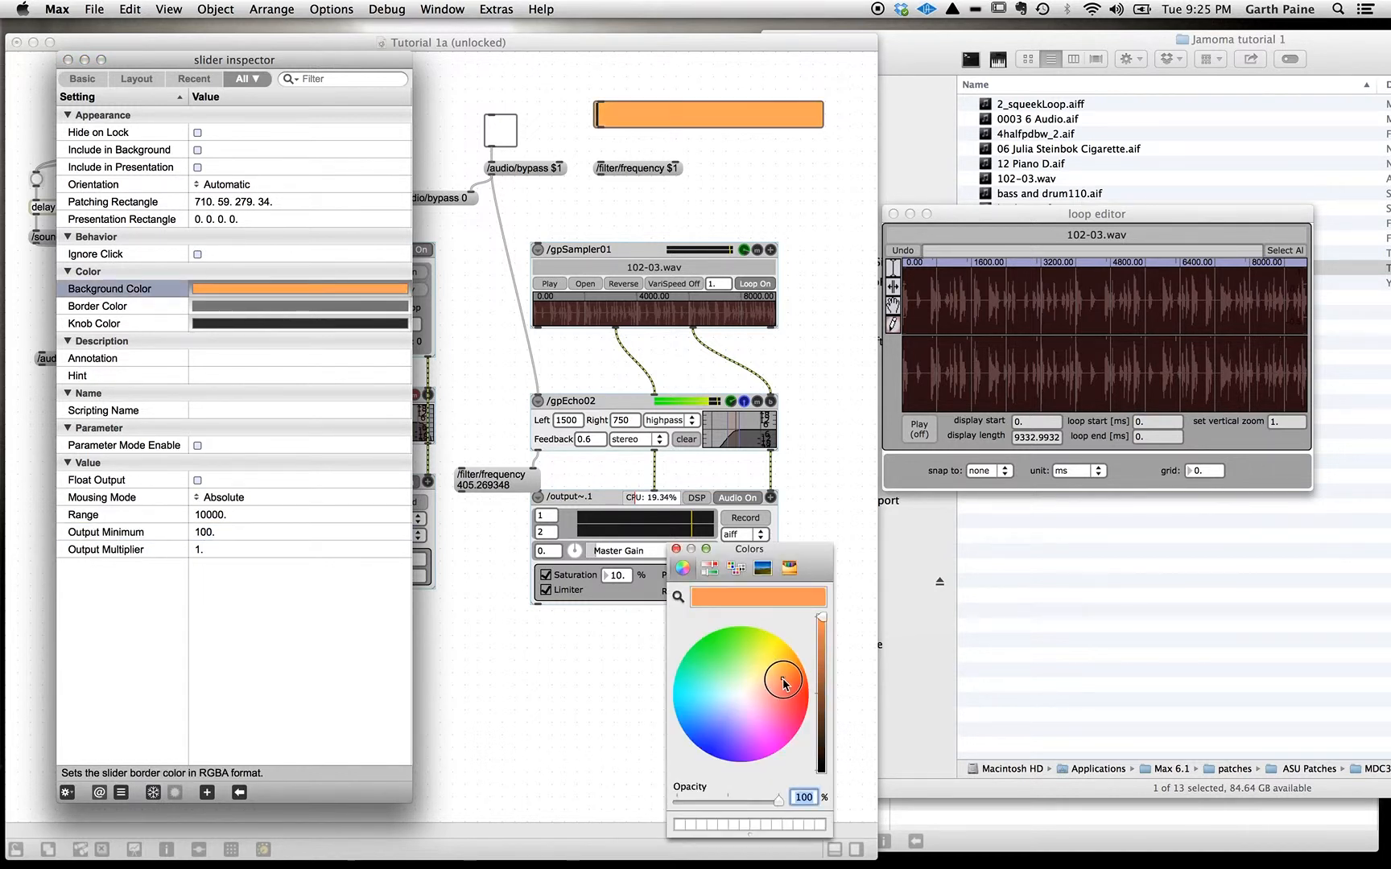
left_click_drag(784, 680, 783, 685)
left_click(677, 550)
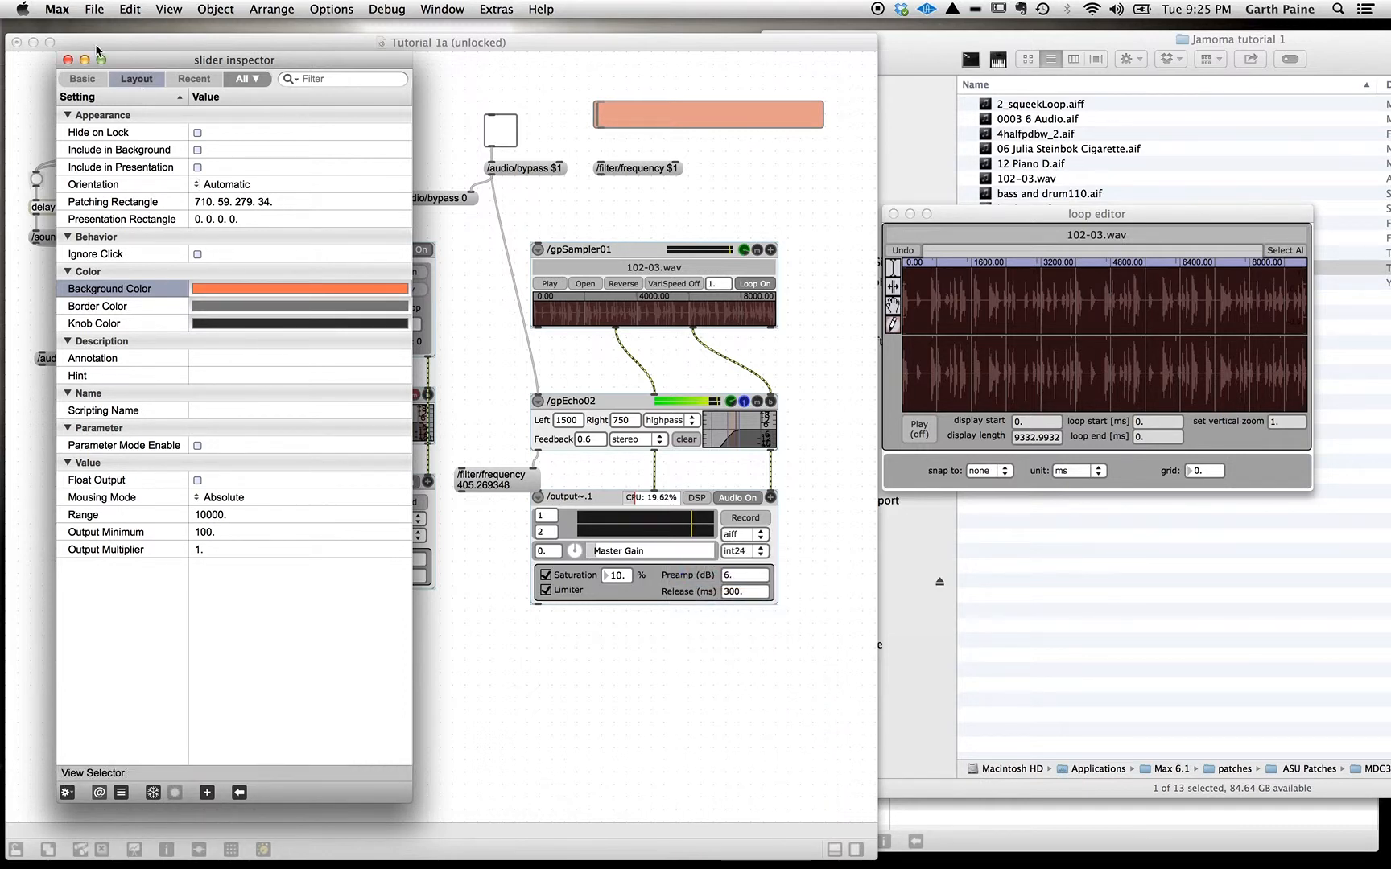
left_click(68, 59)
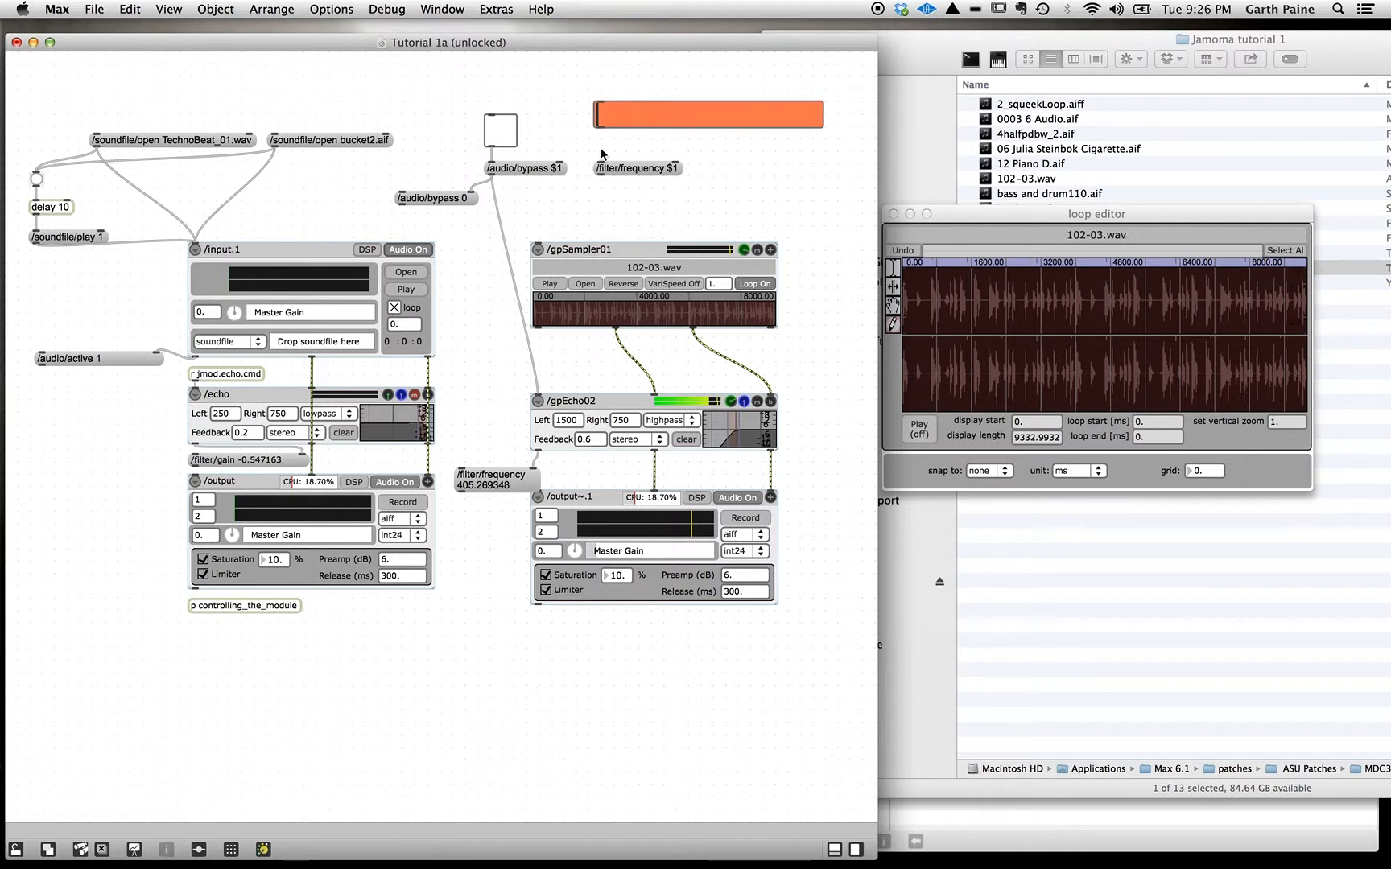
Step: Insert a number box between the slider and the /filter/frequency message, connect the slider to it, and test the slider at about 545 with the patch locked
key("n")
left_click_drag(654, 169, 645, 198)
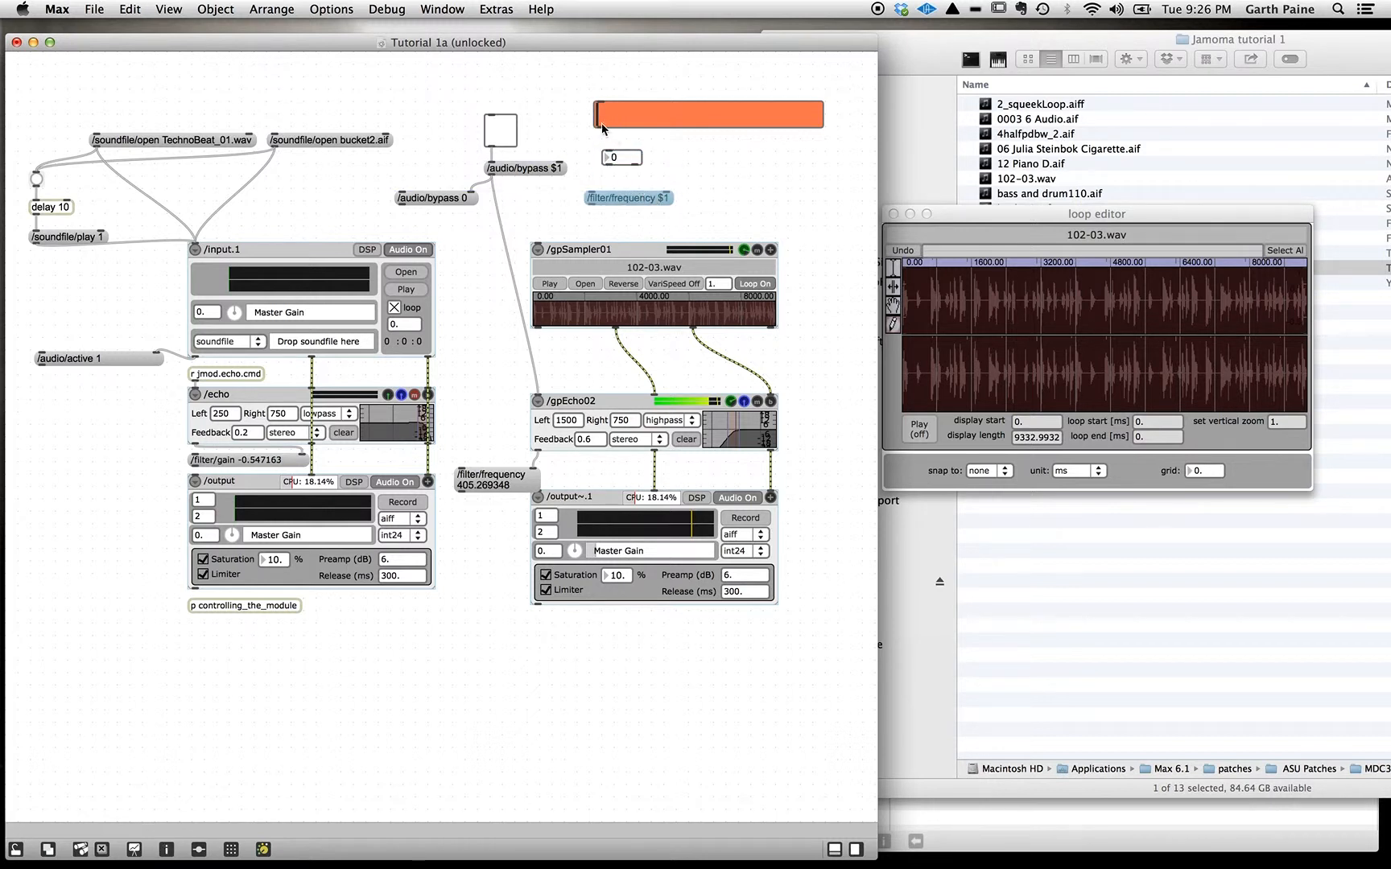
left_click_drag(597, 127, 612, 157)
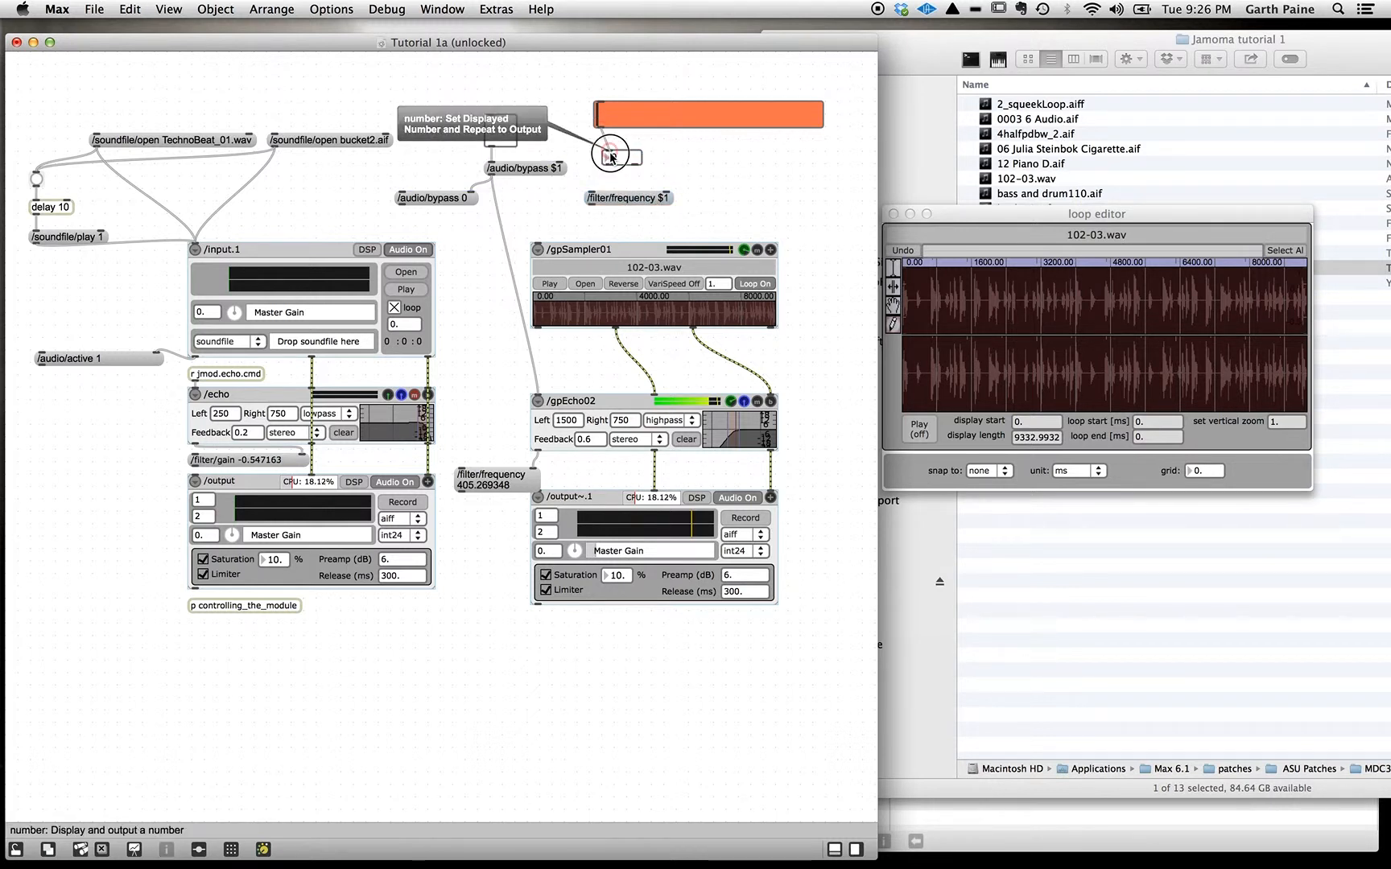
key("super+e")
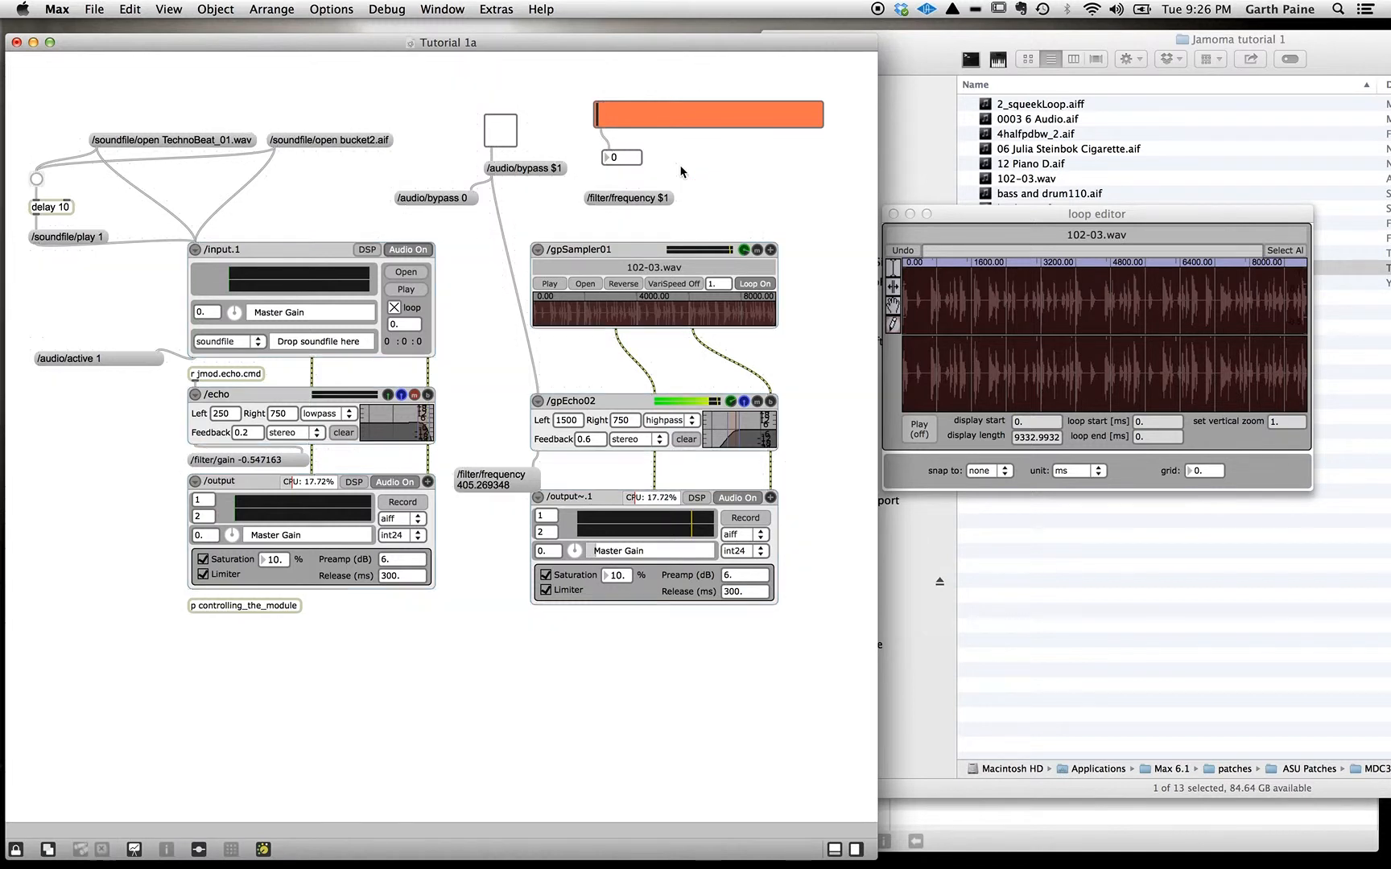
mouse_move(599, 110)
left_mouse_down()
mouse_move(714, 102)
mouse_move(835, 61)
mouse_move(608, 80)
left_mouse_up()
Step: Try feeding the number box into the /filter/frequency message's right inlet and the message into /gpEcho02, moving the slider to about 3929
key("super+e")
left_click_drag(605, 164, 665, 199)
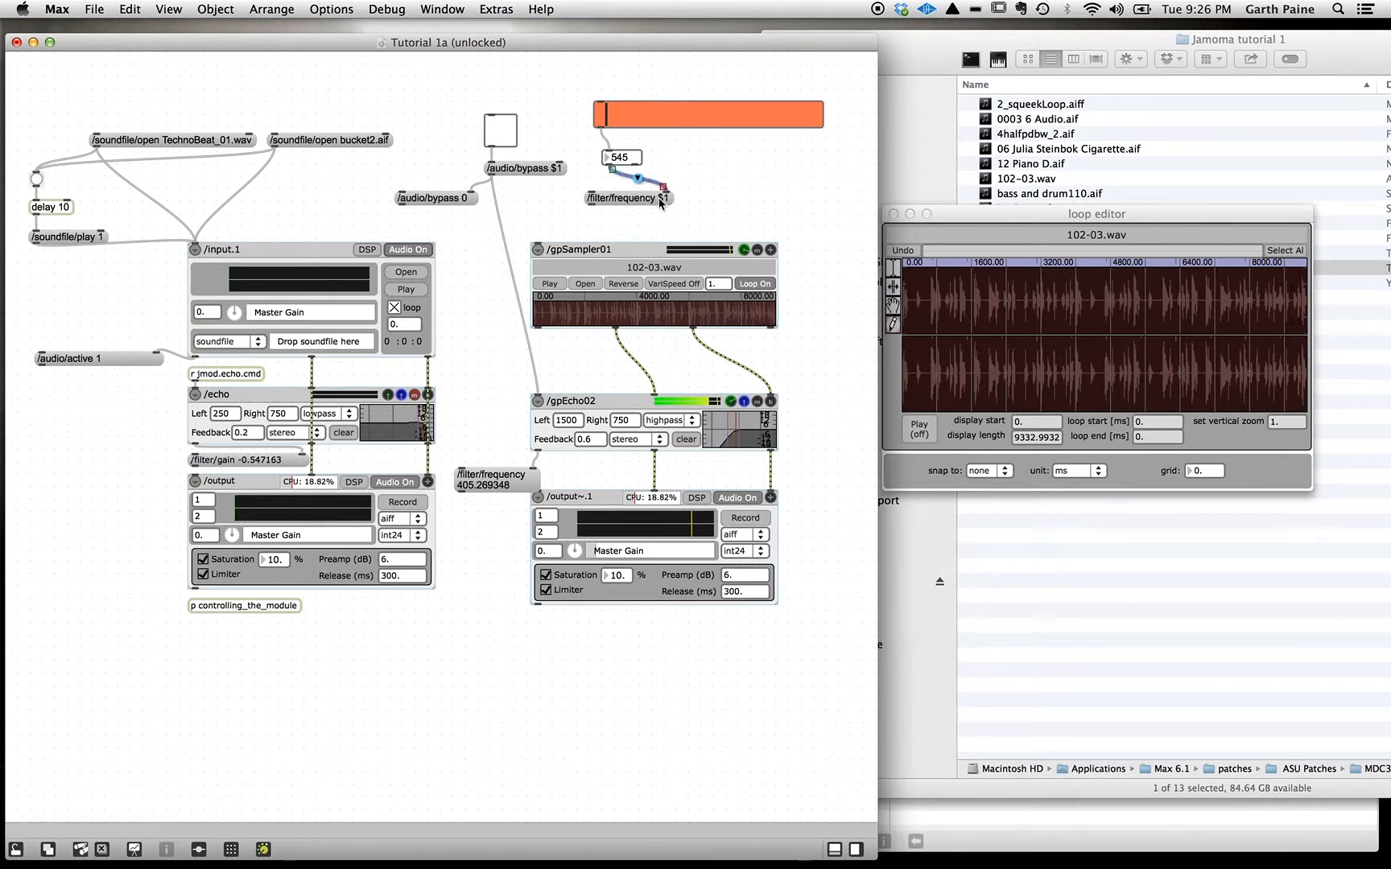
left_click_drag(592, 204, 539, 402)
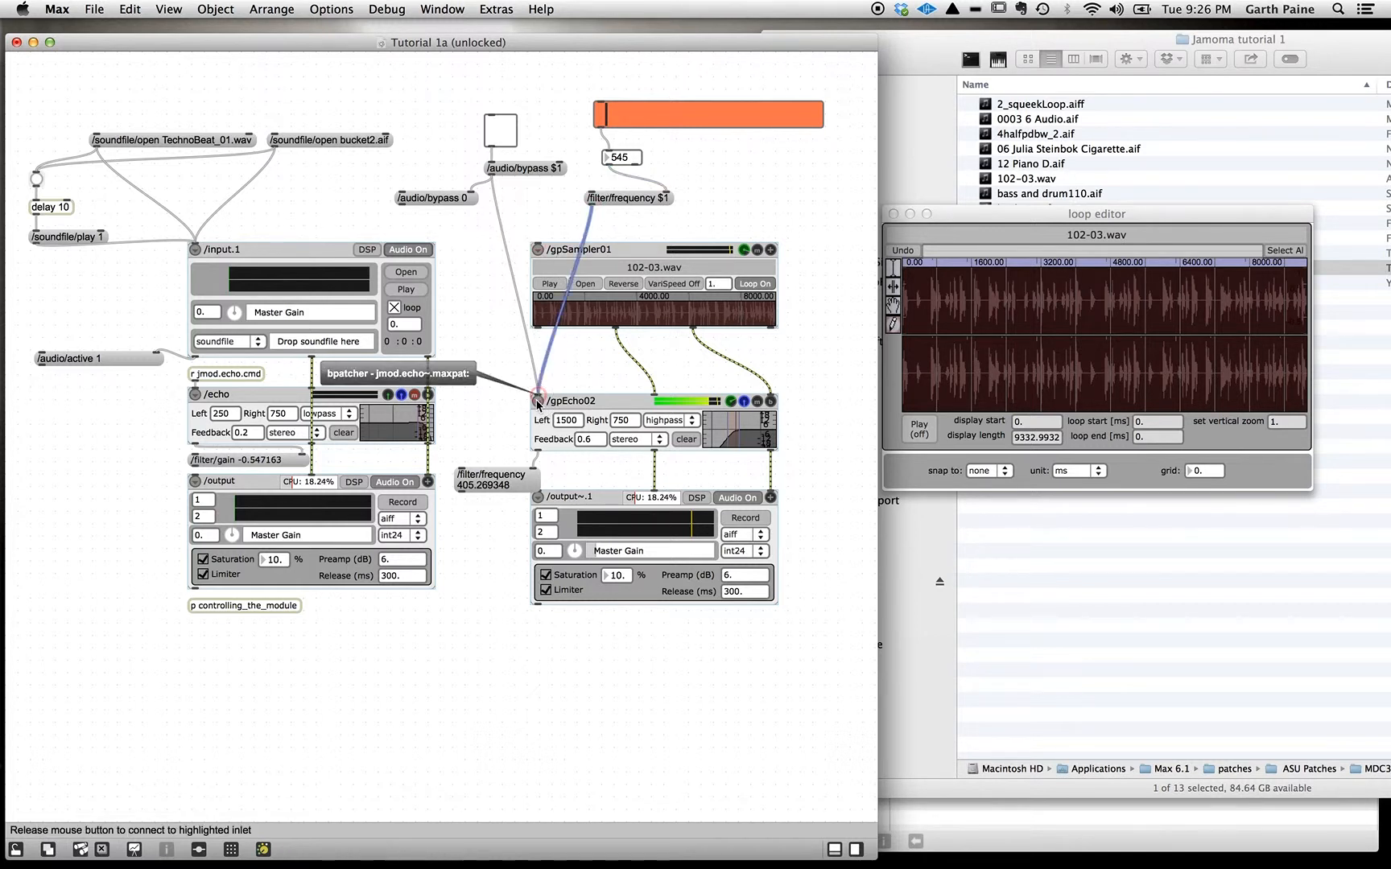
key("super+e")
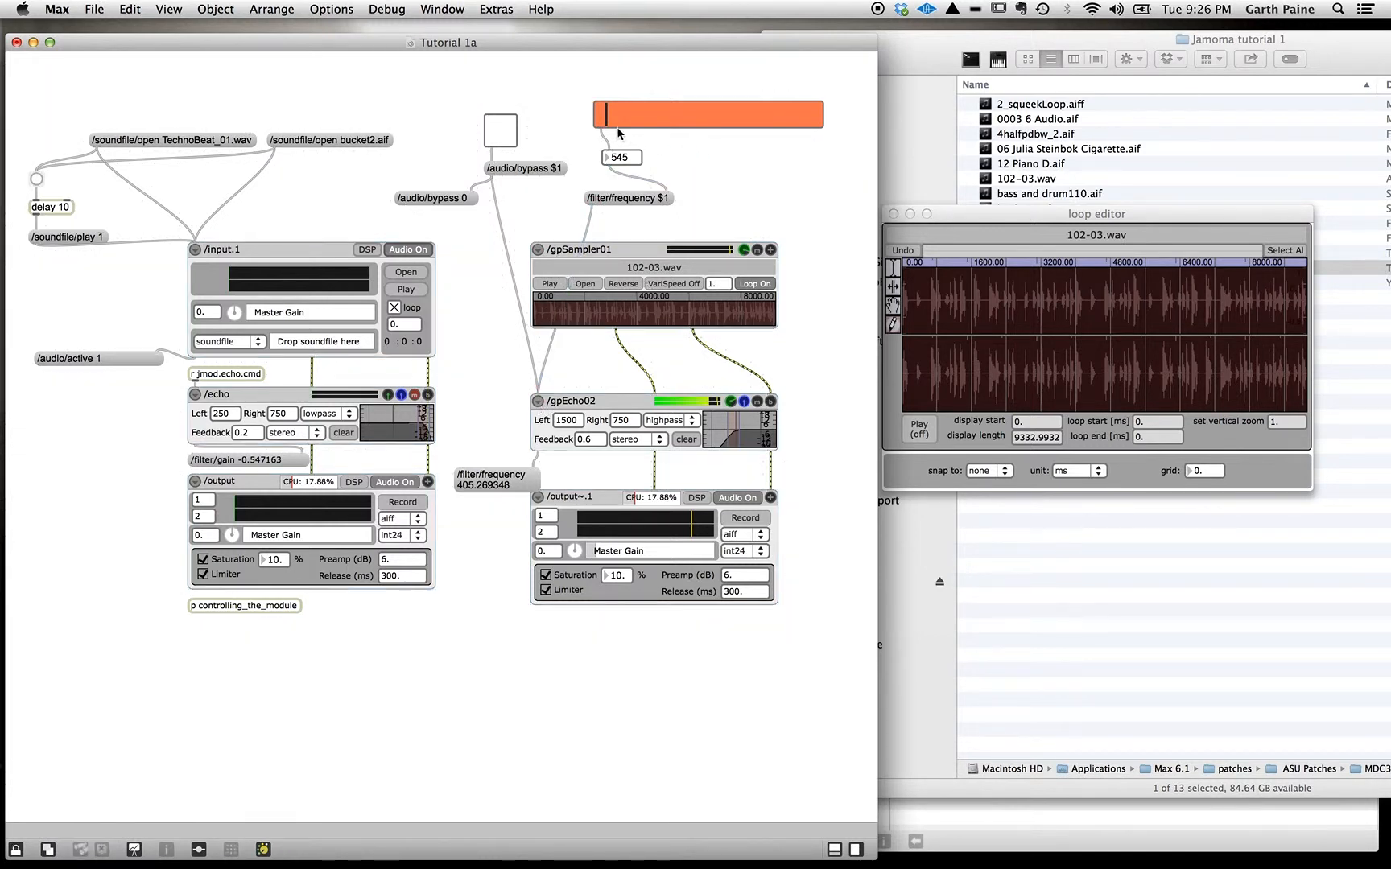
left_click(616, 118)
left_click_drag(616, 118, 677, 113)
Step: Unlock the patch and undo the connections from the number box to the message and from the message to /gpEcho02
key("super+e")
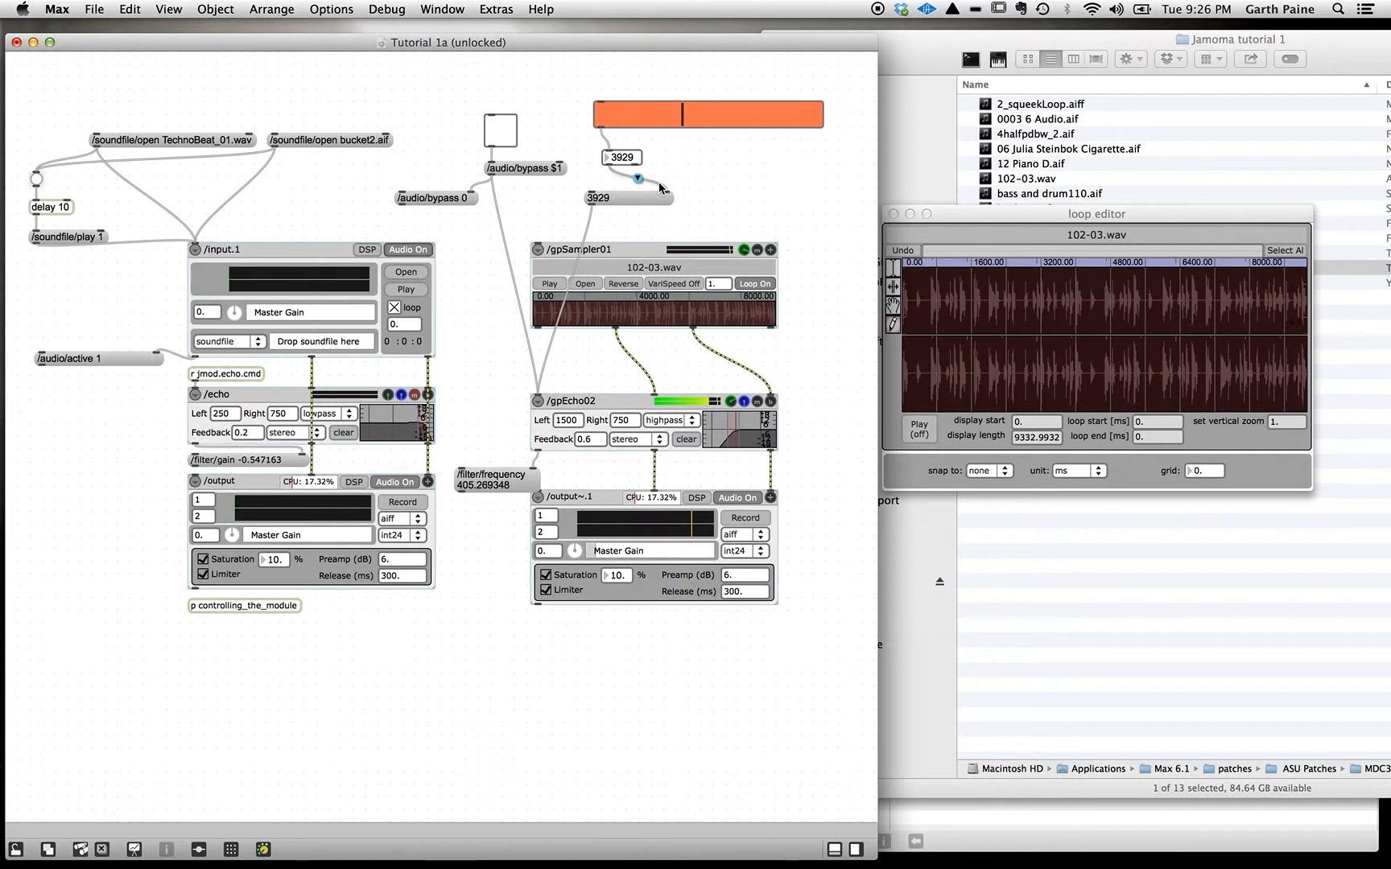
left_click_drag(660, 189, 665, 193)
left_click_drag(664, 187, 593, 206)
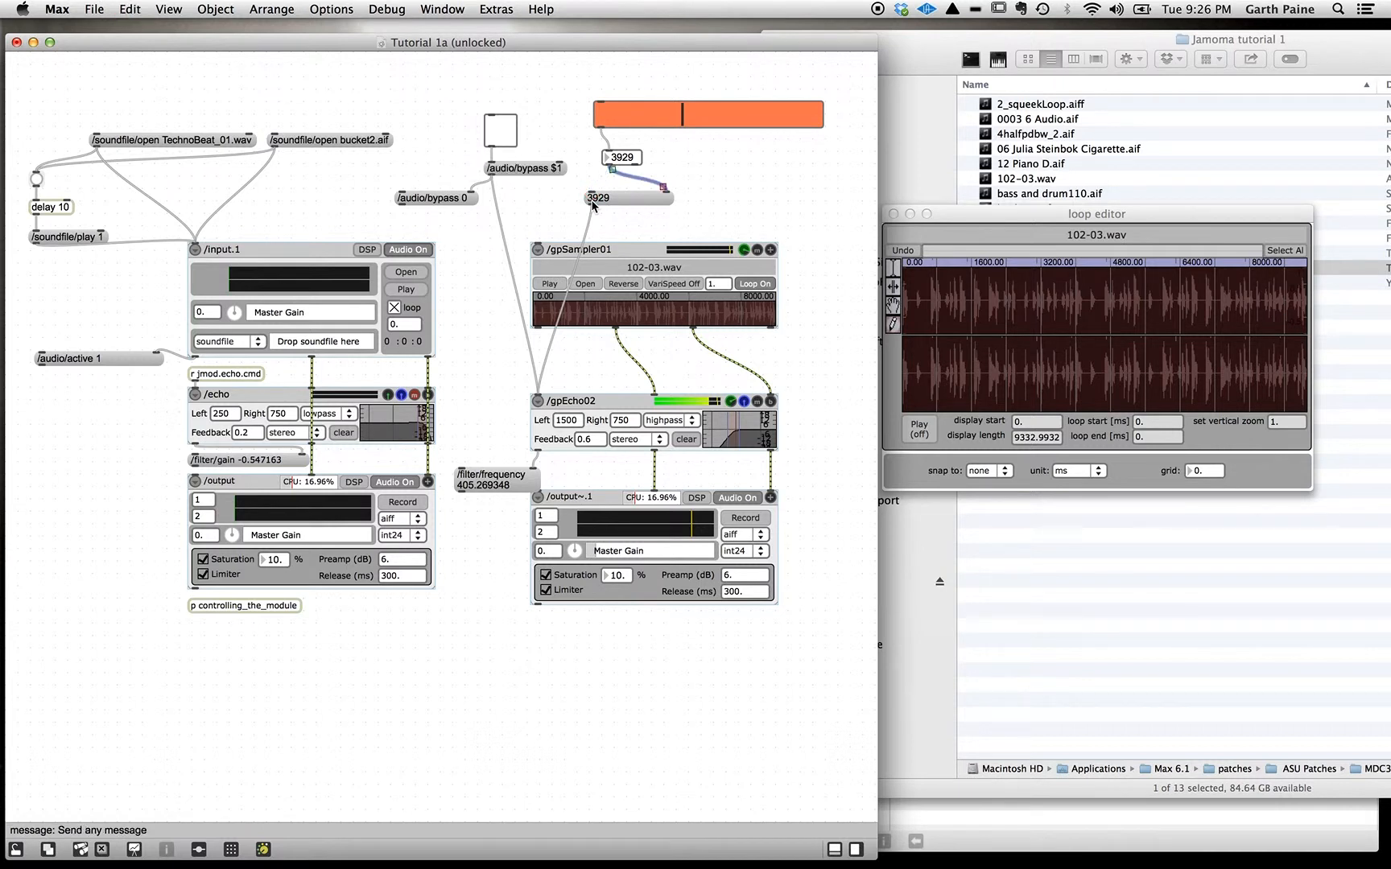
key("super+z")
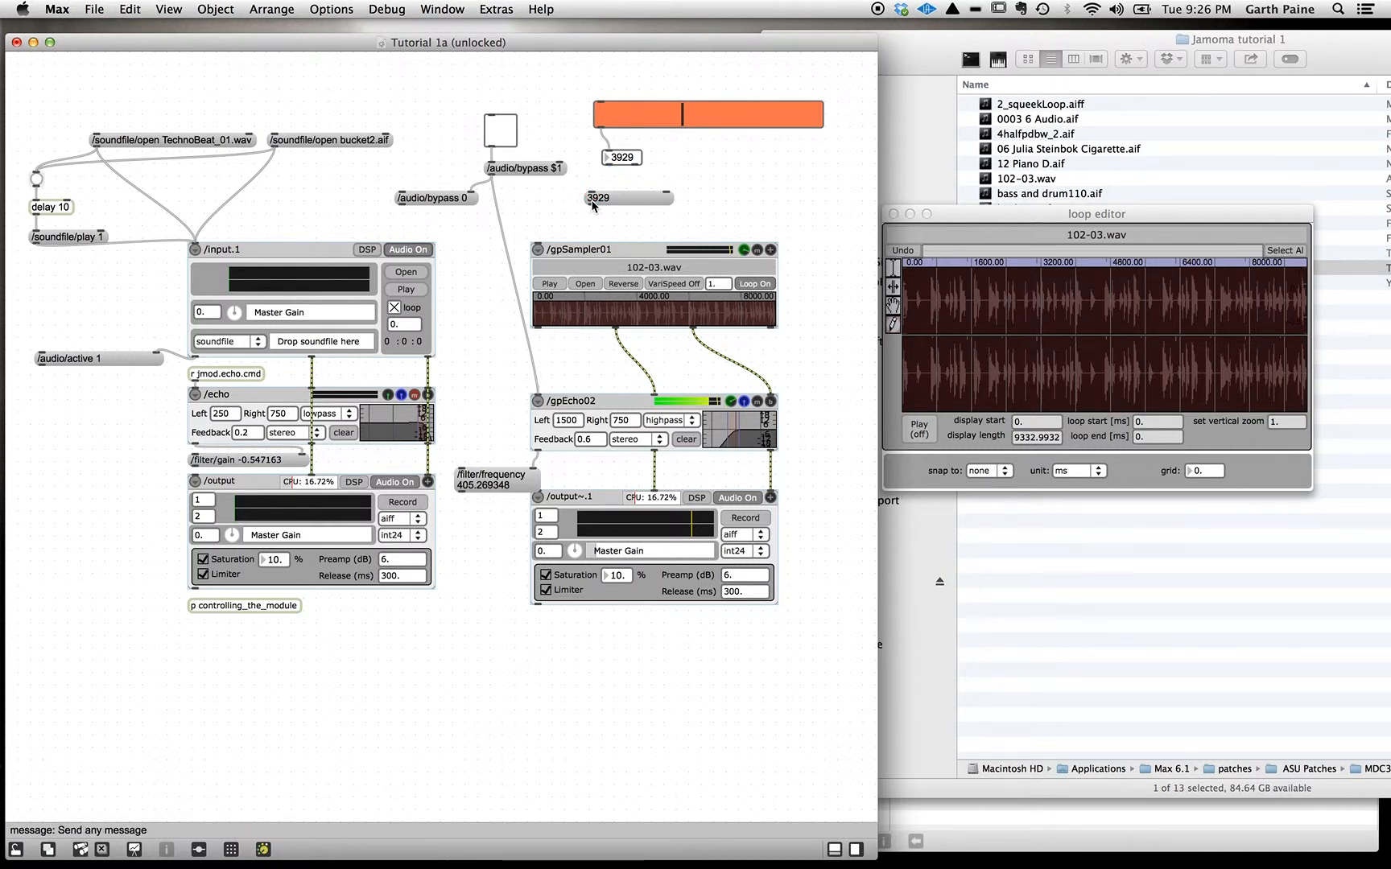
Step: Replace the overwritten message's text with the filter frequency text copied from the echo's display box, and edit it to "/filter/frequency $1"
double_click(492, 475)
key("super+c")
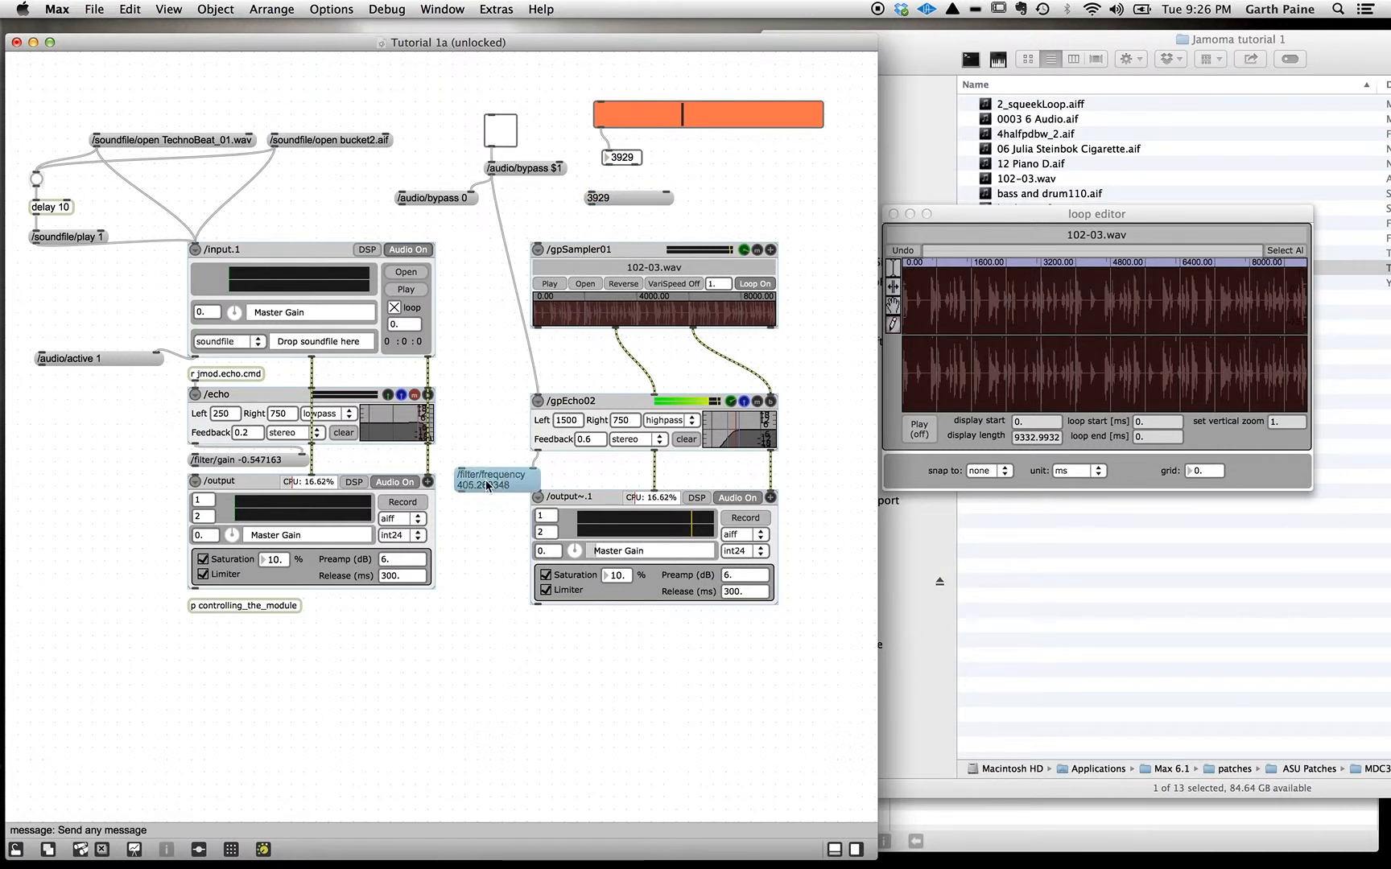
double_click(620, 198)
key("super+v")
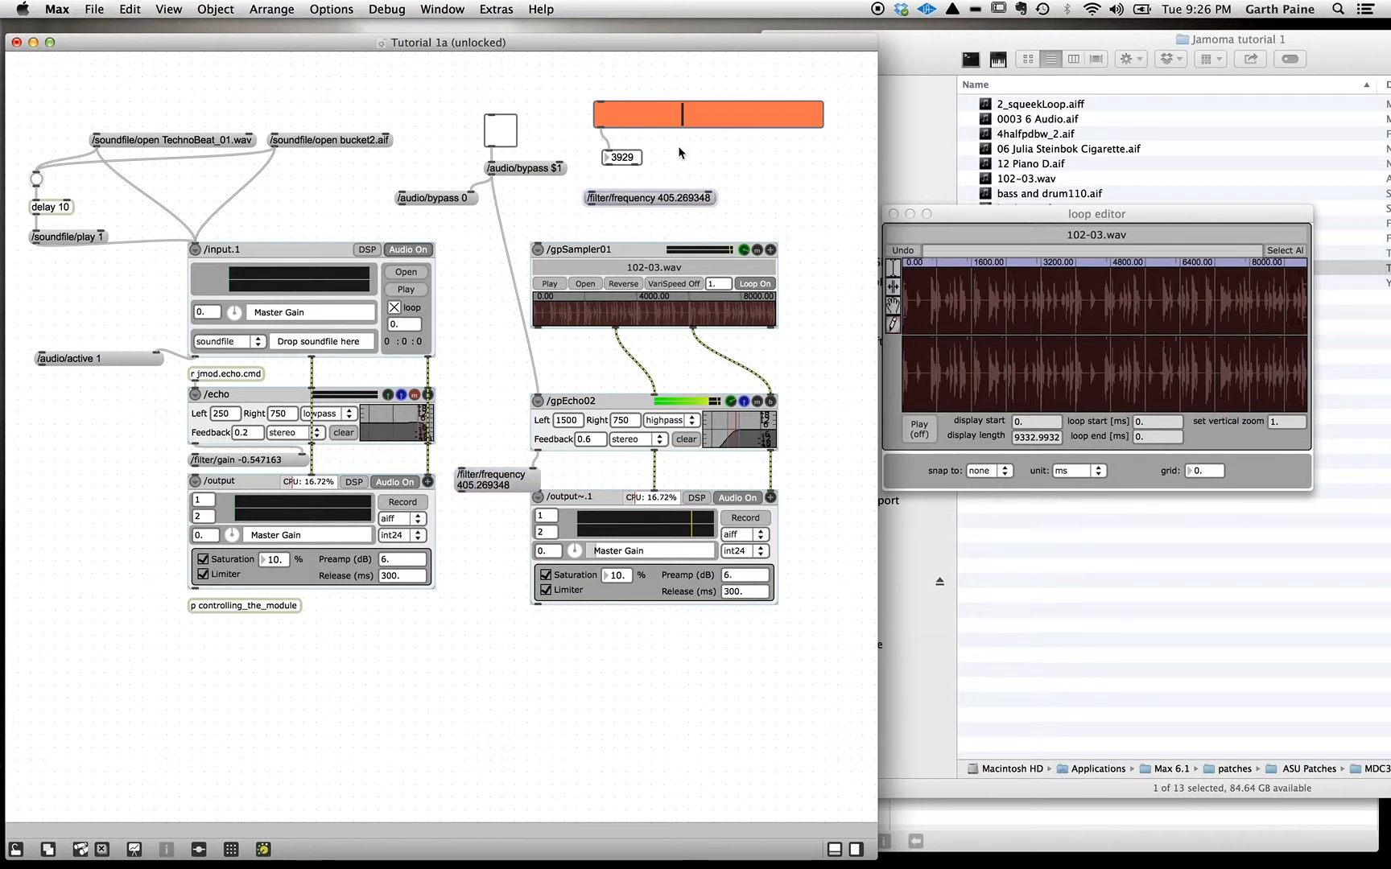
double_click(660, 198)
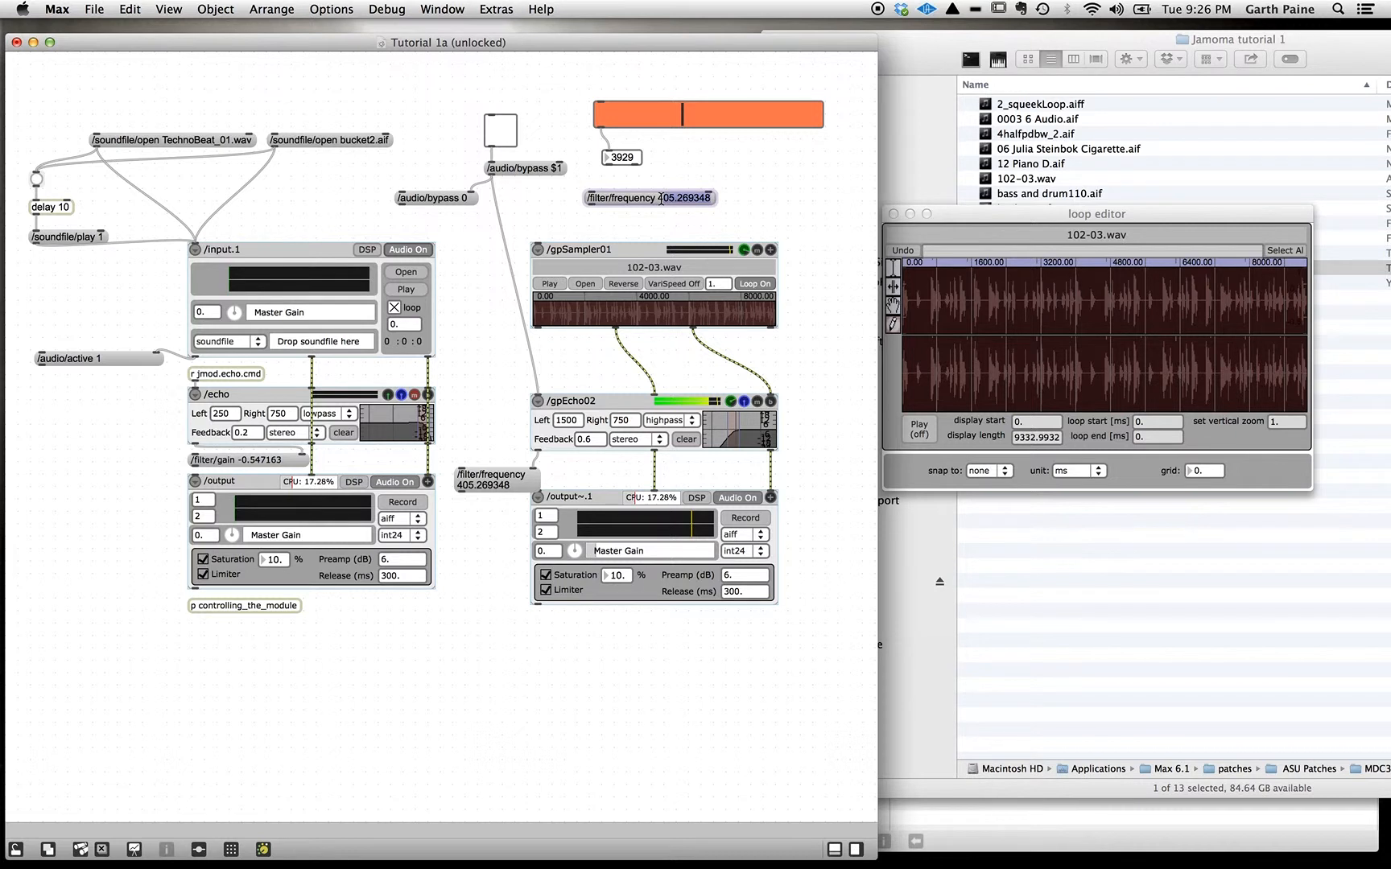
type("4")
left_click(677, 156)
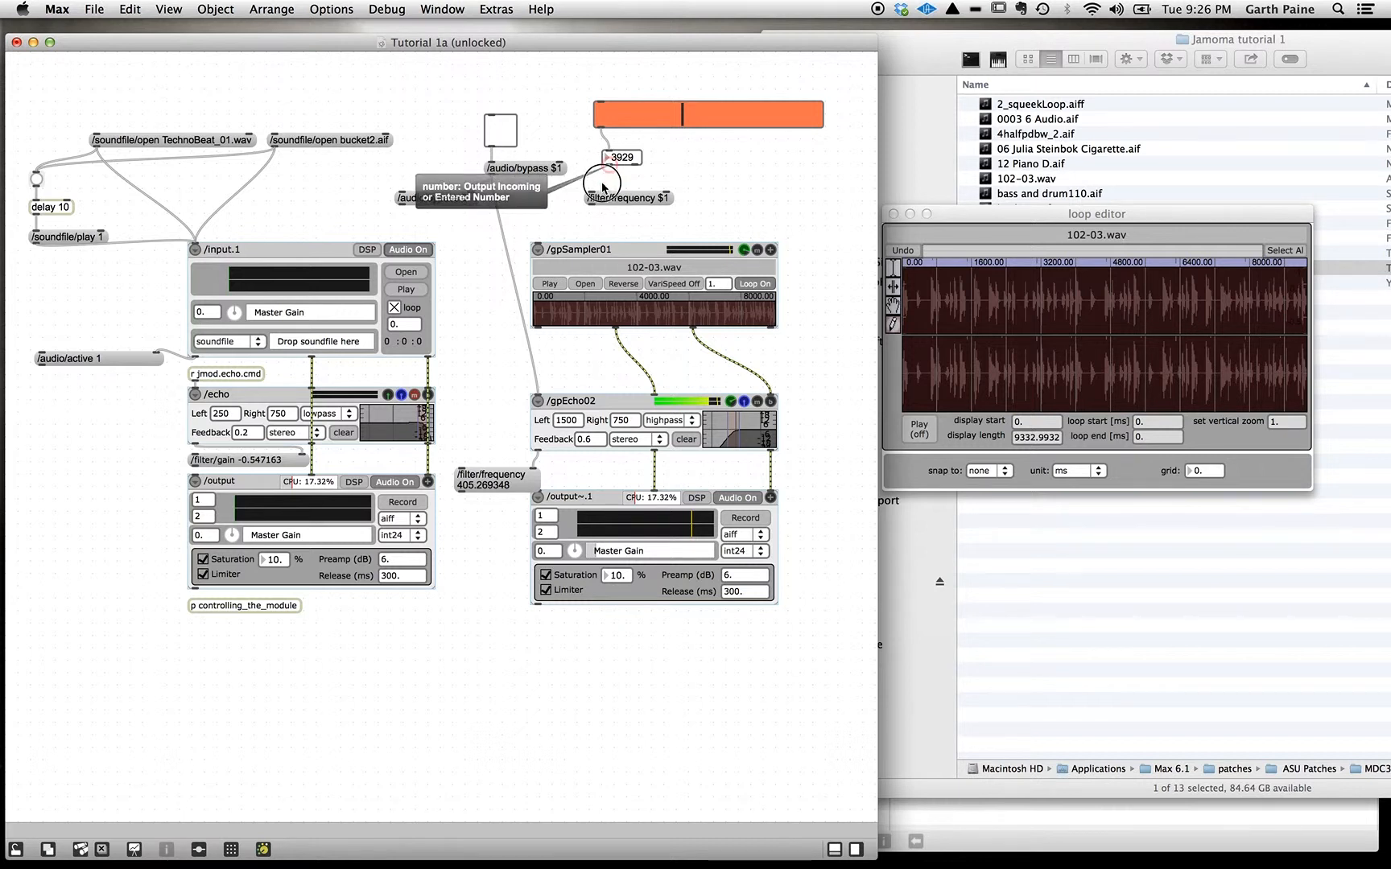
Step: Connect the number box to the message's left inlet and the message to /gpEcho02, lock the patch, and move the slider to about 1587
left_click_drag(606, 164, 592, 198)
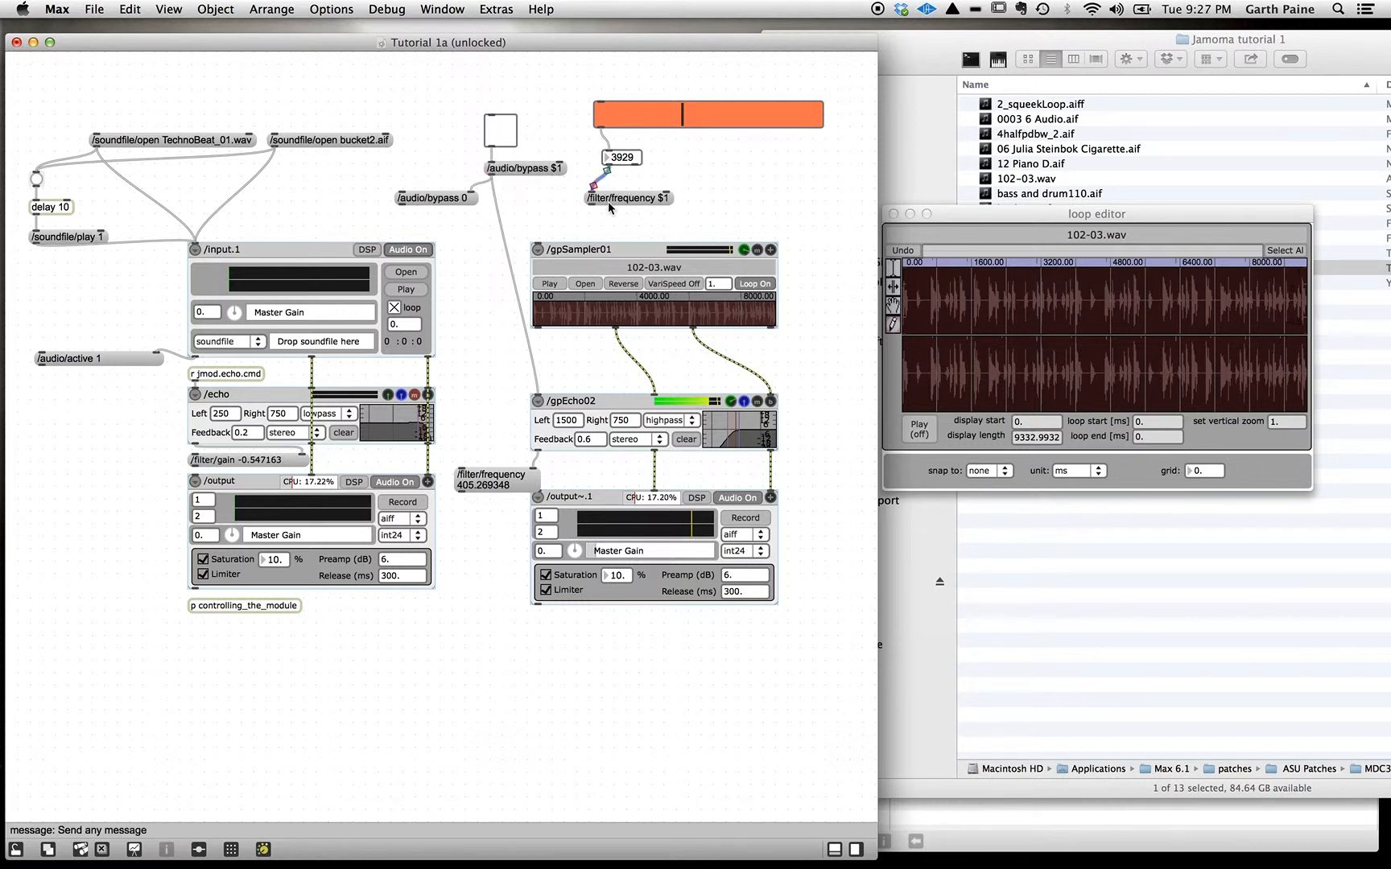
left_click_drag(590, 203, 537, 399)
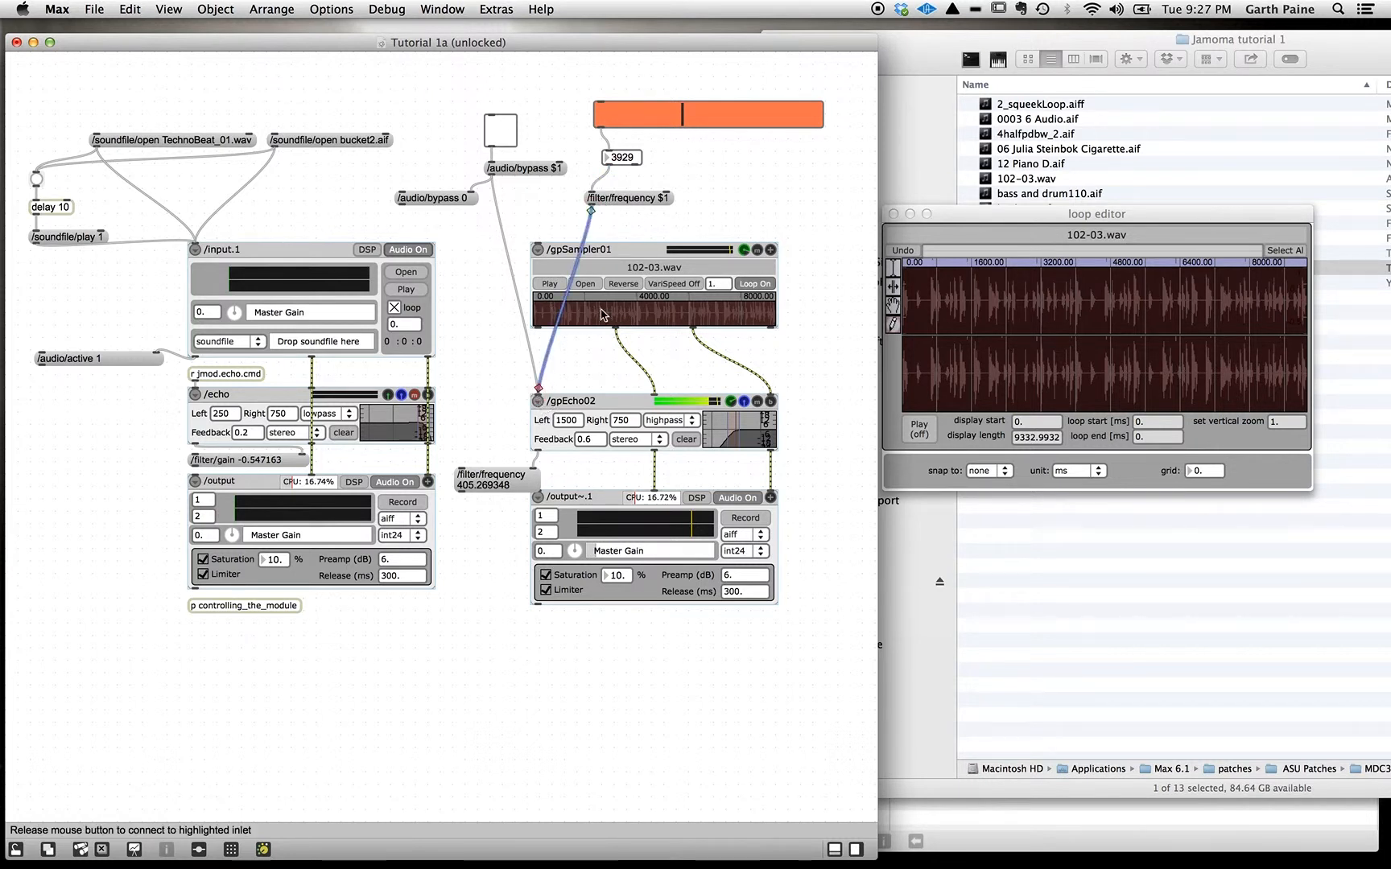
left_click(705, 163, "super")
left_click_drag(675, 124, 631, 128)
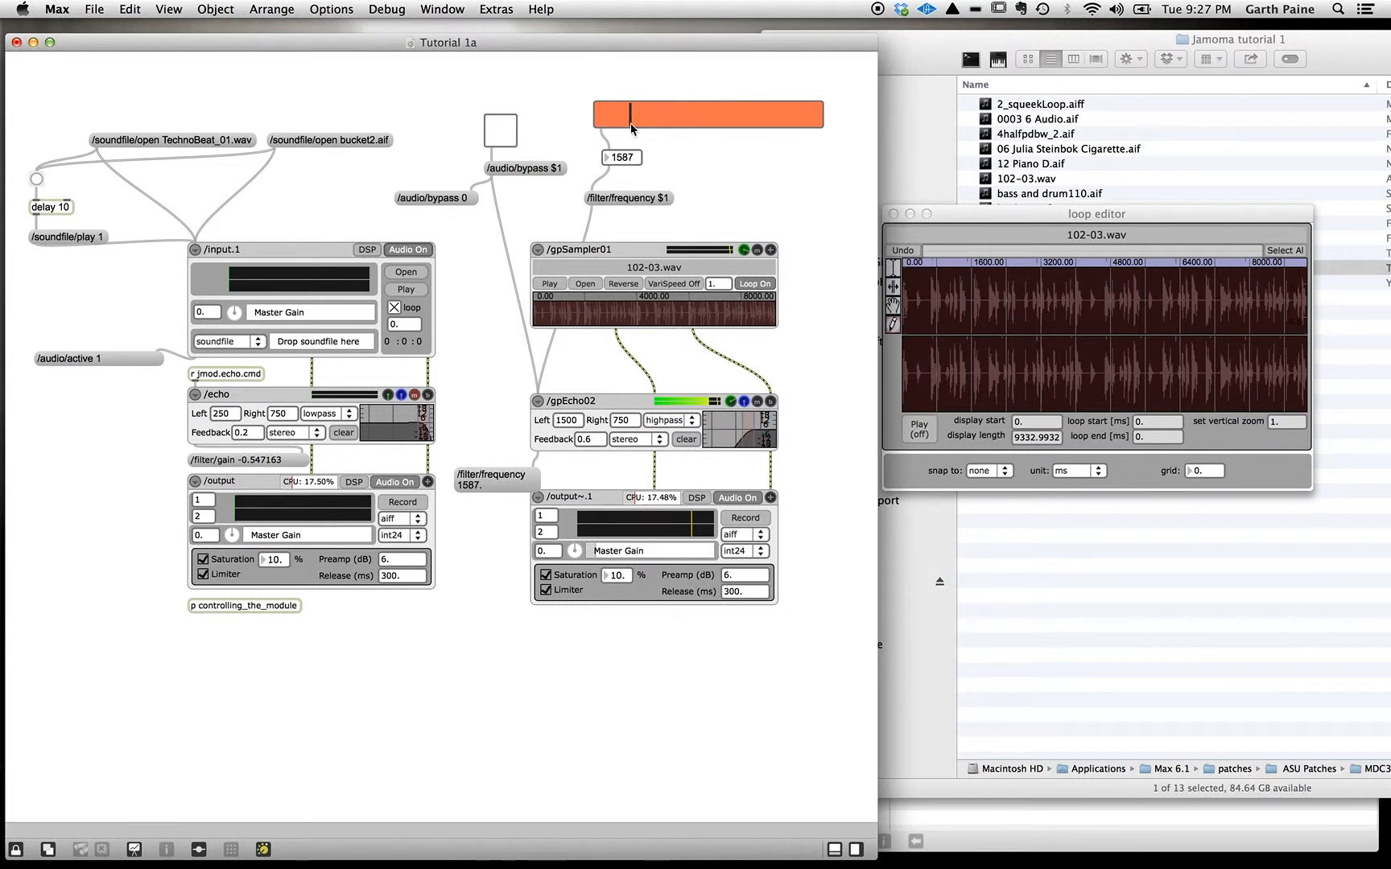
Step: Play /gpSampler01, raise the /output~.1 master gain, and sweep the filter frequency slider to about 1438
left_click(551, 284)
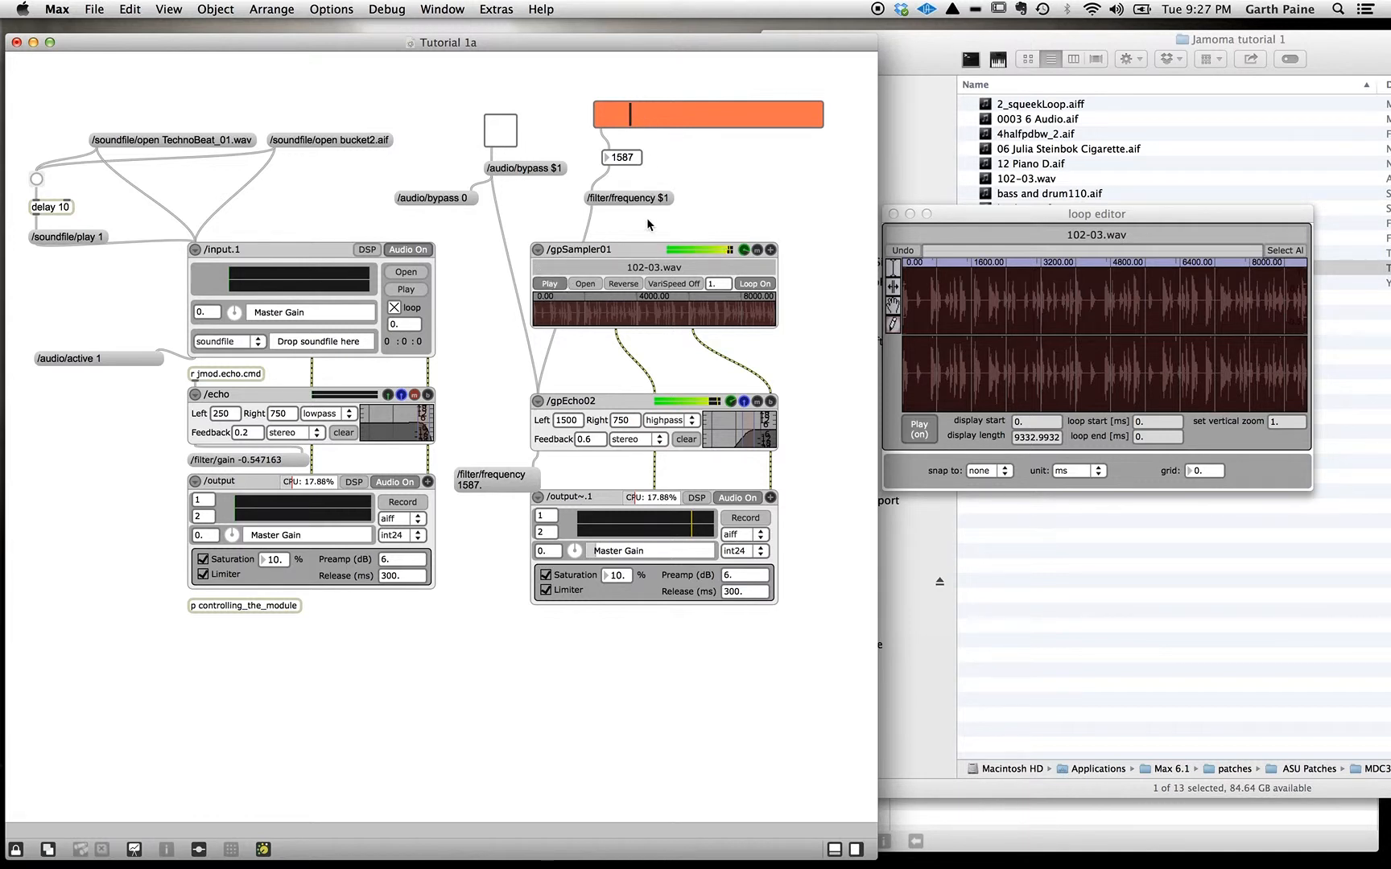
left_click_drag(622, 554, 675, 543)
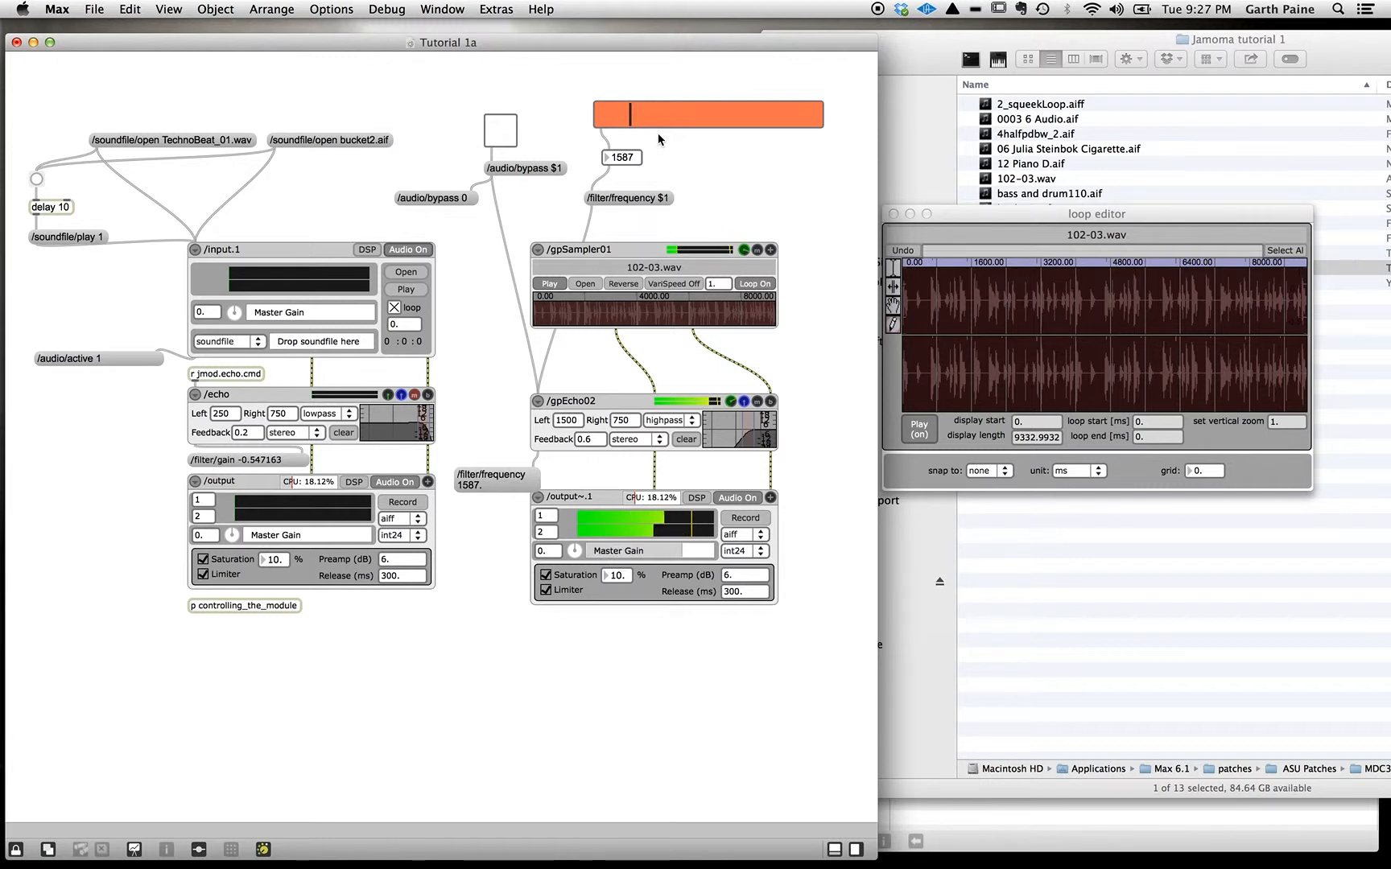
left_click(614, 114)
mouse_move(614, 114)
left_mouse_down()
mouse_move(596, 118)
mouse_move(713, 115)
mouse_move(586, 90)
mouse_move(646, 111)
mouse_move(569, 113)
mouse_move(642, 117)
mouse_move(622, 118)
left_mouse_up()
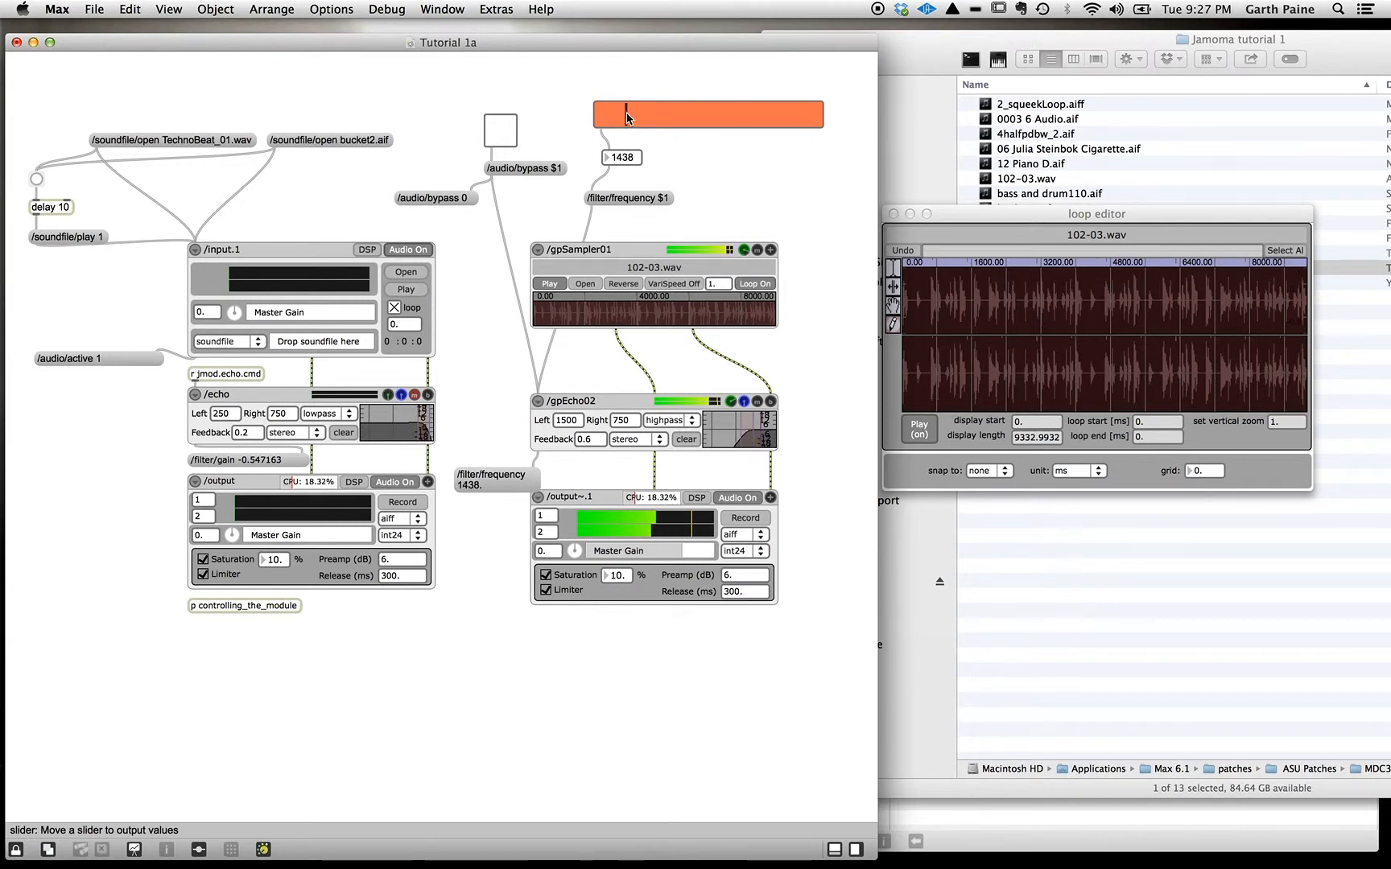
Step: Unlock the patch and set the filter frequency slider's range to 4000 in its inspector
key("super+e")
left_click(674, 113)
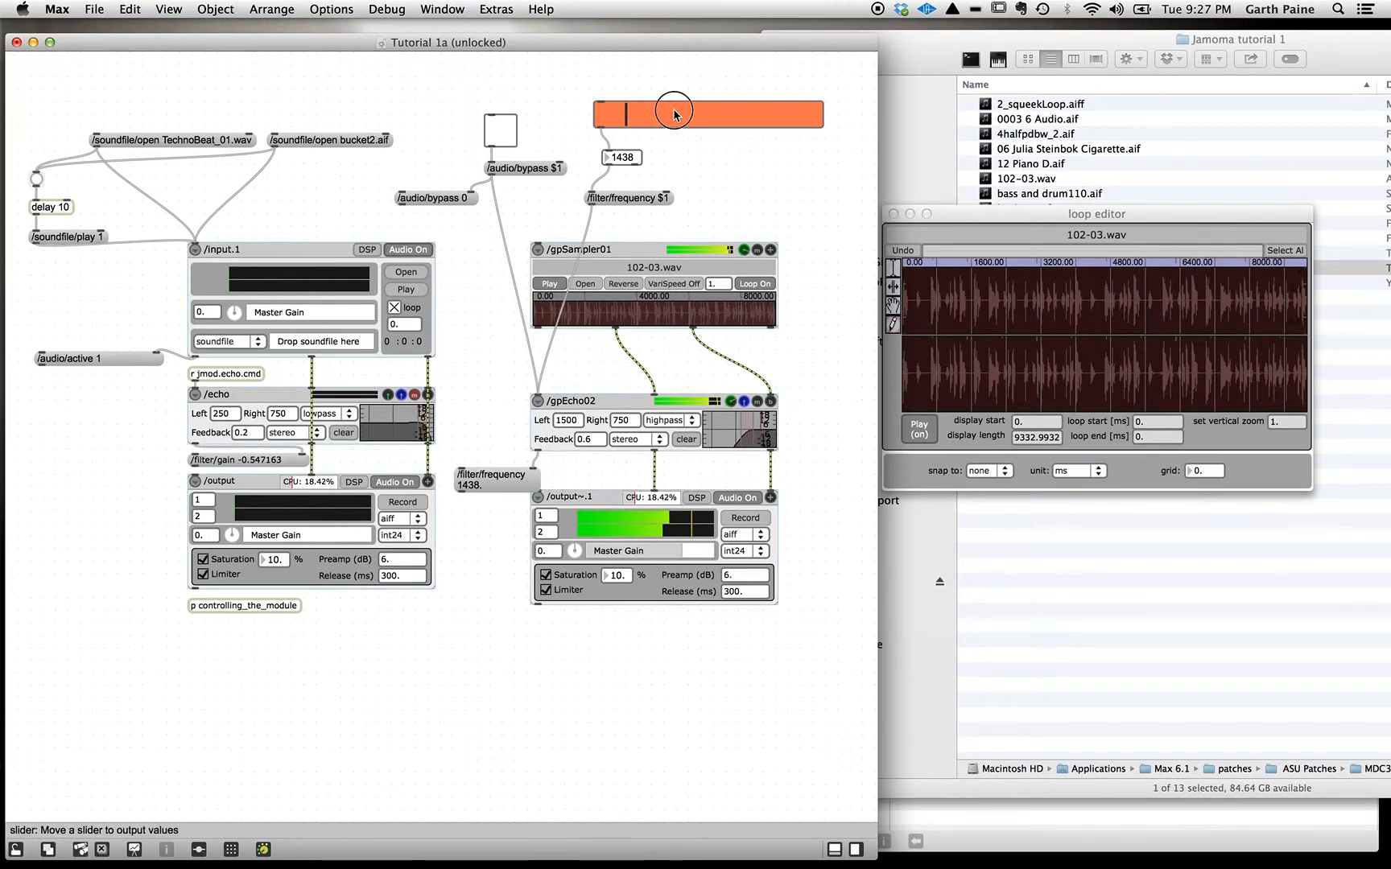
key("super+i")
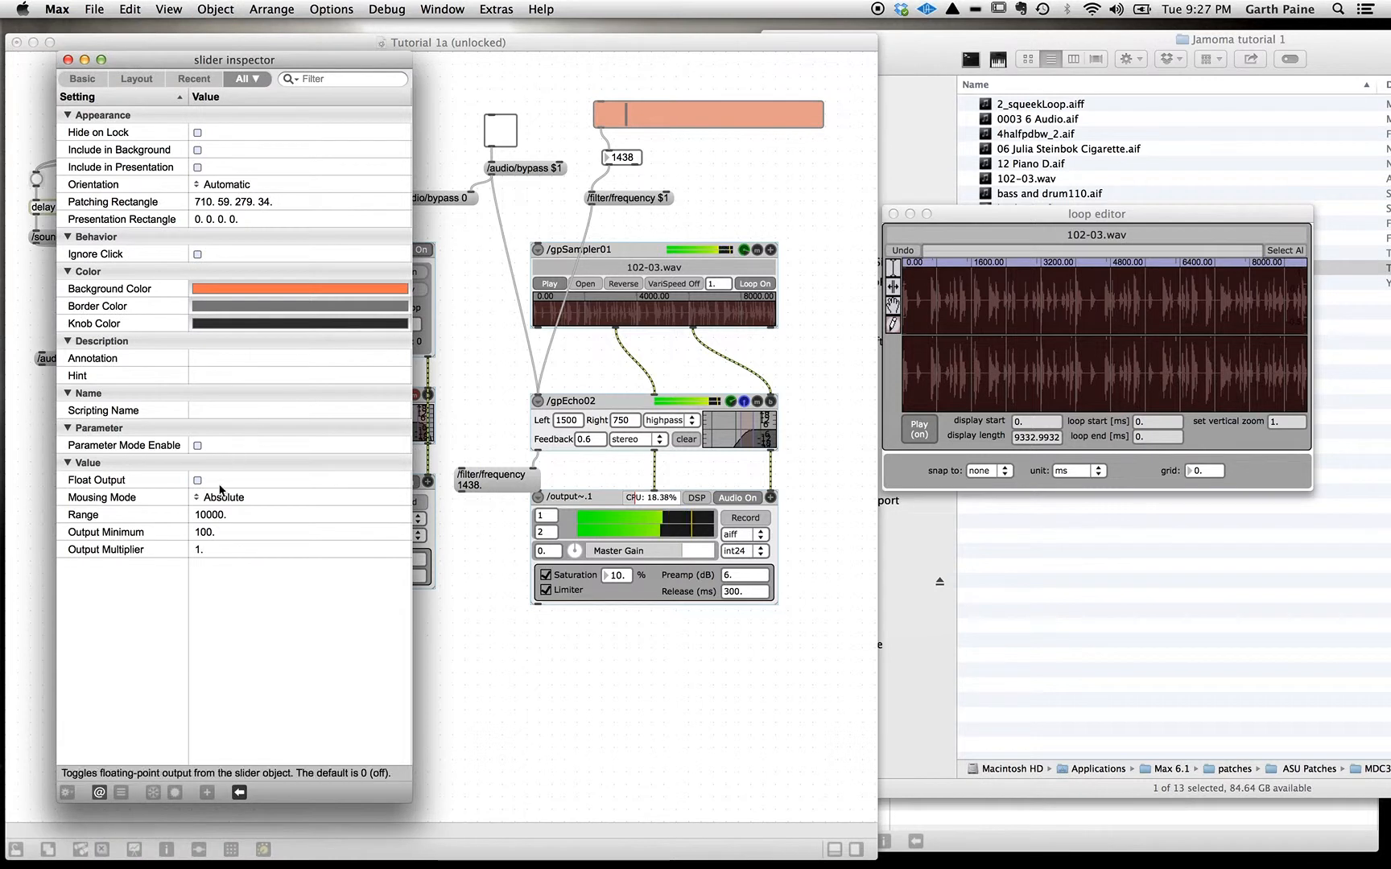
left_click(211, 513)
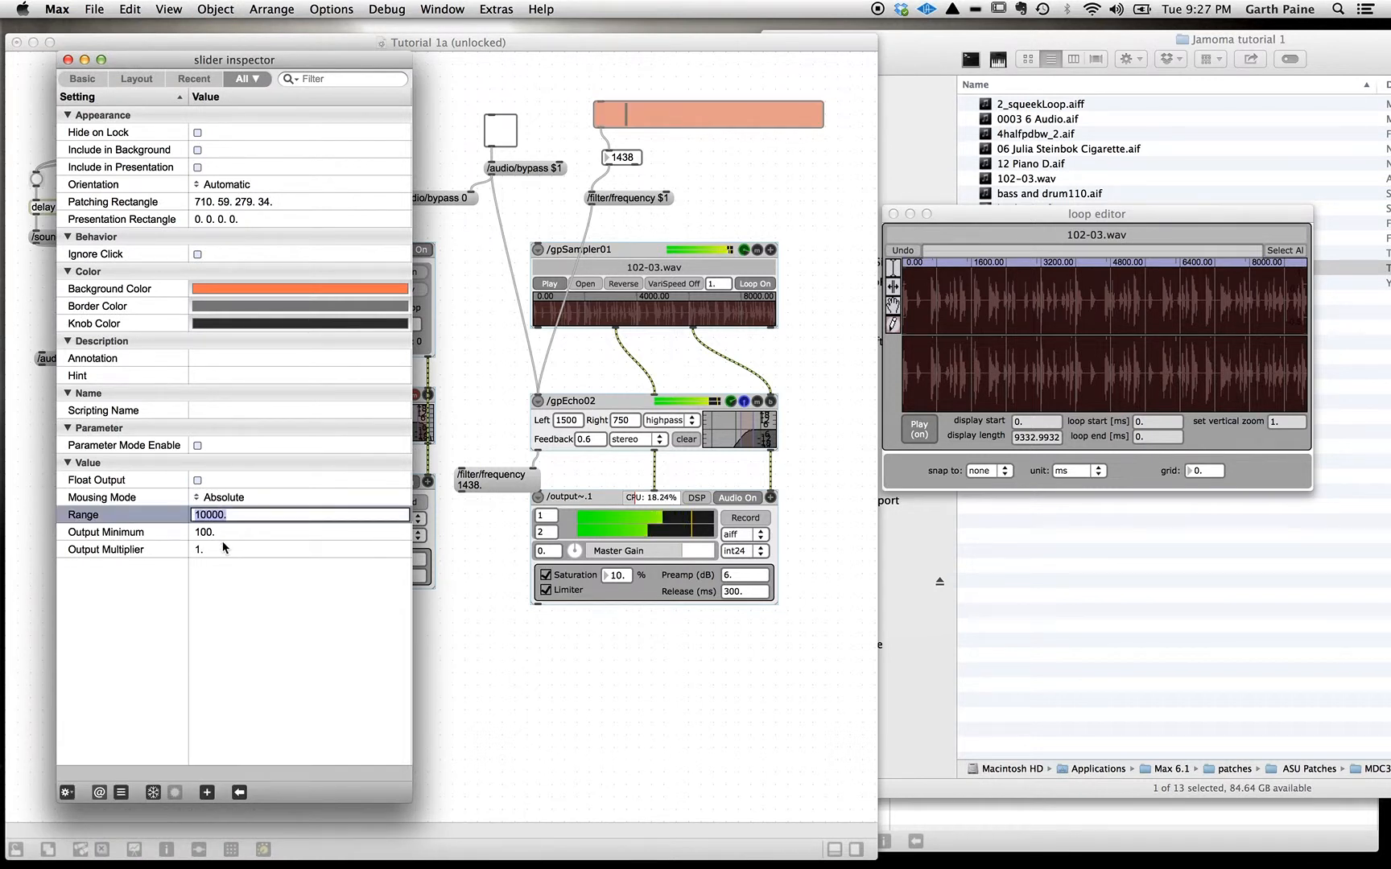
key("Return")
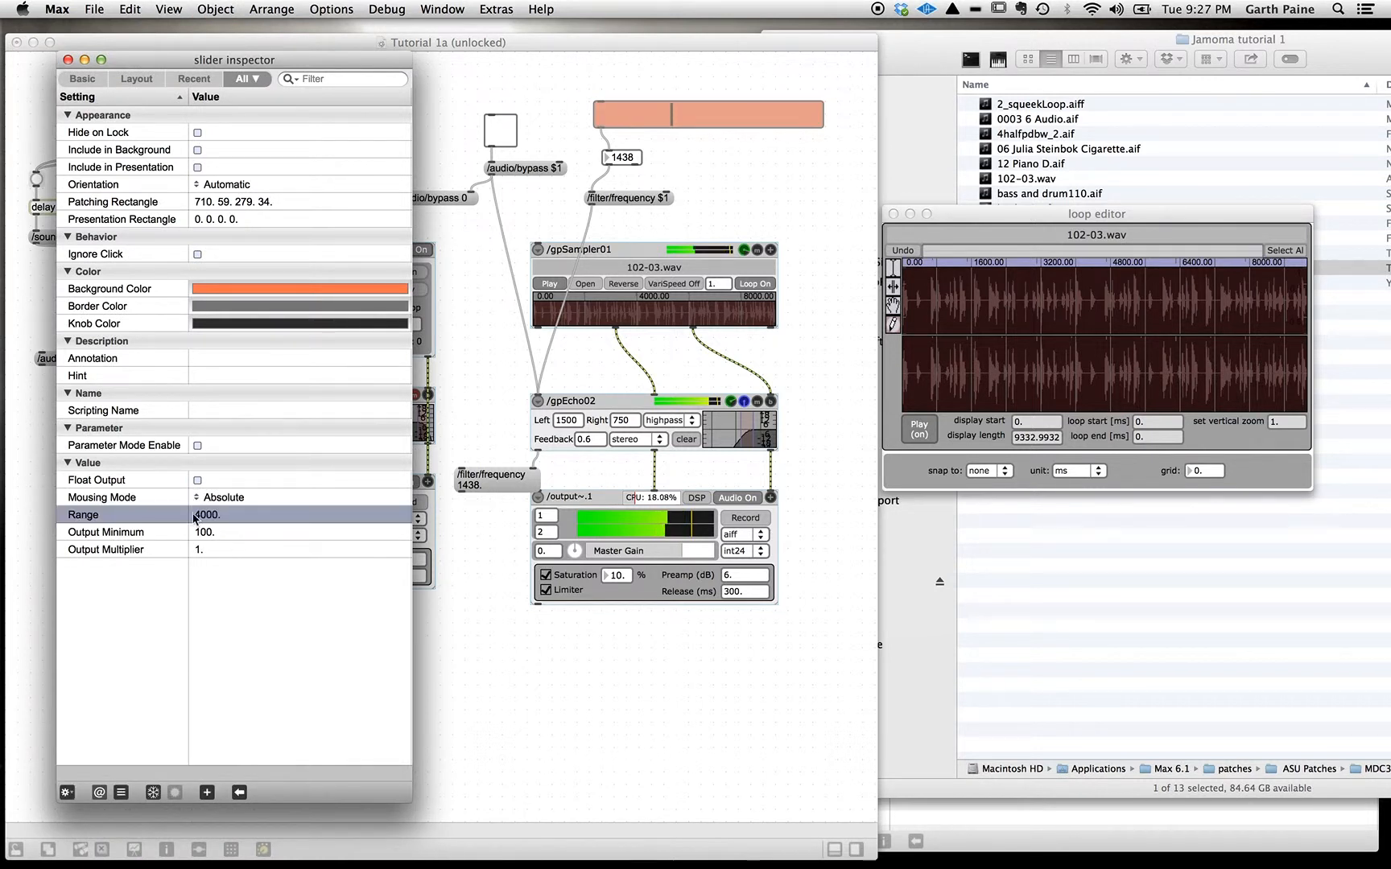
left_click(68, 59)
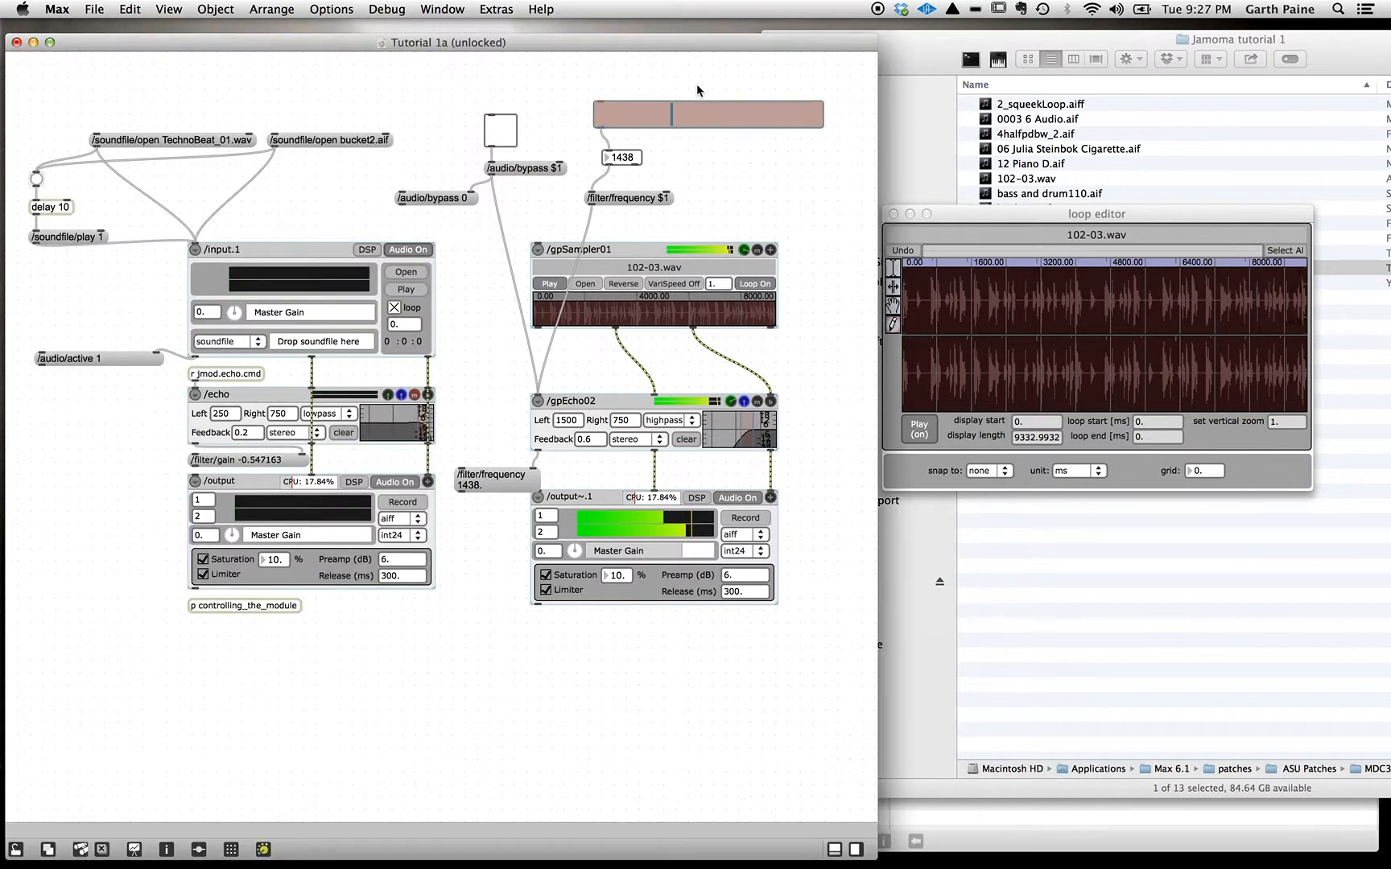
Step: Lock the patch, lower the frequency slider to 100, switch the echo bypass on and off, and set the frequency to about 382
key("super+e")
left_click_drag(637, 109, 530, 113)
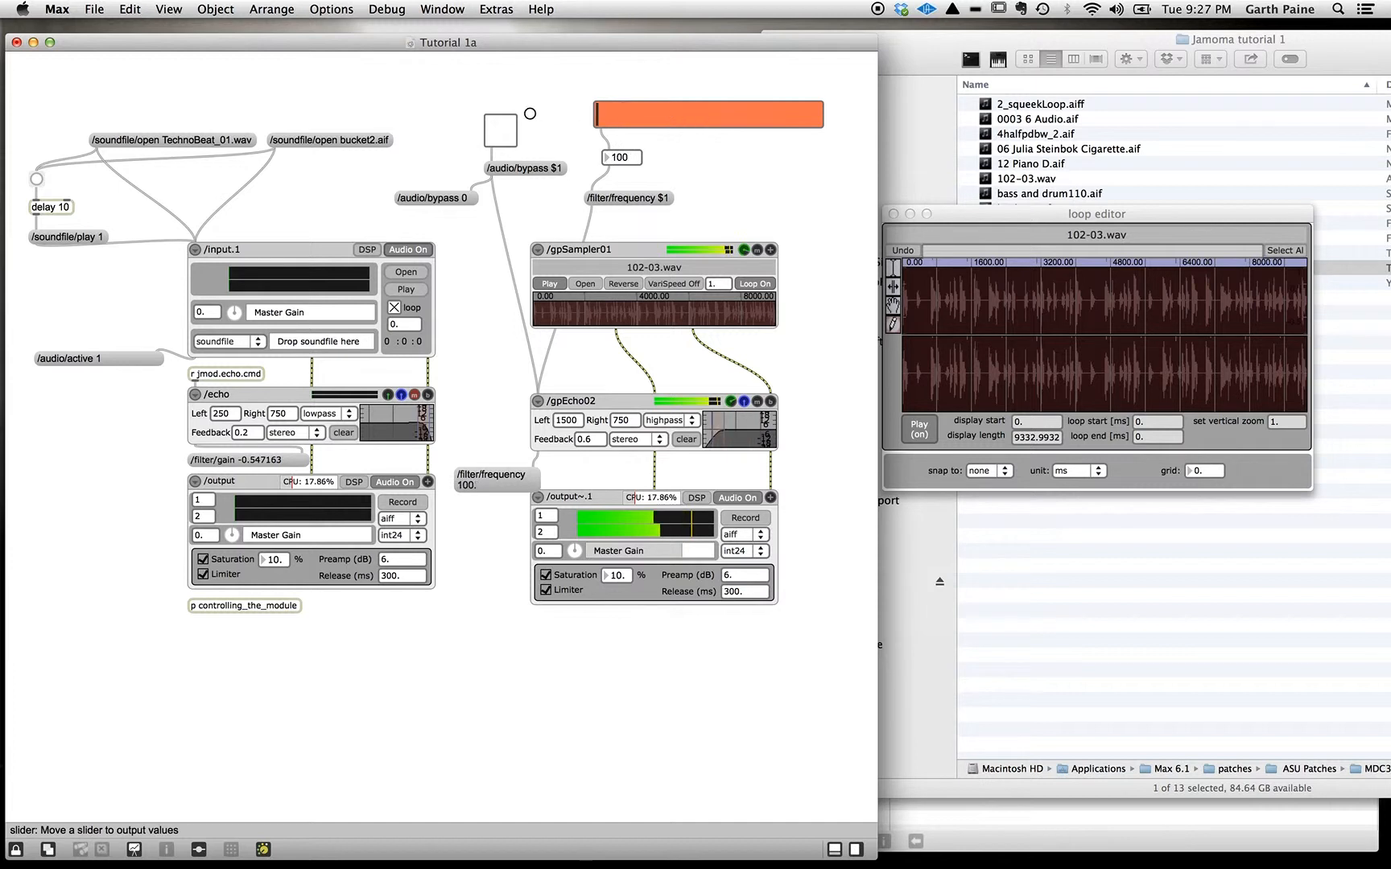
left_click(502, 139)
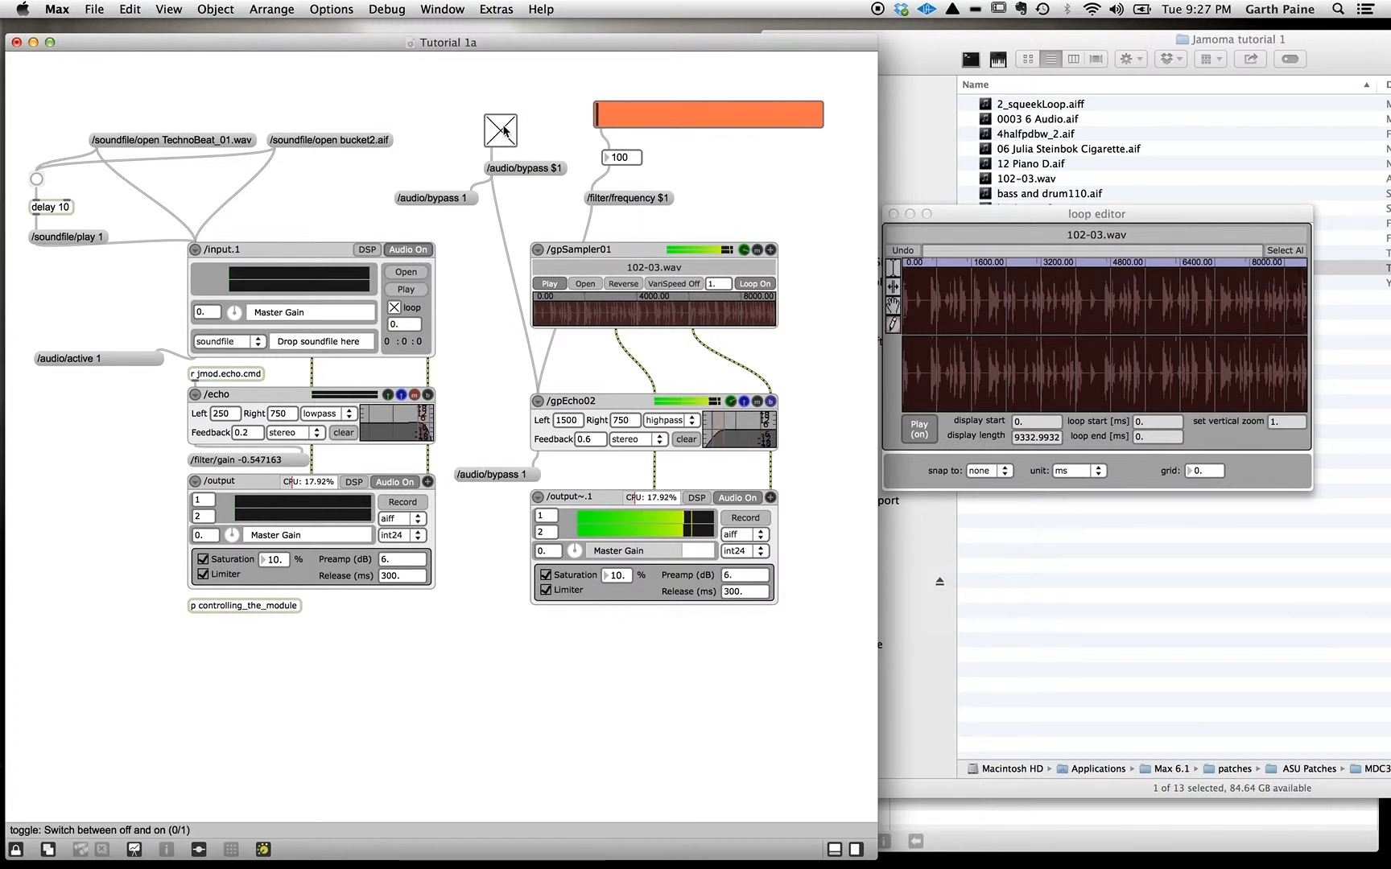
left_click(501, 130)
mouse_move(609, 113)
left_mouse_down()
mouse_move(751, 113)
mouse_move(615, 107)
left_mouse_up()
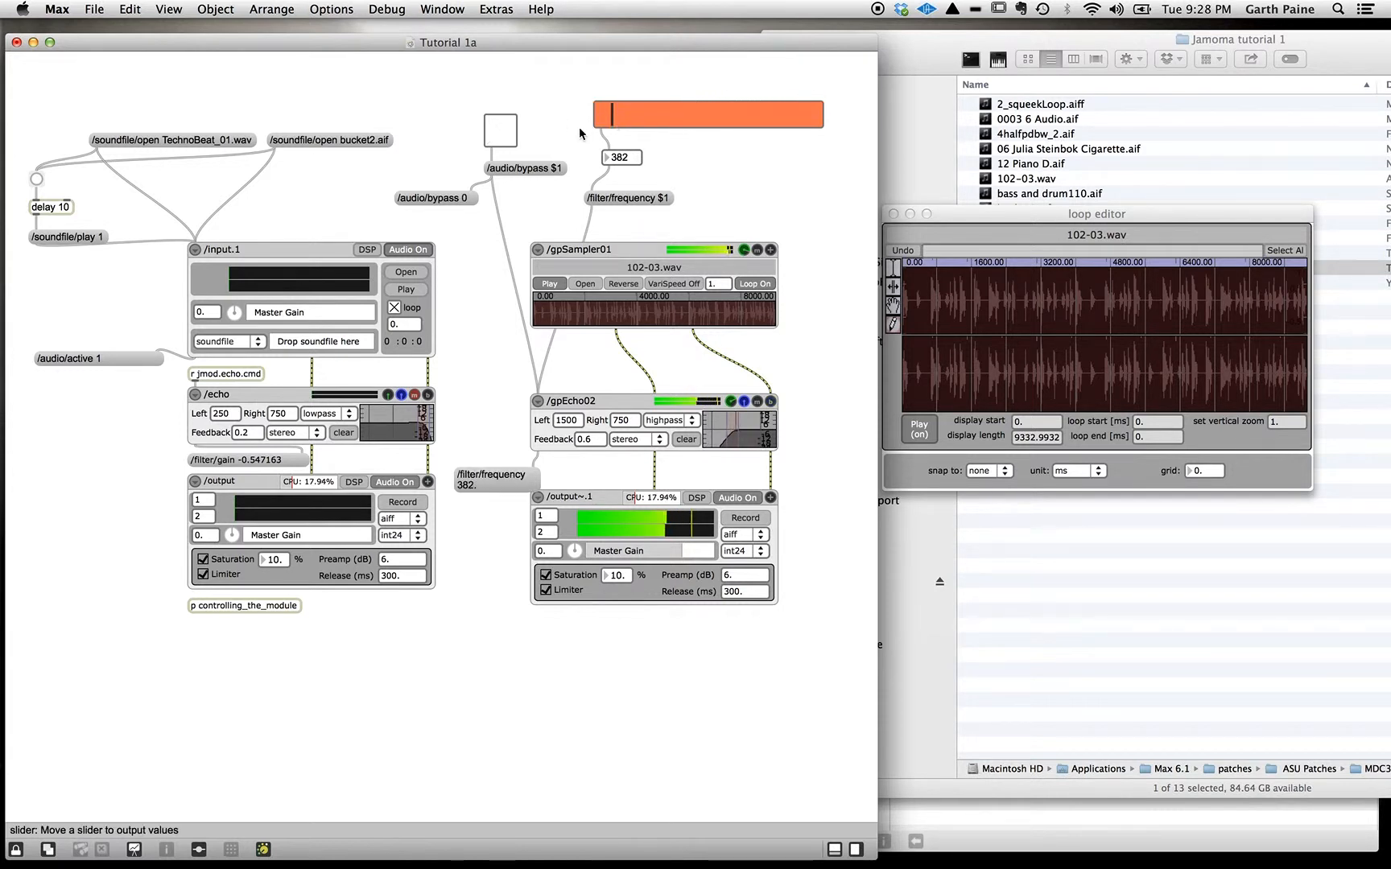
Step: Lower the /output~.1 master gain, play the sample in reverse and forward again, and reduce the filter frequency to about 189
mouse_move(683, 550)
left_mouse_down()
mouse_move(650, 547)
mouse_move(662, 548)
left_mouse_up()
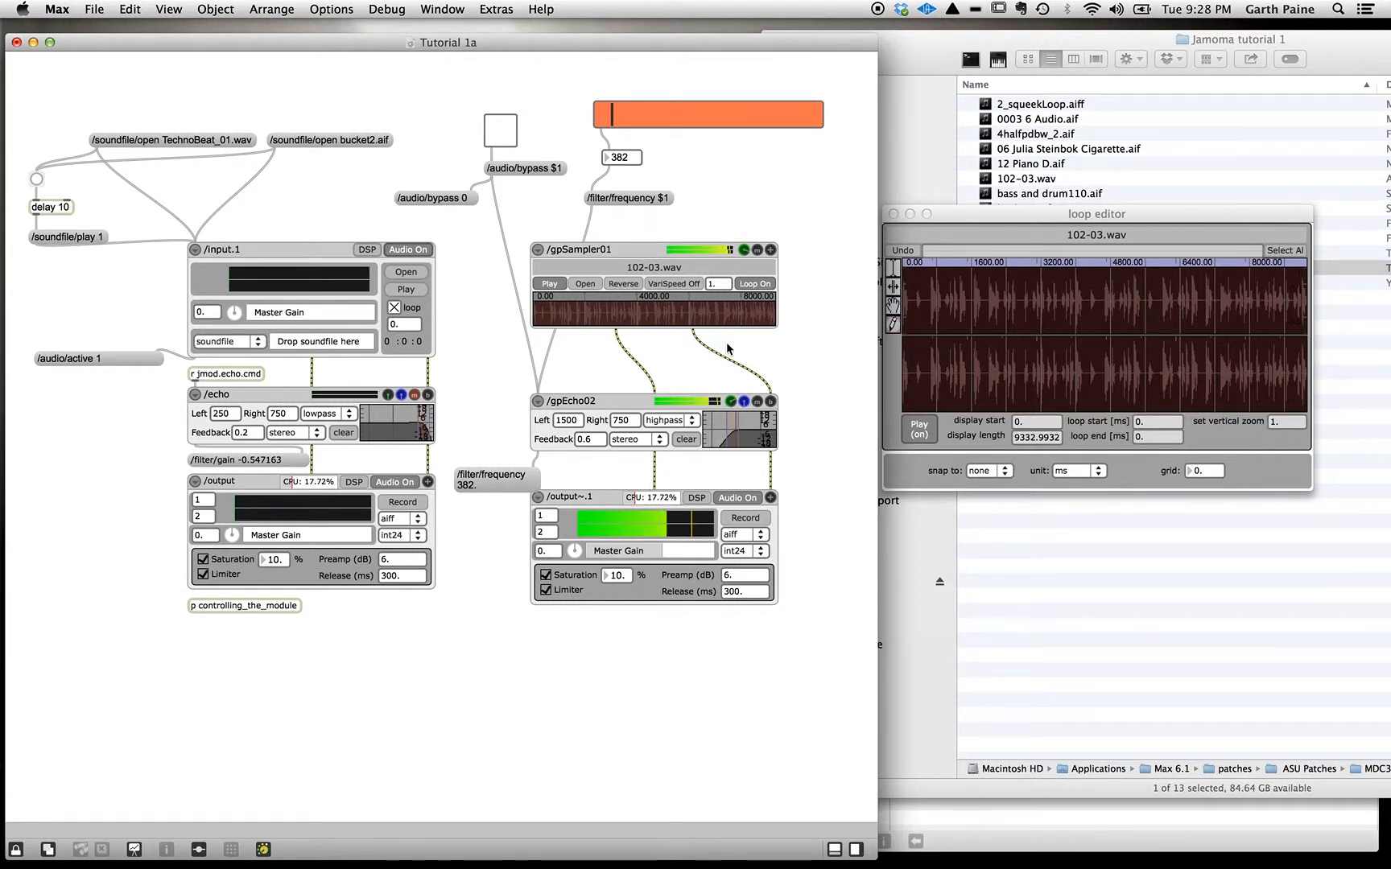
left_click(621, 286)
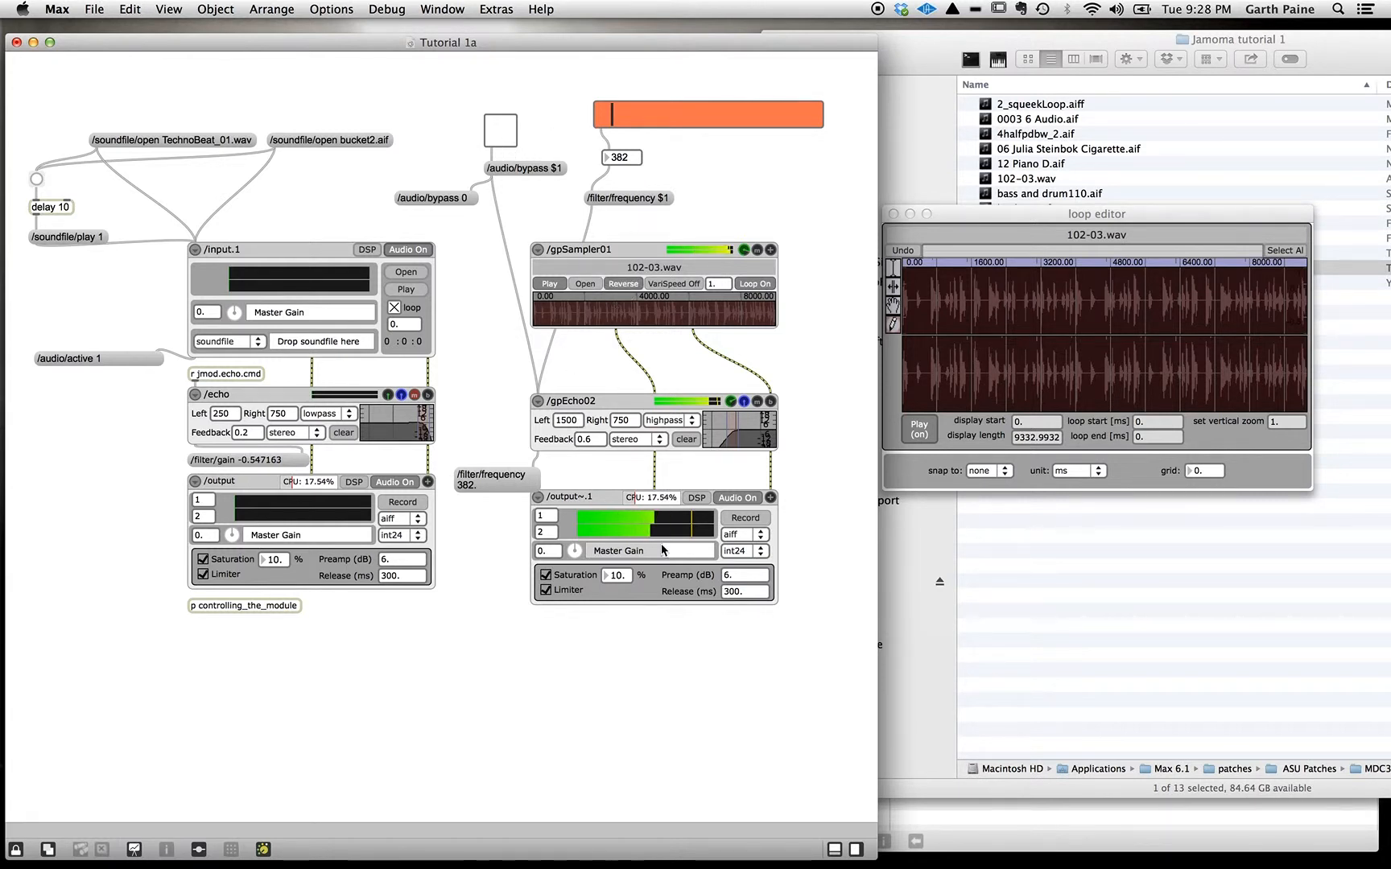
left_click_drag(663, 549, 669, 549)
mouse_move(613, 116)
left_mouse_down()
mouse_move(737, 119)
mouse_move(601, 118)
left_mouse_up()
left_click(620, 288)
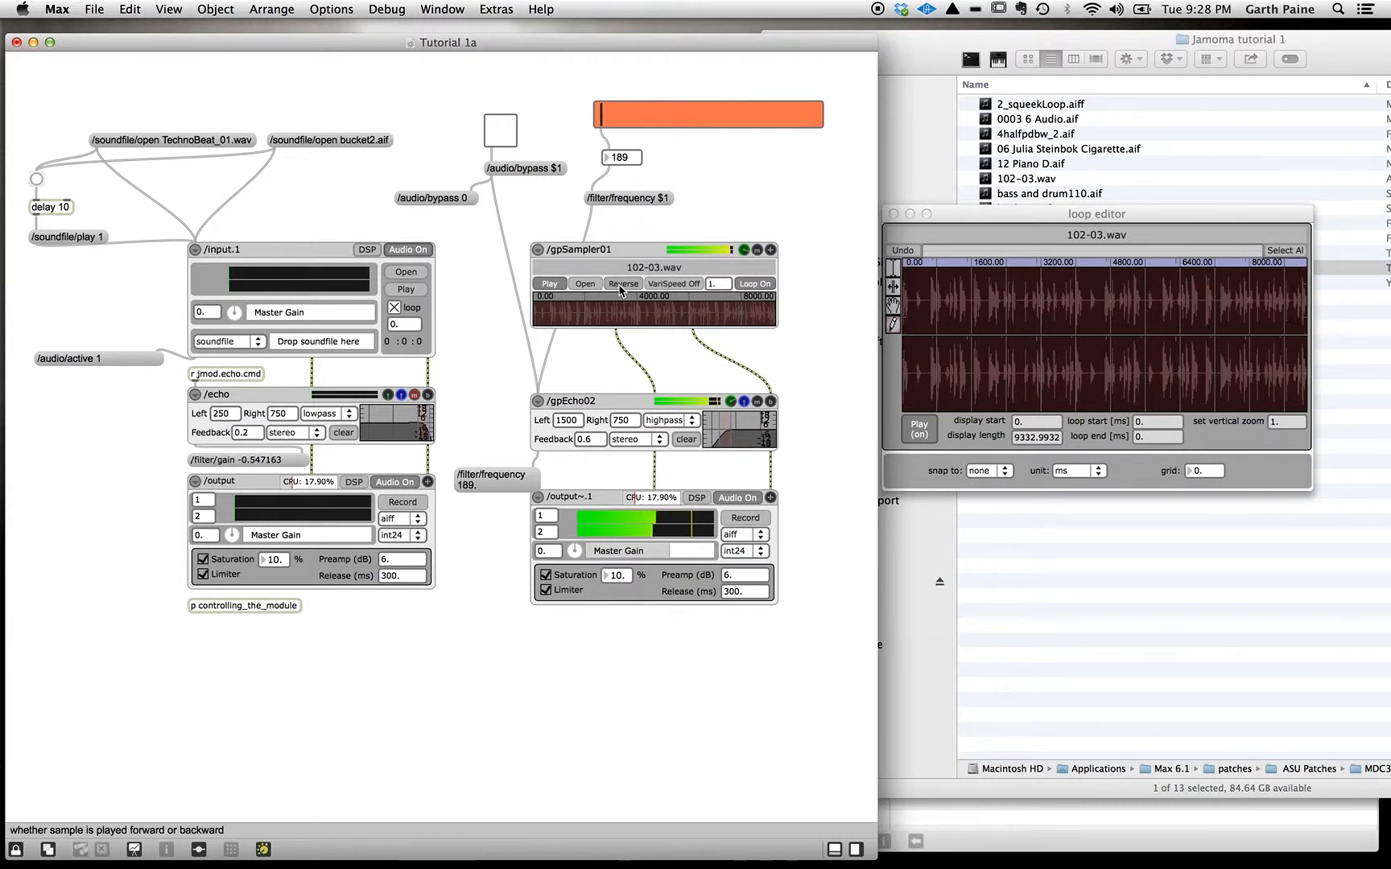
Step: Enable VariSpeed on /gpSampler01 with a speed of -1.73, move the filter frequency to about 248, and turn the audio off
left_click(673, 285)
left_click_drag(719, 287, 686, 165)
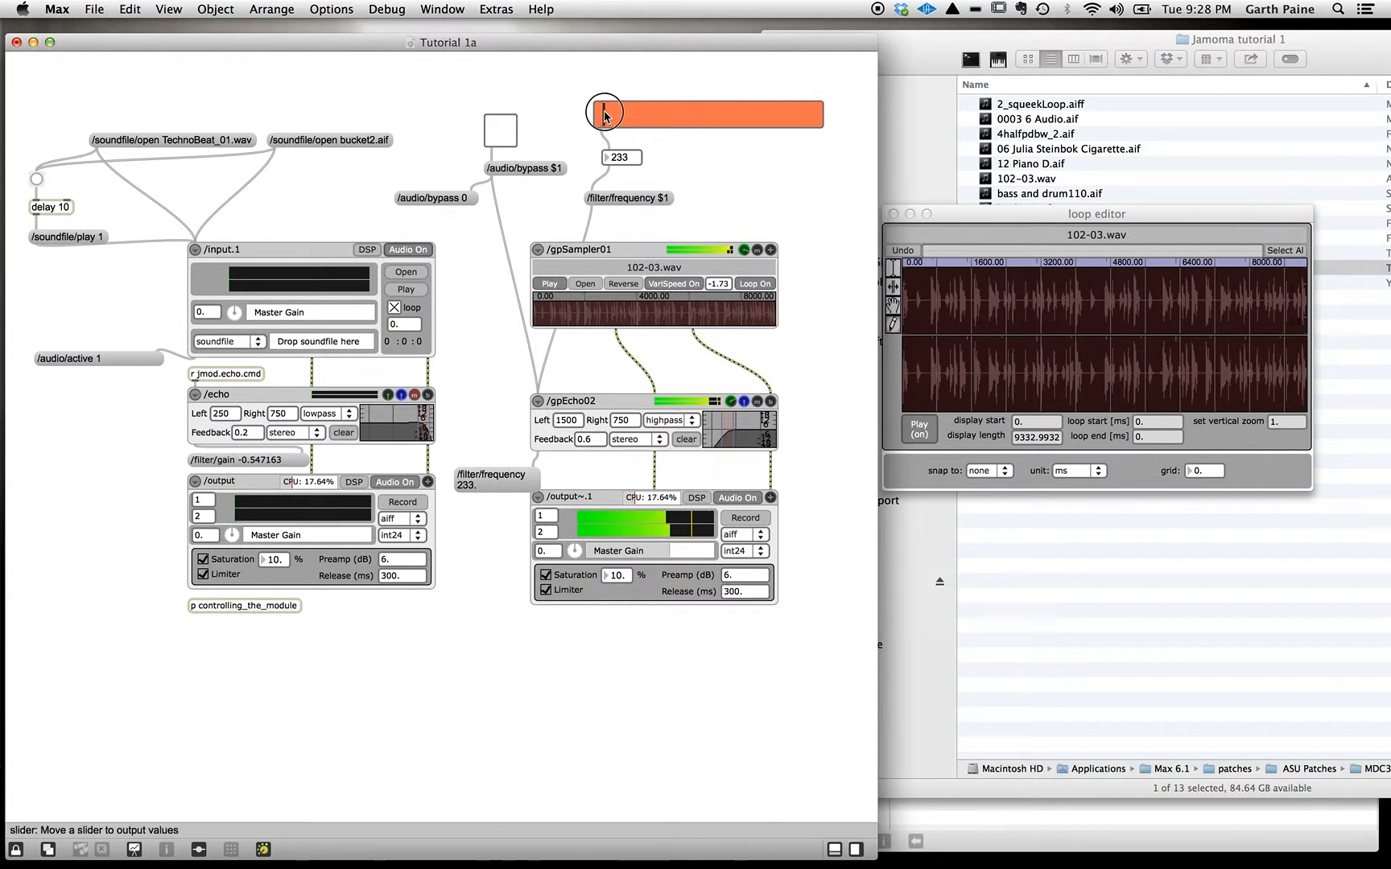
mouse_move(608, 115)
left_mouse_down()
mouse_move(708, 122)
mouse_move(604, 125)
left_mouse_up()
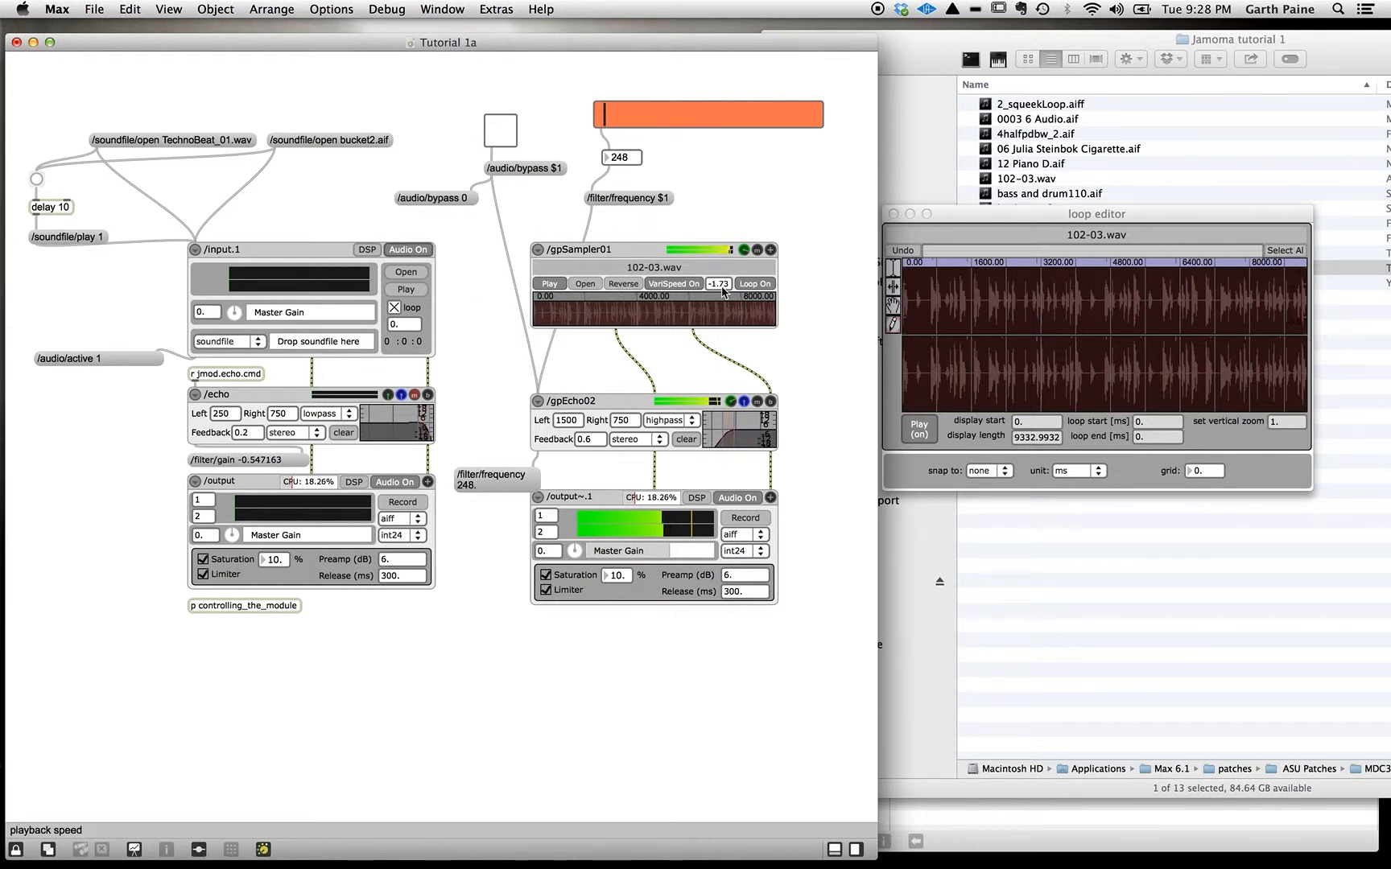
left_click(739, 498)
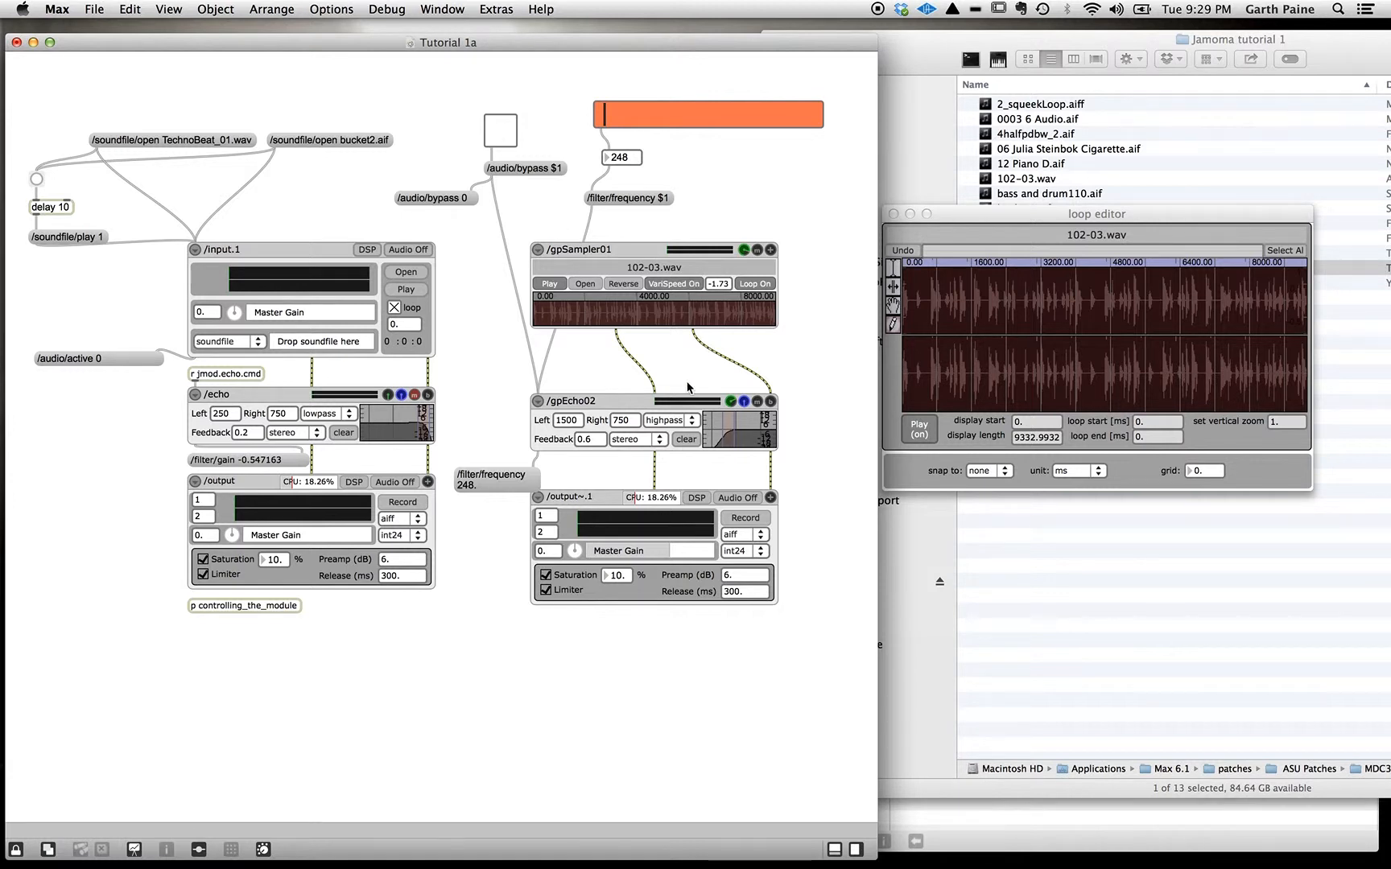
Step: Turn VariSpeed off, connect /gpSampler01's left outlet to the right inlet of a new empty message box, and lock the patch
left_click(684, 288)
key("super+e")
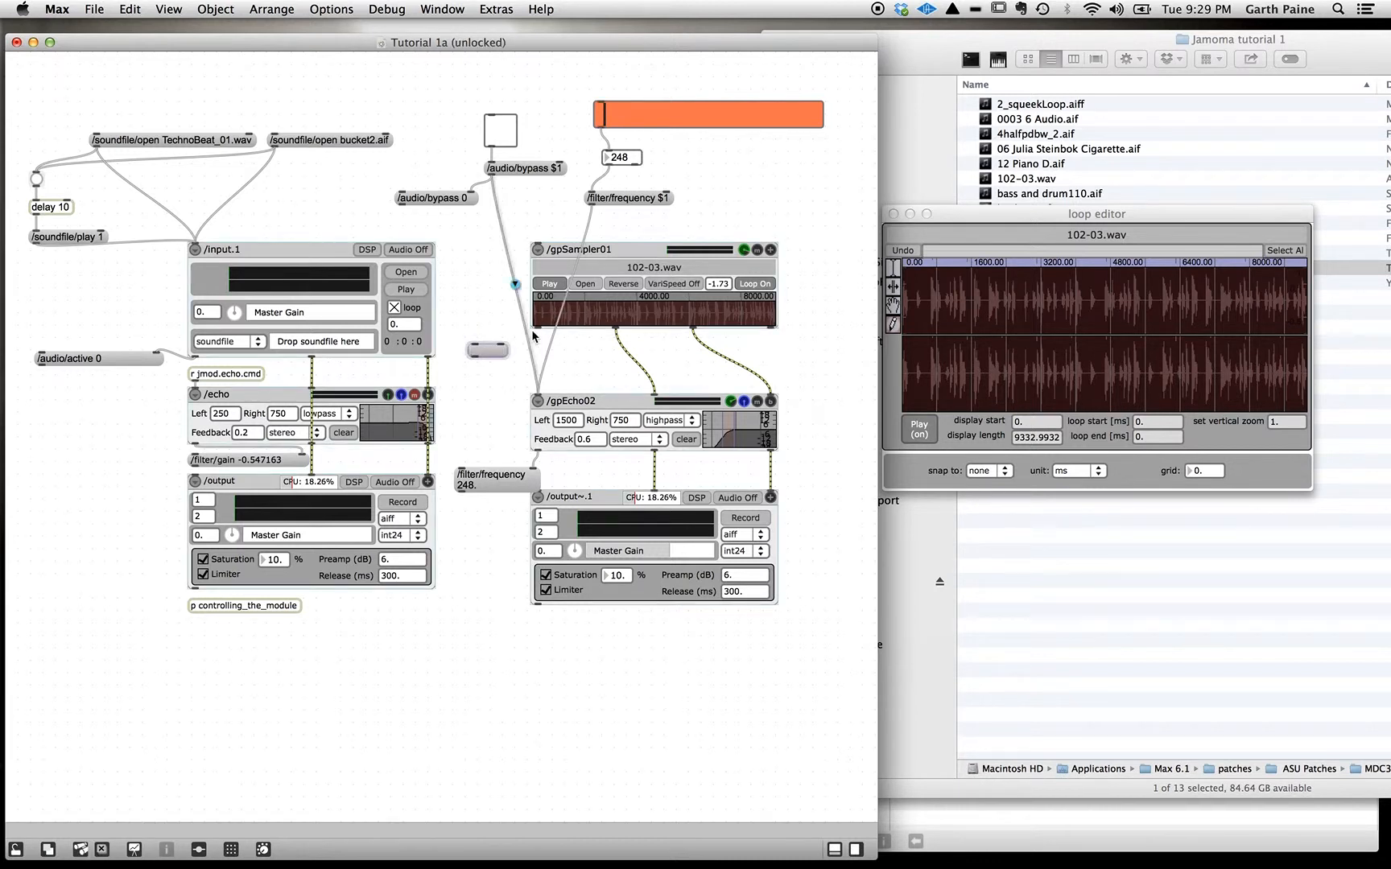
mouse_move(538, 330)
left_mouse_down()
mouse_move(498, 347)
mouse_move(545, 354)
left_mouse_up()
key("super+e")
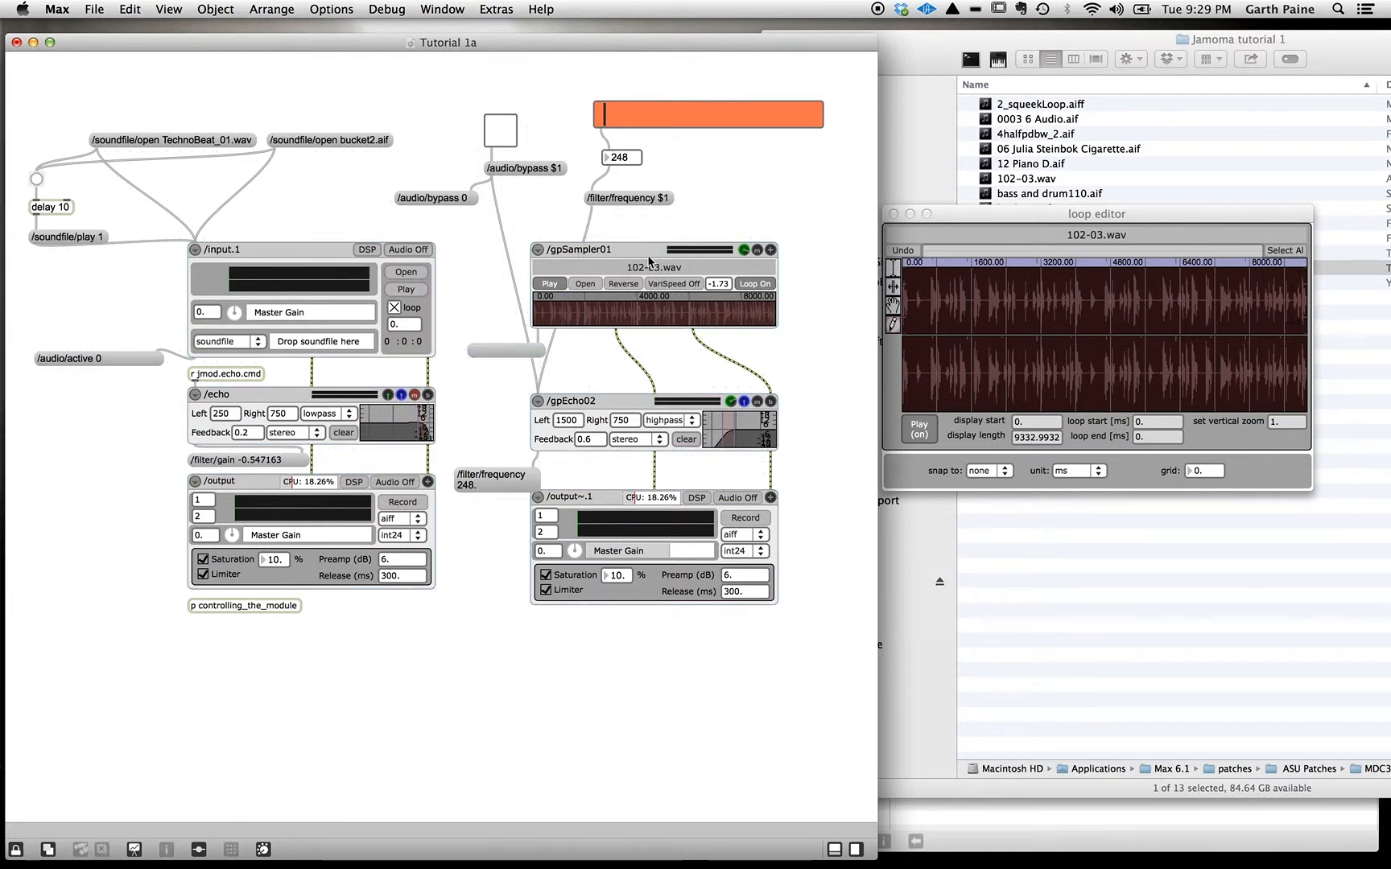
Step: Switch VariSpeed and Reverse on and off on /gpSampler01 to read their command messages in the connected message box
left_click(673, 283)
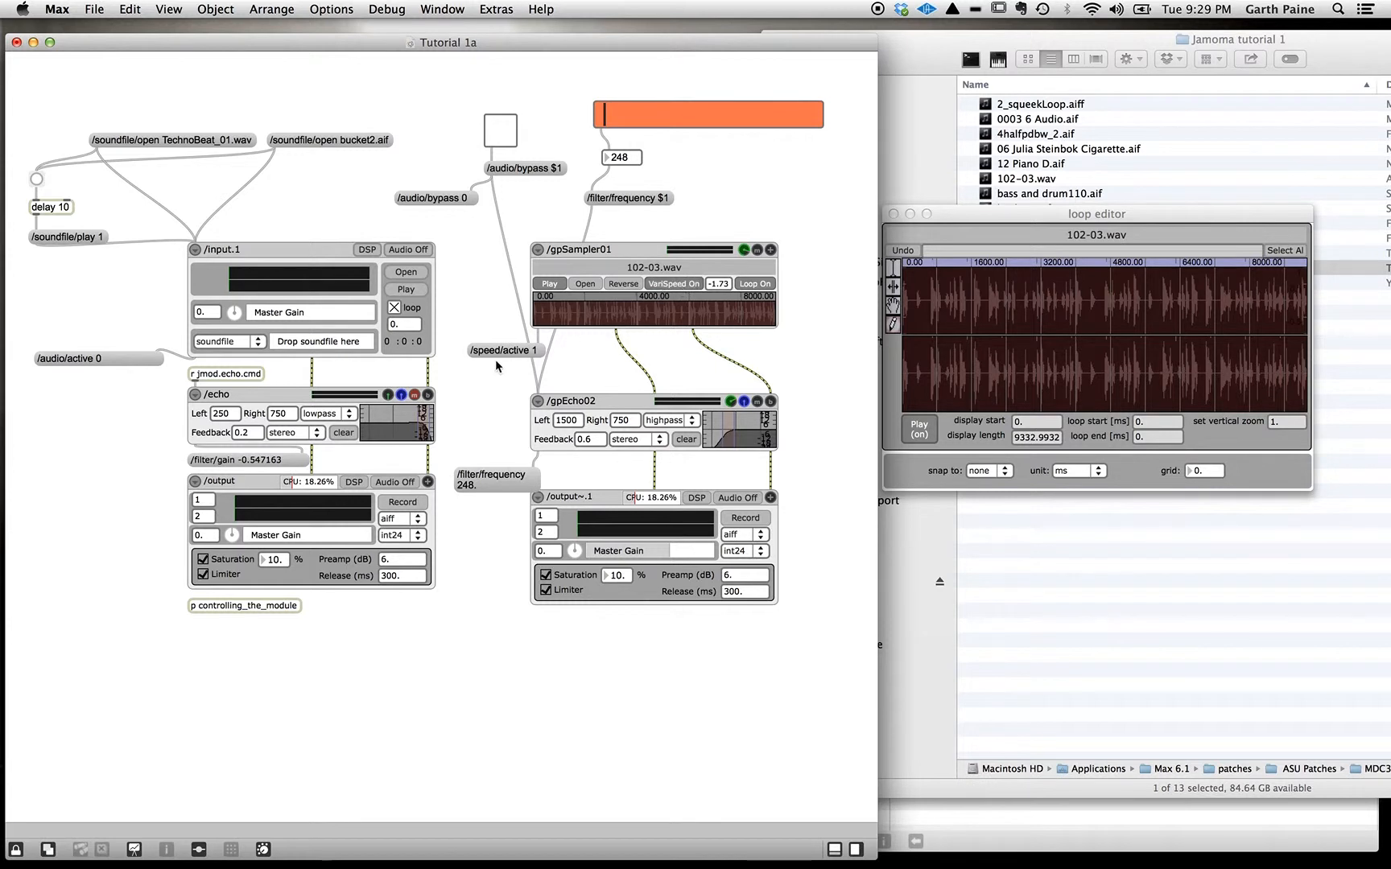
left_click(673, 284)
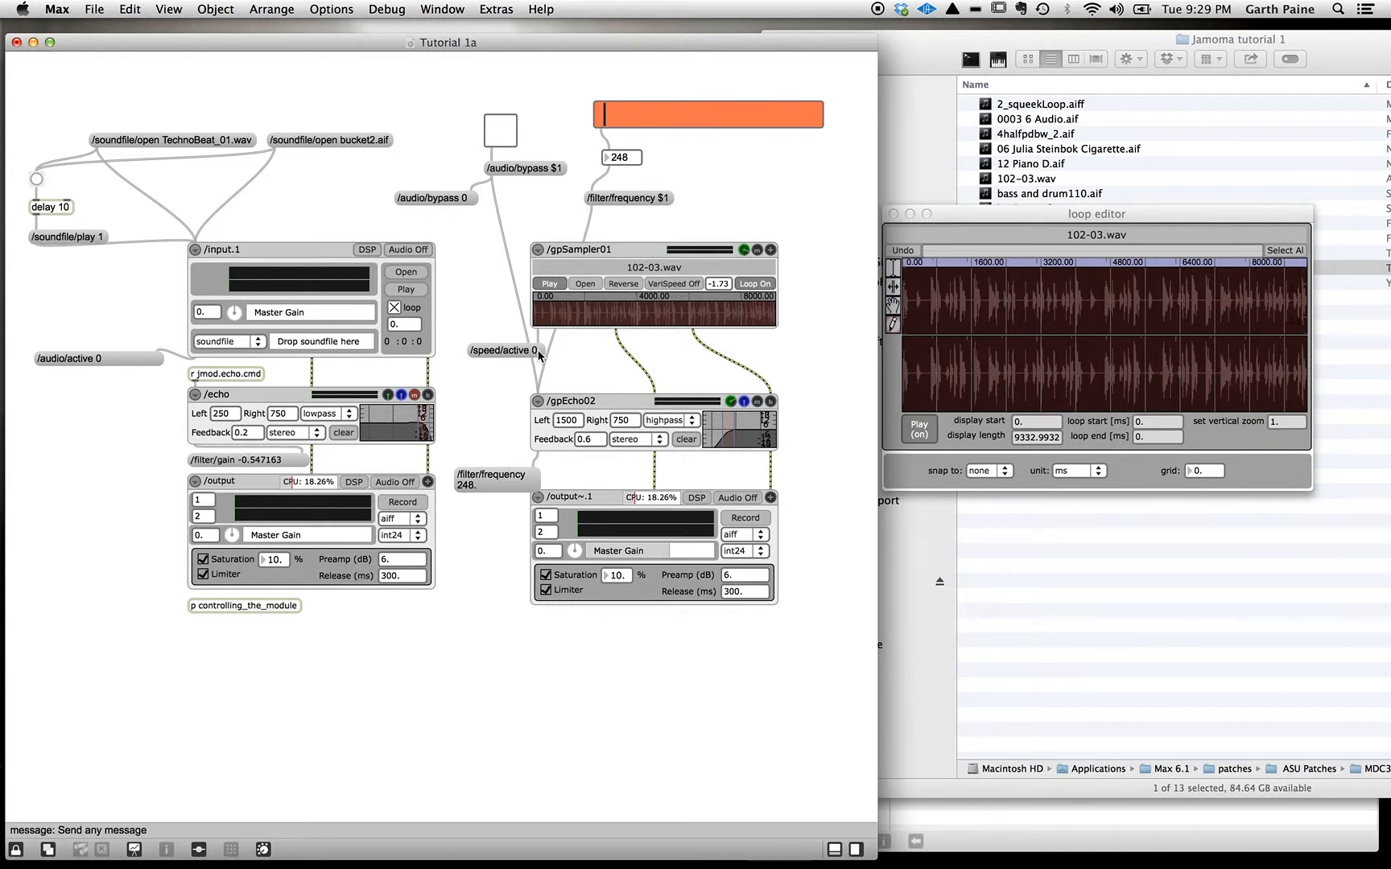
left_click(620, 282)
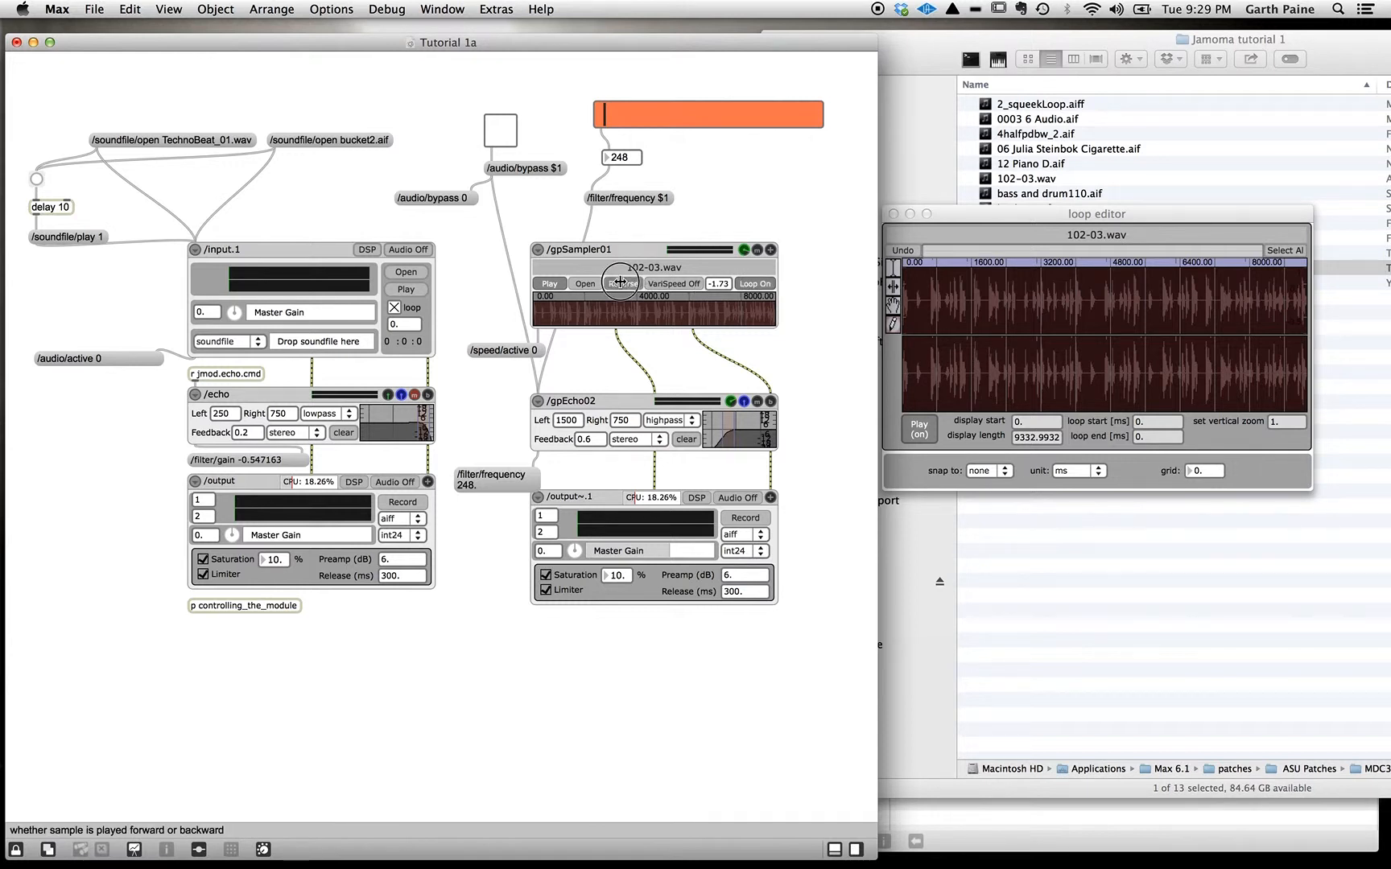
left_click(621, 284)
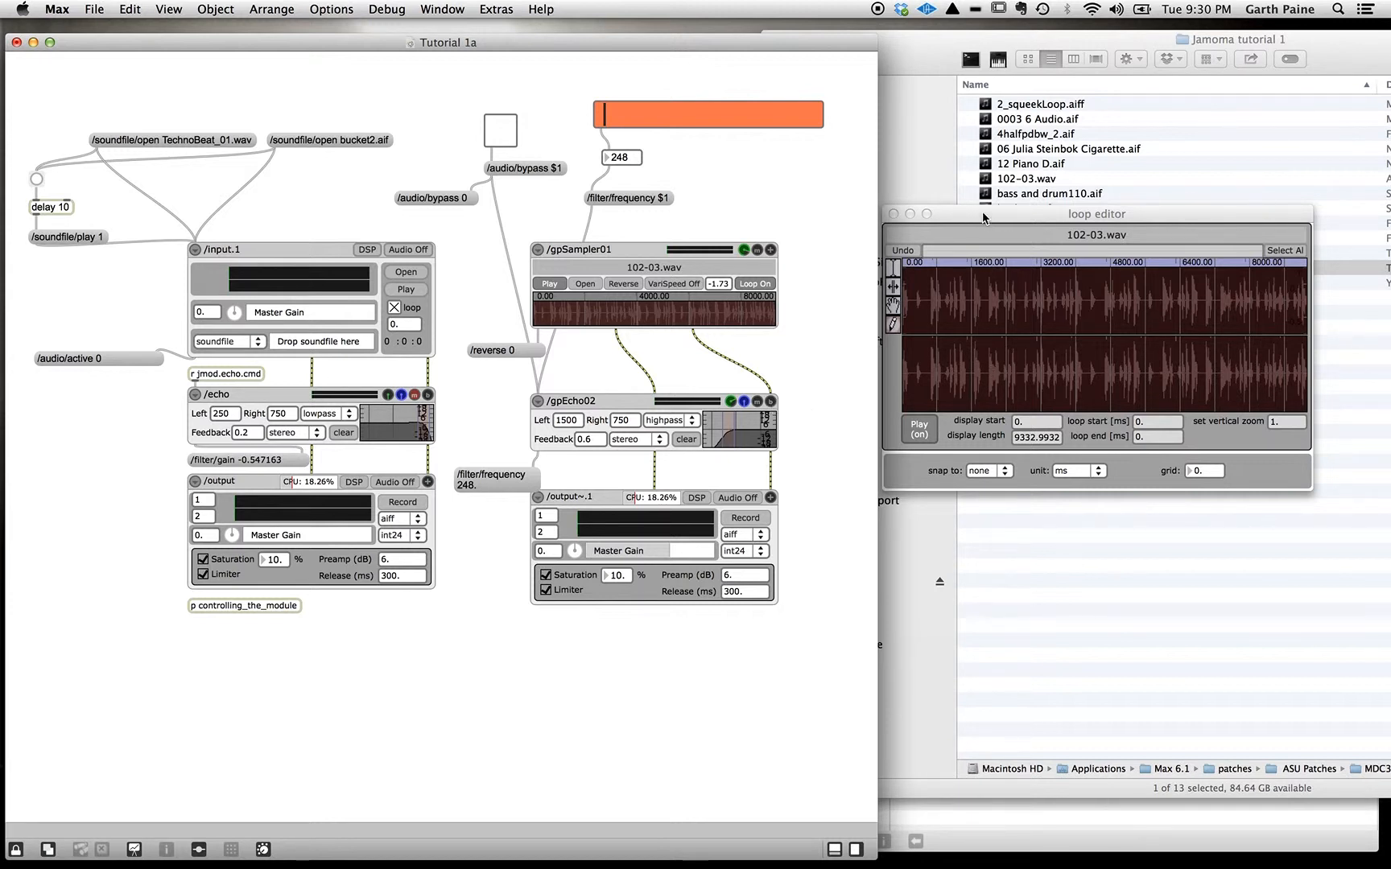
Step: In the loop editor, select a loop of about 1981 to 2877 ms, turn the audio on, and reselect about 3161 to 7390 ms
left_click_drag(982, 221, 991, 173)
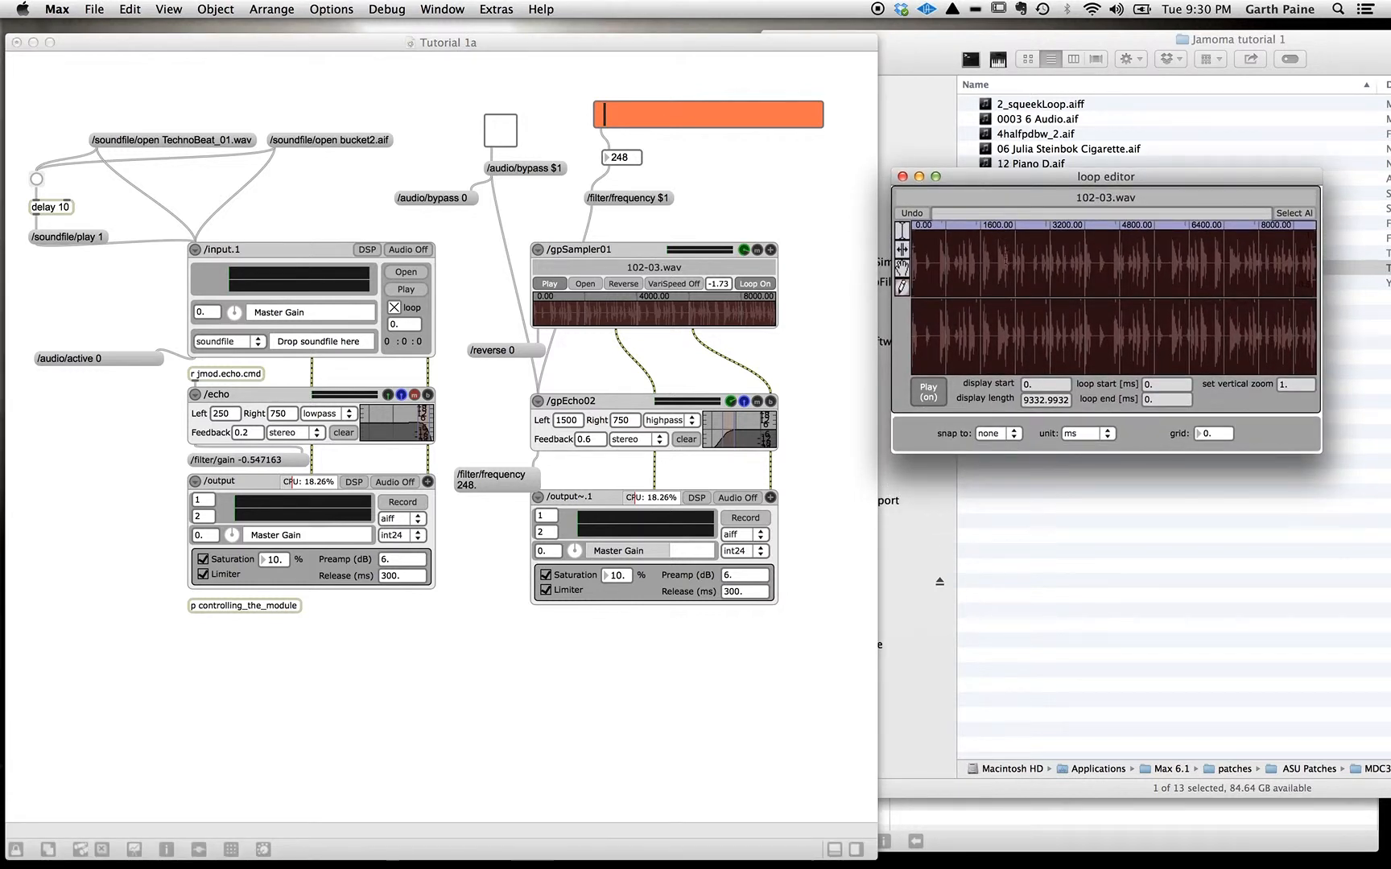
left_click_drag(999, 277, 1037, 282)
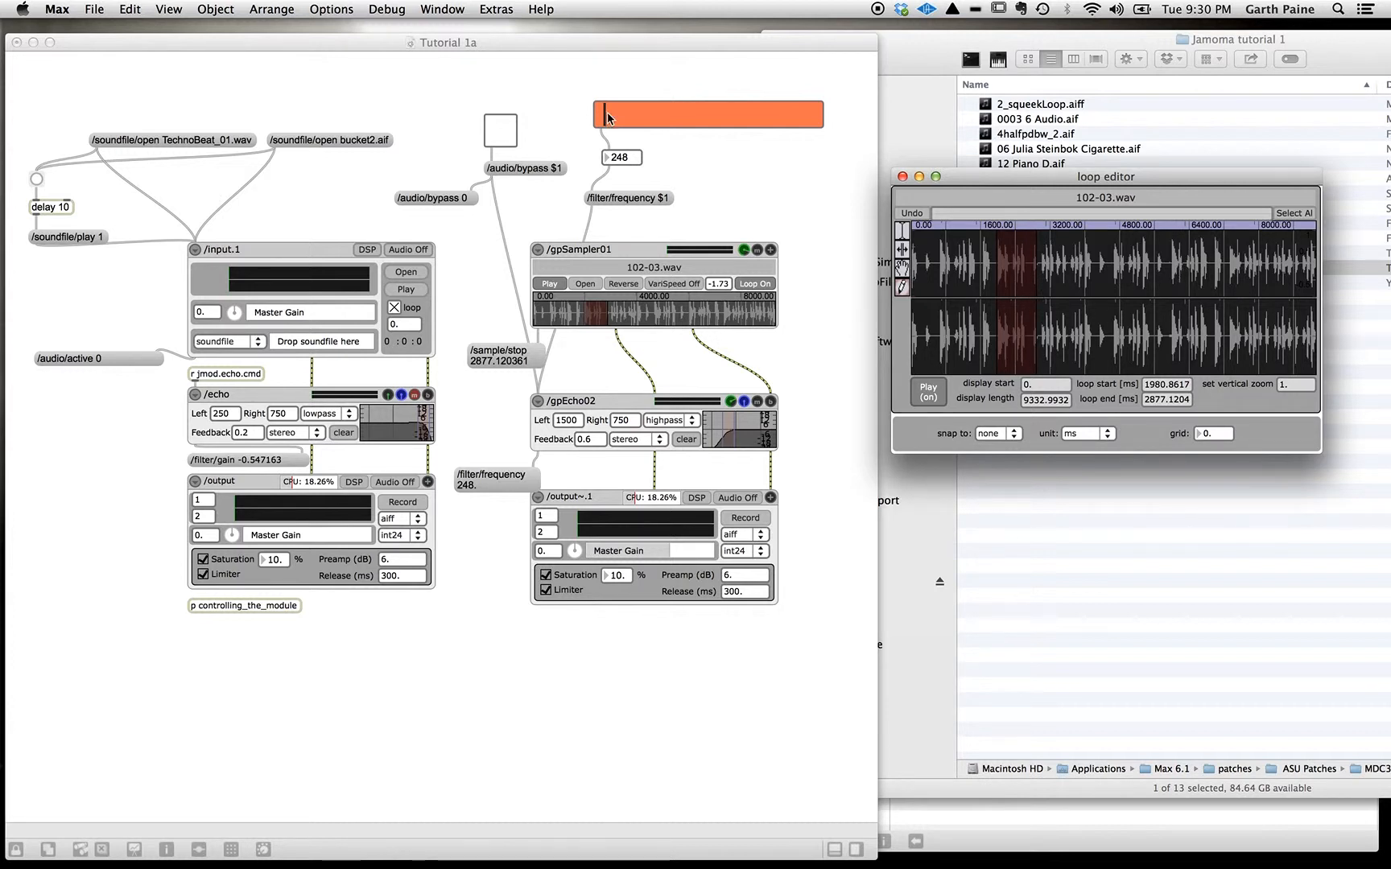
left_click(739, 498)
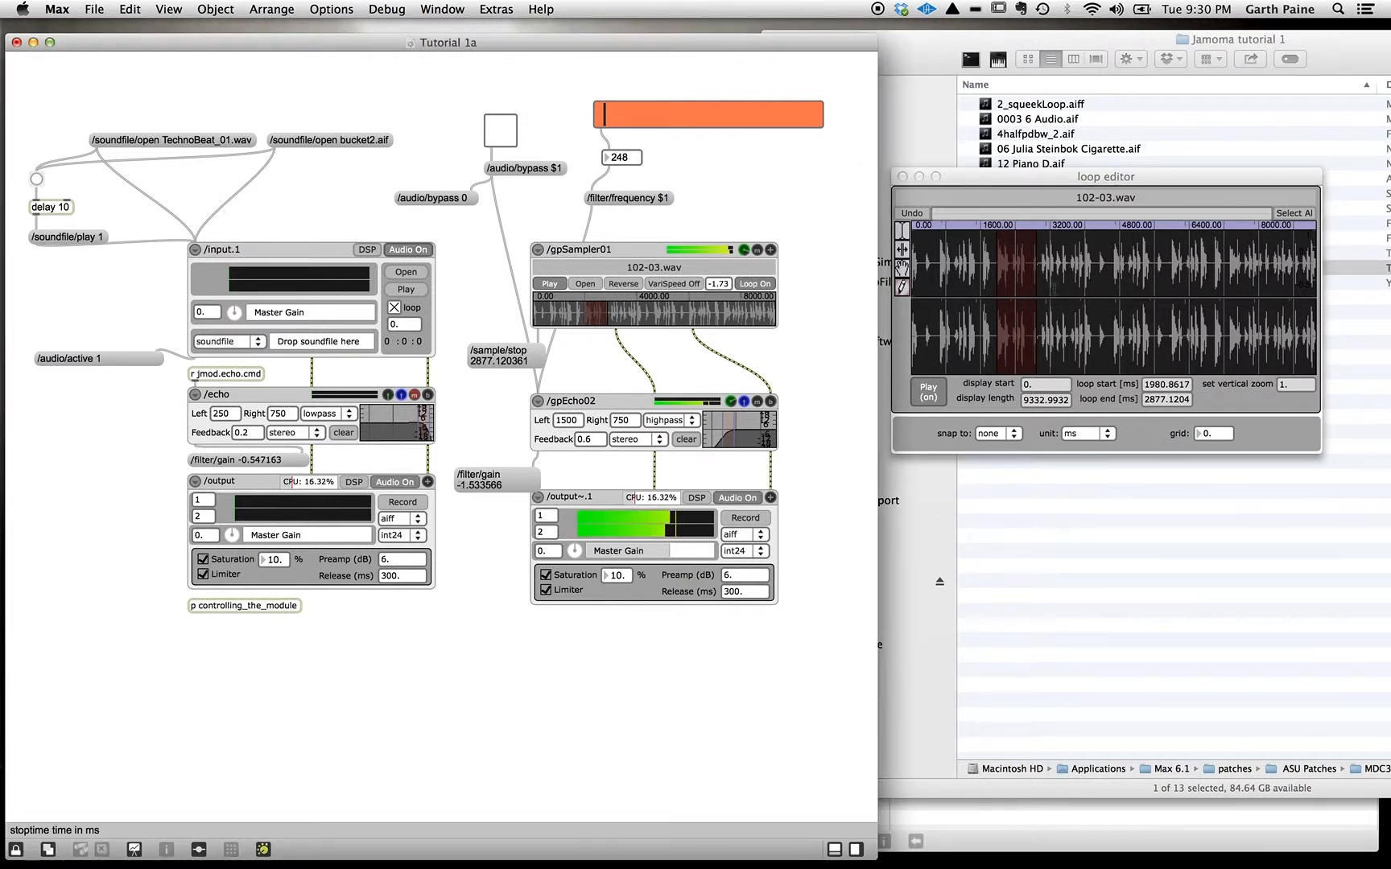
left_click_drag(1048, 277, 1233, 275)
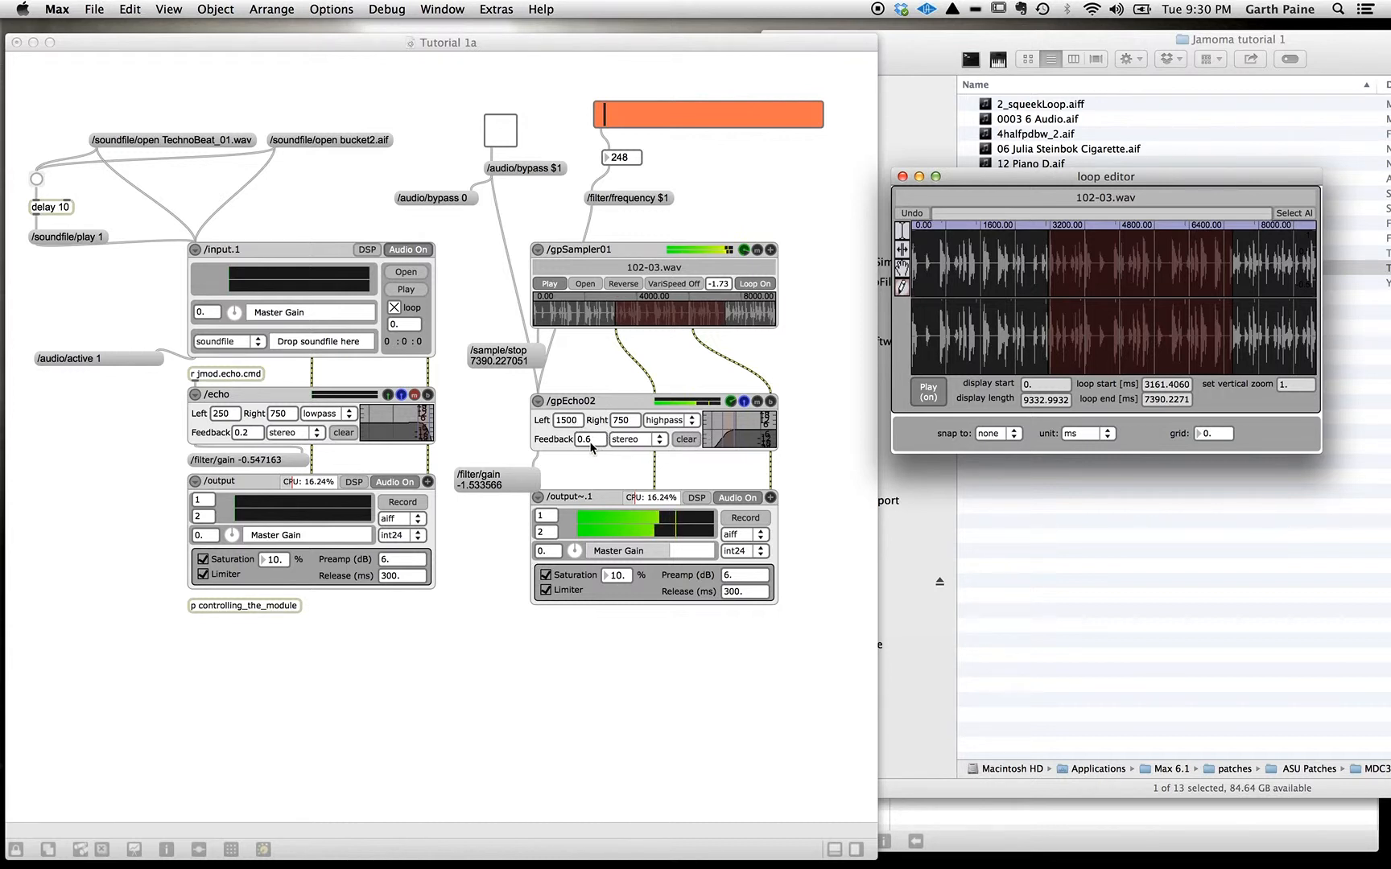
Step: Set /gpEcho02's feedback to 0.2 and select a short loop of about 1657 to 1924 ms in the loop editor
left_click(590, 442)
left_click_drag(590, 442, 590, 443)
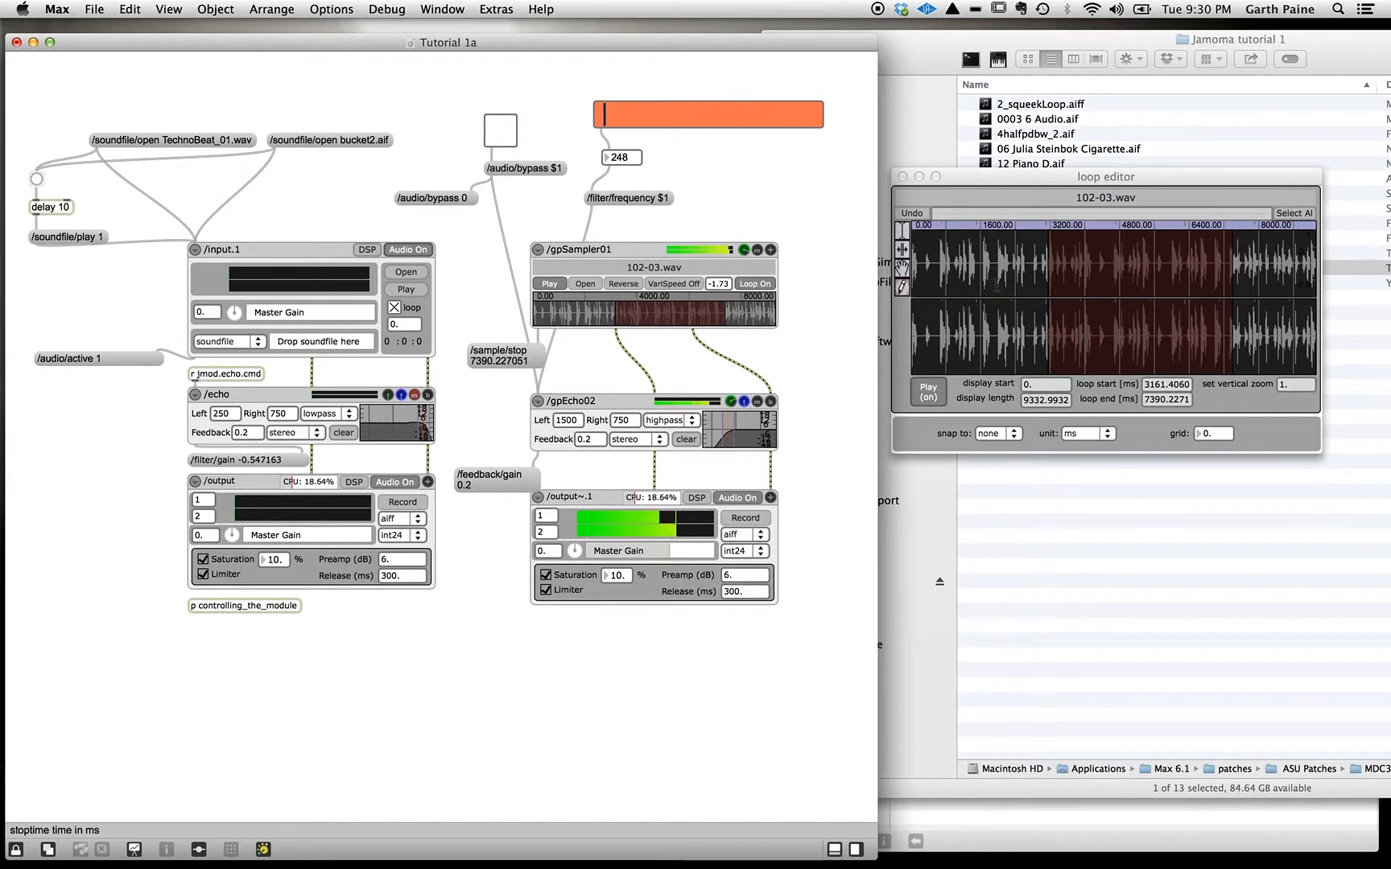
left_click(997, 283)
left_click_drag(990, 283, 995, 335)
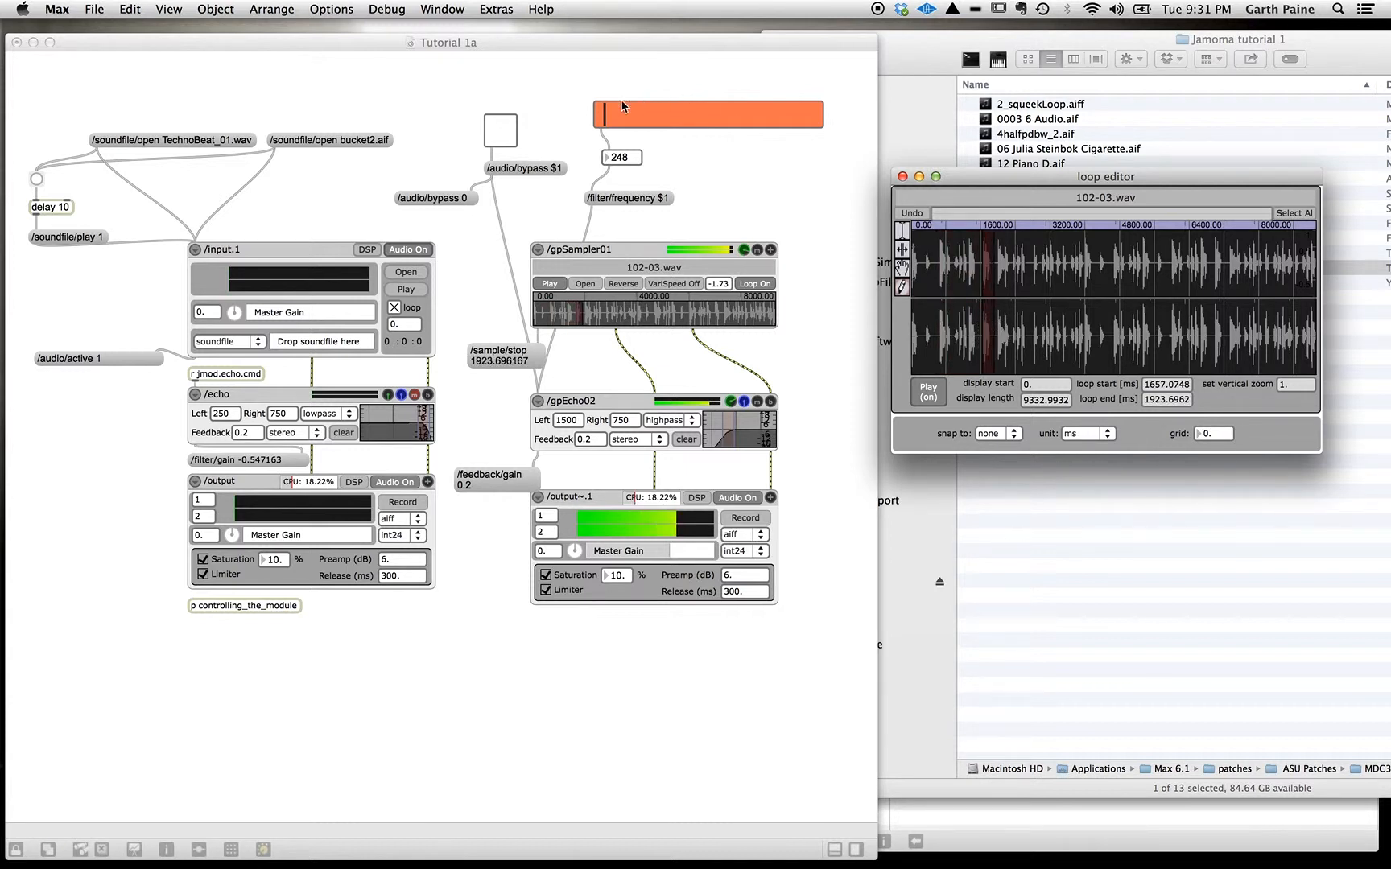
Step: Lower the filter frequency slider to 100, switch the echo bypass on and off, and turn the audio off
left_click_drag(607, 115, 515, 120)
left_click(500, 132)
left_click(500, 137)
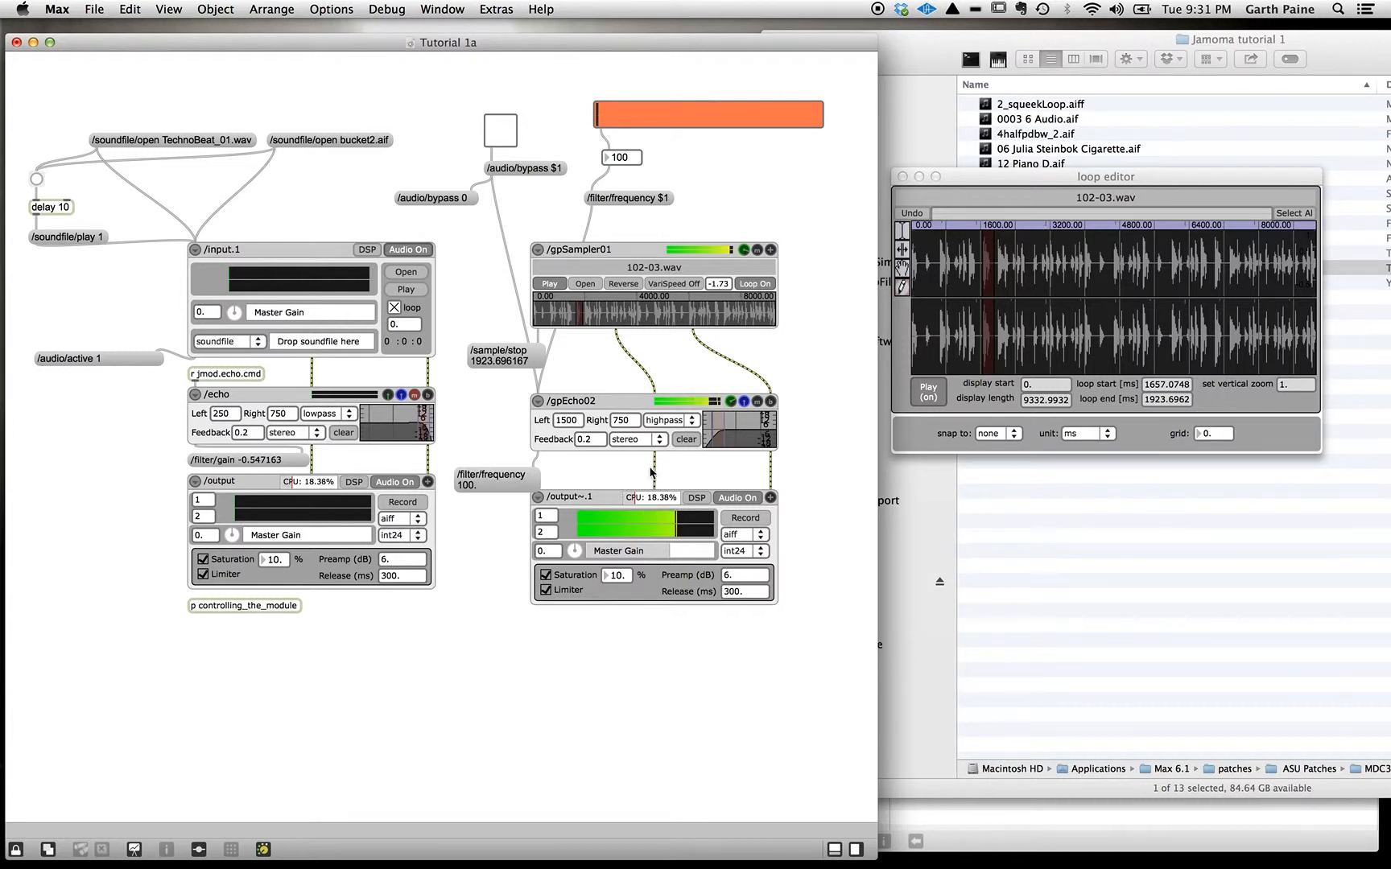
left_click(753, 497)
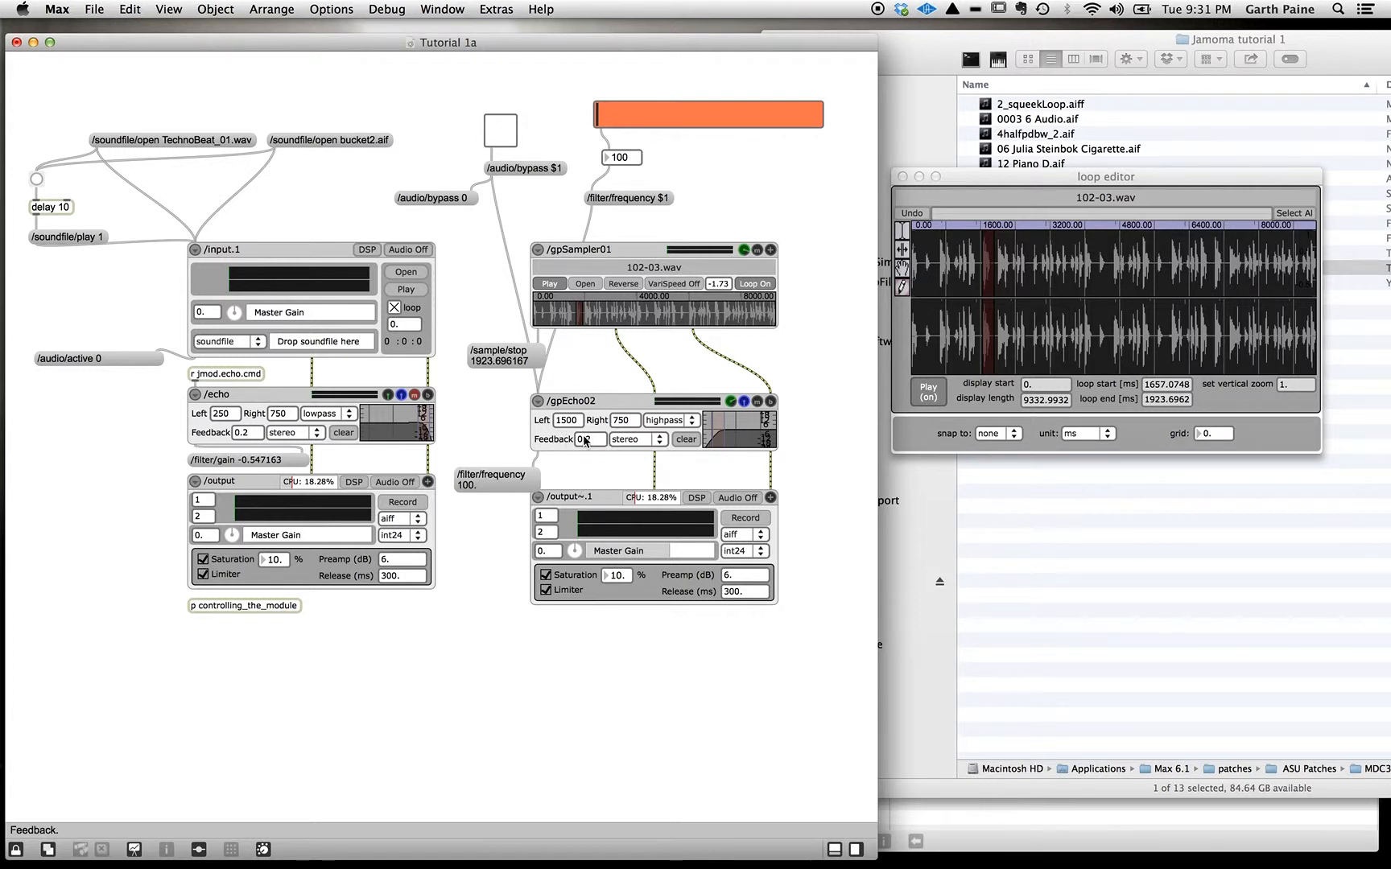
Step: Set /gpEcho02's feedback to 0, left delay to 1593 and filter gain to about 10.2, and adjust the /output~.1 master gain
mouse_move(568, 420)
left_mouse_down()
mouse_move(564, 322)
mouse_move(559, 404)
mouse_move(556, 383)
mouse_move(568, 425)
mouse_move(592, 439)
mouse_move(579, 403)
left_mouse_up()
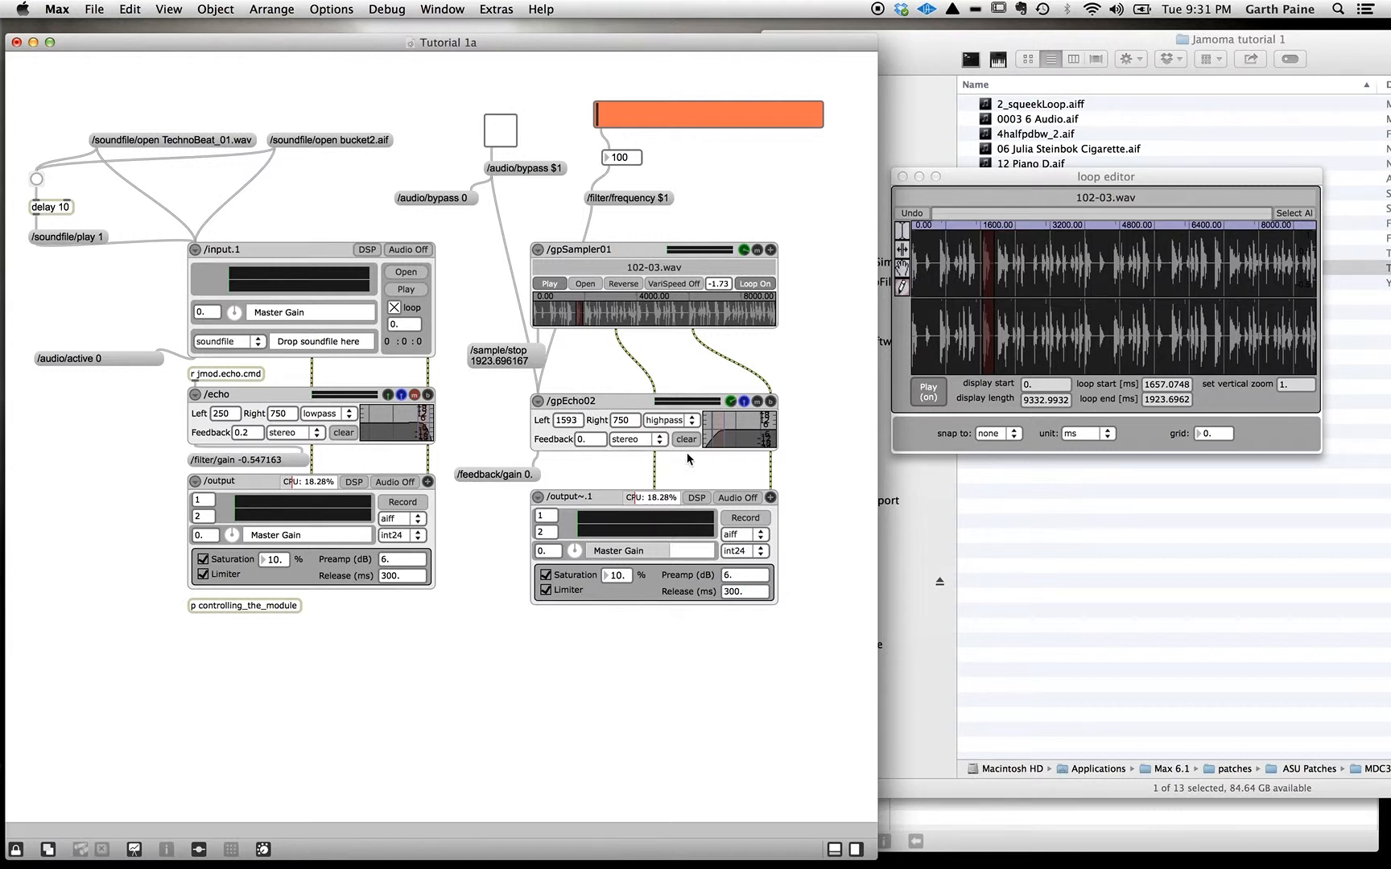
left_click_drag(732, 430, 724, 420)
mouse_move(626, 554)
left_mouse_down()
mouse_move(668, 555)
mouse_move(636, 554)
mouse_move(649, 555)
left_mouse_up()
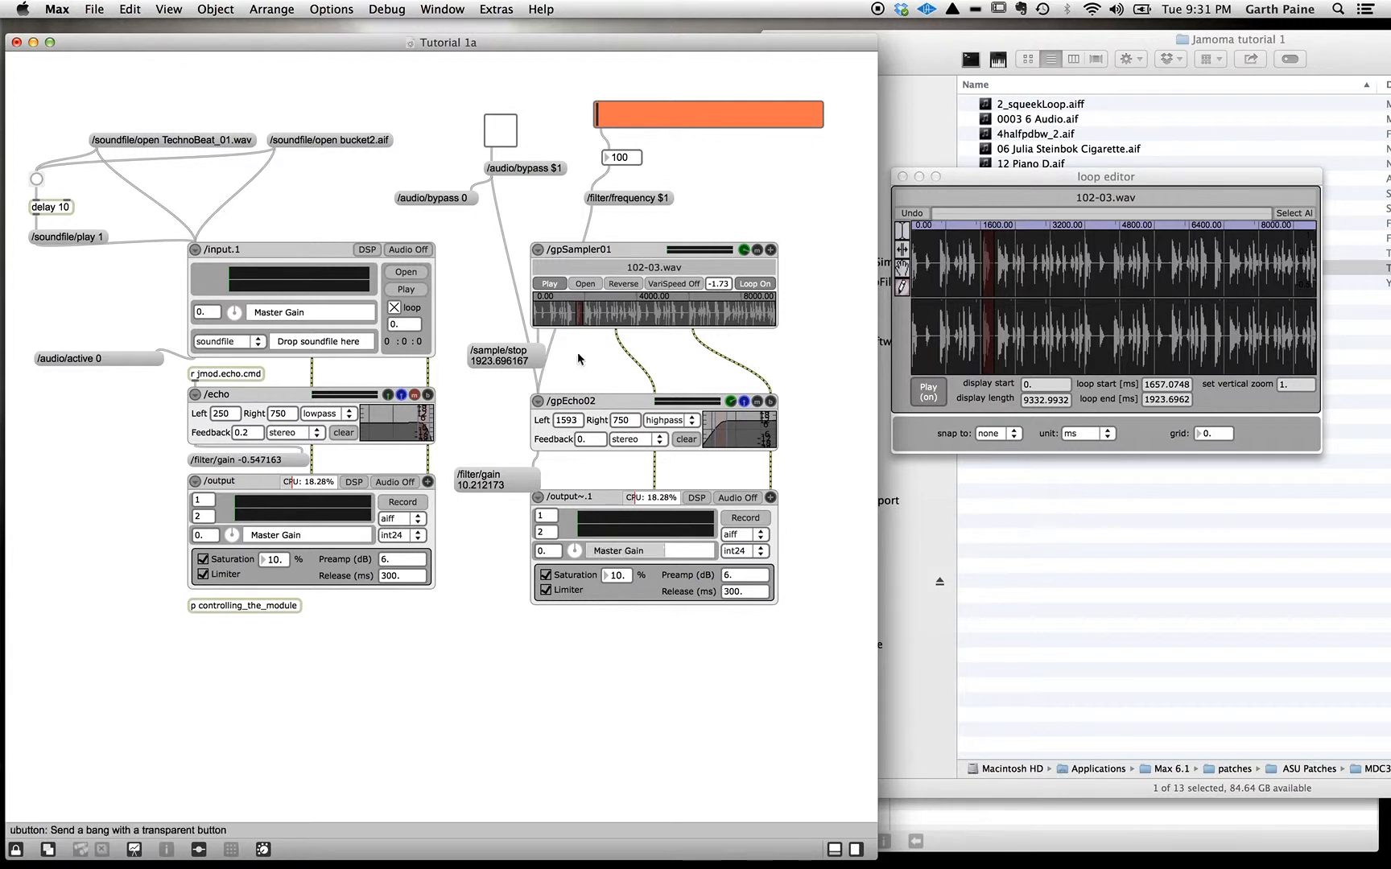